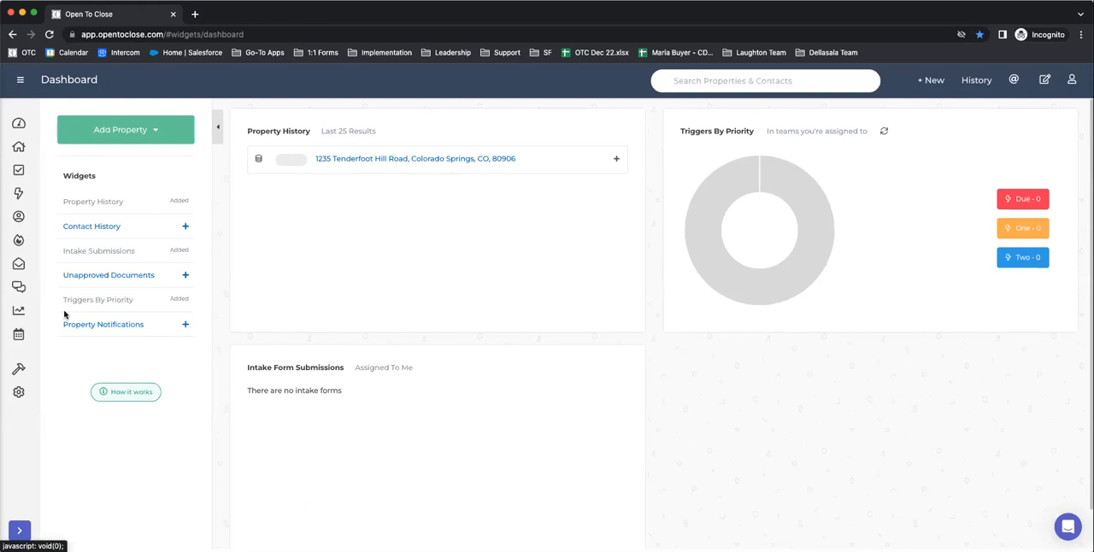
Open the property in the property history and start a DocuSign envelope for its Purchase Contract fe document
left_click(352, 161)
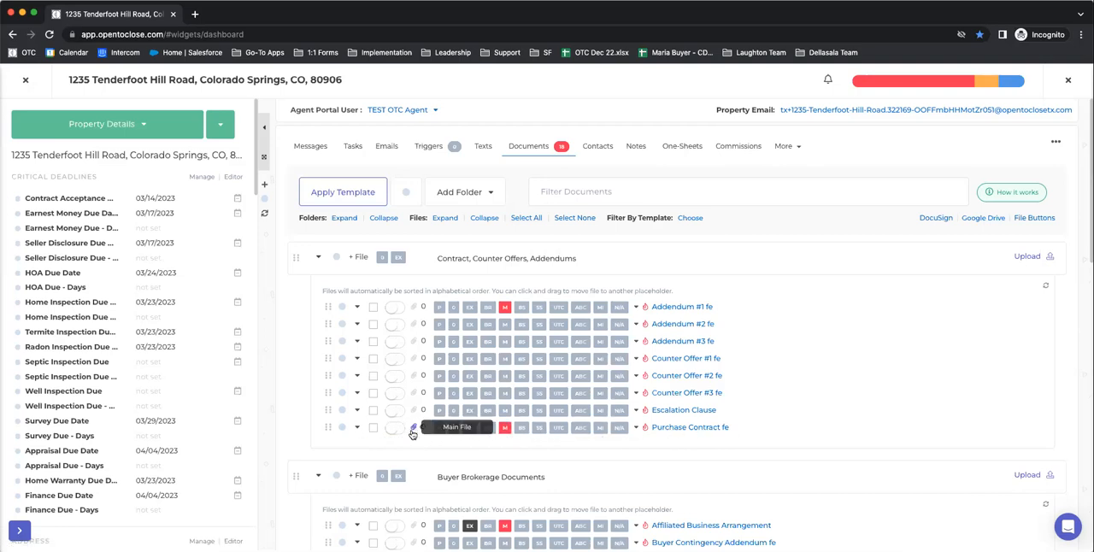
left_click(373, 428)
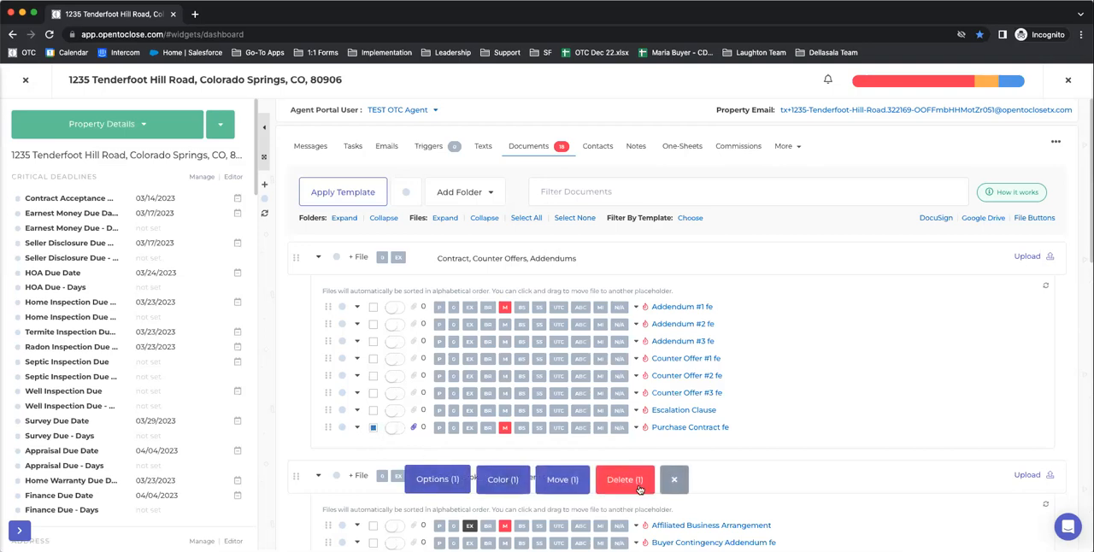
left_click(441, 487)
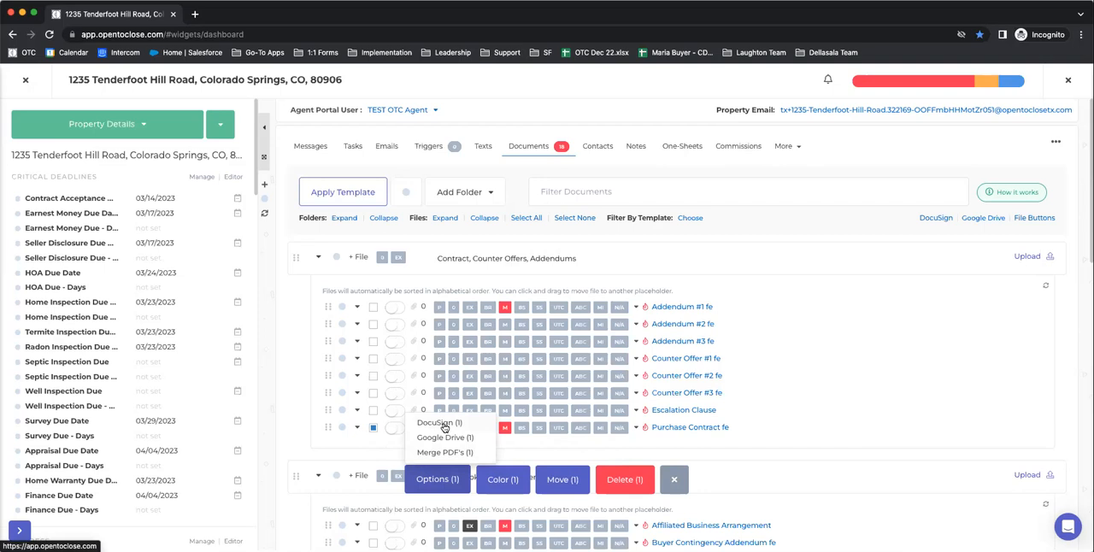
left_click(444, 423)
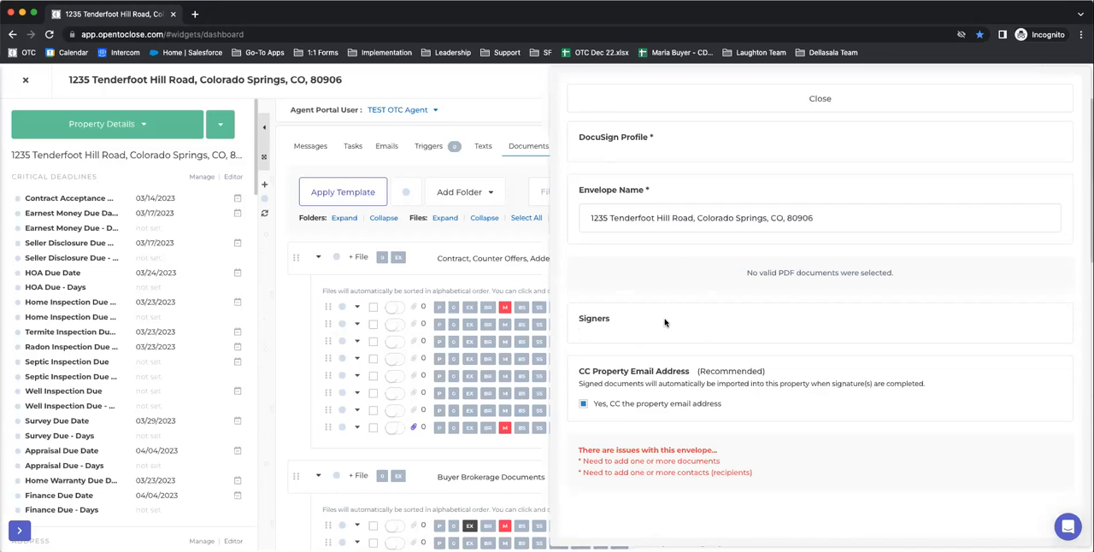
Review the CC Property Email Address option in the DocuSign envelope form, and close the form without sending
left_click_drag(579, 371, 589, 371)
left_click_drag(686, 370, 705, 373)
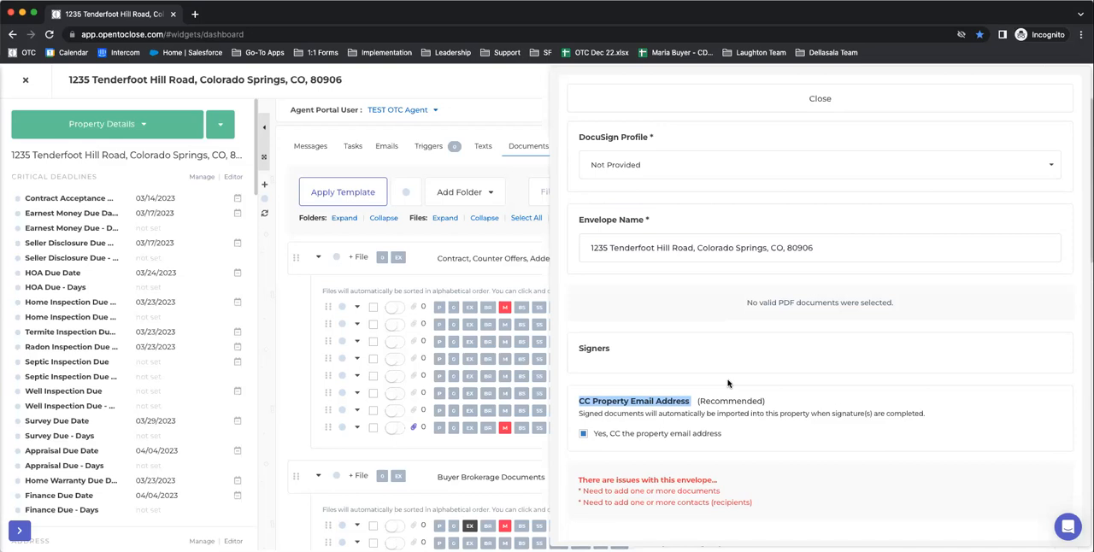
left_click_drag(716, 413, 811, 412)
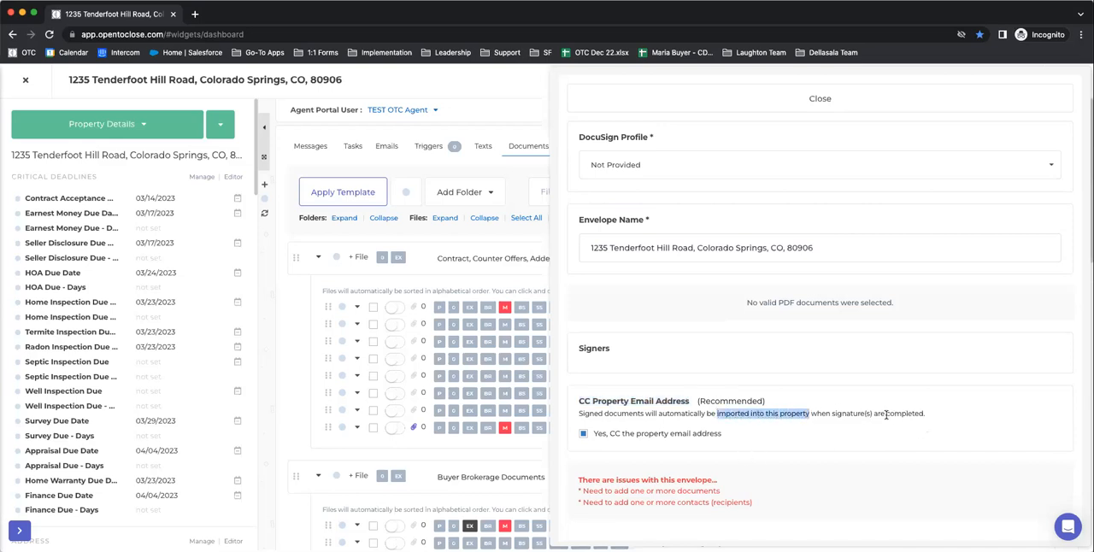
left_click(741, 434)
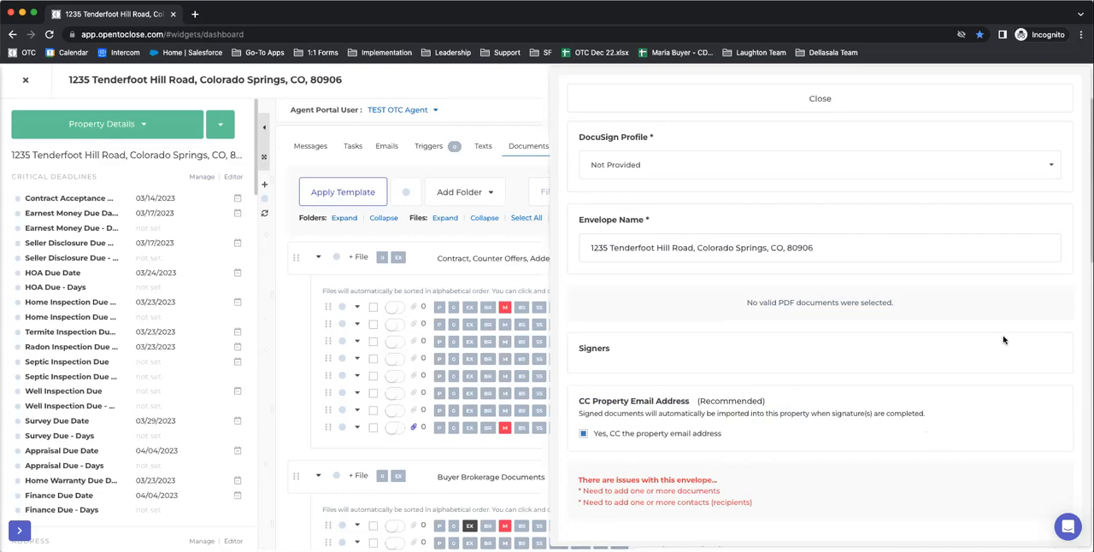
left_click(757, 105)
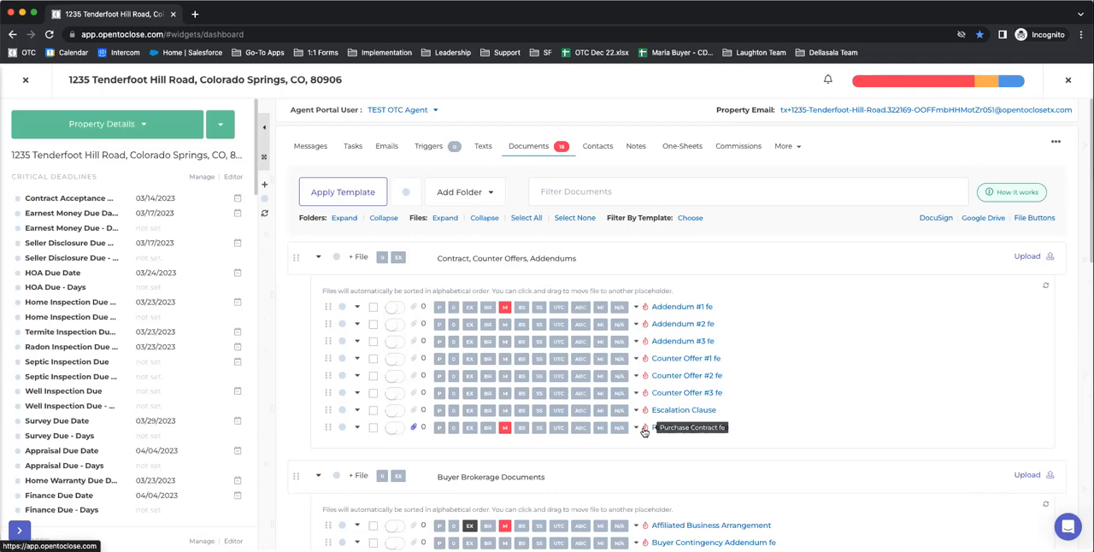
Examine the file attachment options in the property's email composer, and close the property
left_click(392, 152)
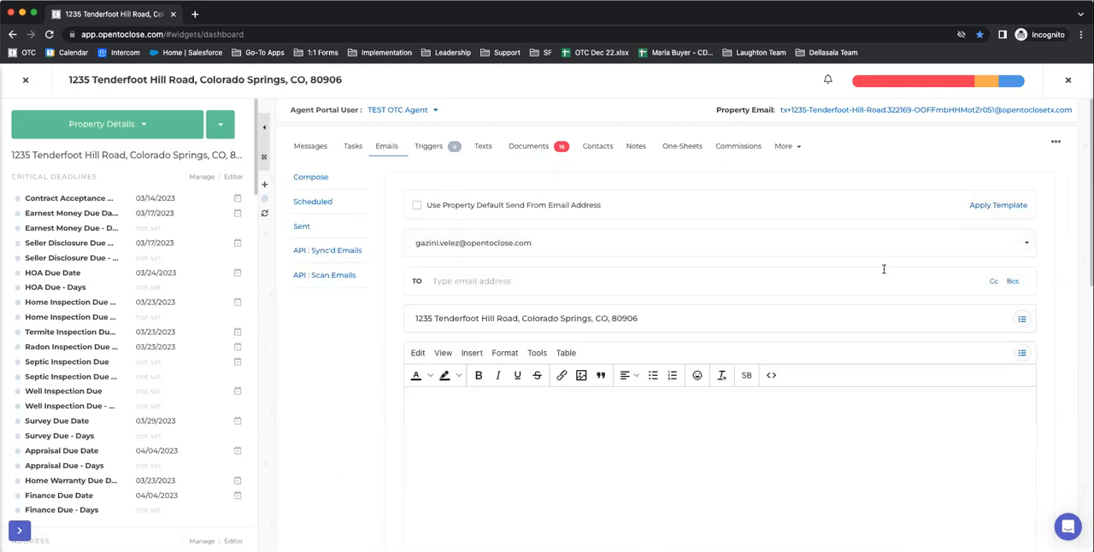
scroll(878, 271, "down", 1)
scroll(879, 272, "down", 5)
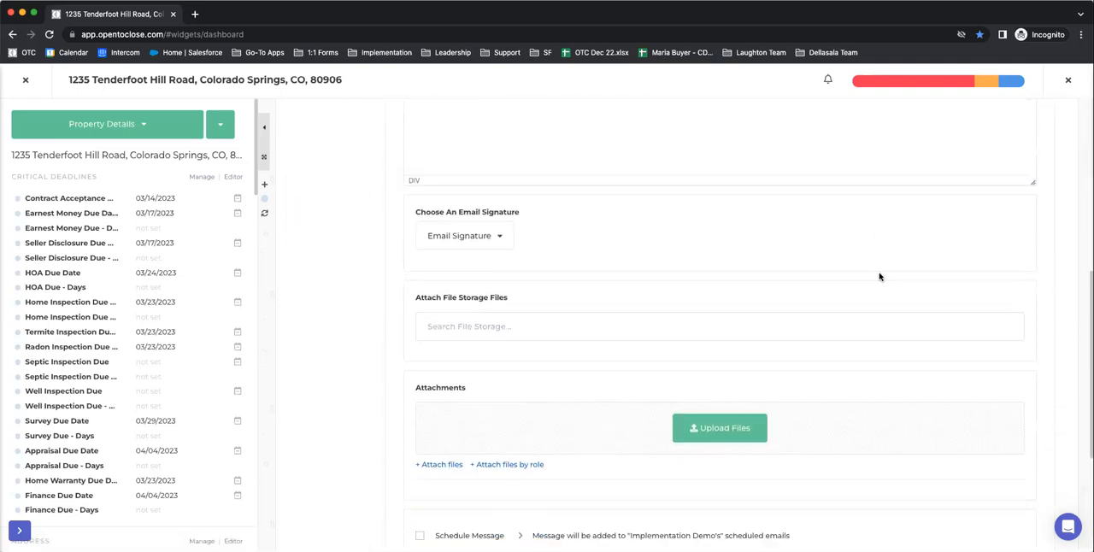
left_click(24, 79)
Open the email template "(Form Submitted) New File Notification Email (OTC1)" for editing at its file attachment settings
mouse_move(18, 368)
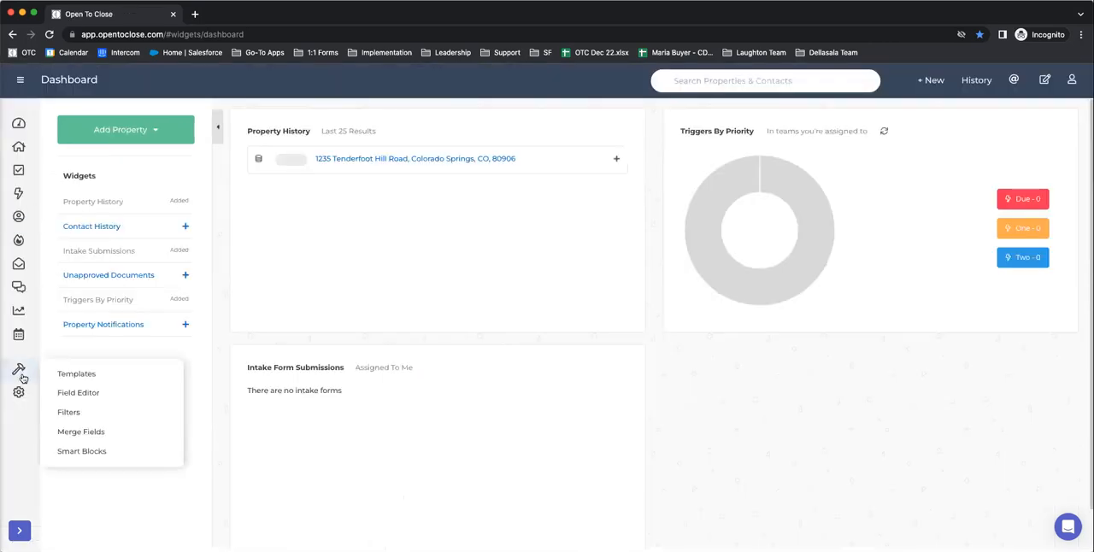
left_click(73, 373)
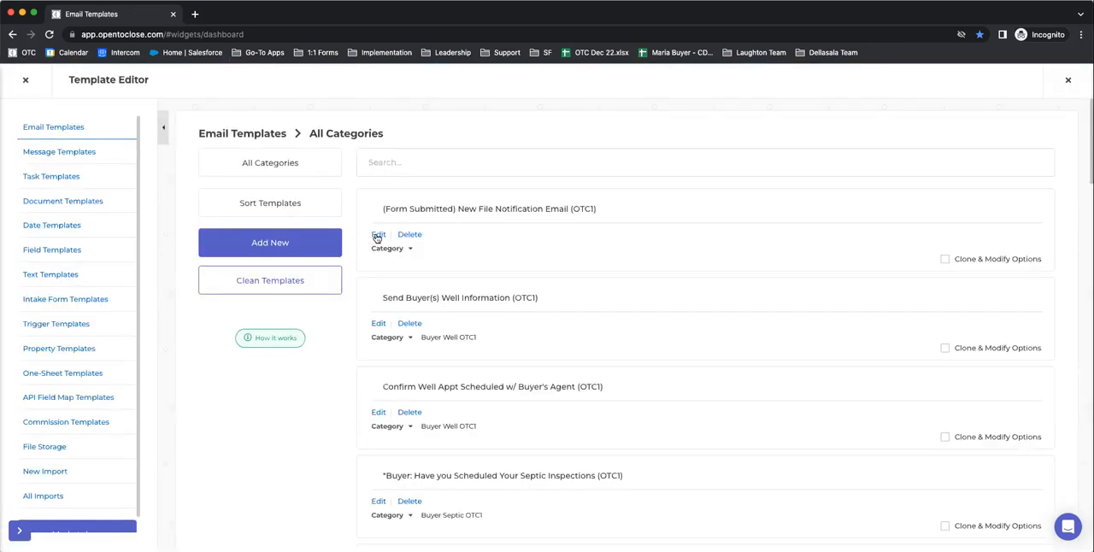
scroll(739, 213, "down", 5)
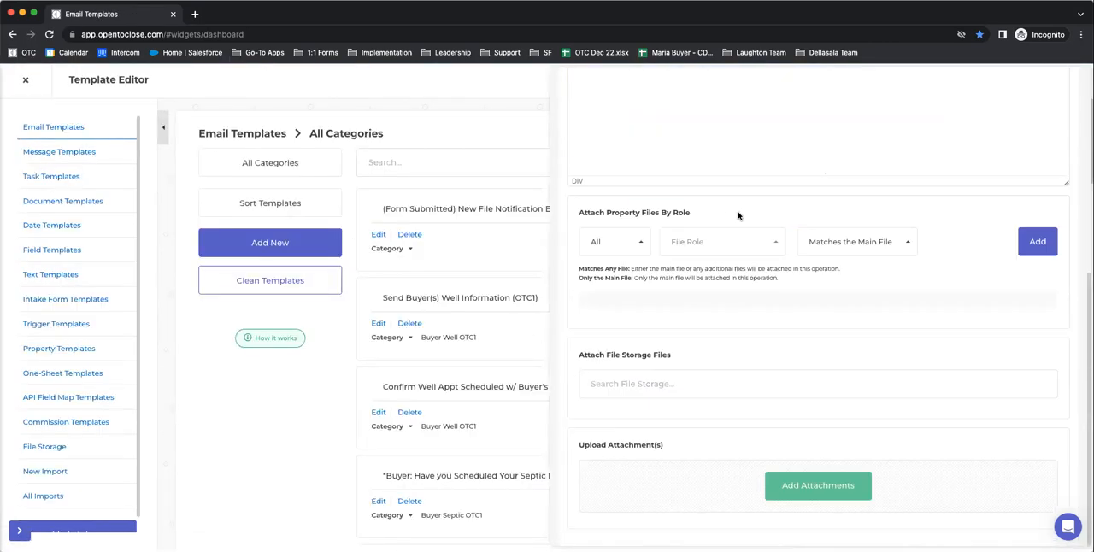
Add a role-based attachment rule to the email template for the newest Purchase Contract fe, matching the main file, and close the template
left_click(601, 242)
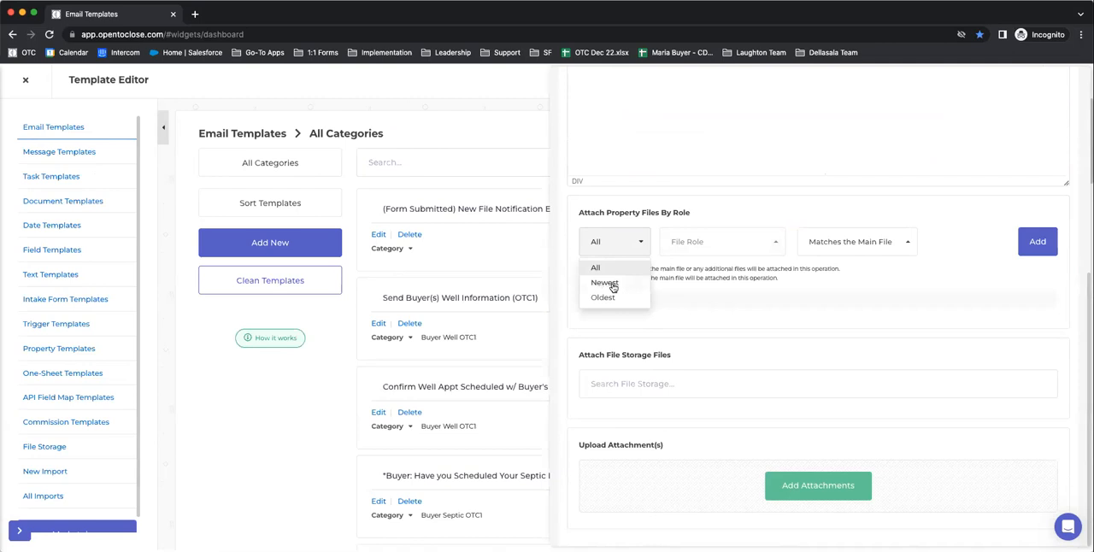
left_click(611, 283)
left_click(715, 249)
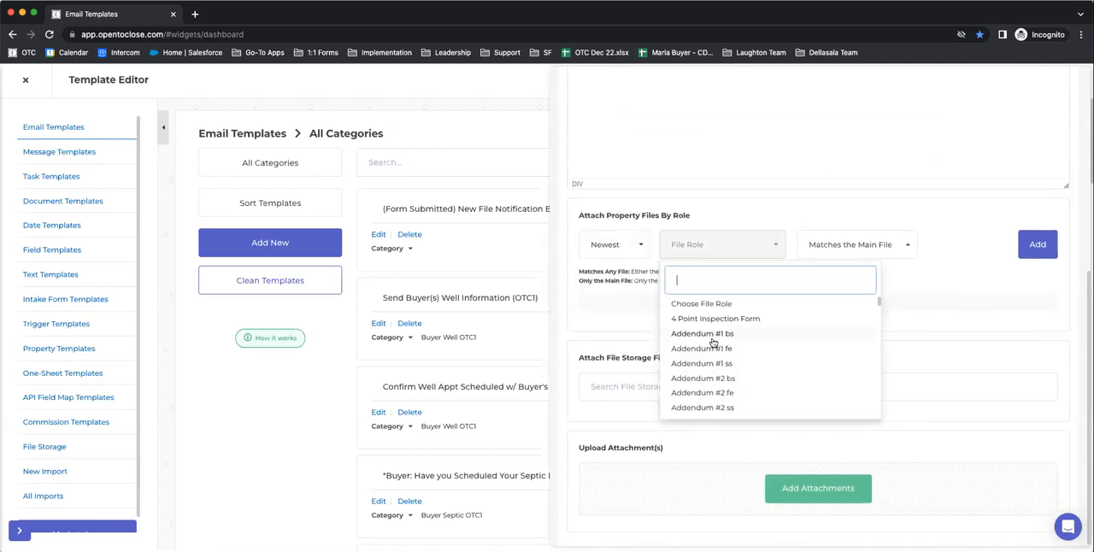
type("cpn")
key("BackSpace")
key("BackSpace")
type("ont")
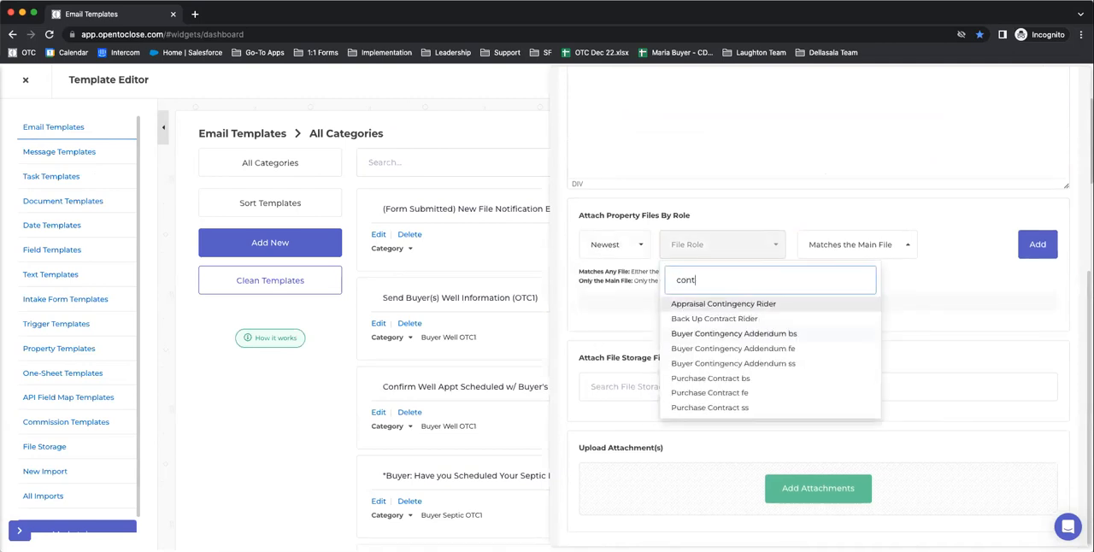
left_click(711, 394)
left_click(866, 256)
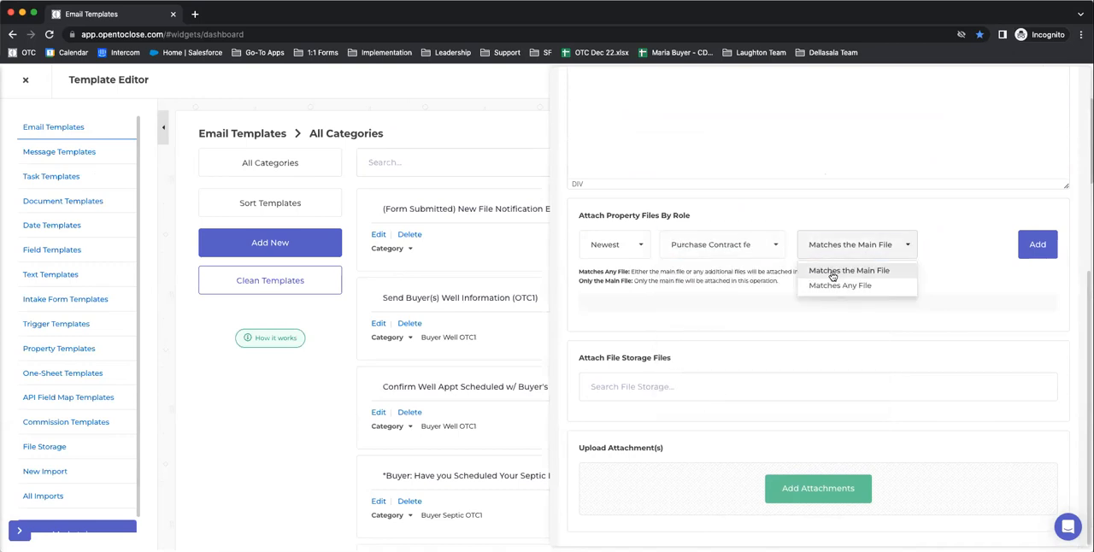
left_click(962, 299)
left_click(1036, 245)
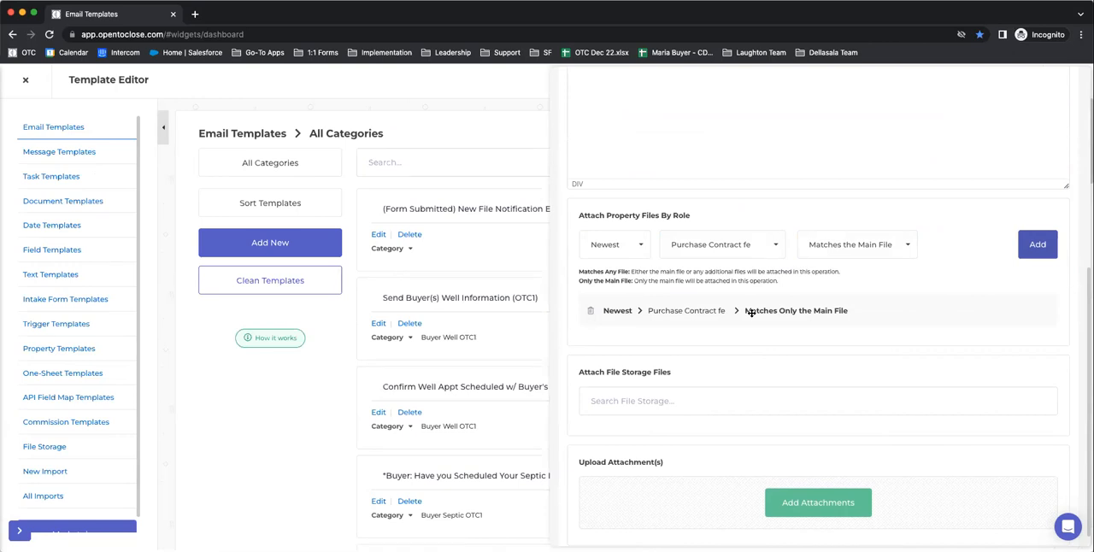
scroll(751, 313, "up", 10)
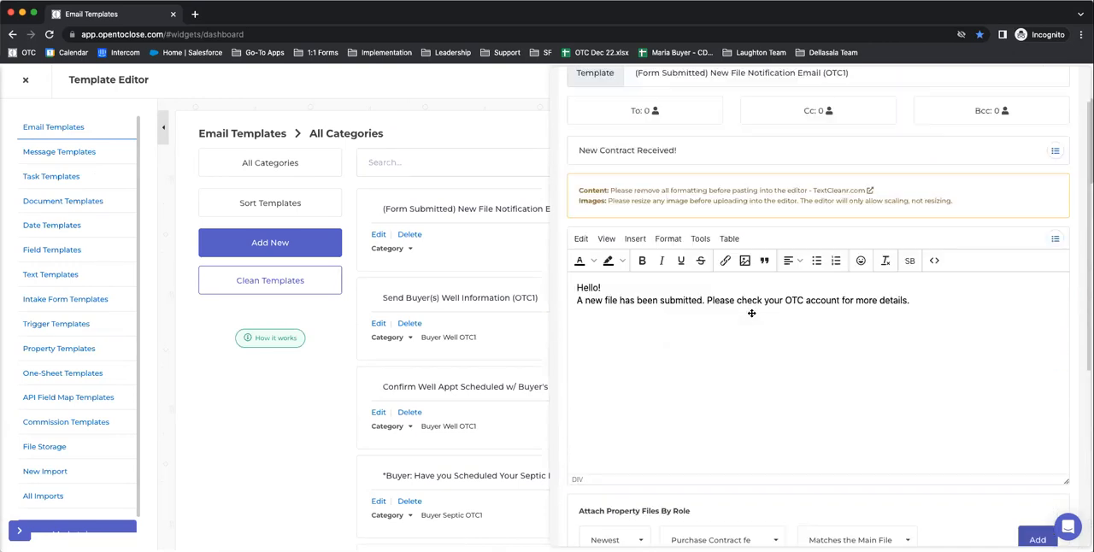
left_click(691, 109)
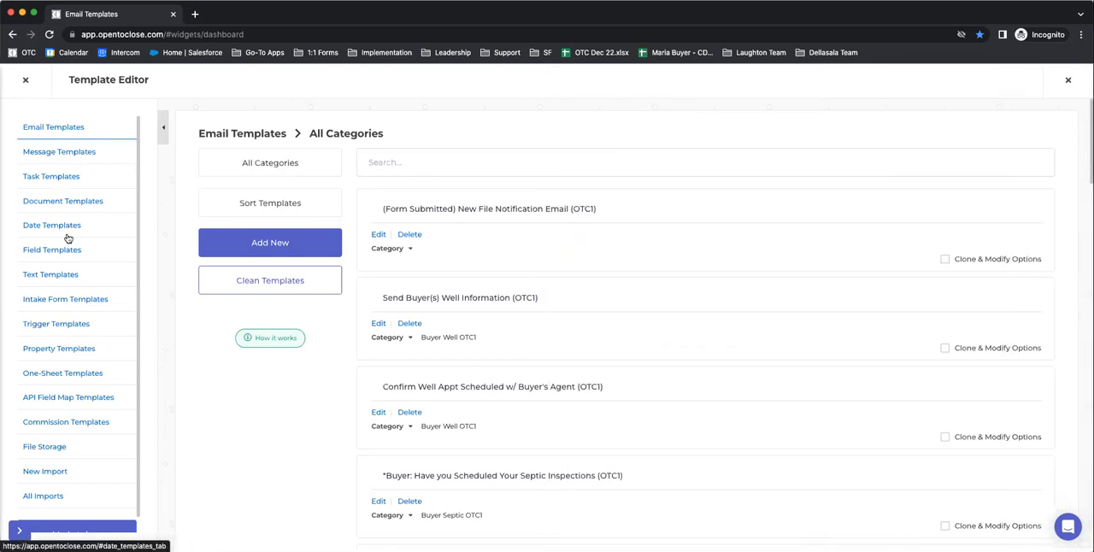
Leave the template editor and open the (B) HOA Responsibilities smart block for editing
left_click(26, 80)
mouse_move(18, 369)
left_click(71, 451)
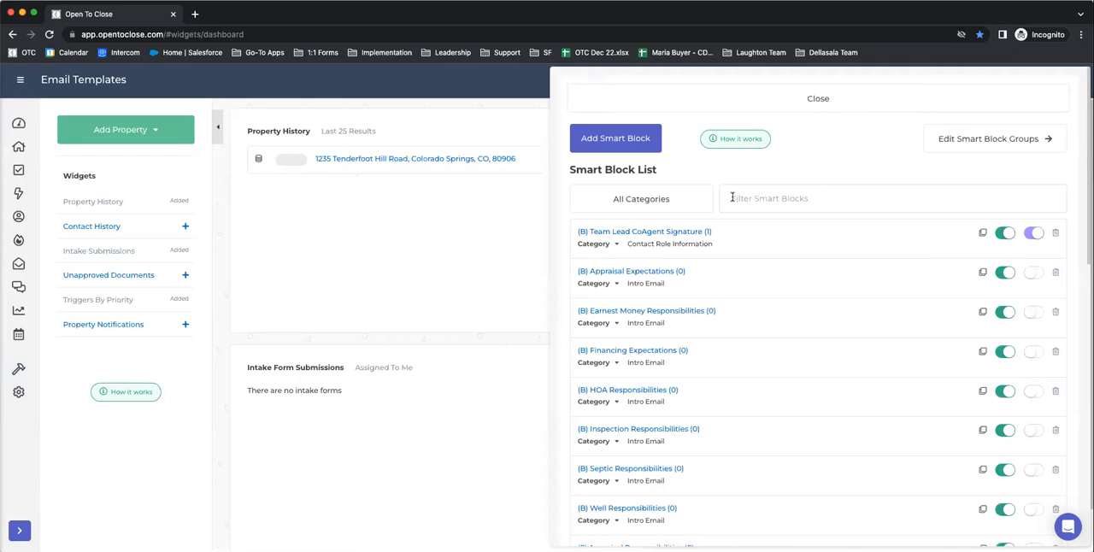
left_click(624, 393)
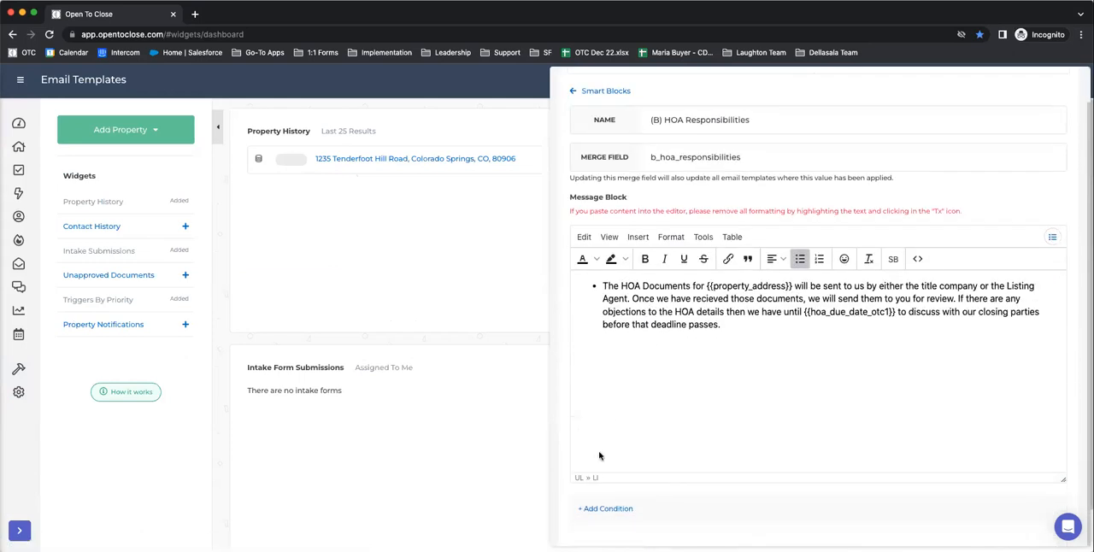
Add a File Role condition to the smart block requiring that HOA Addendum fe exists in the property, and close the block
left_click(617, 513)
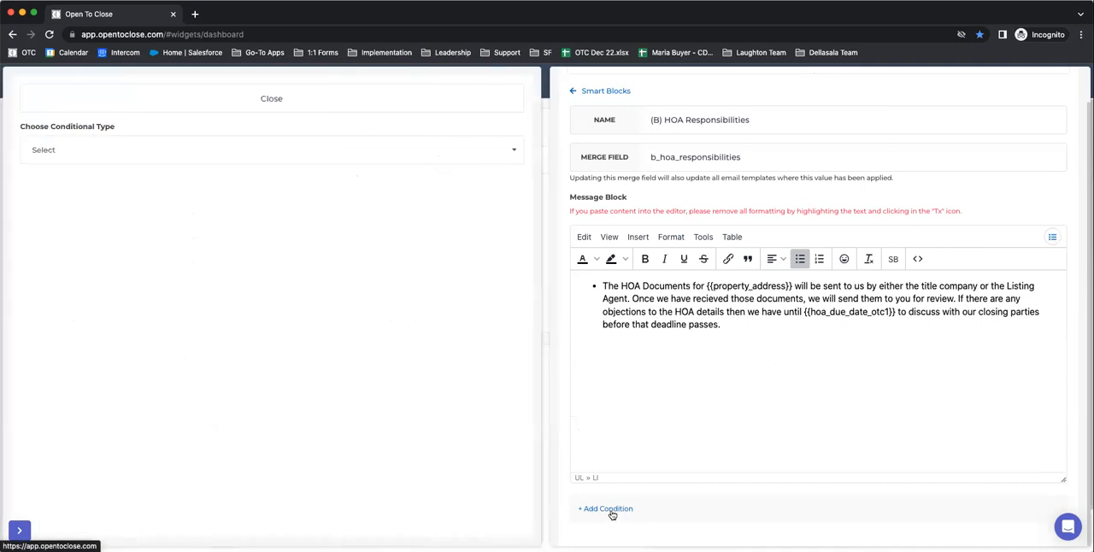
left_click(297, 159)
left_click(69, 241)
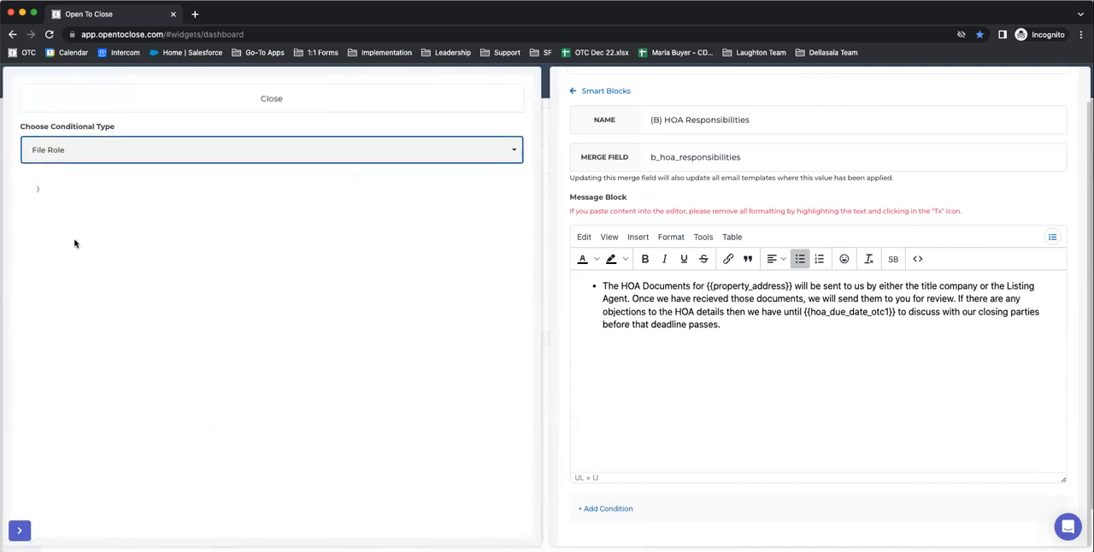
left_click(103, 205)
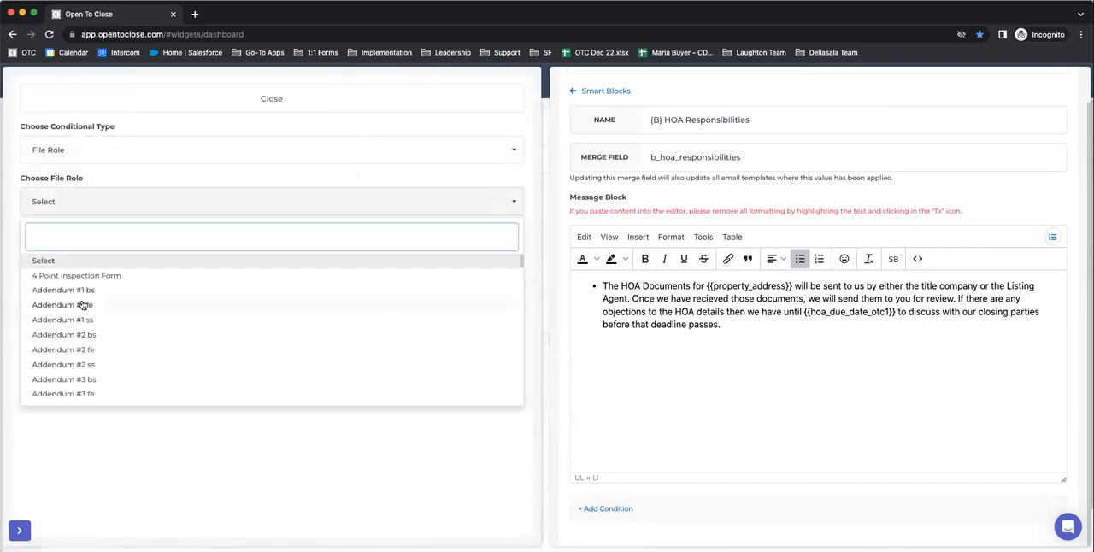
type("hoa")
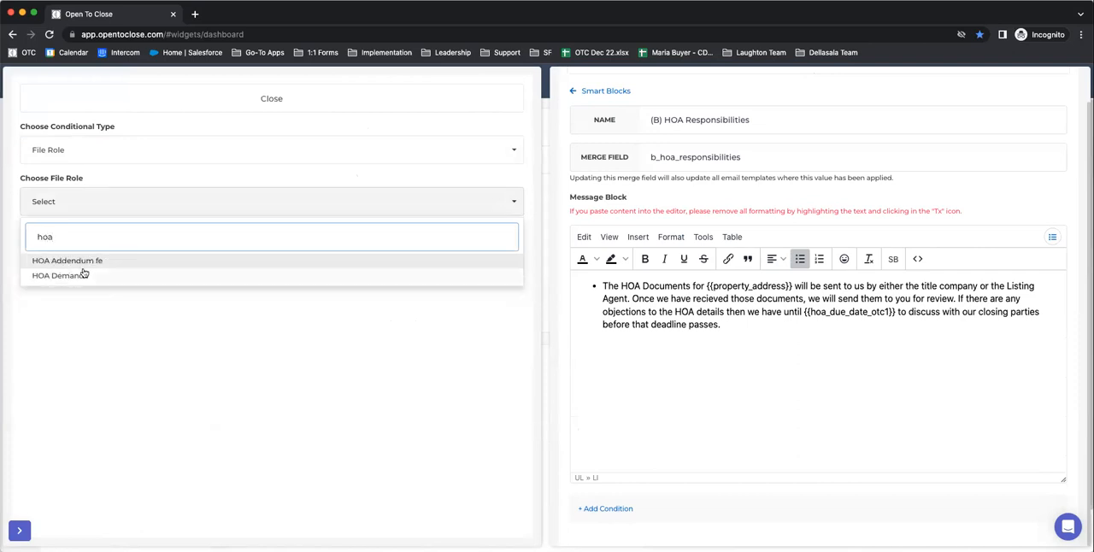
left_click(77, 262)
left_click(80, 253)
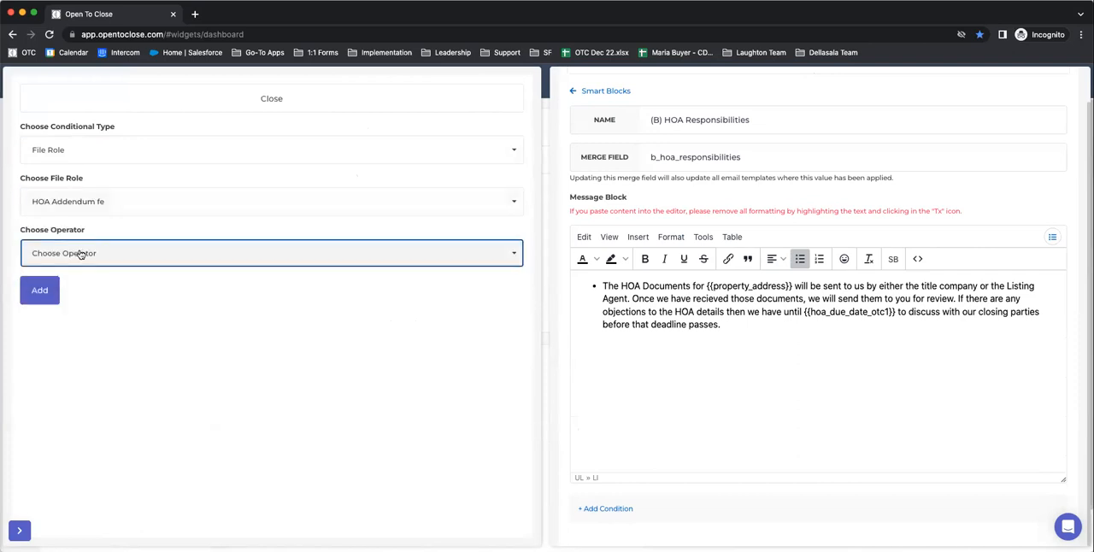
left_click(69, 295)
left_click(39, 292)
left_click(175, 103)
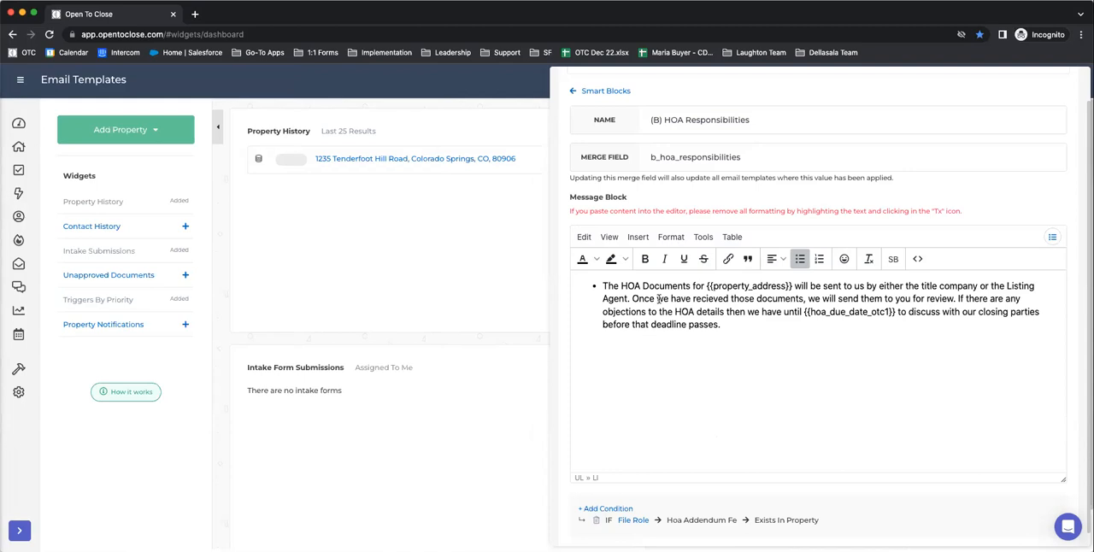
scroll(687, 282, "up", 1)
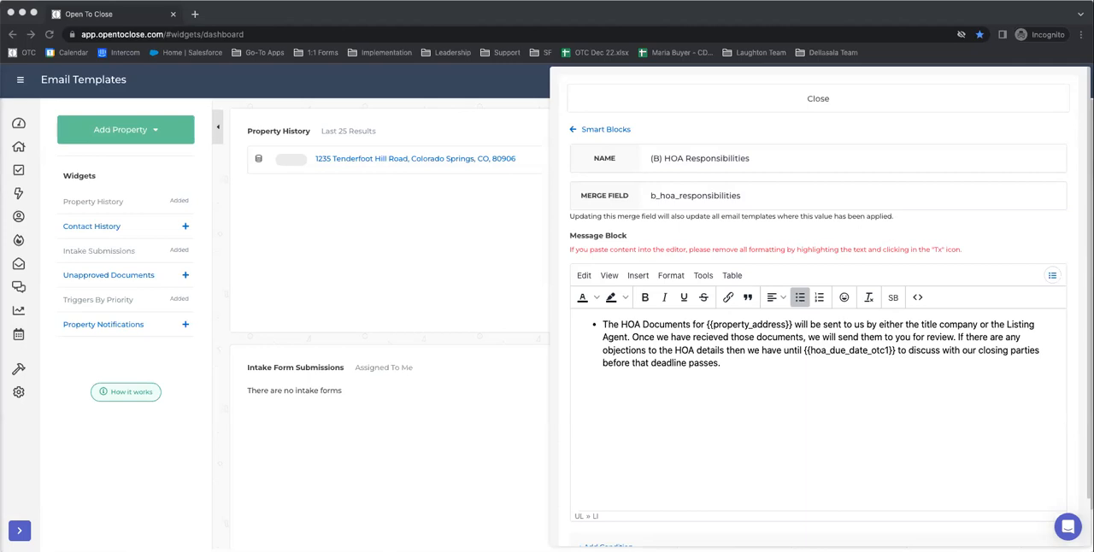
left_click(774, 100)
View the Appraisal Docs (OTC1) document template, and return to the document template list
mouse_move(26, 371)
left_click(71, 373)
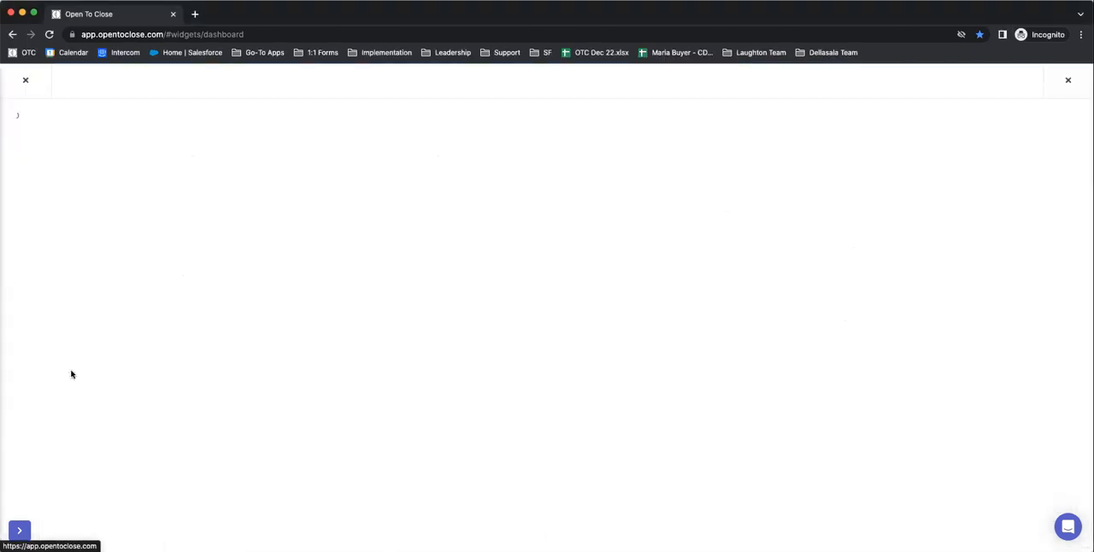
left_click(47, 210)
left_click(378, 234)
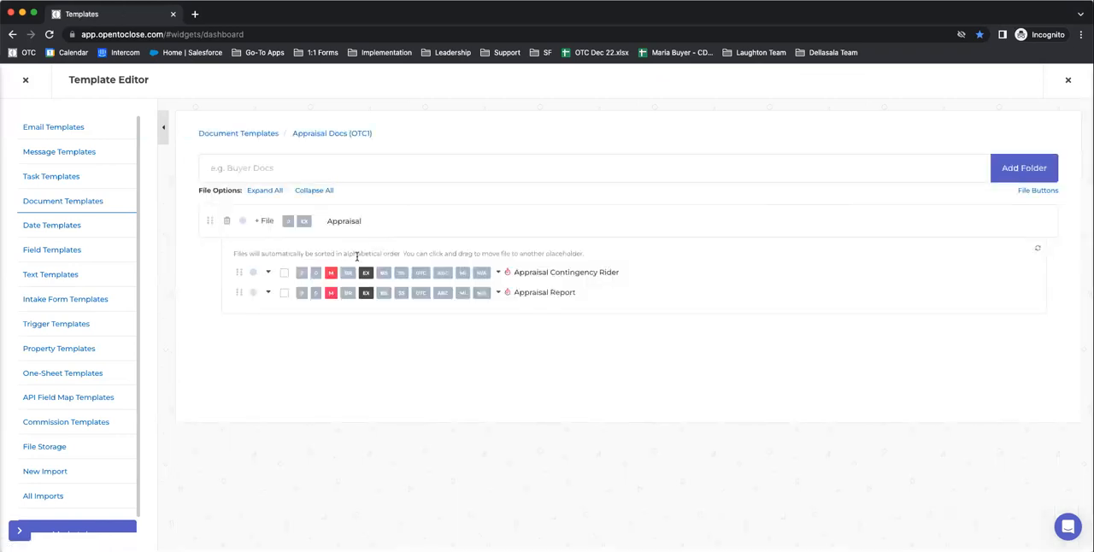
left_click(244, 135)
Open the Purchase Contract, Counters, & Disclosures (OTC1) document template and review its folders and file placeholders
scroll(435, 318, "down", 1)
scroll(435, 317, "down", 8)
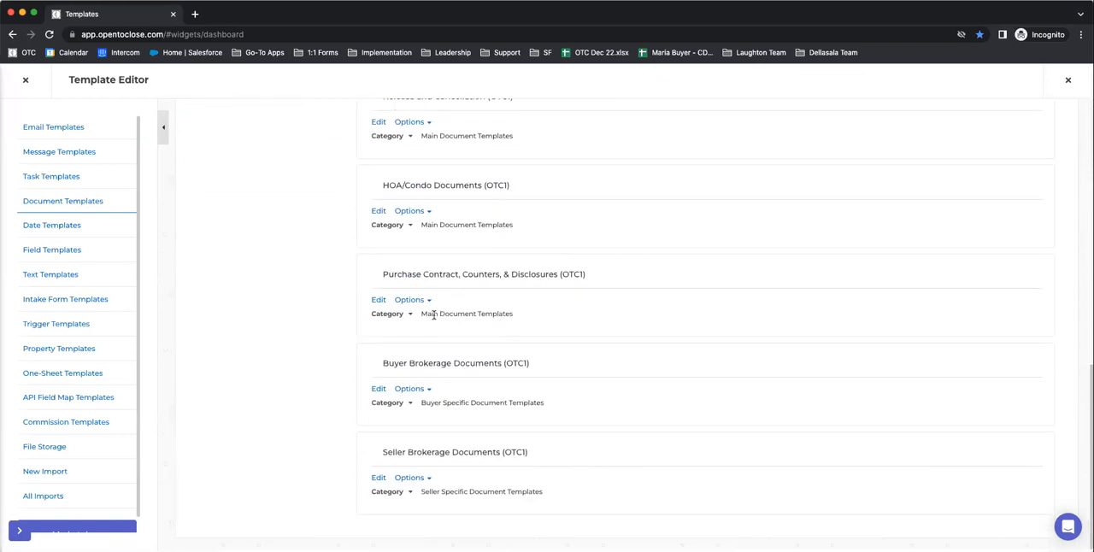
left_click(379, 300)
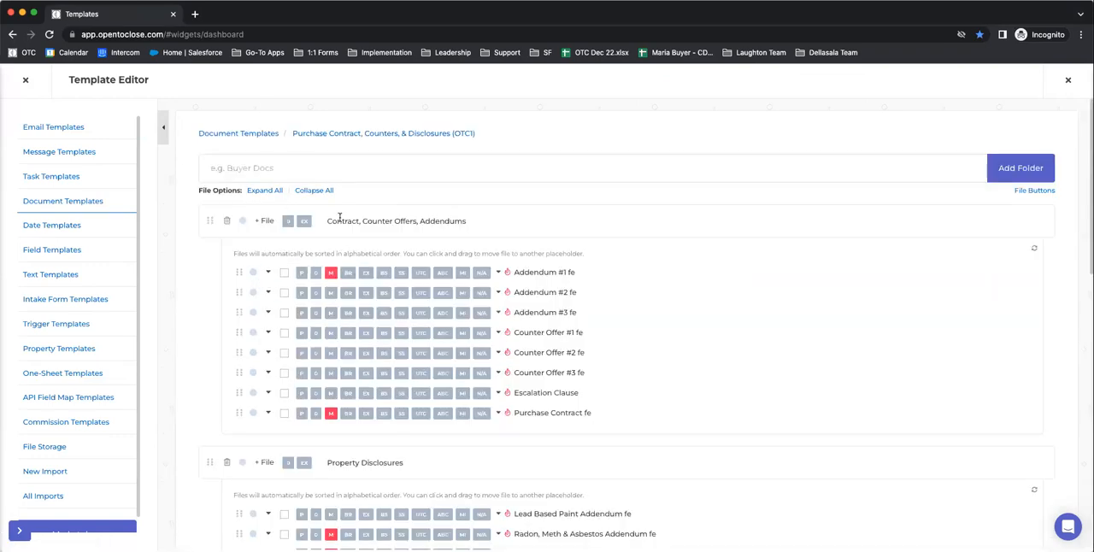
scroll(355, 222, "down", 4)
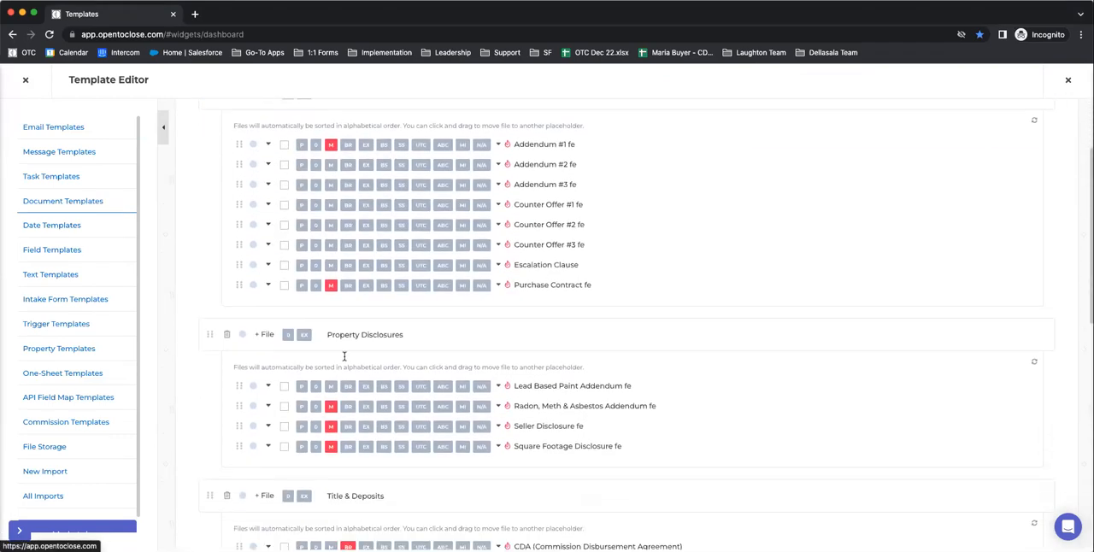
scroll(328, 446, "down", 8)
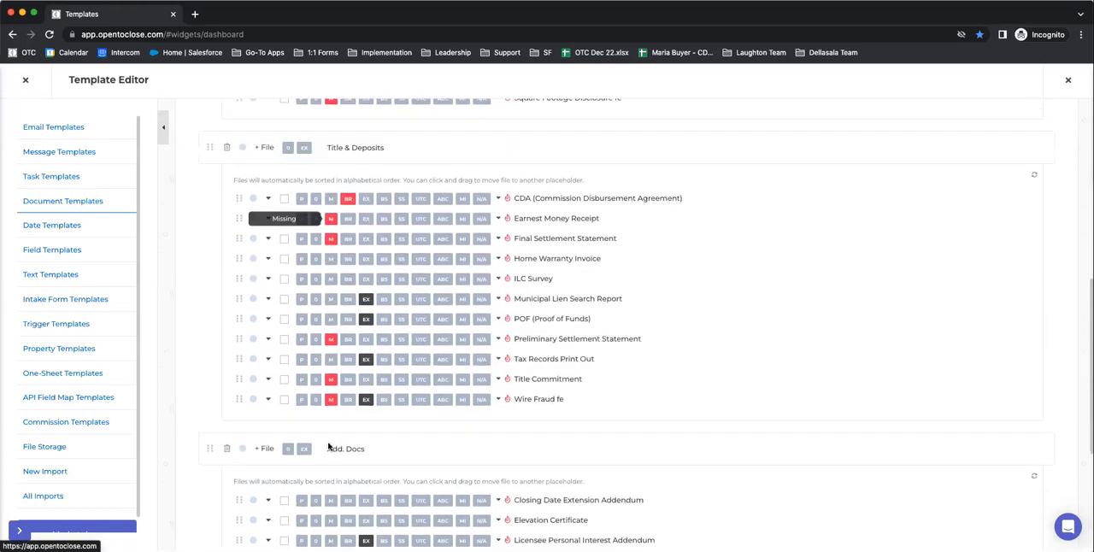
Finish reviewing the document template's folders, view the File Storage area, and leave the template editor
scroll(328, 446, "up", 4)
scroll(329, 446, "up", 6)
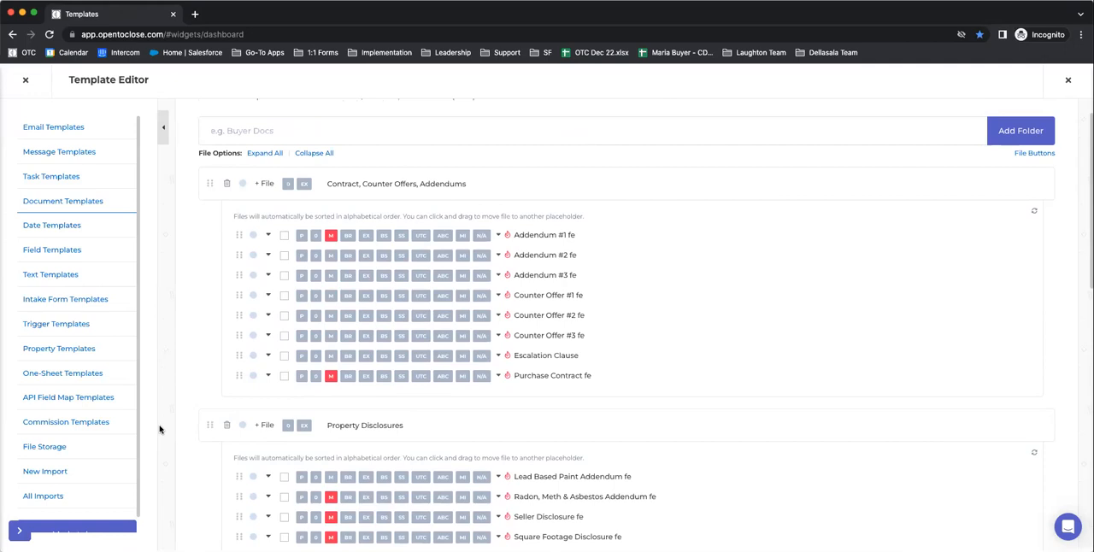
left_click(44, 452)
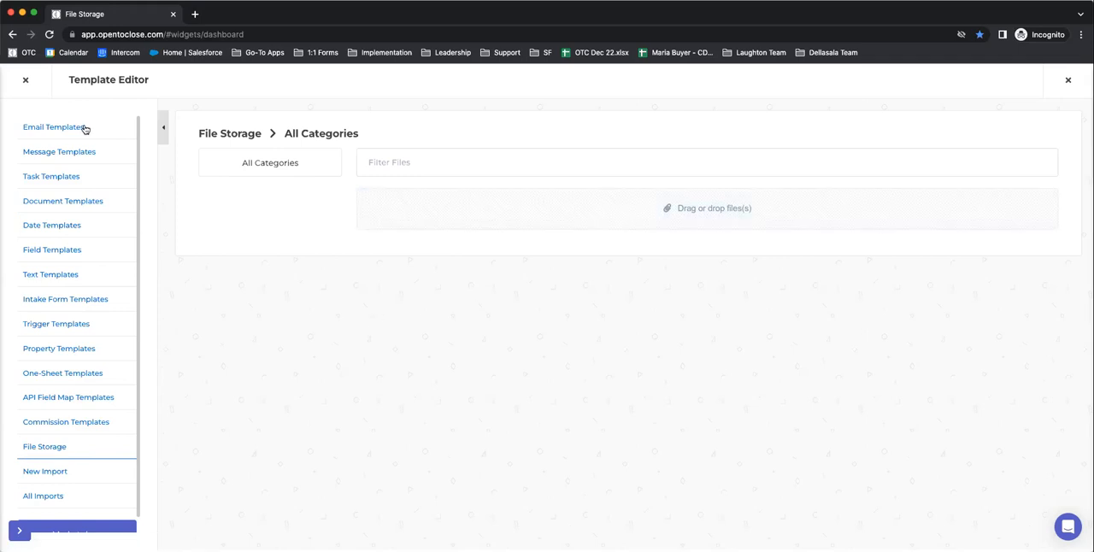
left_click(24, 84)
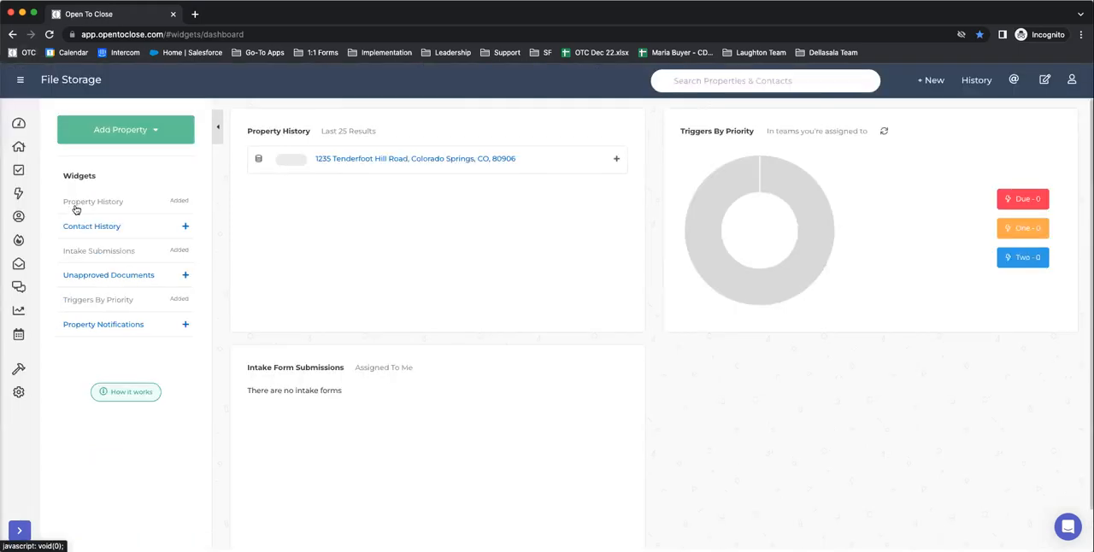
Upload the image Screen Shot 2023-03-15 at 12.11.01 PM.png to File Storage in the template editor
mouse_move(16, 372)
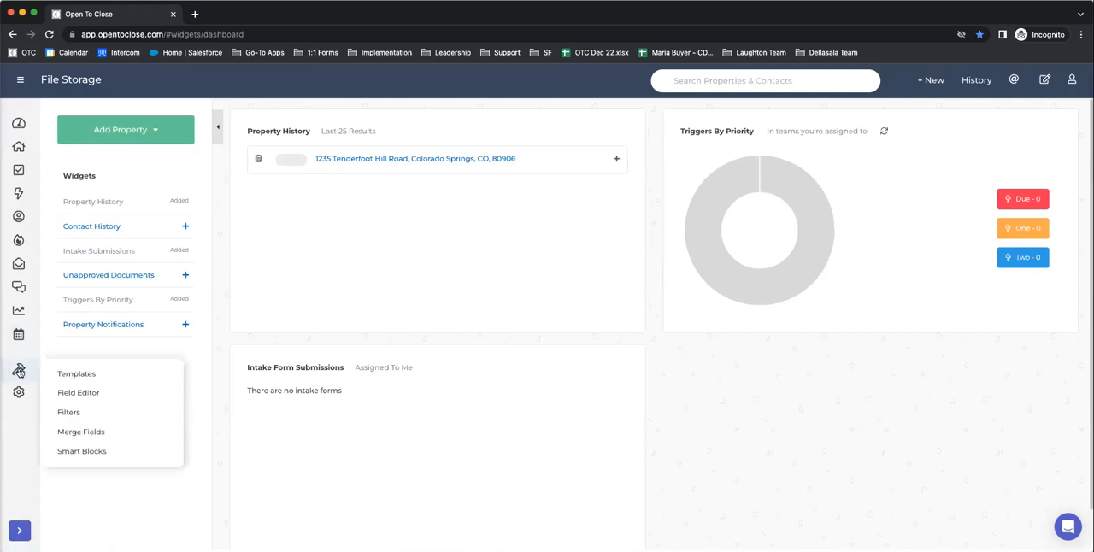
left_click(79, 375)
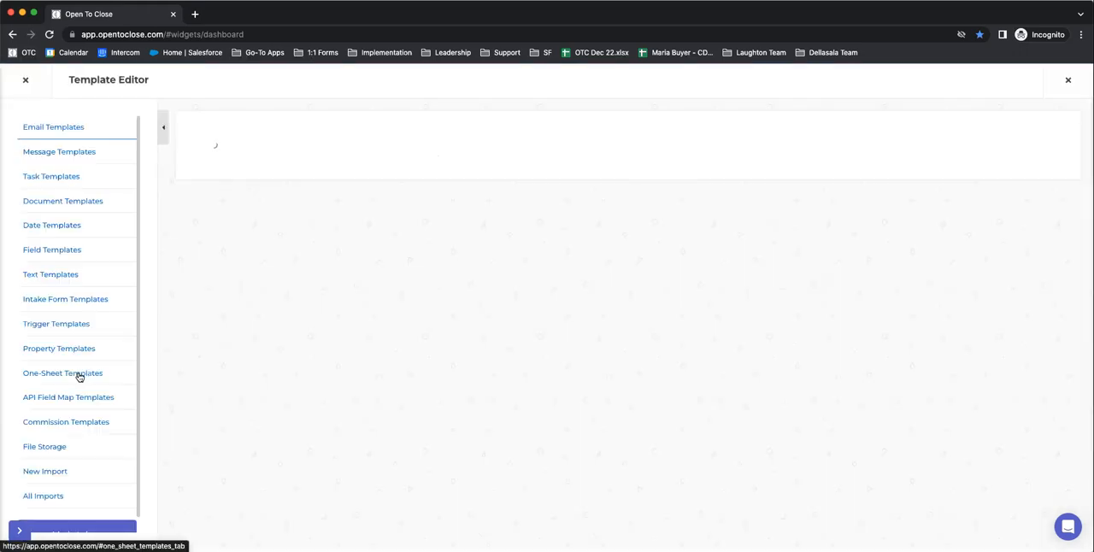
left_click(40, 446)
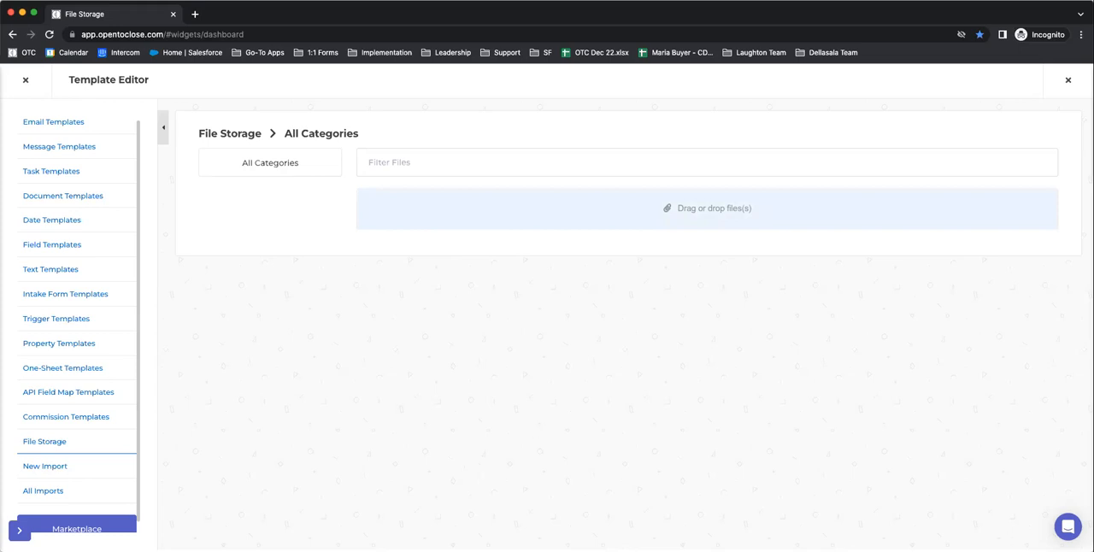
left_click_drag(740, 305, 635, 229)
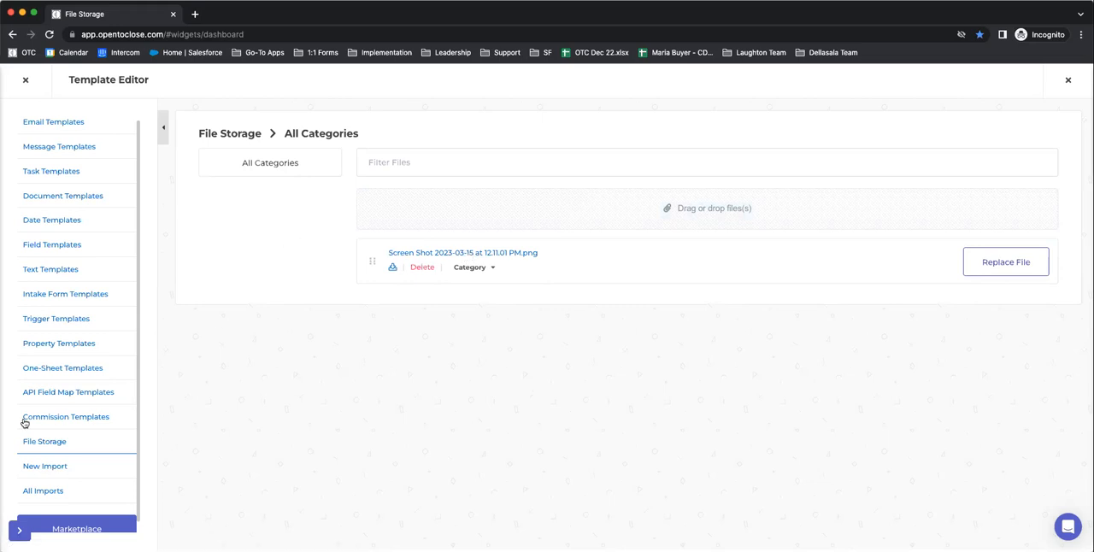
Open the Send Buyer(s) Well Information (OTC1) email template and review its options for attaching property files by role and file storage files
left_click(34, 121)
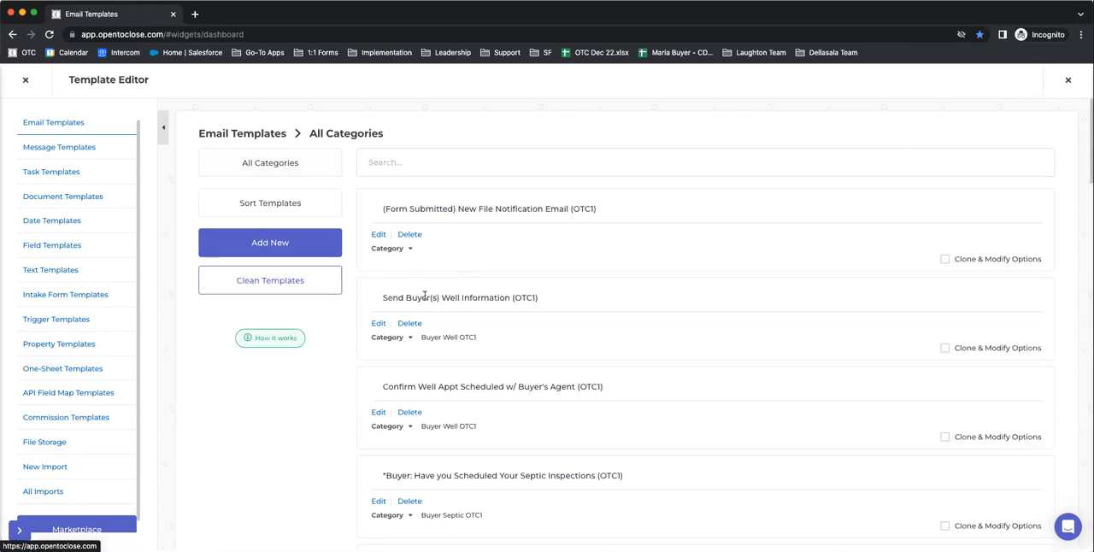
left_click(377, 325)
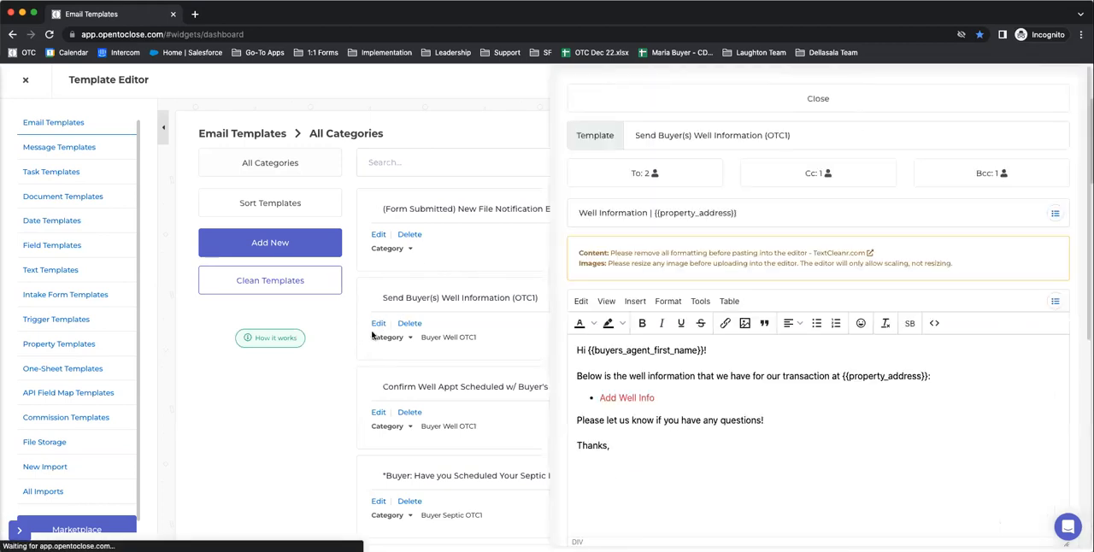
scroll(824, 256, "down", 3)
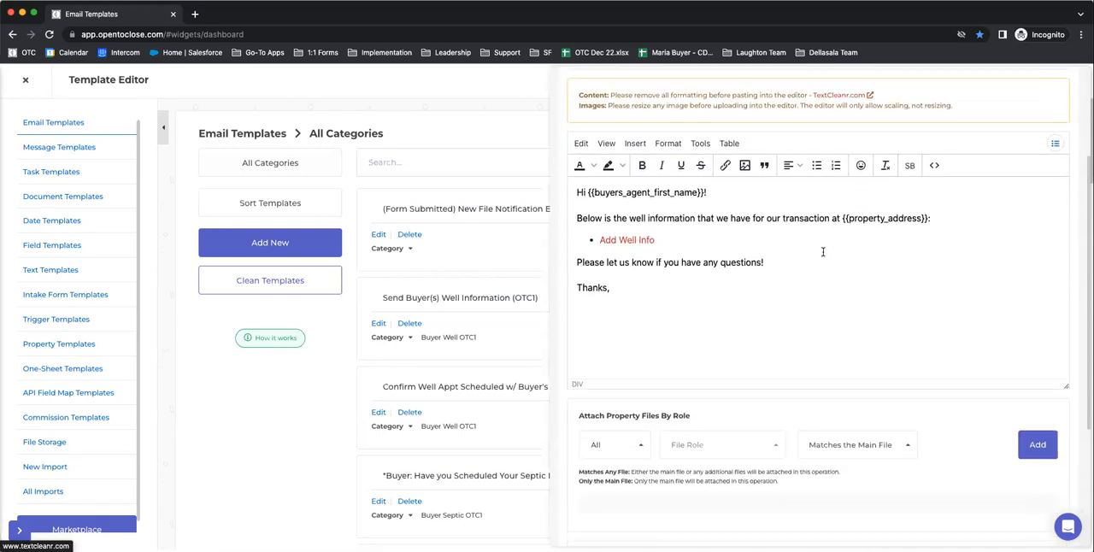
scroll(657, 369, "down", 3)
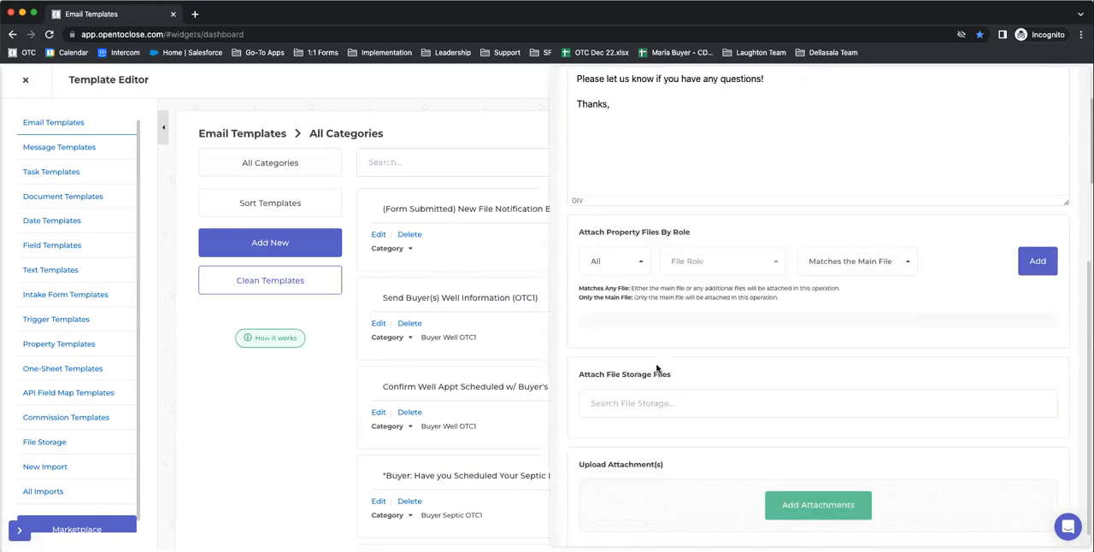
left_click_drag(577, 231, 694, 232)
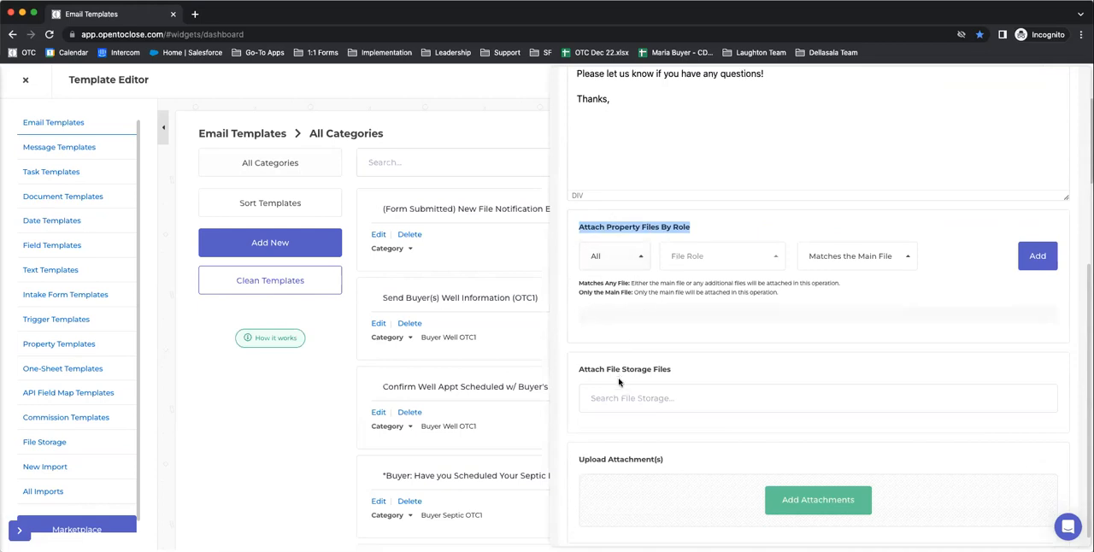
scroll(615, 376, "down", 1)
left_click_drag(577, 354, 675, 354)
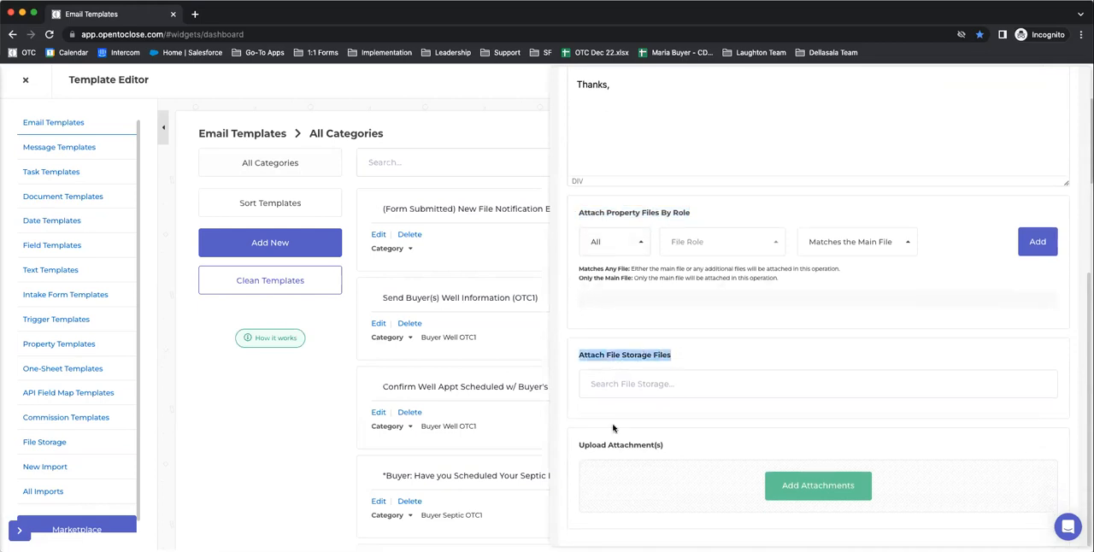
Attach Screen Shot 2023-03-15 at 12.11.01 PM.png from file storage to the email template and close the template
left_click(601, 381)
type("scre")
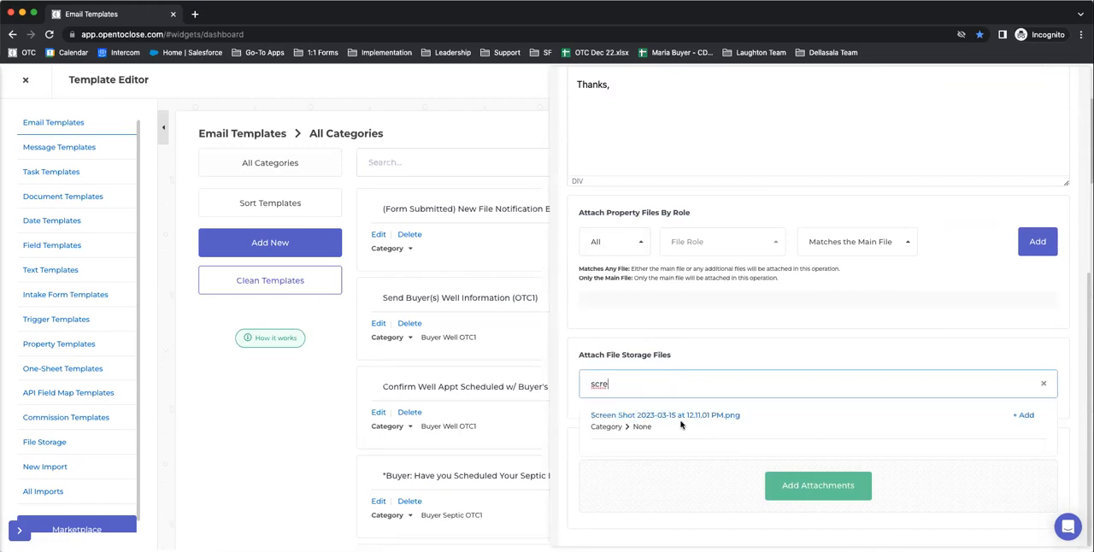
left_click(1019, 415)
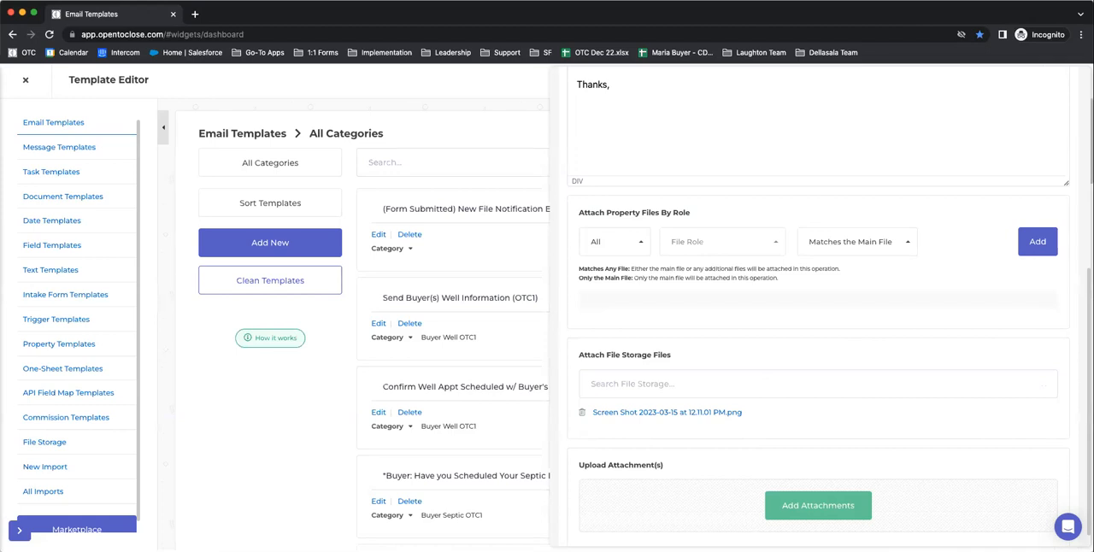
scroll(749, 307, "up", 10)
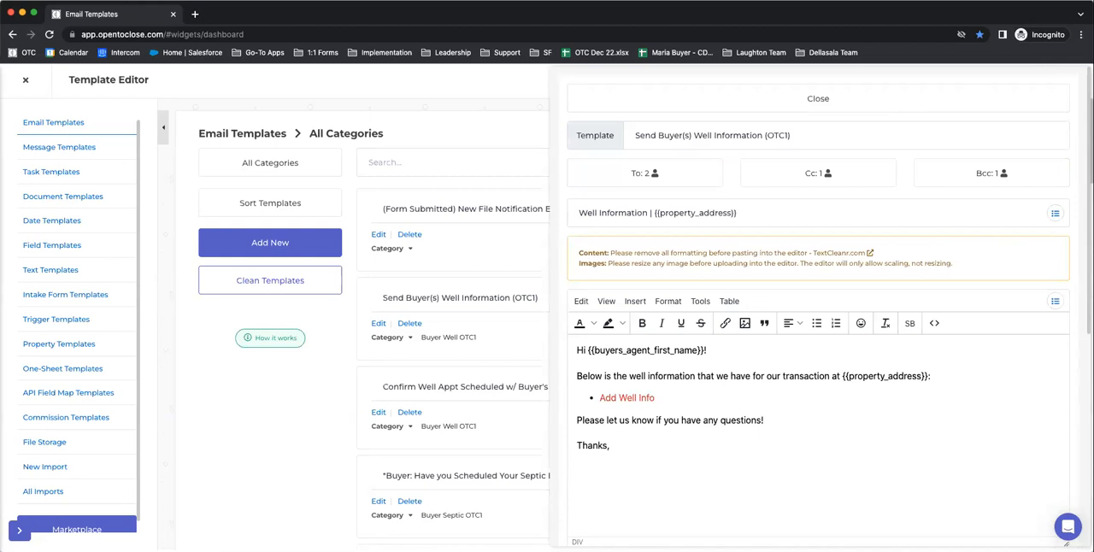
left_click(653, 99)
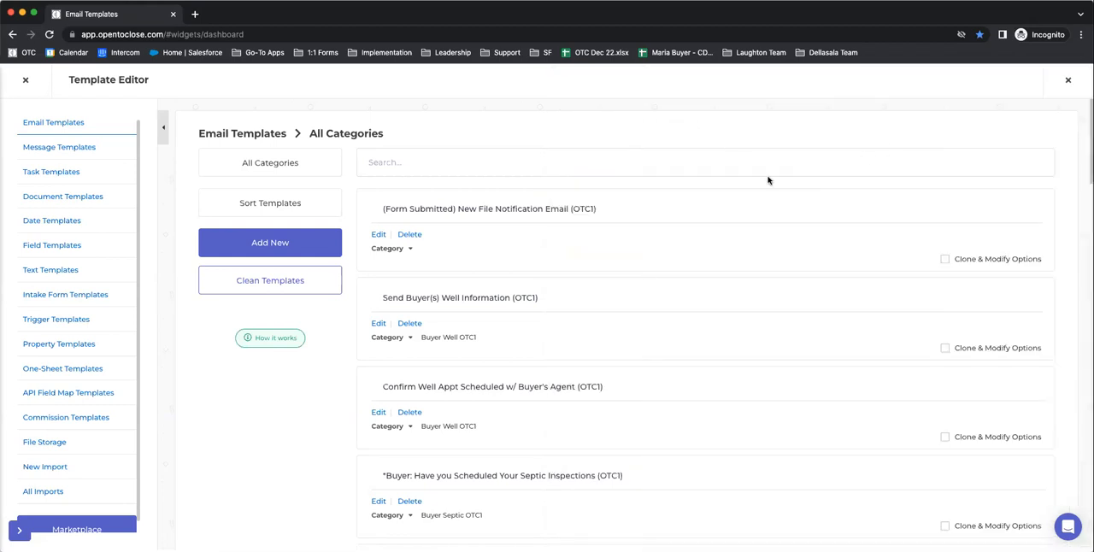
Leave the template editor, view the available app integrations, and return to the dashboard
left_click(25, 79)
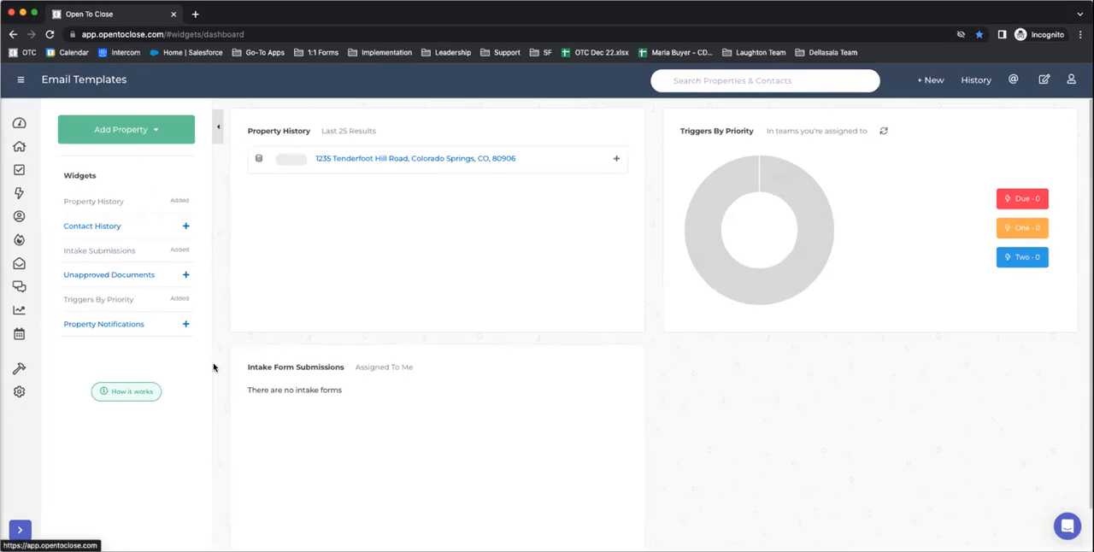
mouse_move(18, 395)
left_click(60, 397)
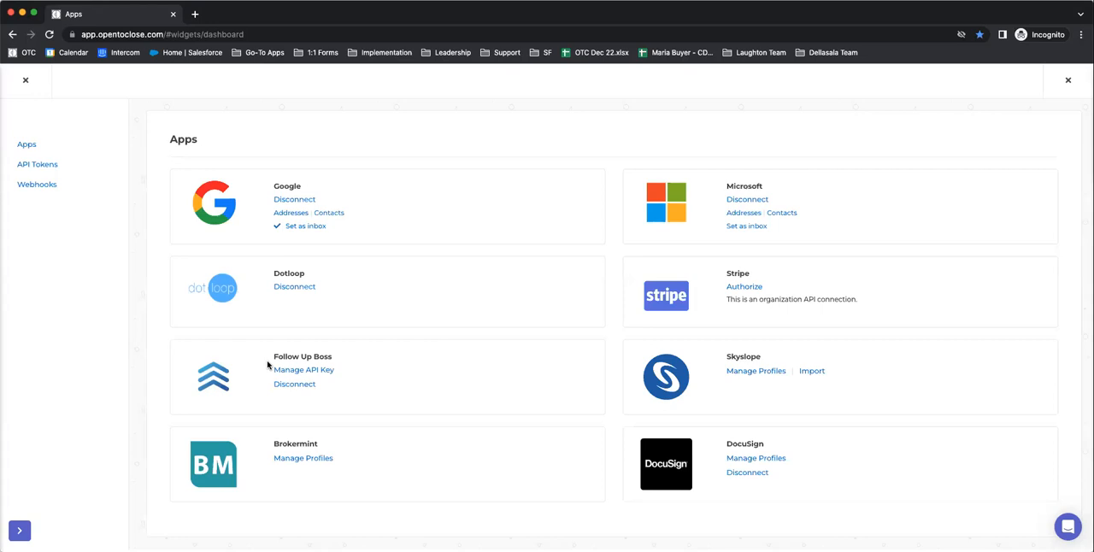
left_click(25, 80)
Reopen the app integrations, view the Follow Up Boss API key setting, and return to the dashboard
mouse_move(26, 386)
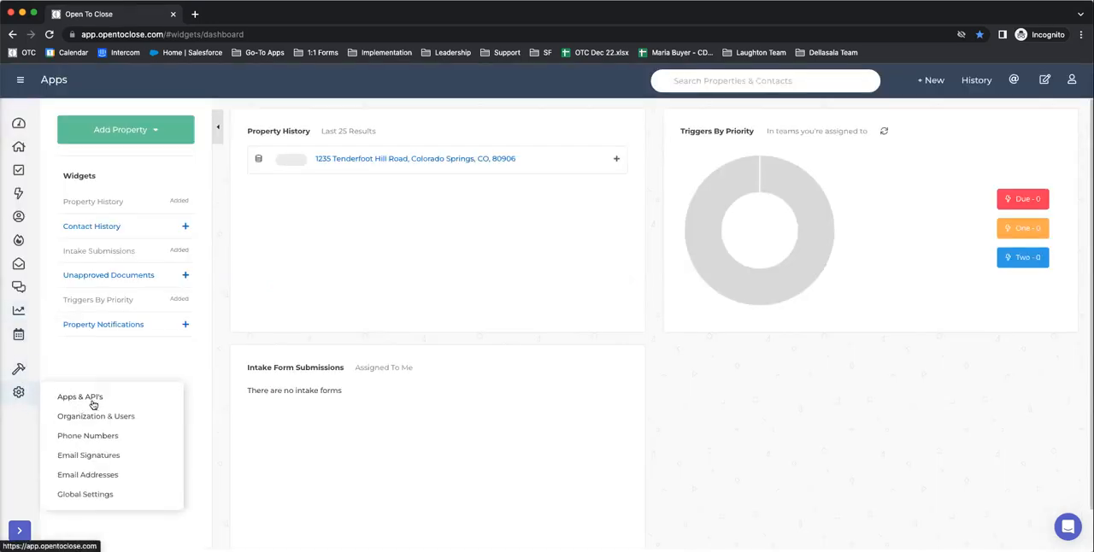
left_click(80, 398)
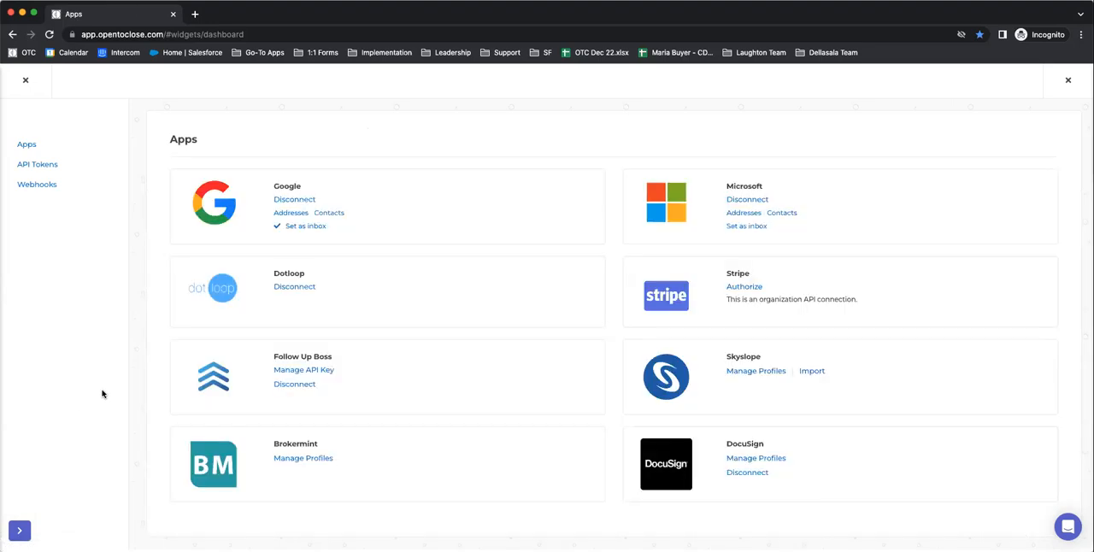
left_click(302, 373)
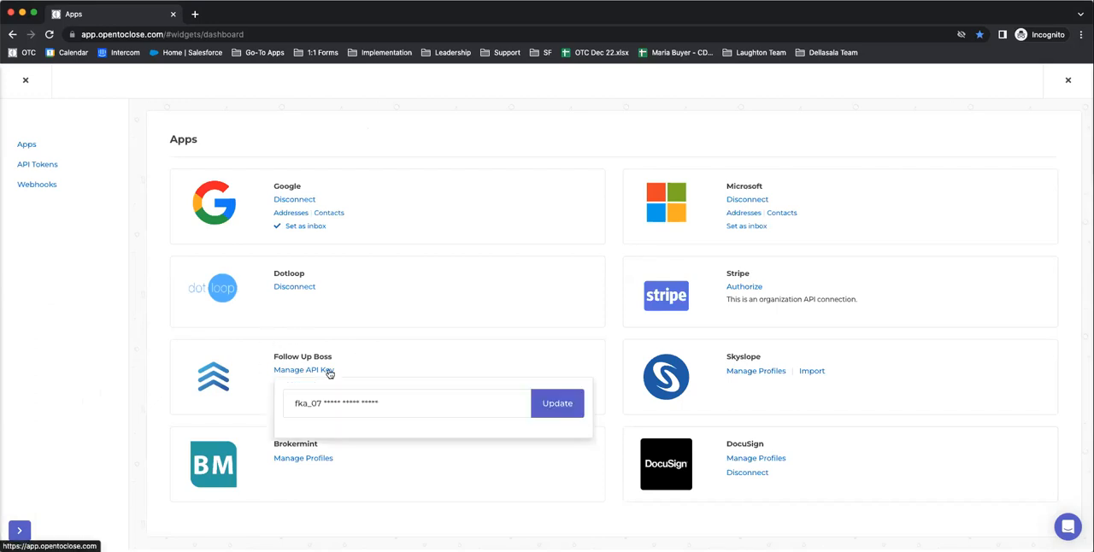
left_click(473, 354)
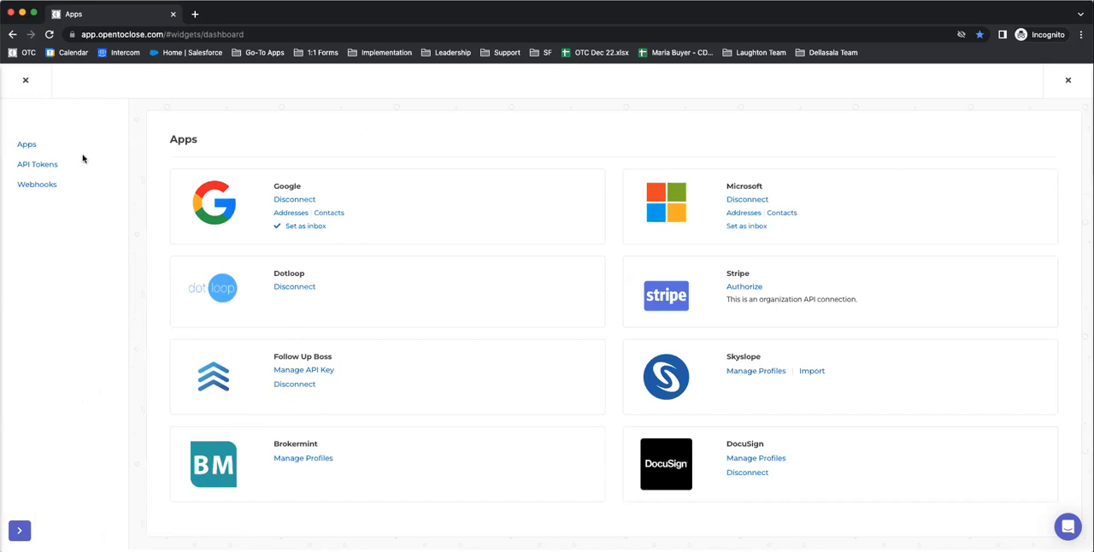
left_click(26, 81)
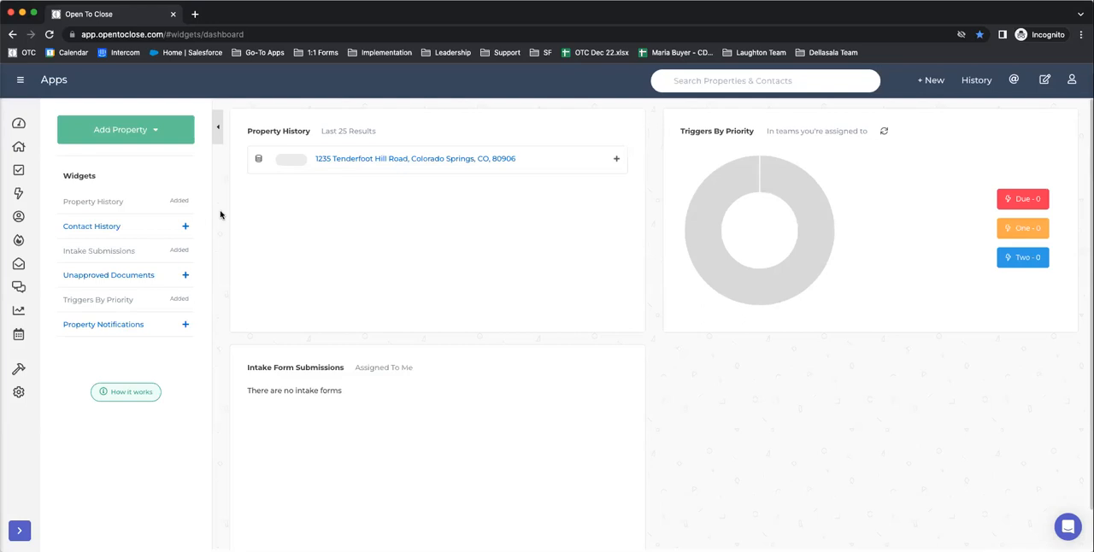
View the list of agent portal users in the organization settings, and return to the dashboard
mouse_move(18, 394)
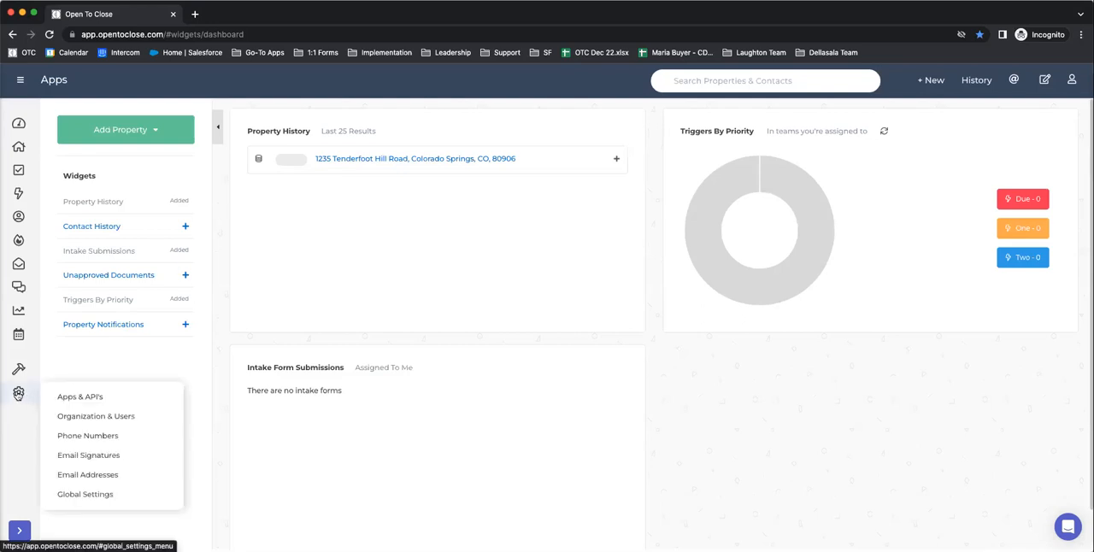
left_click(68, 417)
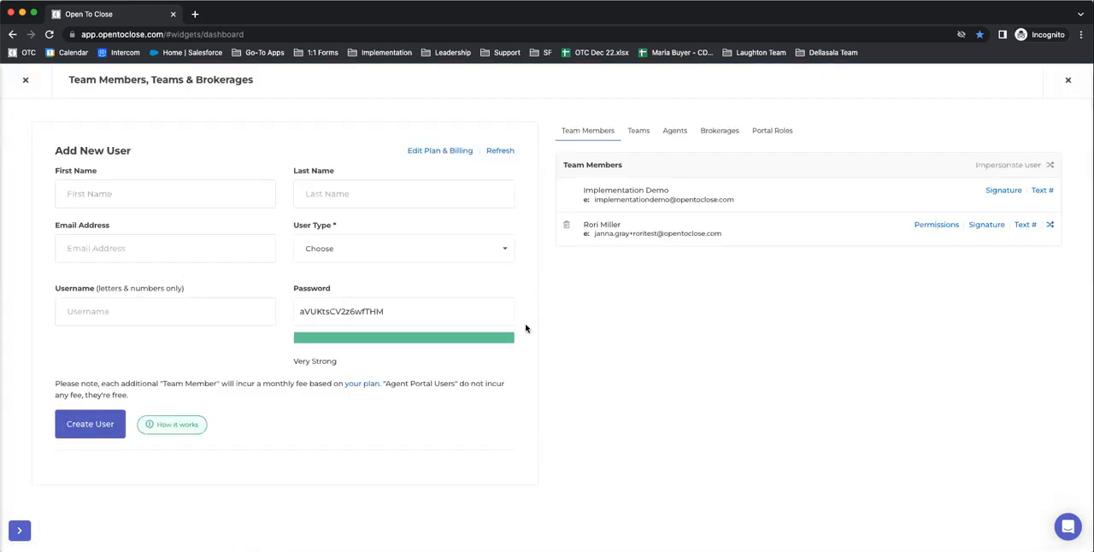
left_click(668, 132)
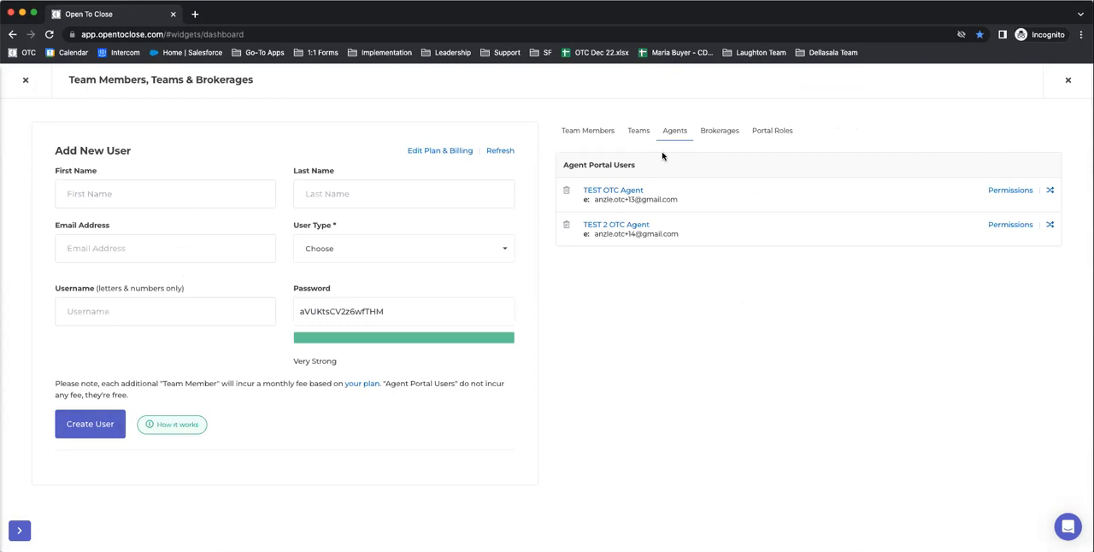
left_click(24, 80)
Reopen the organization's agent portal users and examine the user types available for a new user
mouse_move(28, 396)
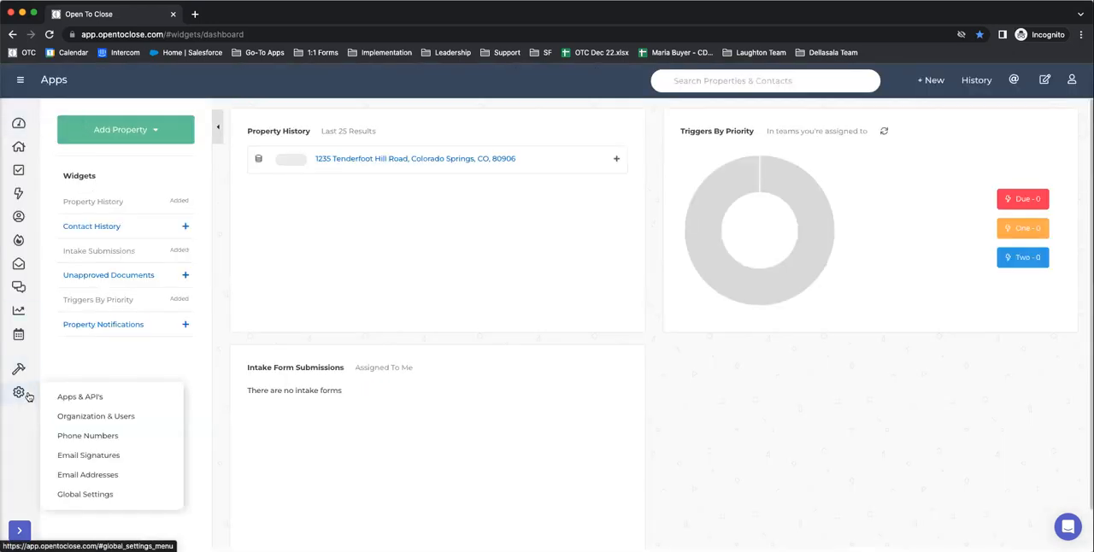
left_click(71, 419)
left_click(673, 133)
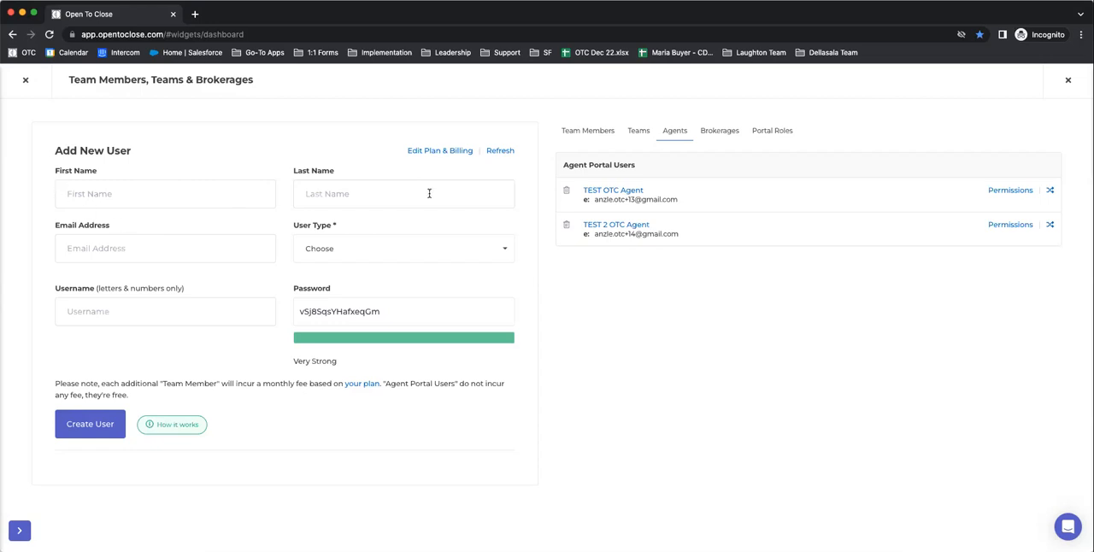
left_click_drag(290, 229, 337, 225)
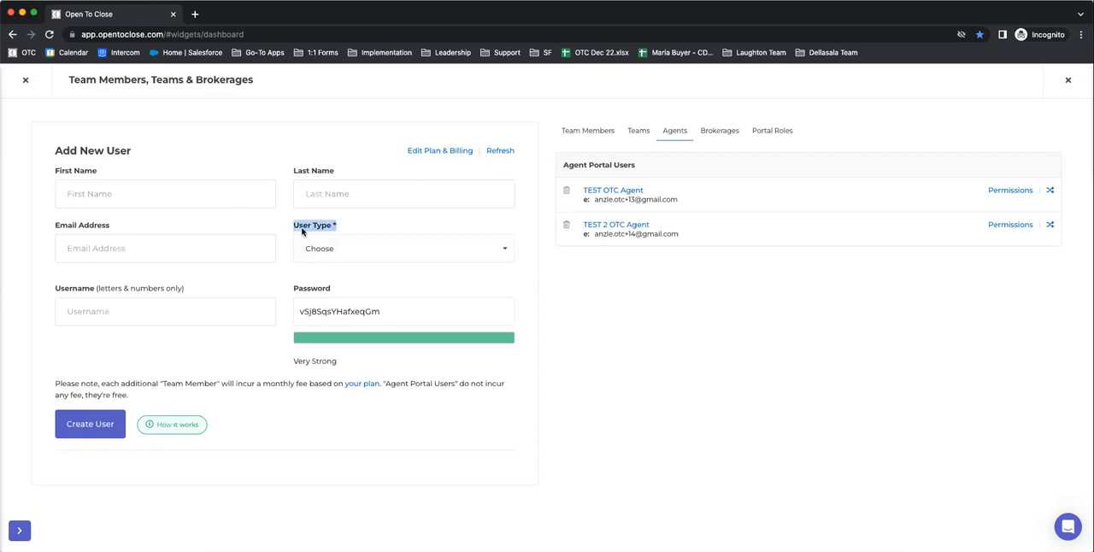
left_click(321, 248)
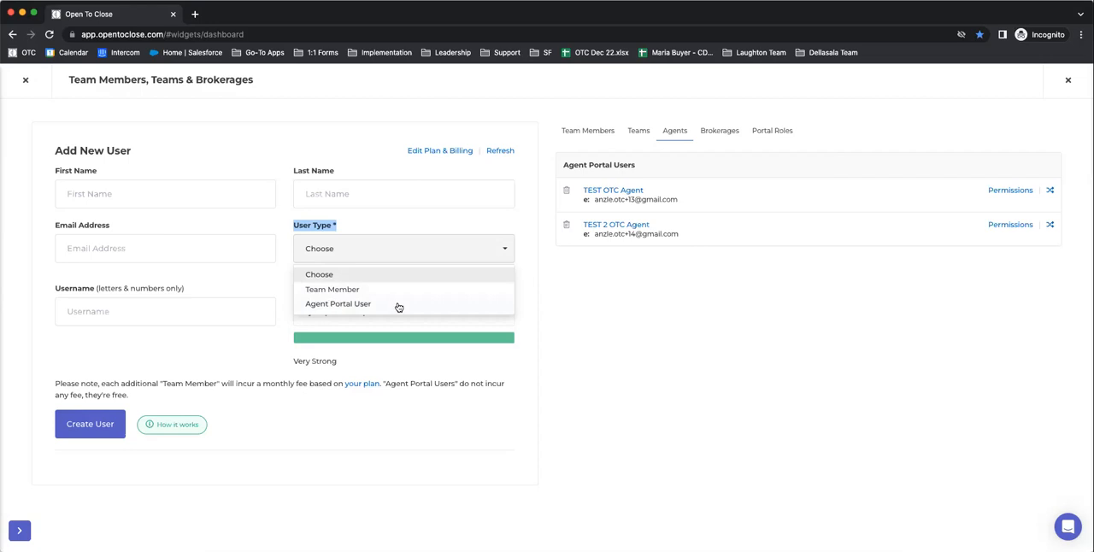
left_click(556, 291)
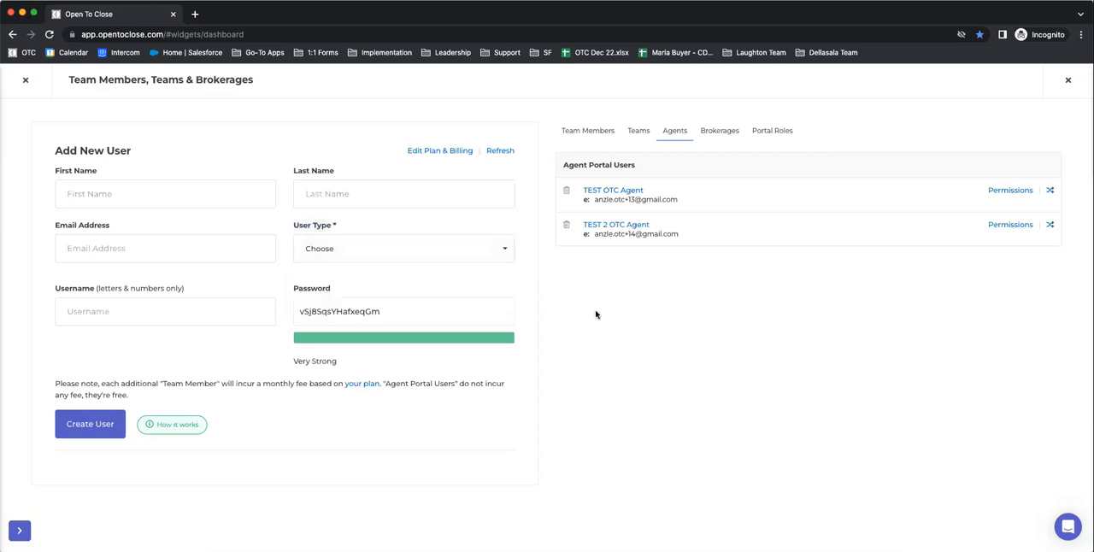
Switch into the TEST OTC Agent portal account, then enter, confirm and submit a new account password
left_click(1047, 193)
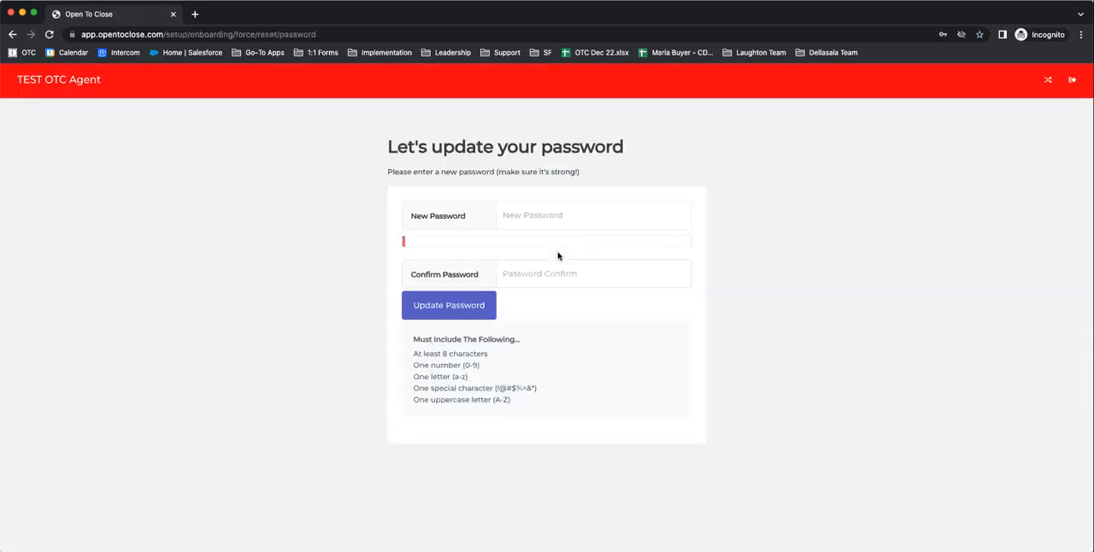
left_click(554, 218)
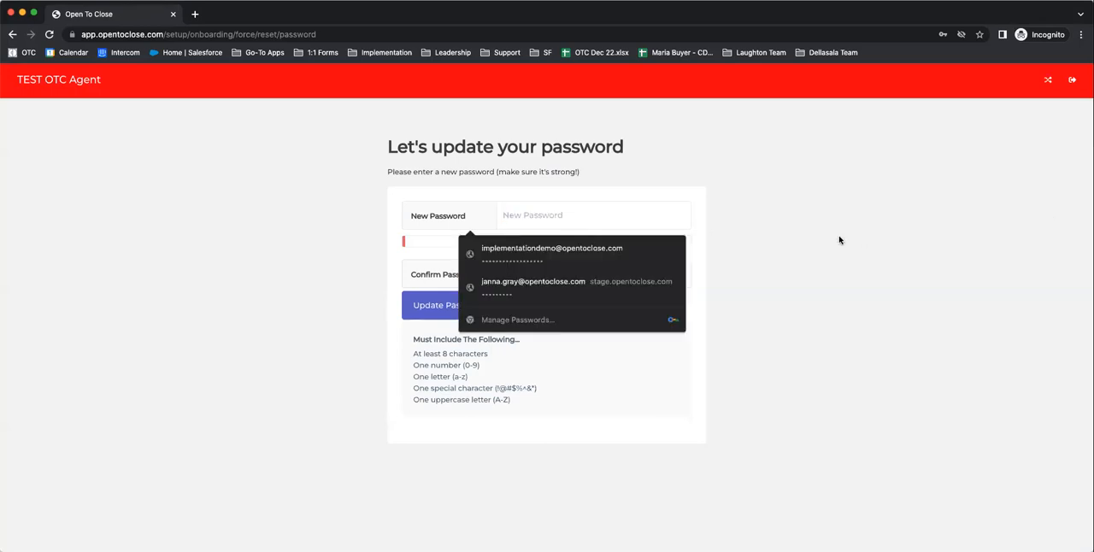
type("••••••")
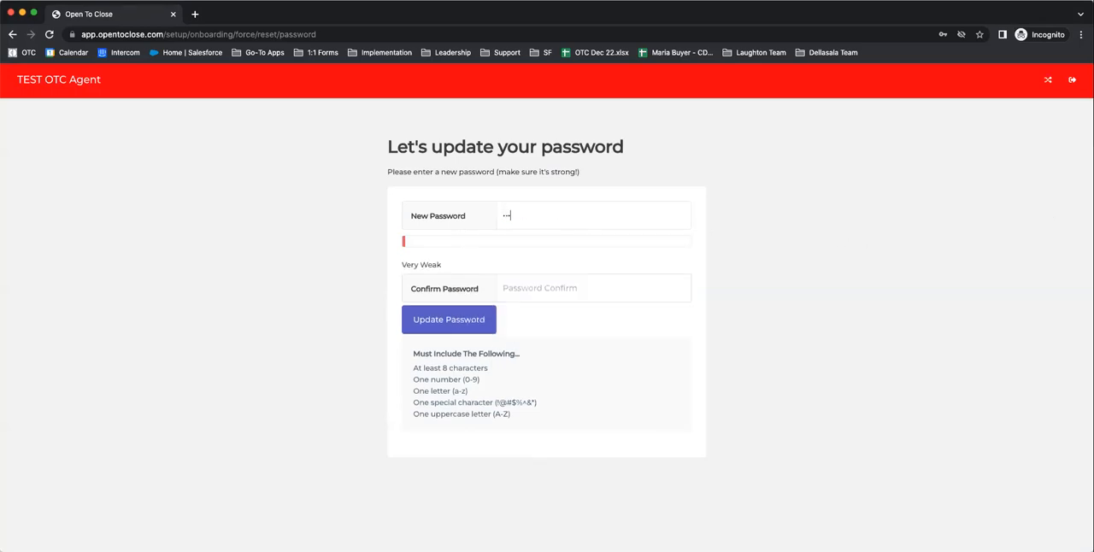
type("••••")
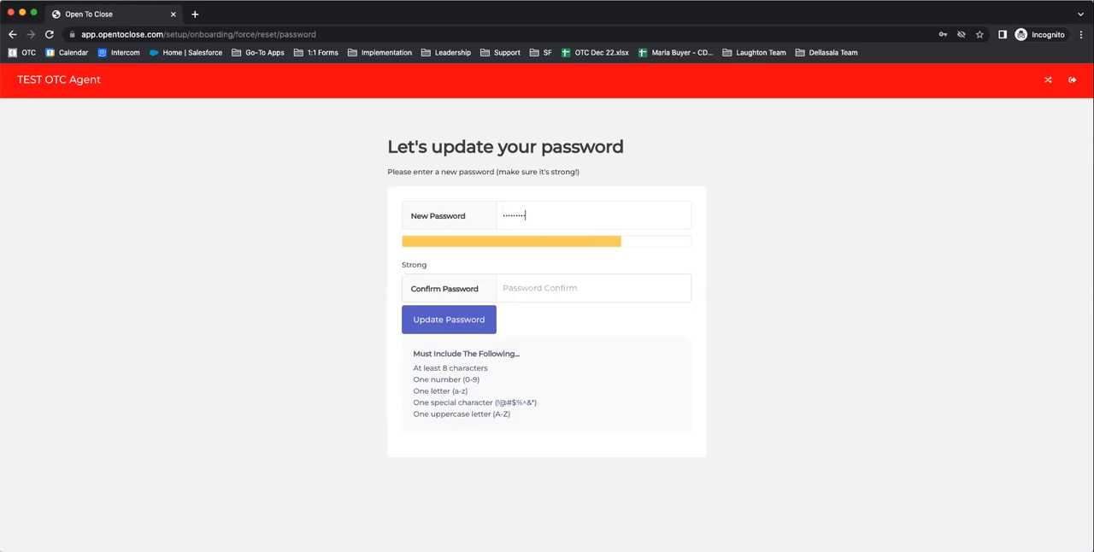
left_click(629, 281)
type("••••••••")
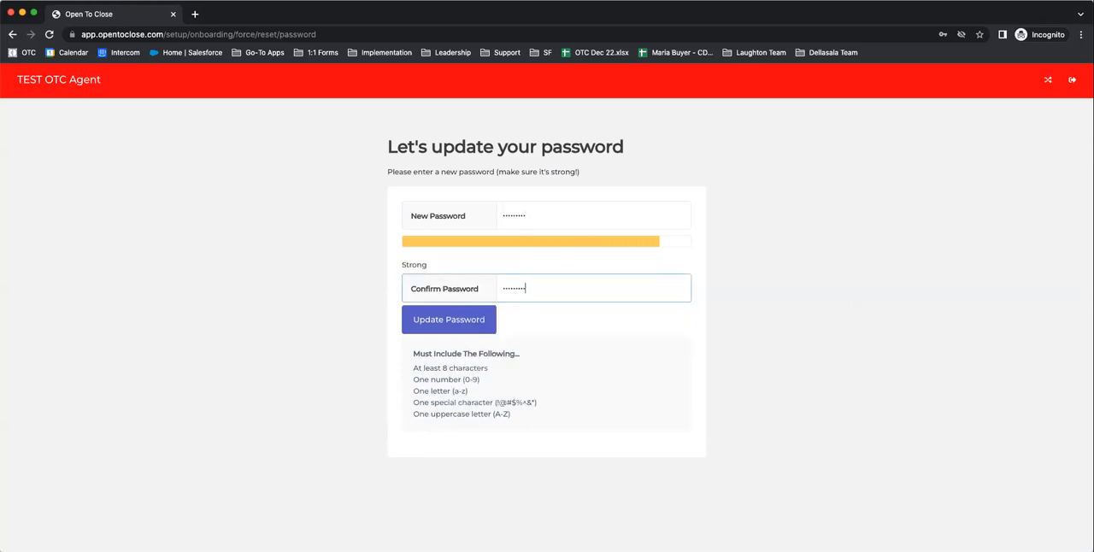
left_click(456, 325)
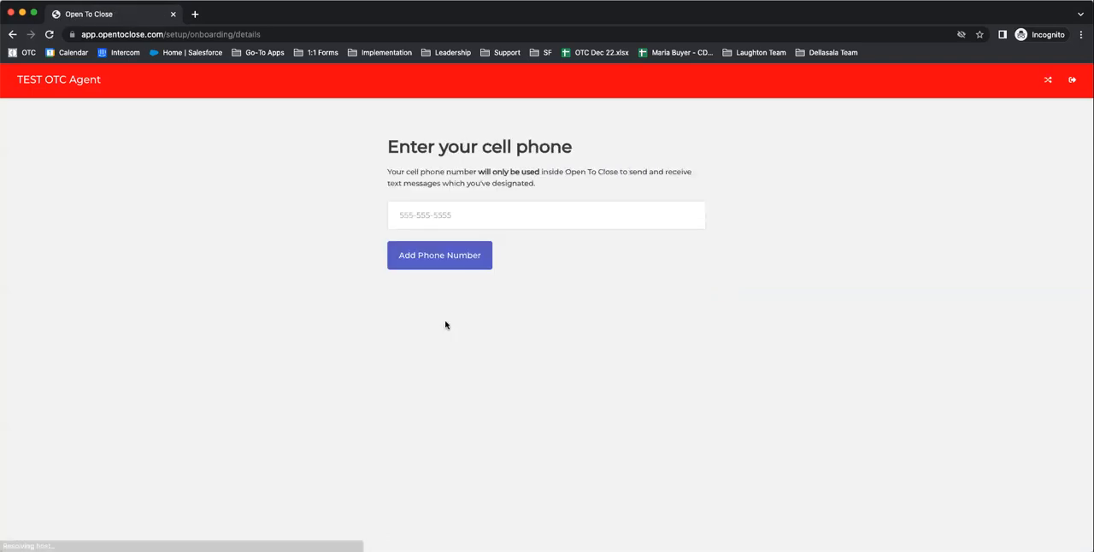
Enter the agent's cell phone number and submit it for the portal account
left_click(481, 214)
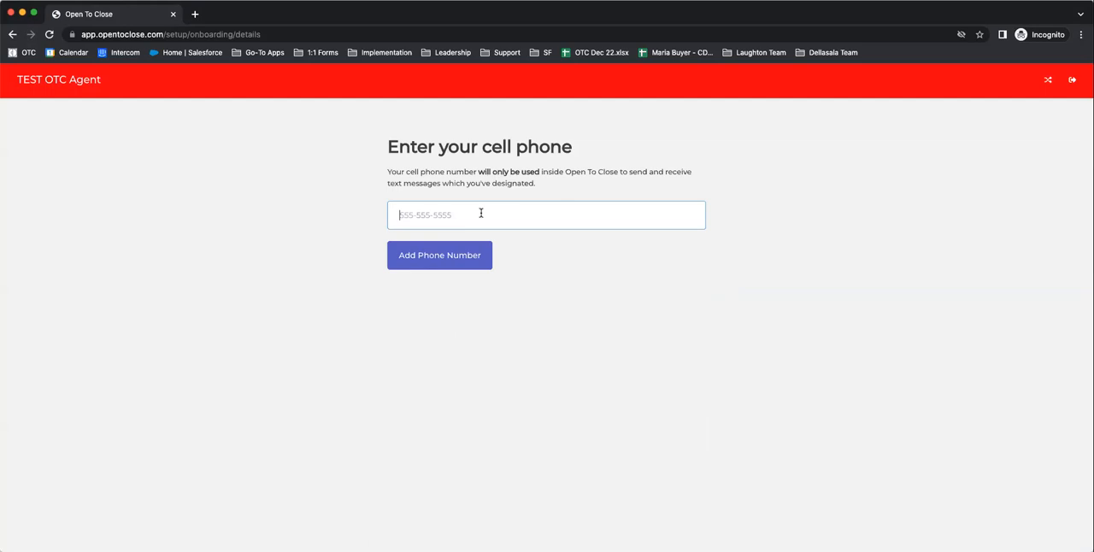
left_click(443, 254)
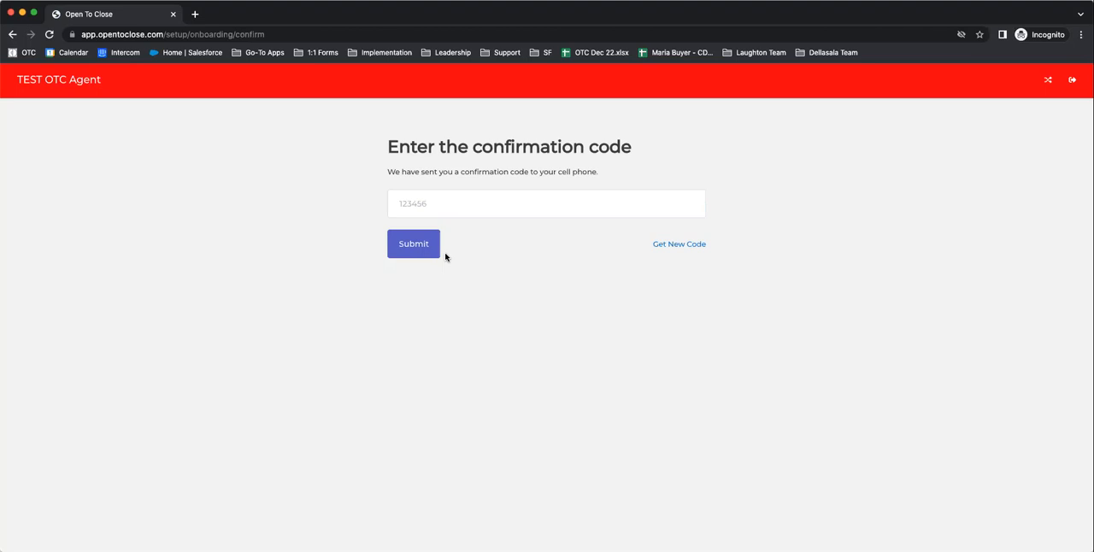
Enter and submit the confirmation code sent to the agent's cell phone
left_click(452, 201)
key("Return")
Set the agent's time zone to Mountain Time (US & Canada) - MDT and submit it
left_click(455, 205)
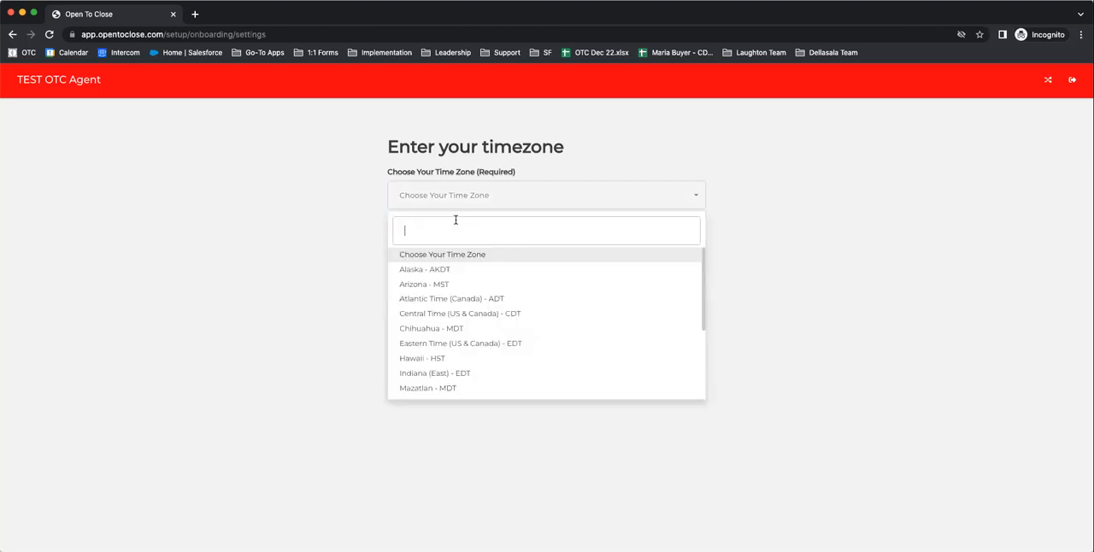
scroll(462, 328, "down", 1)
scroll(461, 328, "down", 3)
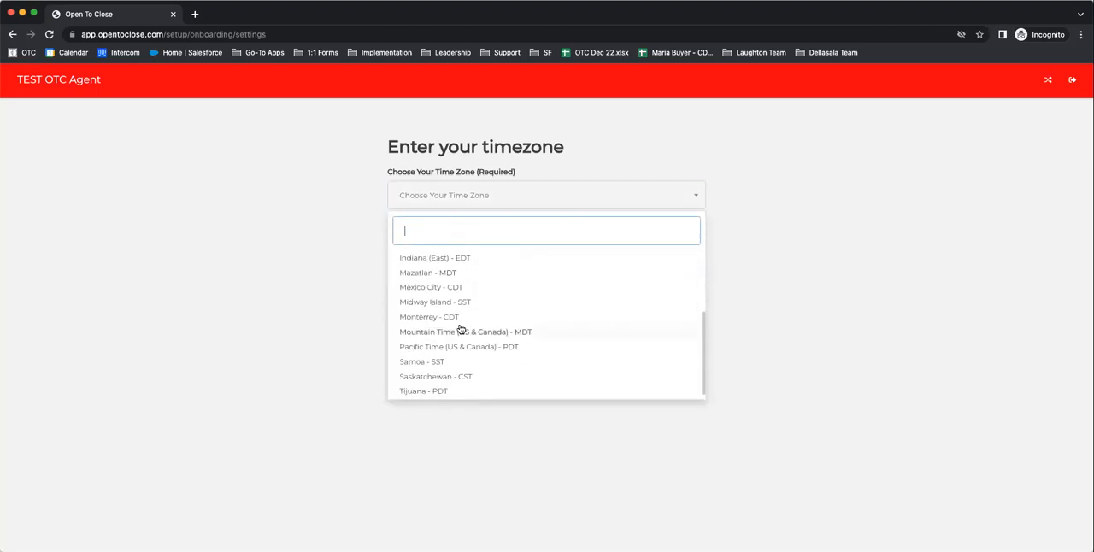
left_click(441, 330)
key("Return")
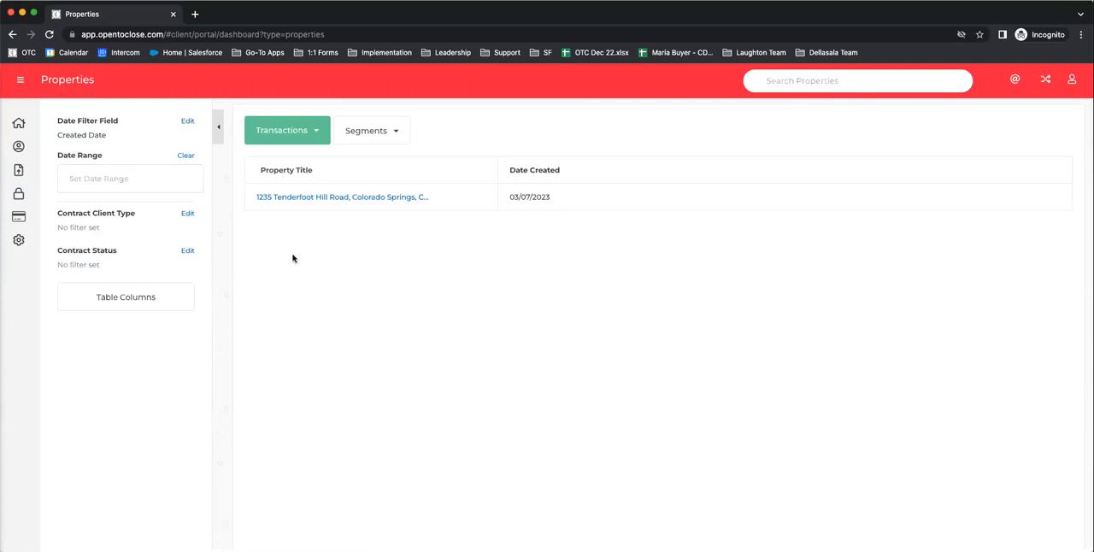
View the listed property's timeline, details and documents in the agent portal, and close the property
left_click(319, 200)
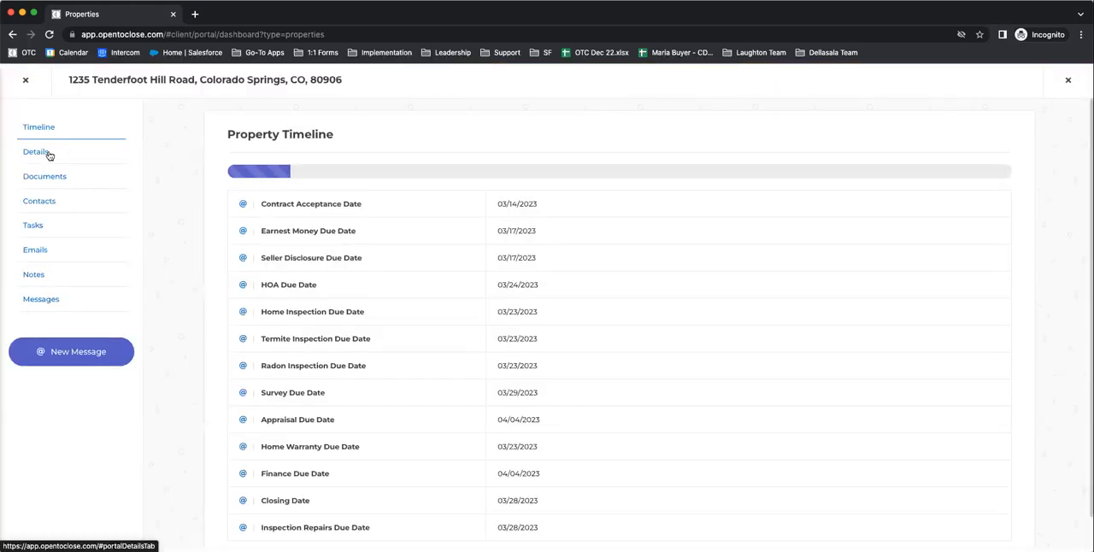
left_click(43, 152)
left_click(43, 178)
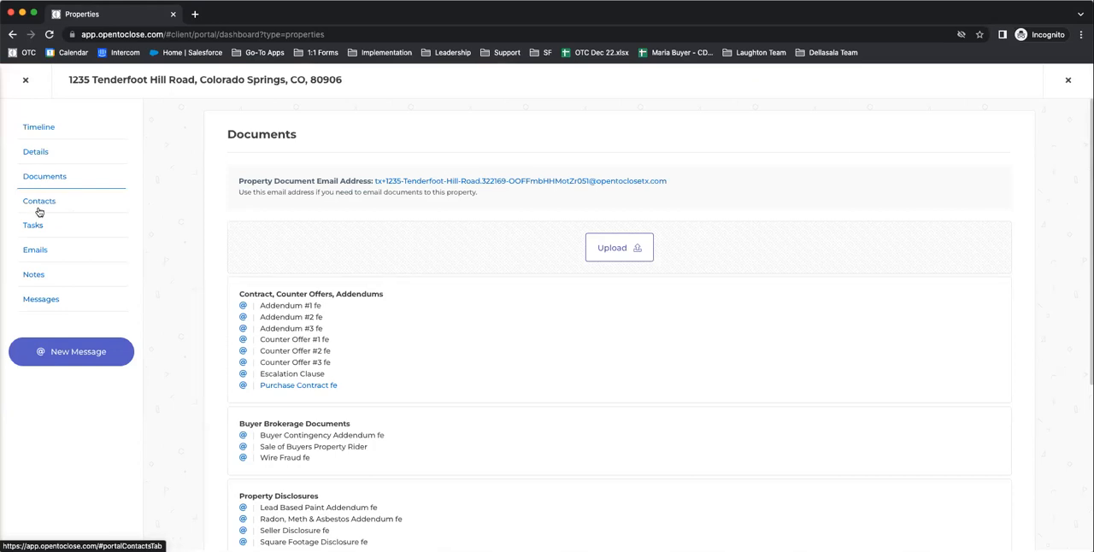
left_click(24, 82)
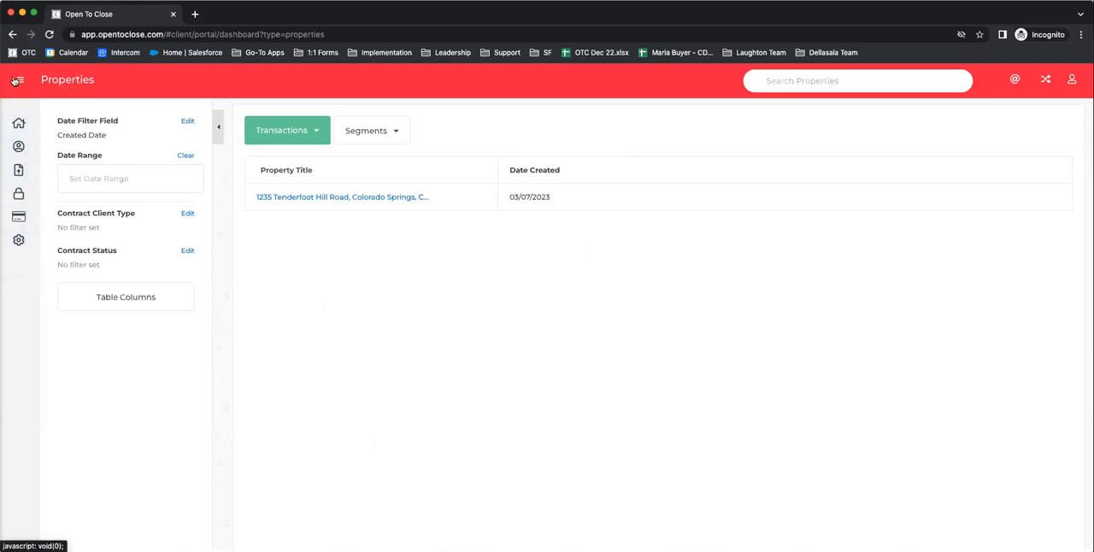
View the new credential form in the agent portal's API keys, and switch back to the main account
left_click(21, 199)
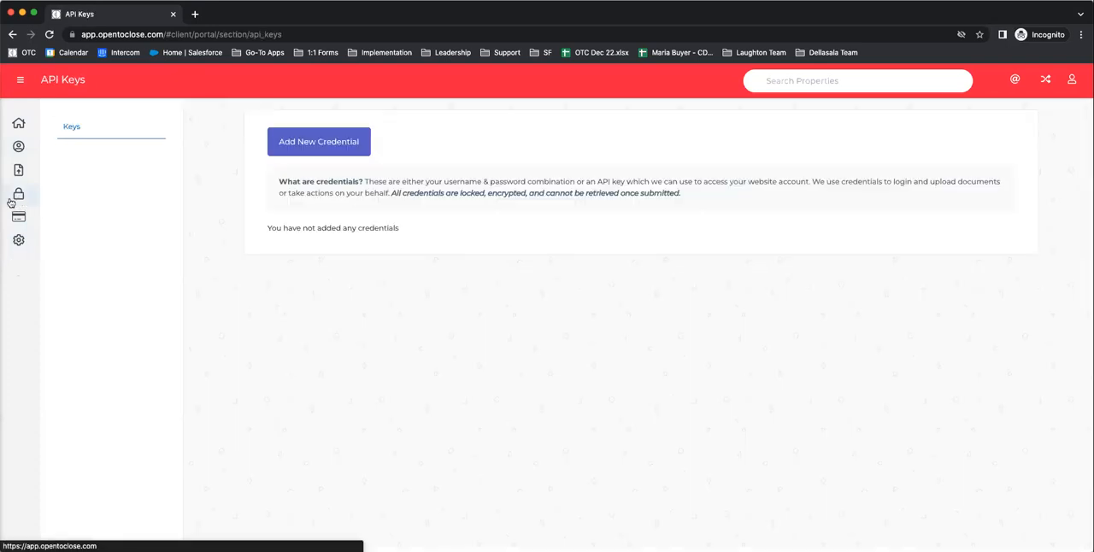
left_click(313, 147)
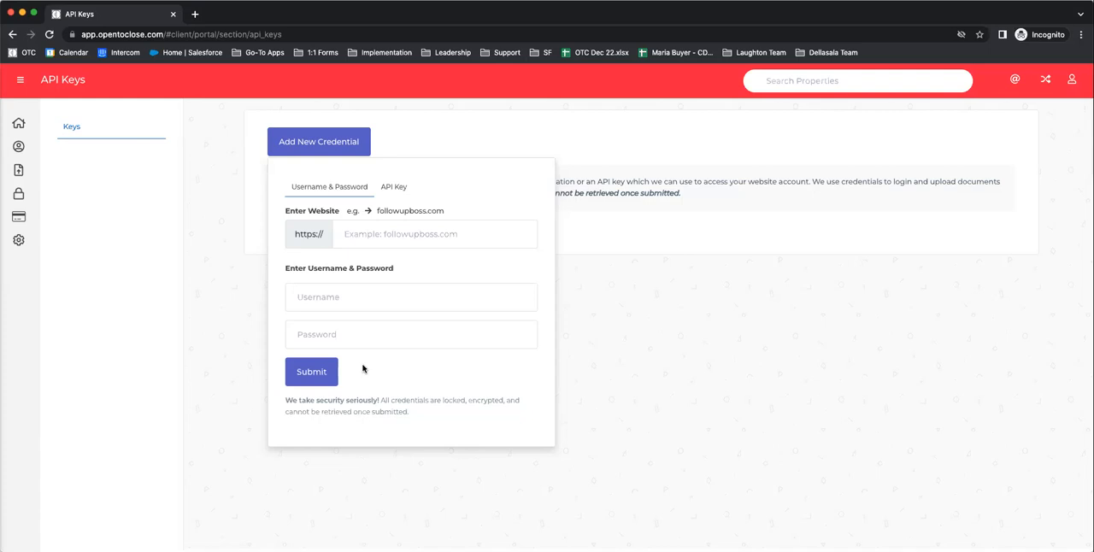
left_click(876, 134)
left_click(1045, 79)
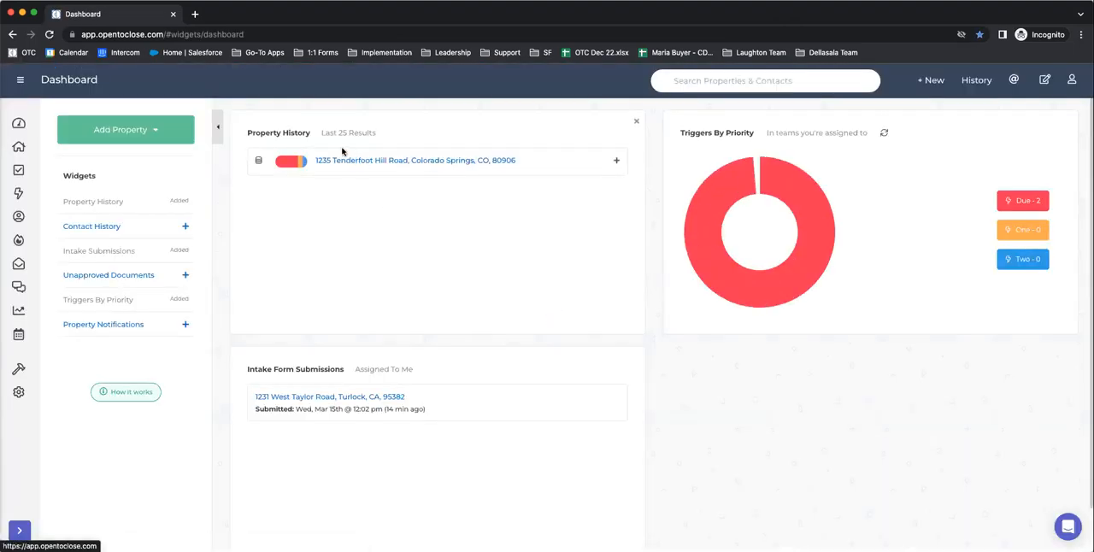
Open the property from the Property History and view the agent portal users in its access settings
left_click(334, 163)
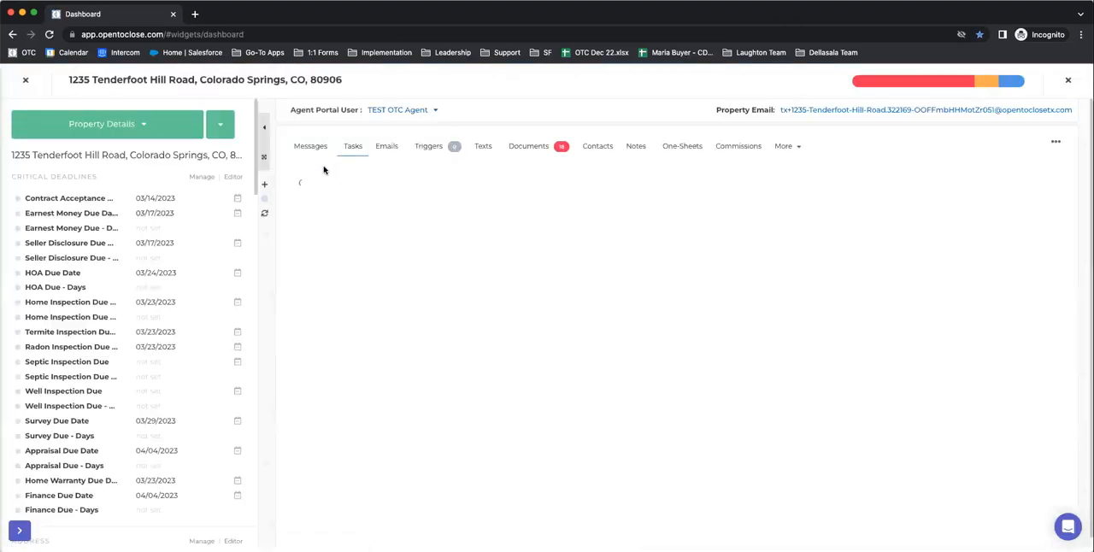
left_click(395, 110)
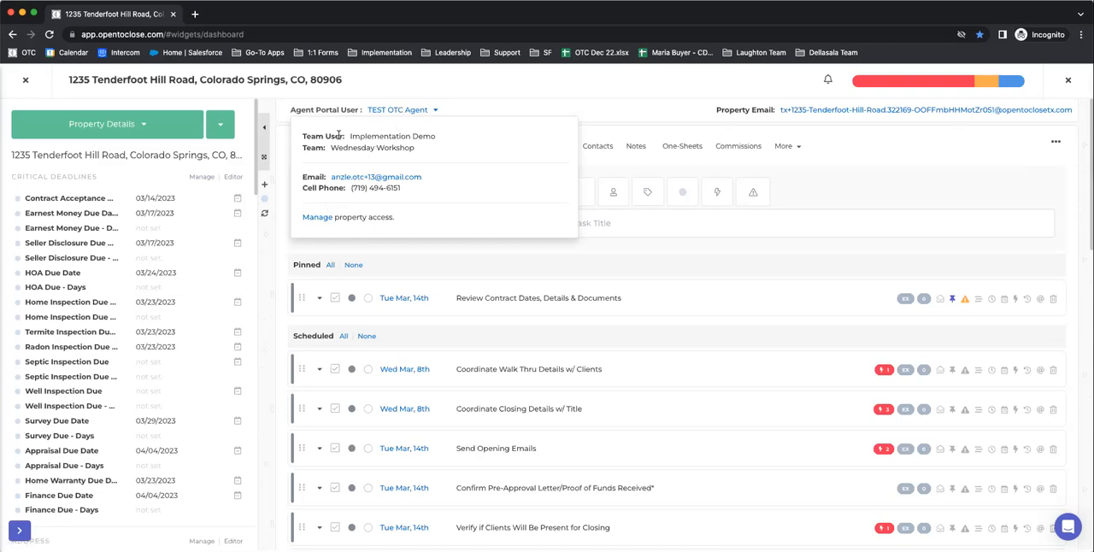
left_click(313, 219)
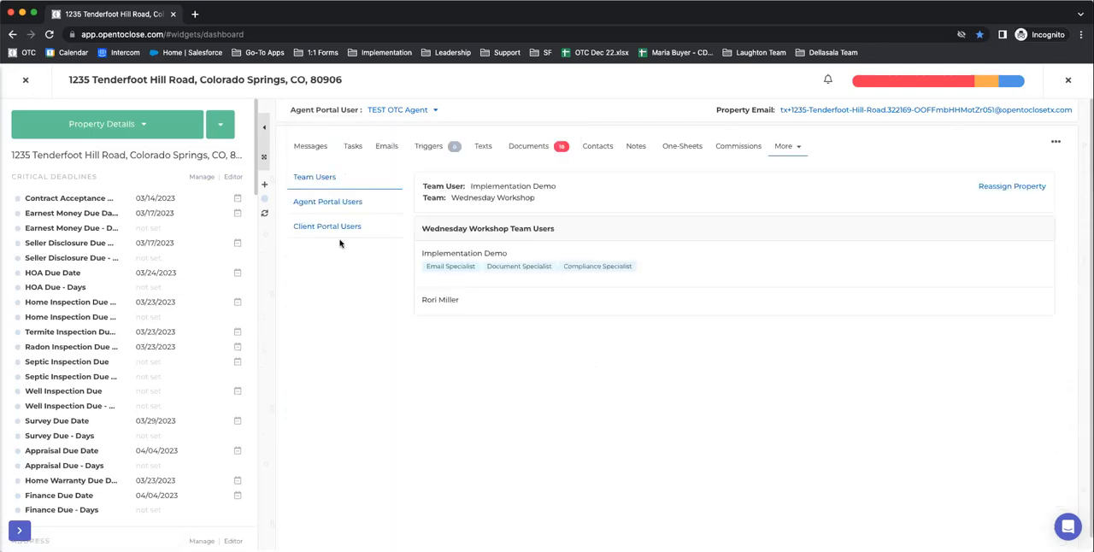
left_click(311, 205)
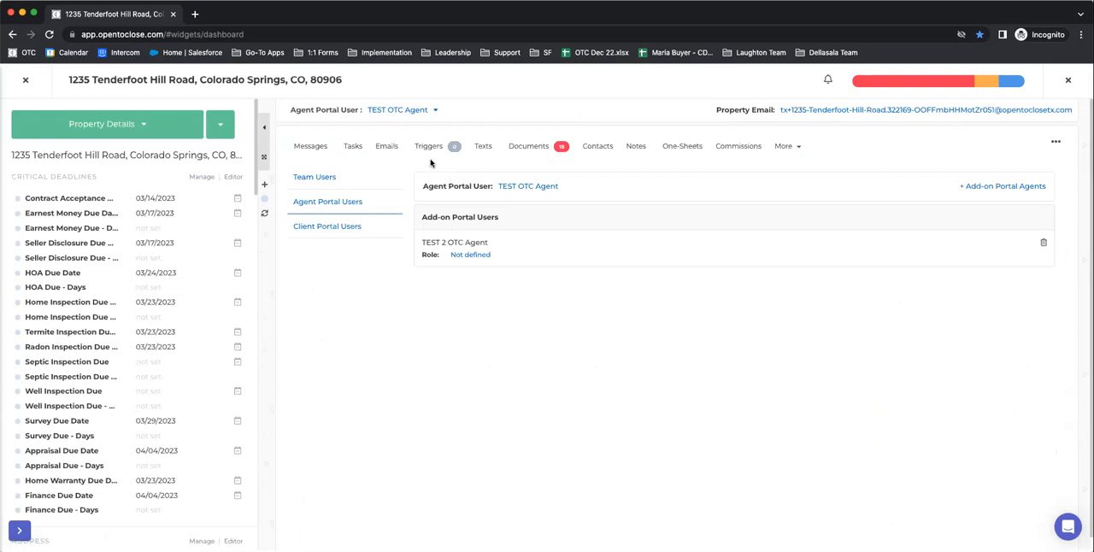
Open the property's Follow Up Boss integration and view the Contact Sync settings for Implementation Demo
left_click(781, 150)
left_click(556, 201)
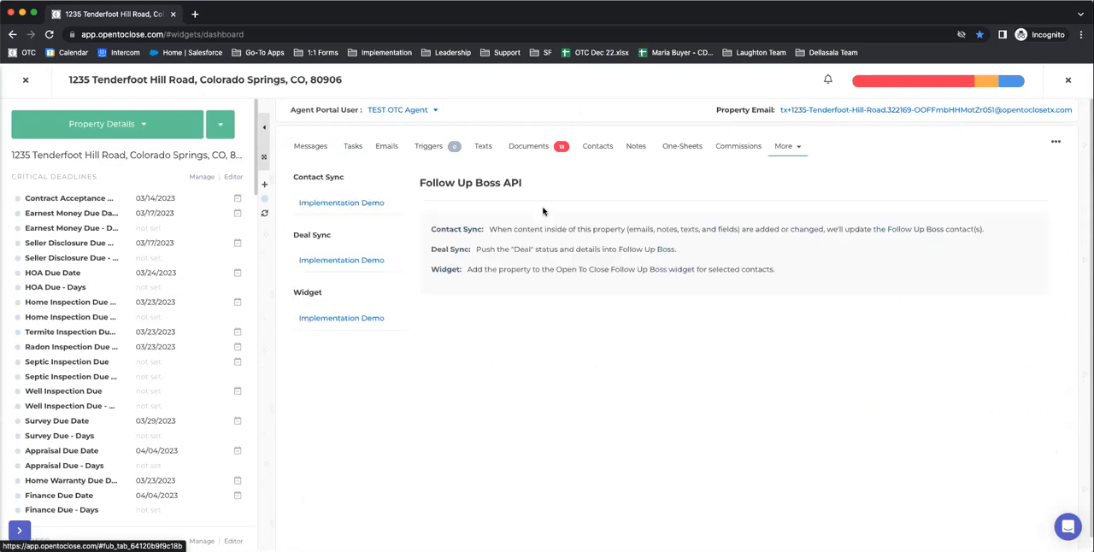
left_click(782, 150)
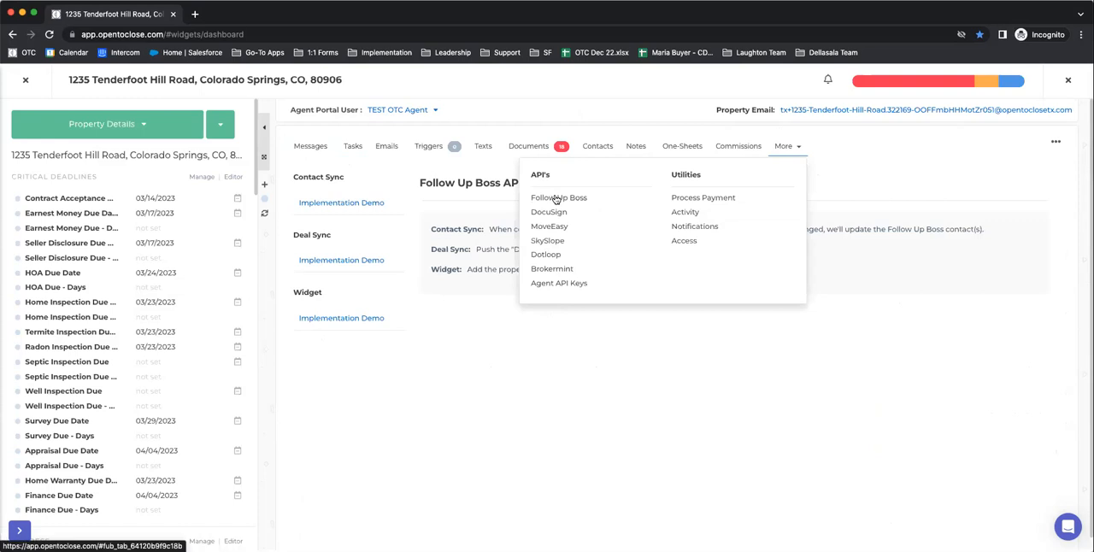
left_click(402, 256)
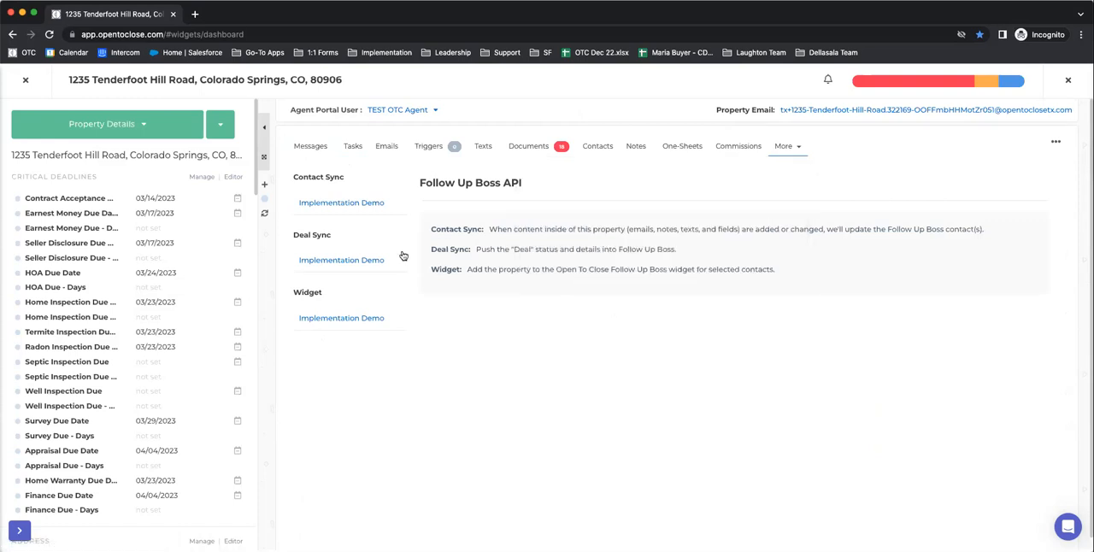
left_click(318, 206)
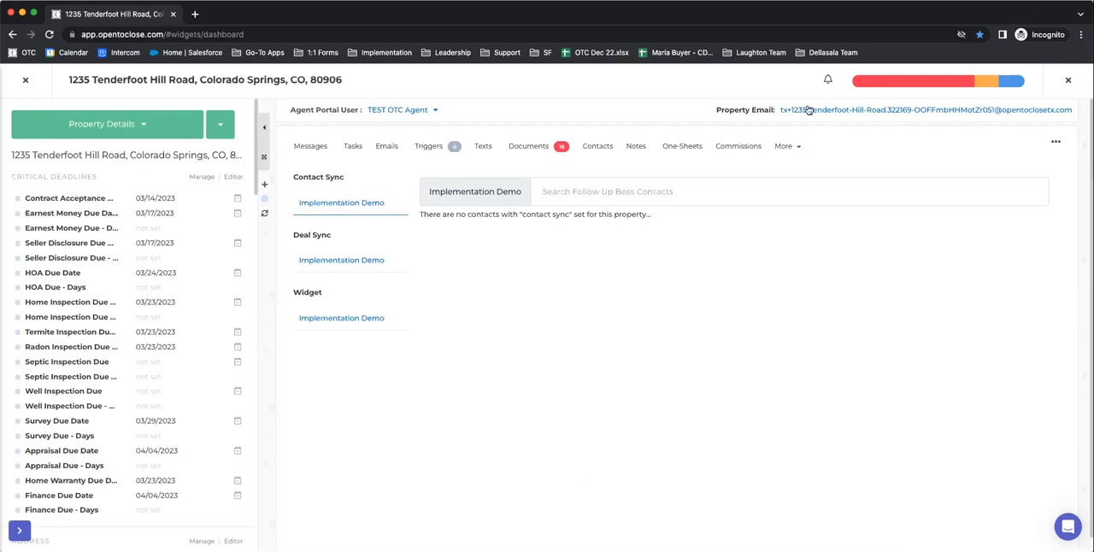
Close the property, browse the article collections in the Support Center, and return to Open To Close
left_click(1068, 79)
left_click(1071, 82)
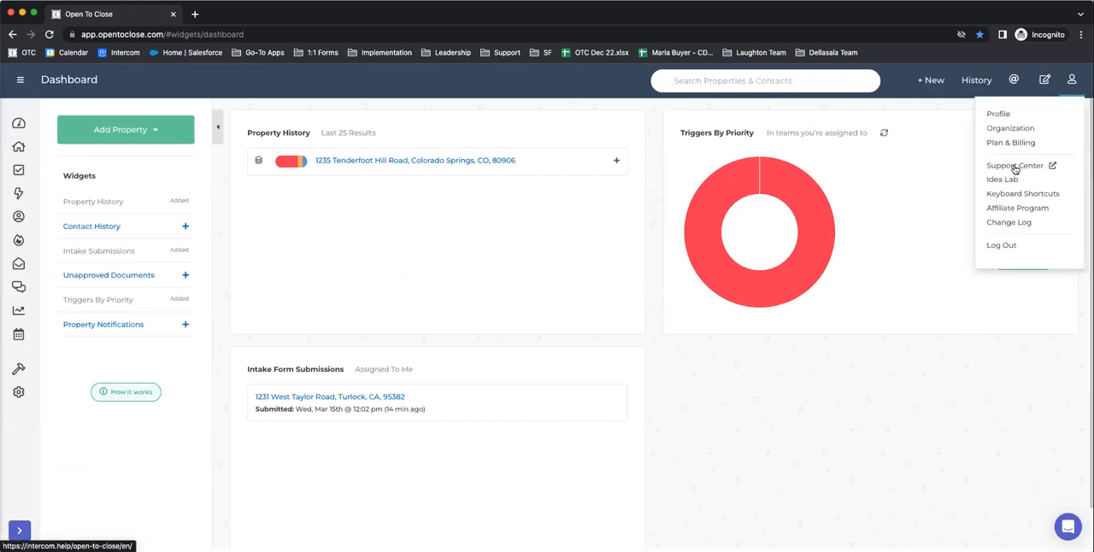
left_click(1015, 166)
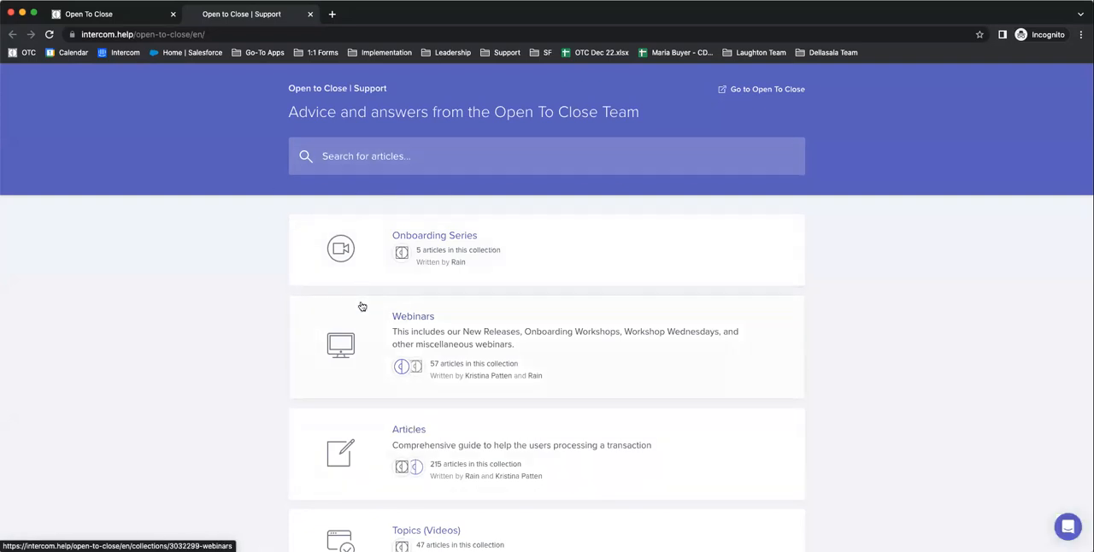
scroll(361, 305, "down", 5)
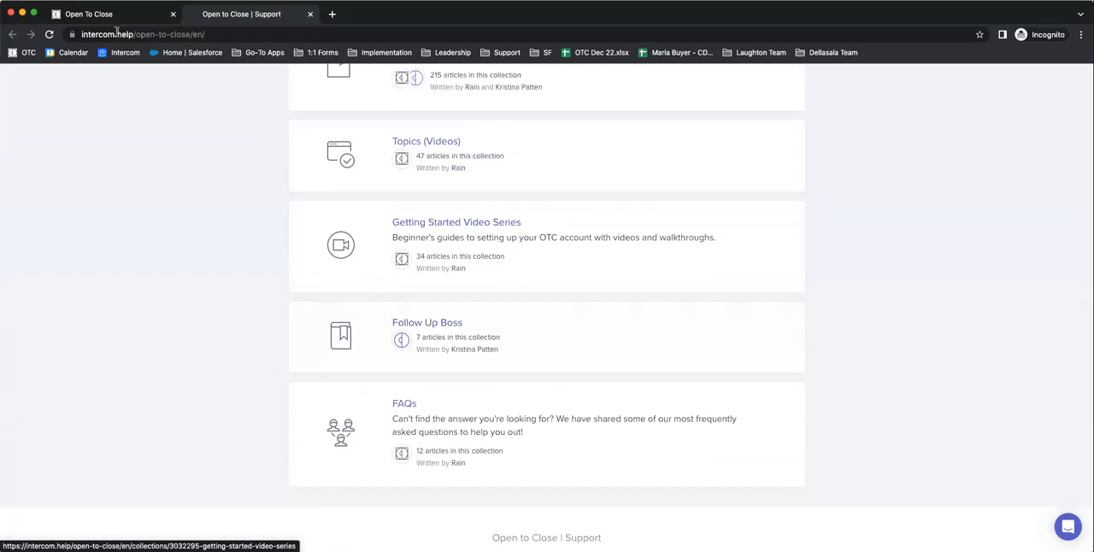
left_click(109, 15)
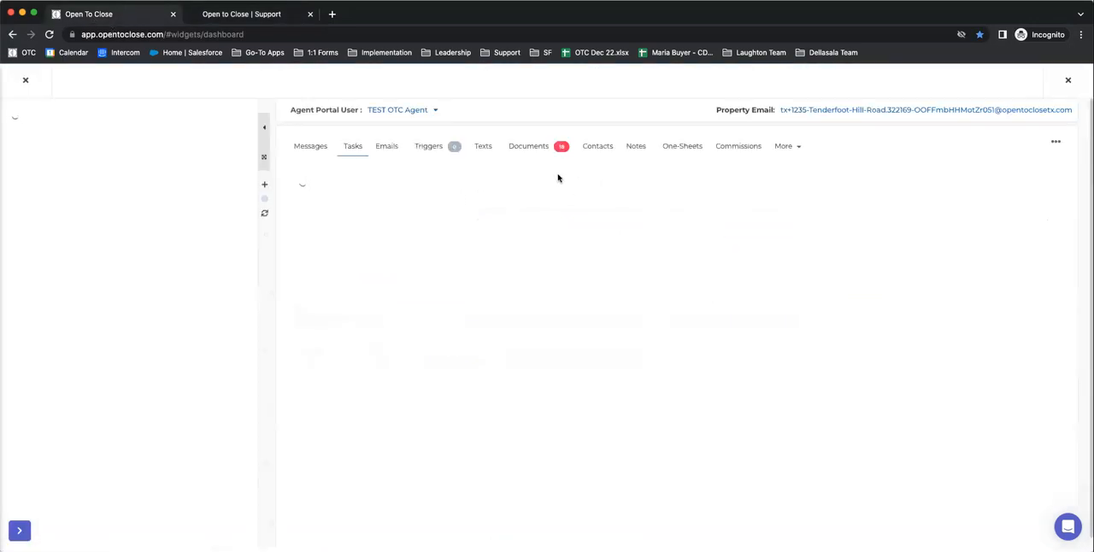
Search the Follow Up Boss contacts in the property's Contact Sync and add the matching contact
left_click(795, 147)
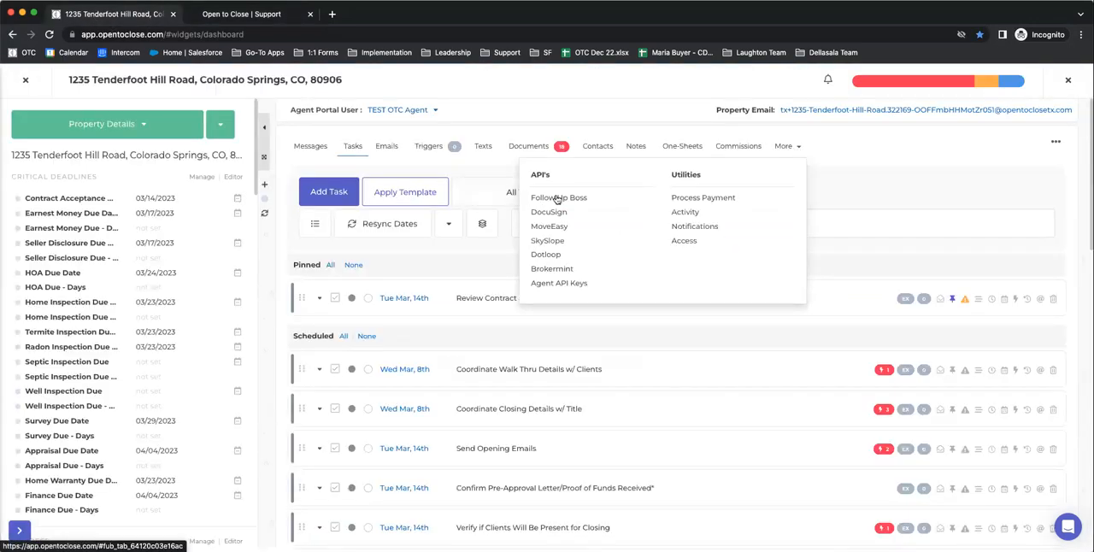
left_click(556, 196)
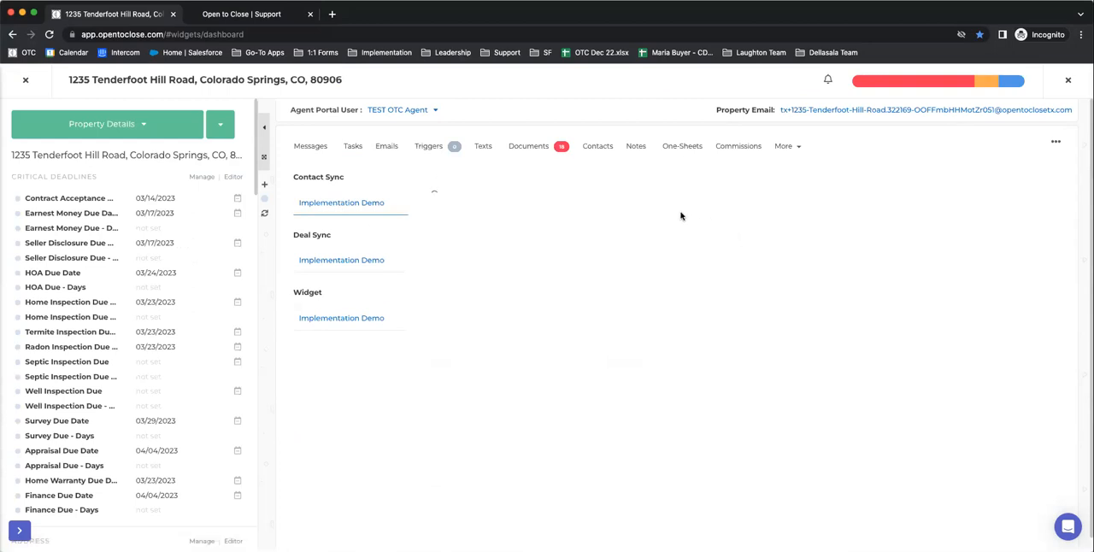
left_click(651, 197)
type("joh")
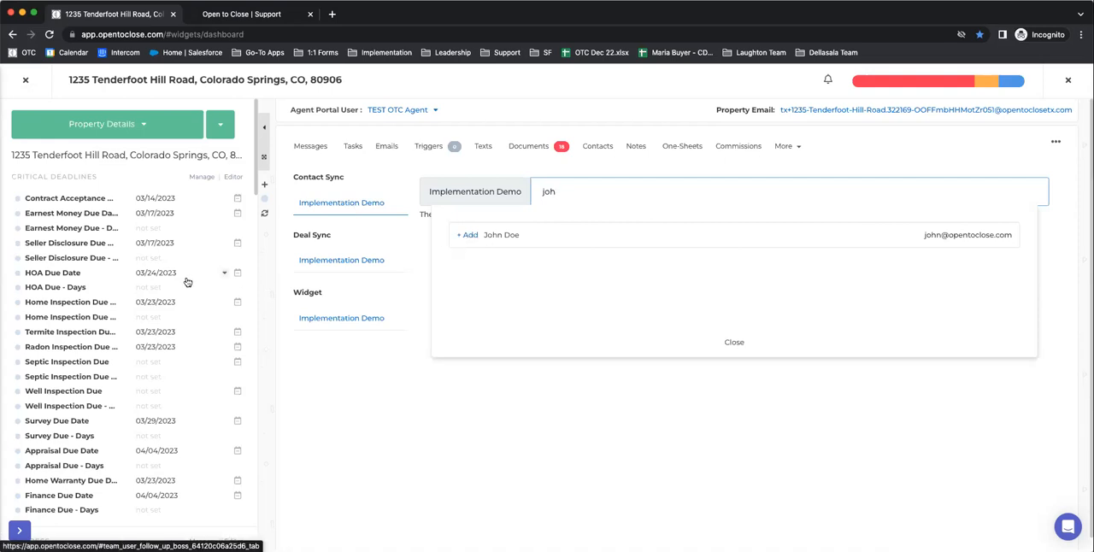
scroll(165, 259, "down", 5)
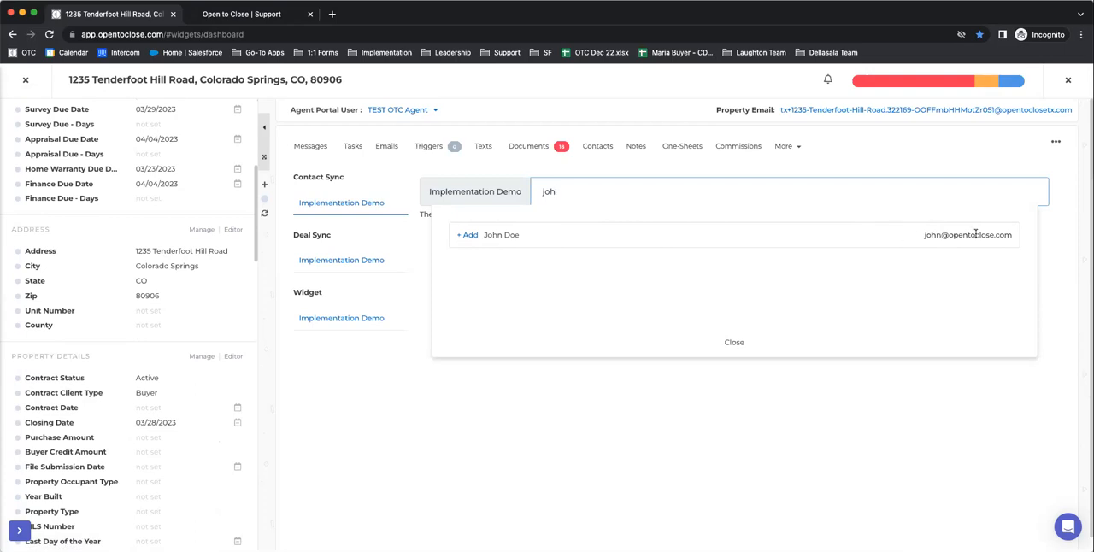
left_click(476, 238)
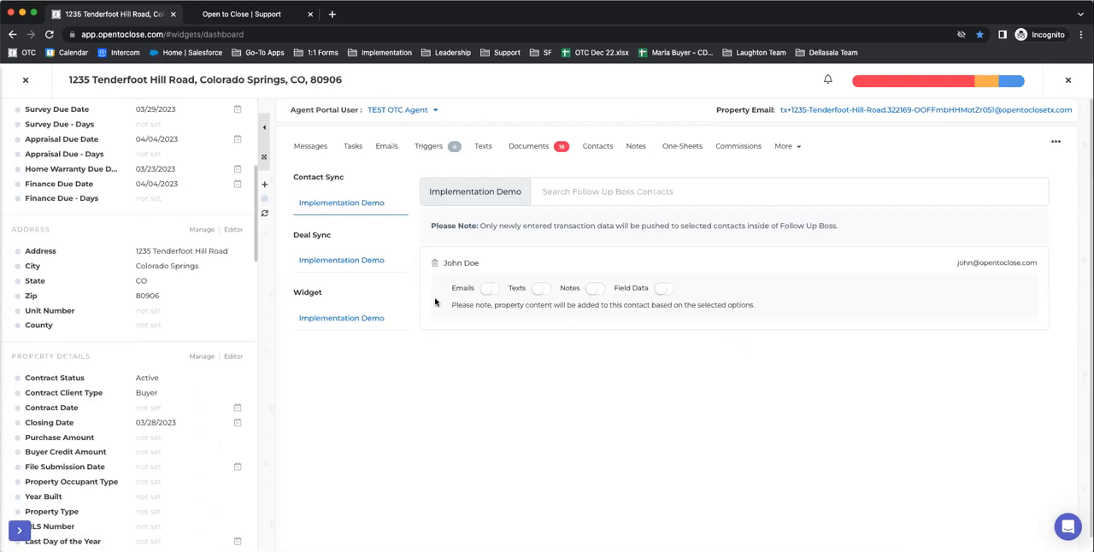
left_click_drag(451, 292, 479, 292)
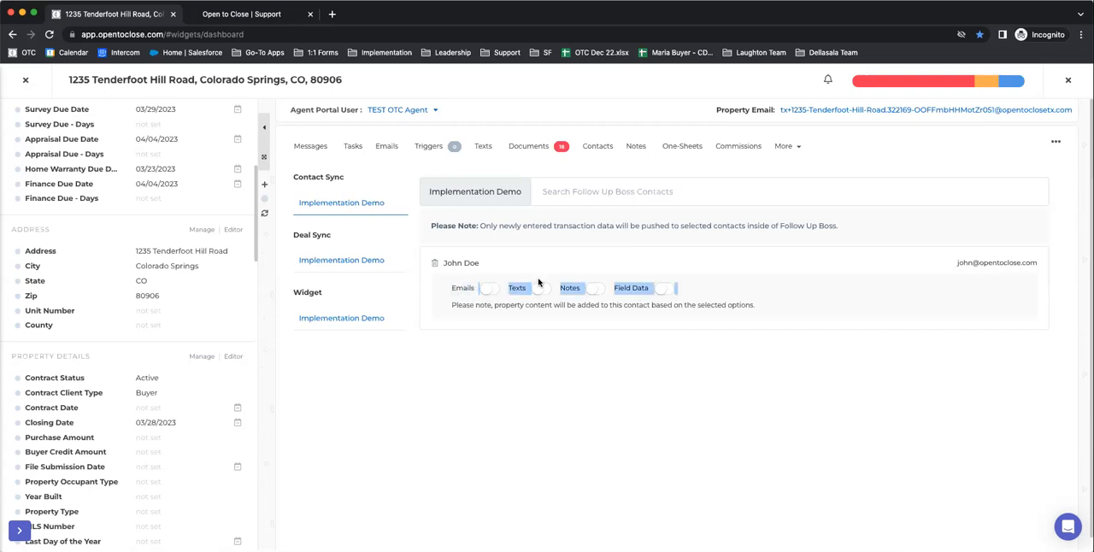
Enable syncing of emails, texts and notes for the contact in Contact Sync
left_click(557, 289)
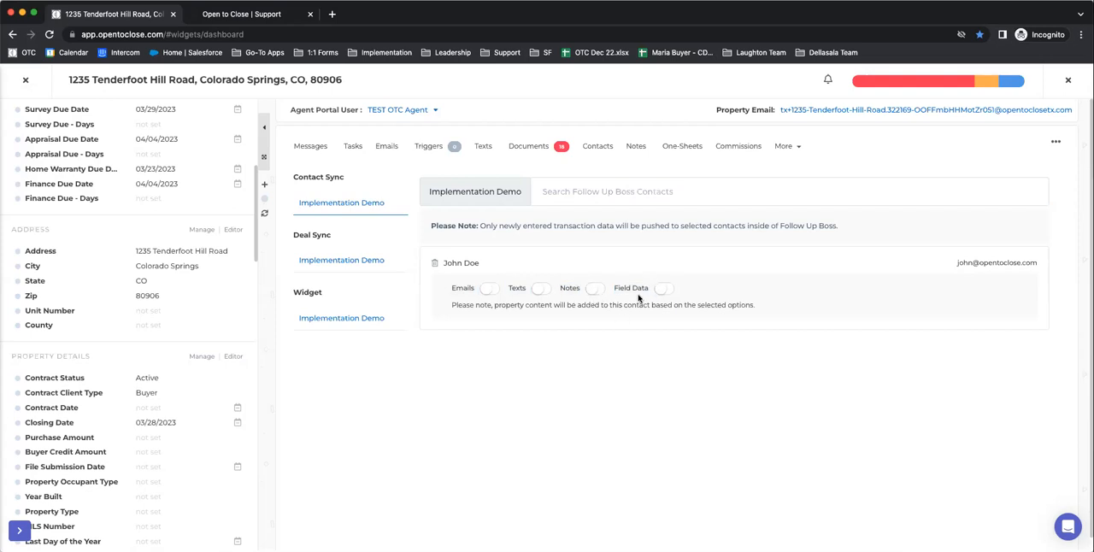
left_click(492, 290)
left_click(541, 289)
left_click(596, 289)
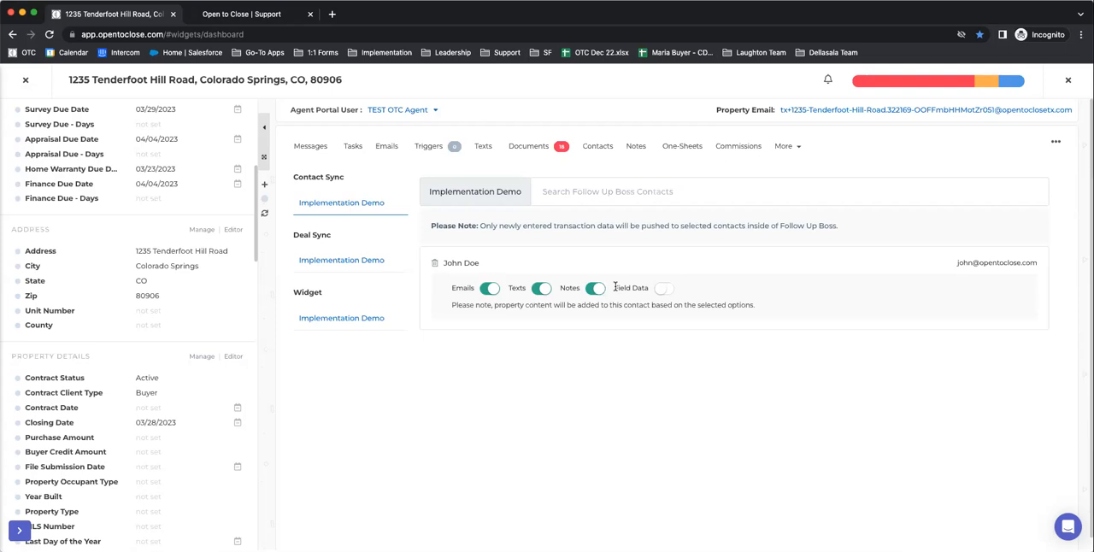
Try Field Data syncing for the contact, view the Sync Fields requirement, and turn Field Data off again
left_click(663, 291)
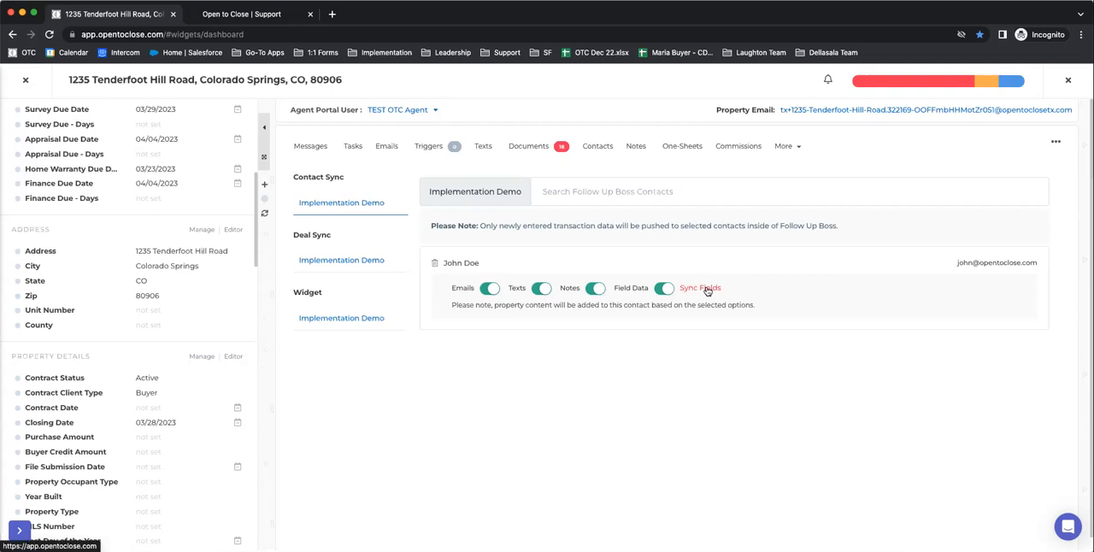
left_click(706, 290)
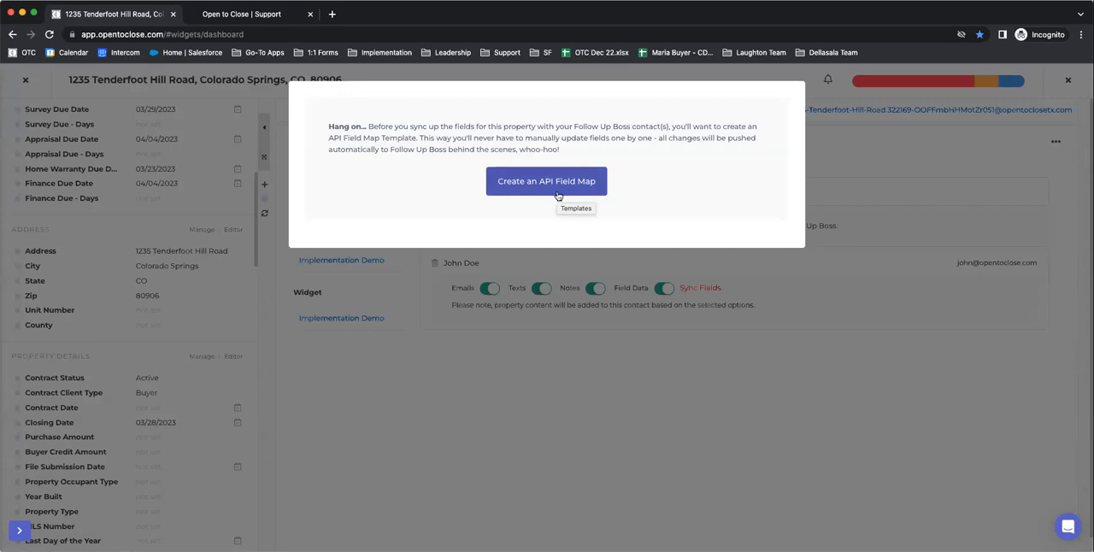
left_click(794, 337)
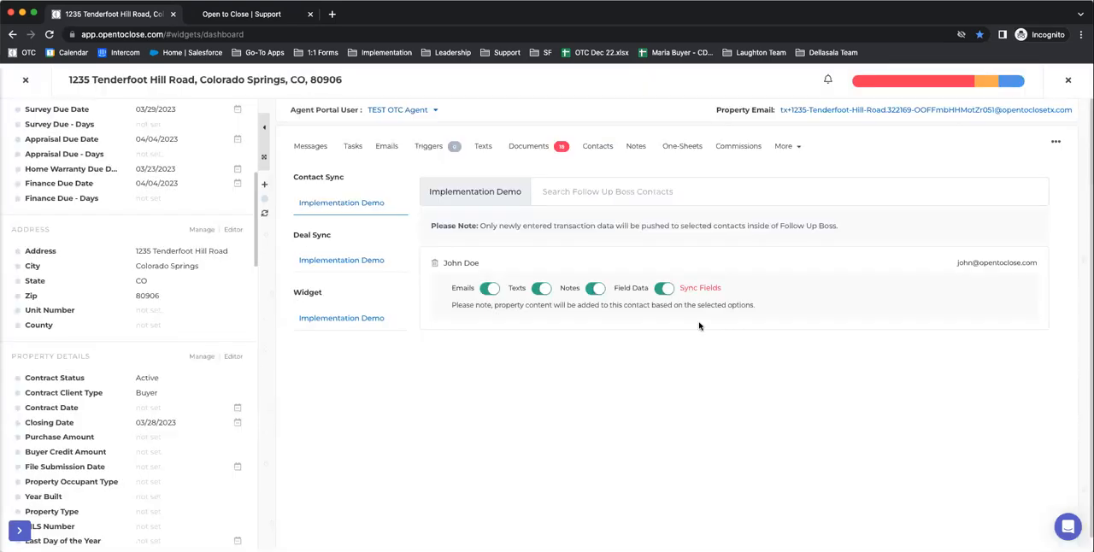
left_click(662, 289)
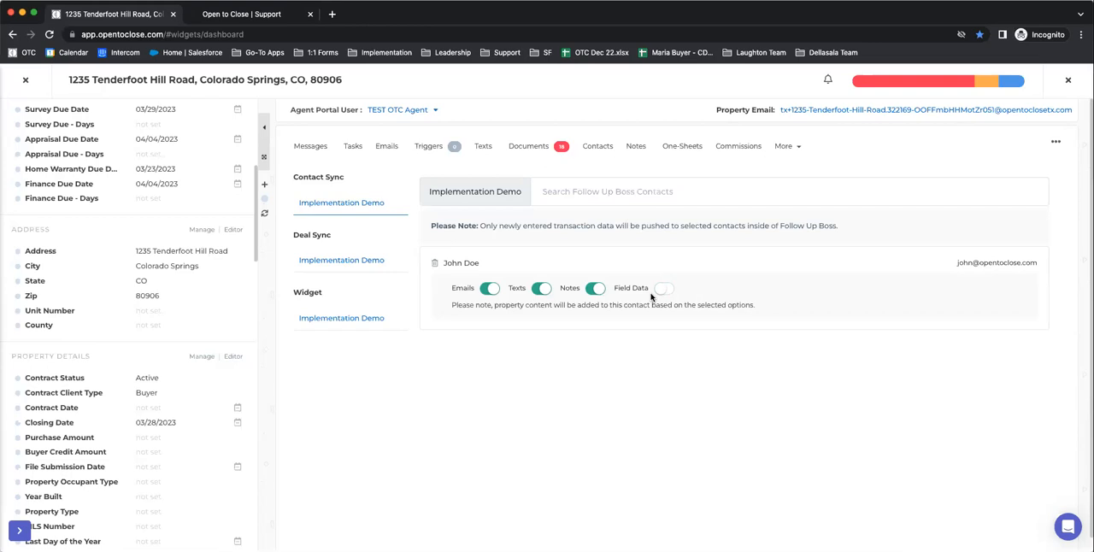
In the Implementation Demo Widget settings, search the Follow Up Boss contacts and add the matching contact
left_click(335, 322)
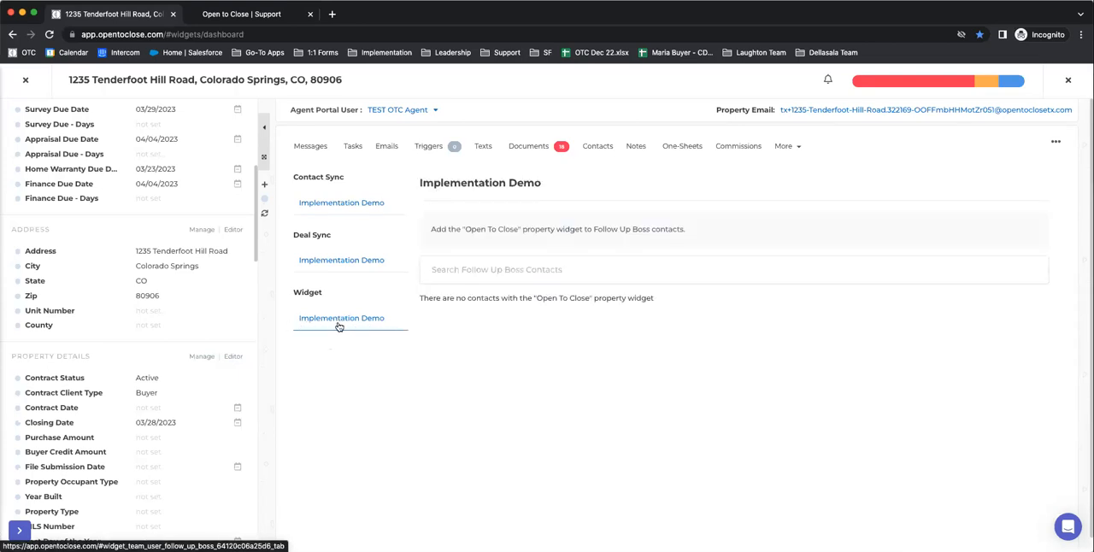
left_click(490, 267)
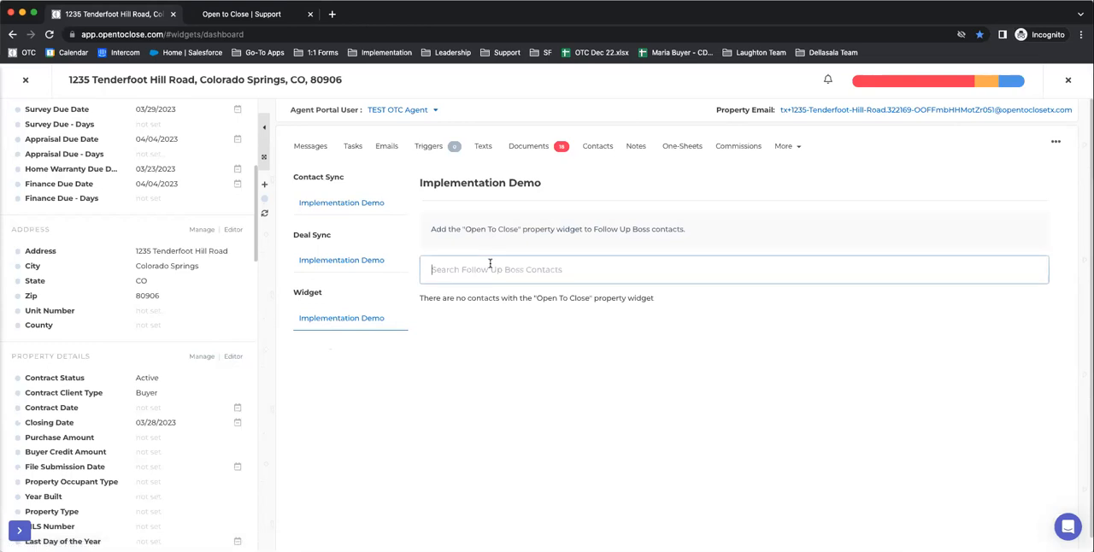
type("john")
left_click(470, 314)
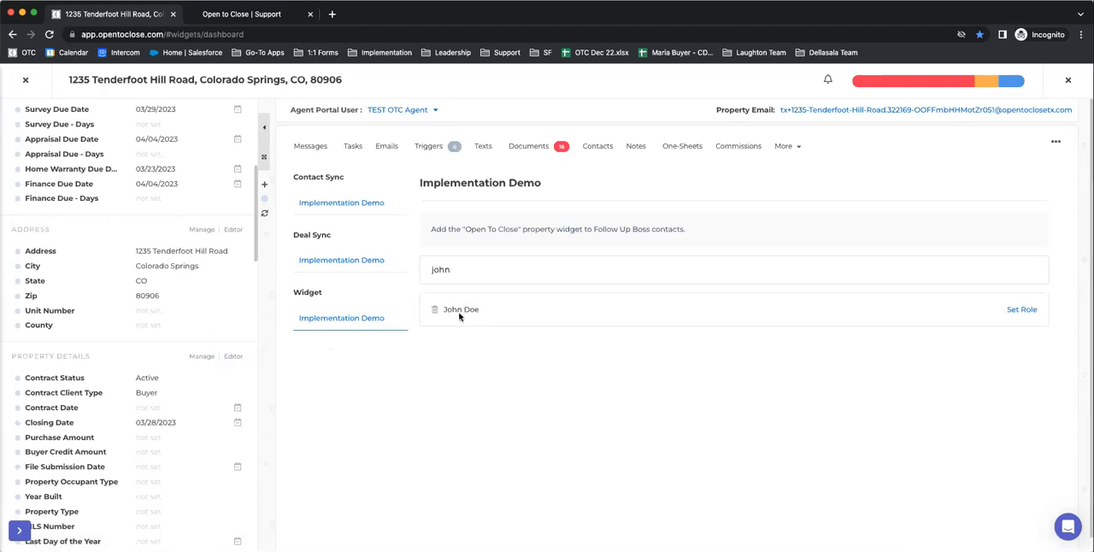
Open role management from the widget contact and add a Follow Up Boss role called FUB Agent
left_click(1022, 312)
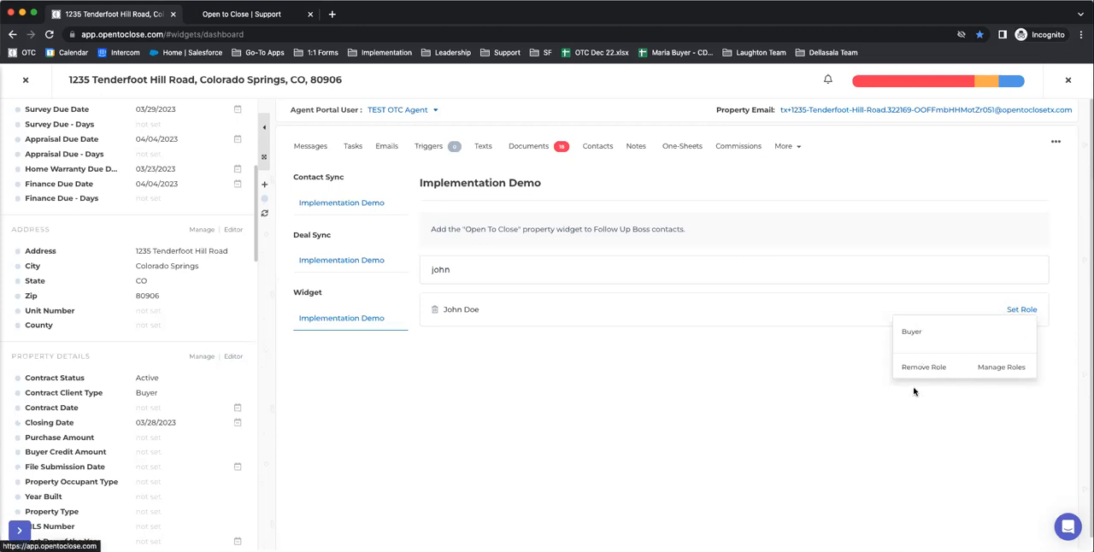
left_click(997, 368)
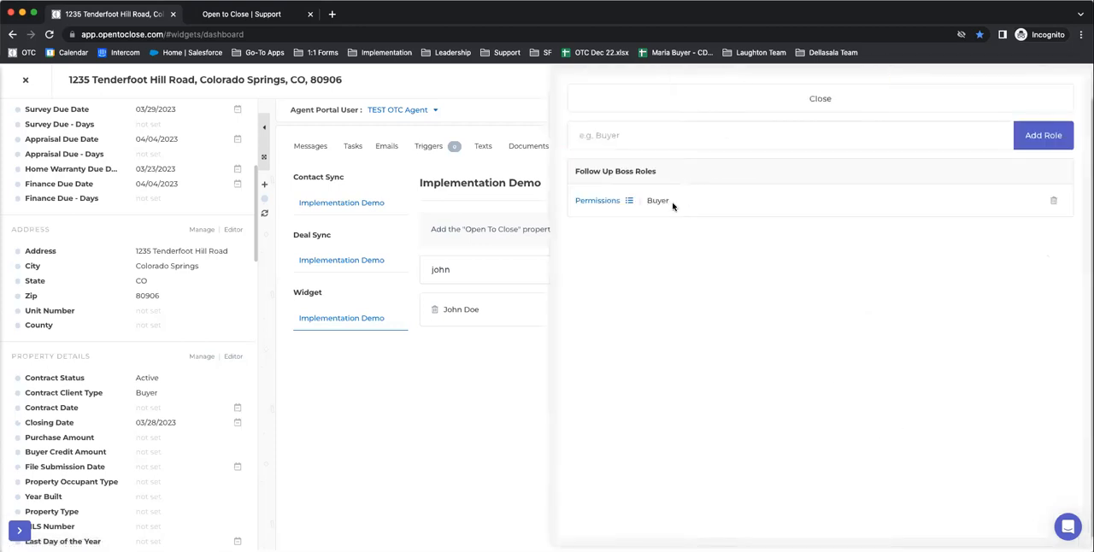
left_click(628, 143)
type("FUB Agent")
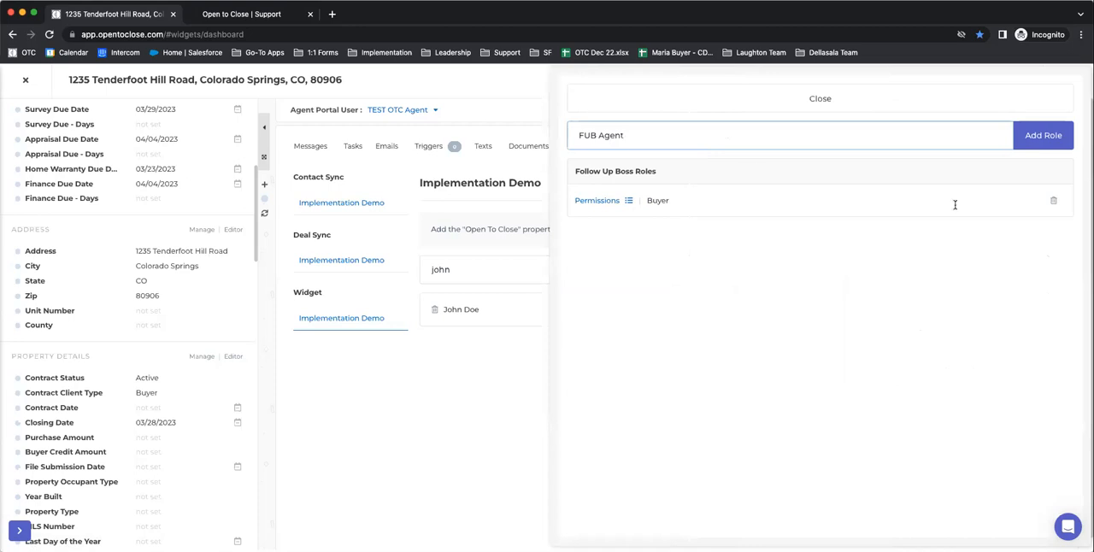
left_click(1030, 136)
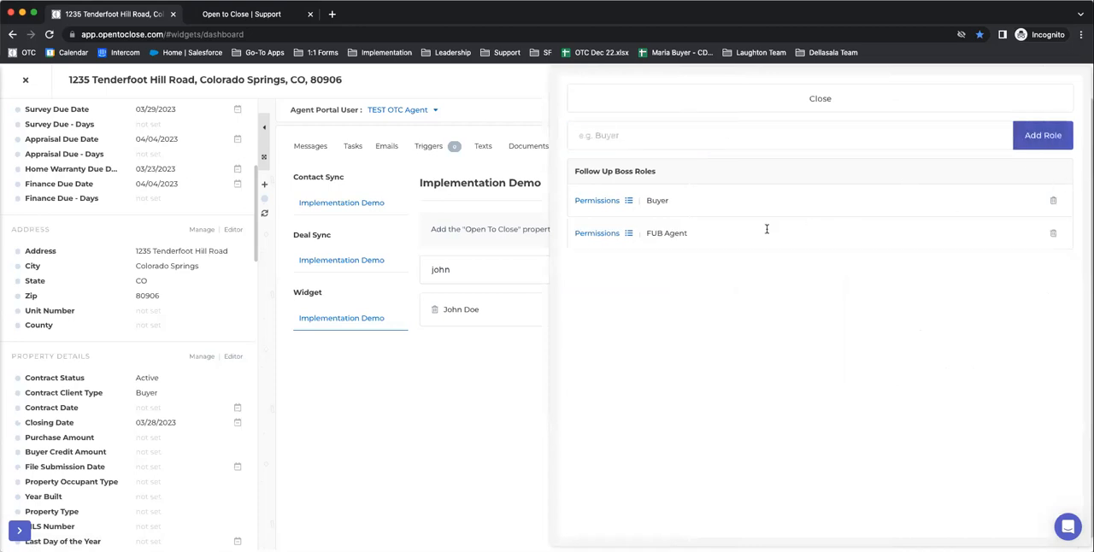
Grant the FUB Agent role Timeline, Details, Contacts, Documents with upload and download, Tasks with Completed, Scheduled and Unscheduled, and Notes permissions
left_click(589, 235)
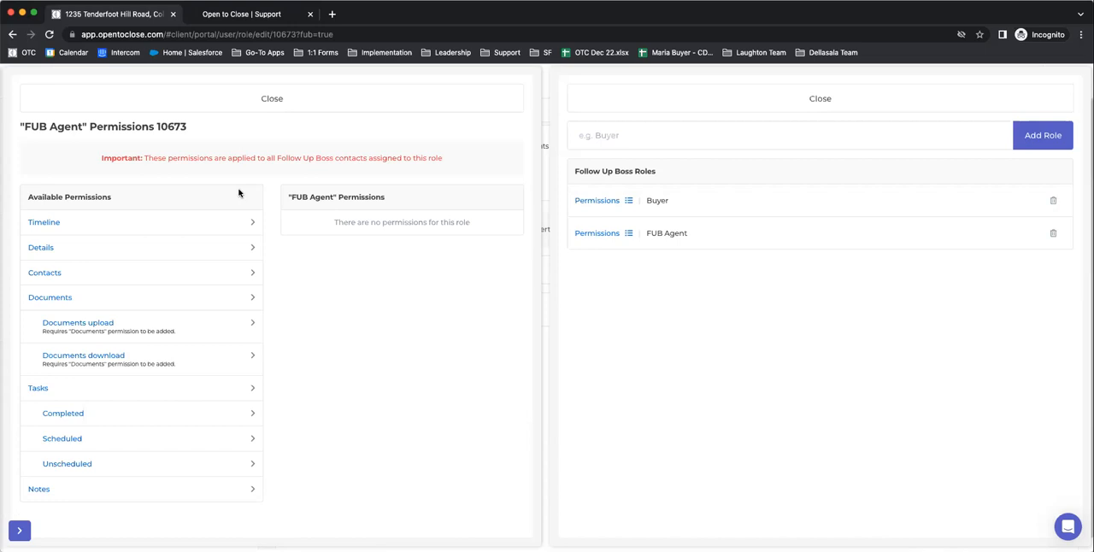
left_click(40, 224)
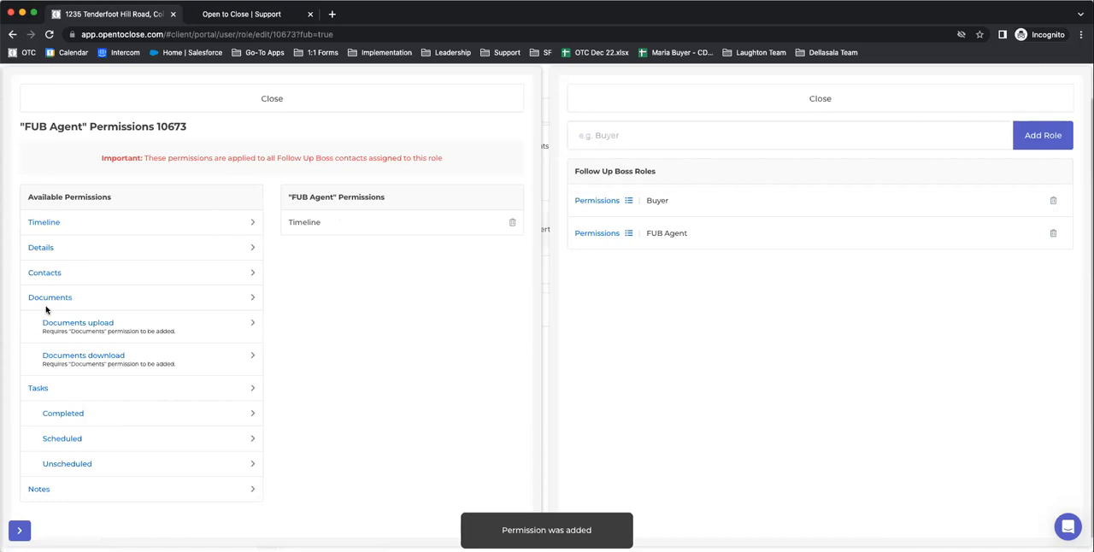
left_click(34, 248)
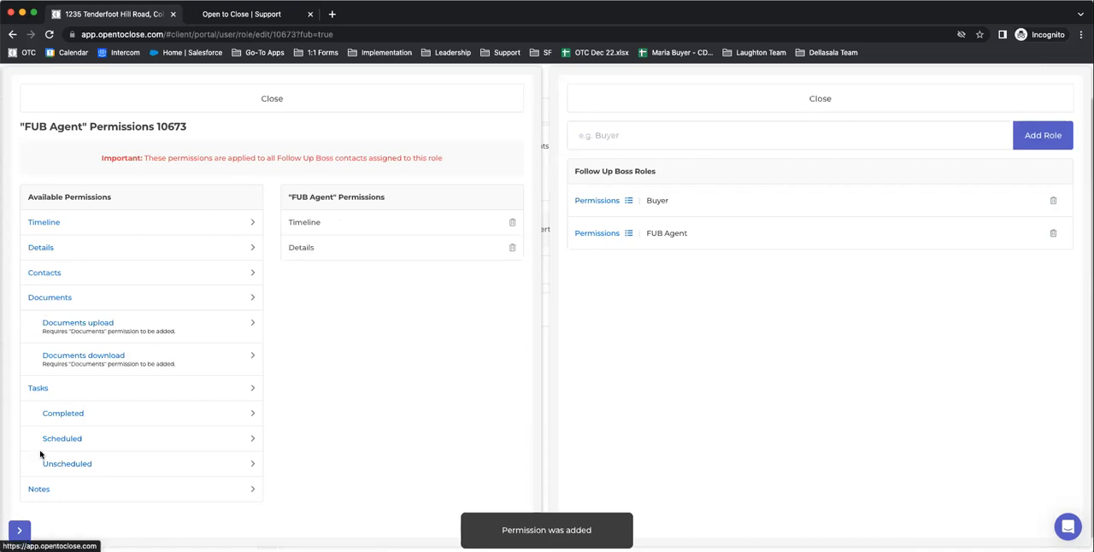
left_click(44, 273)
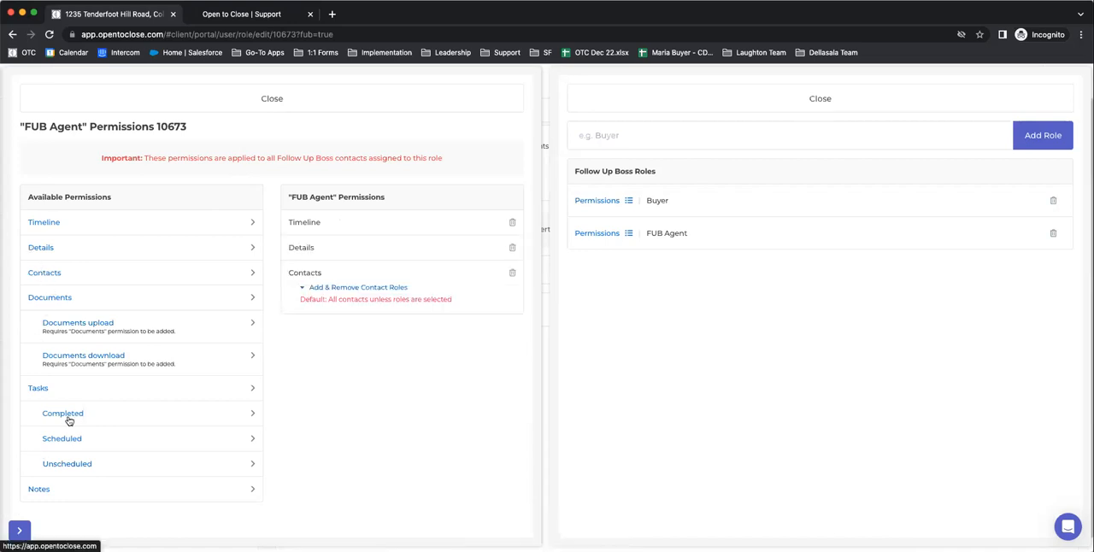
left_click(42, 300)
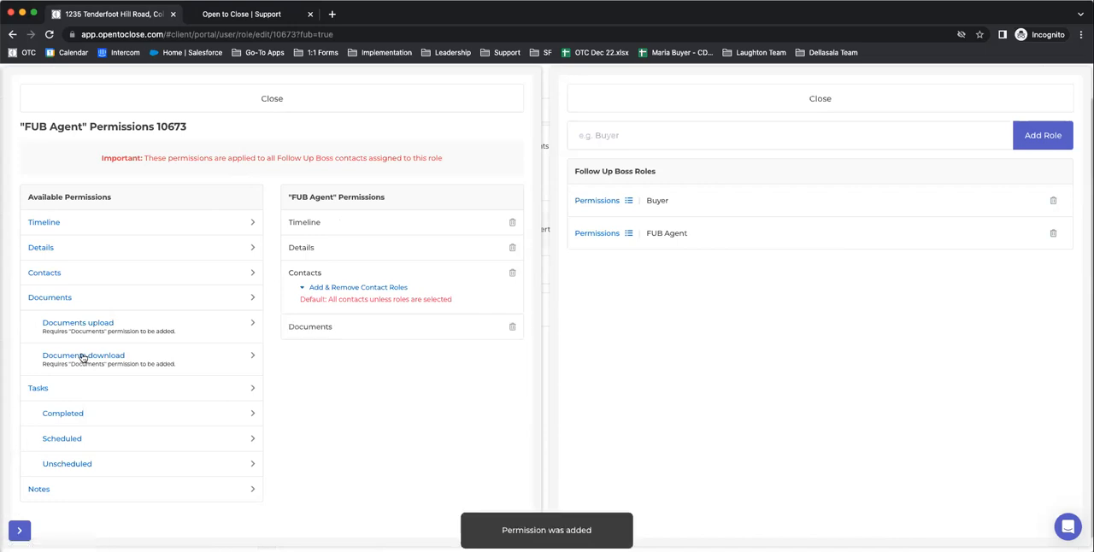
left_click(74, 325)
left_click(68, 360)
left_click(39, 391)
left_click(56, 417)
left_click(57, 441)
left_click(54, 469)
left_click(40, 492)
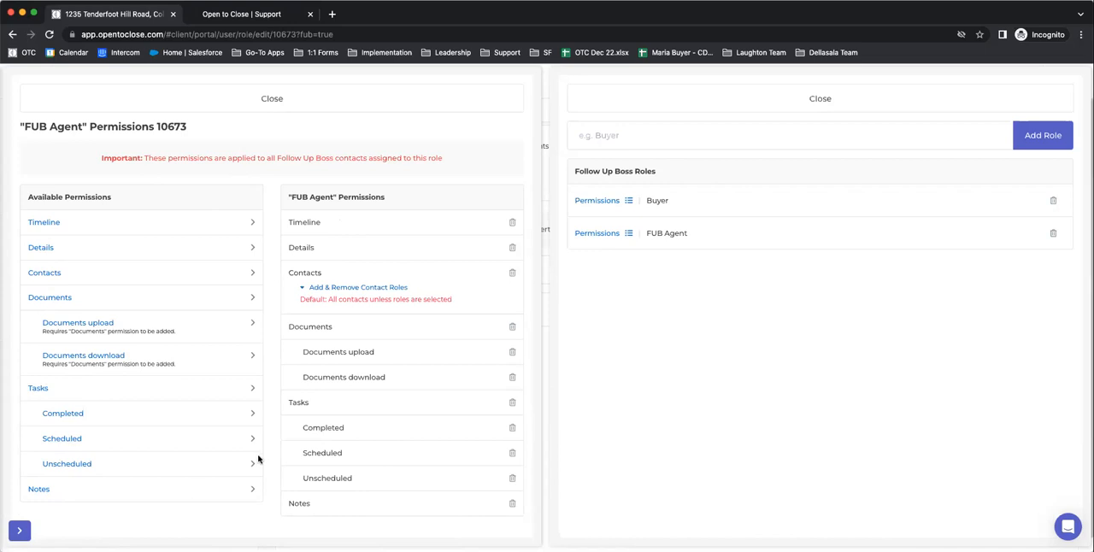
Limit the FUB Agent role's Contacts permission to the Buyer contact role
left_click(334, 291)
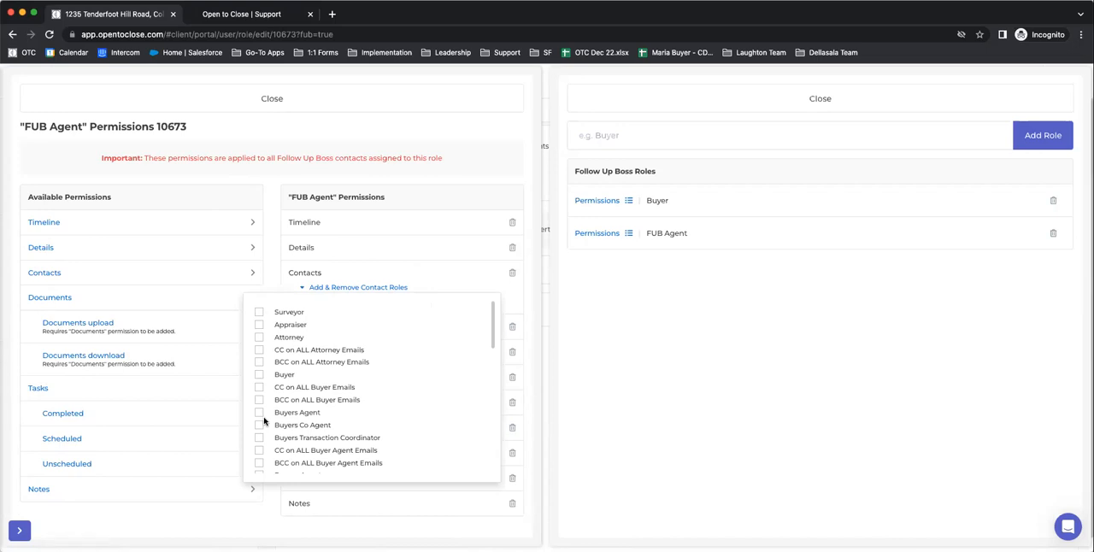
left_click(259, 375)
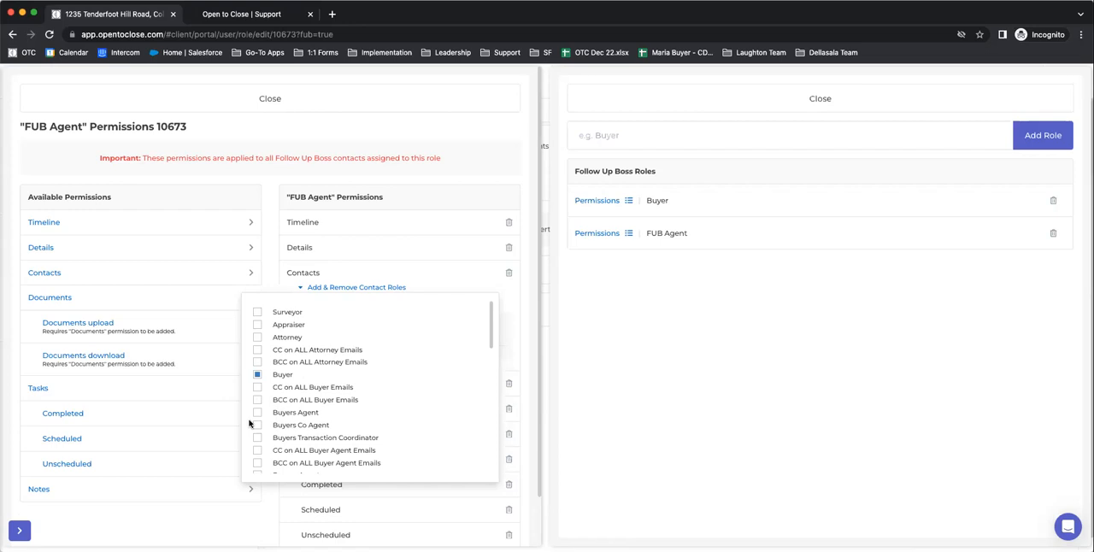
left_click(483, 176)
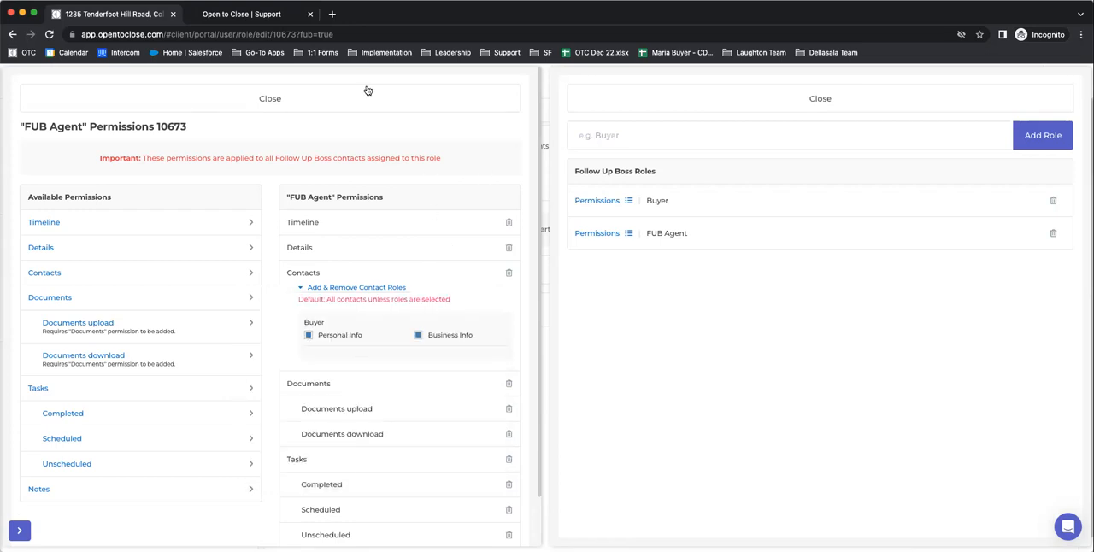
Close the role permissions and role list, and assign the FUB Agent role to the widget contact
left_click(312, 100)
left_click(665, 99)
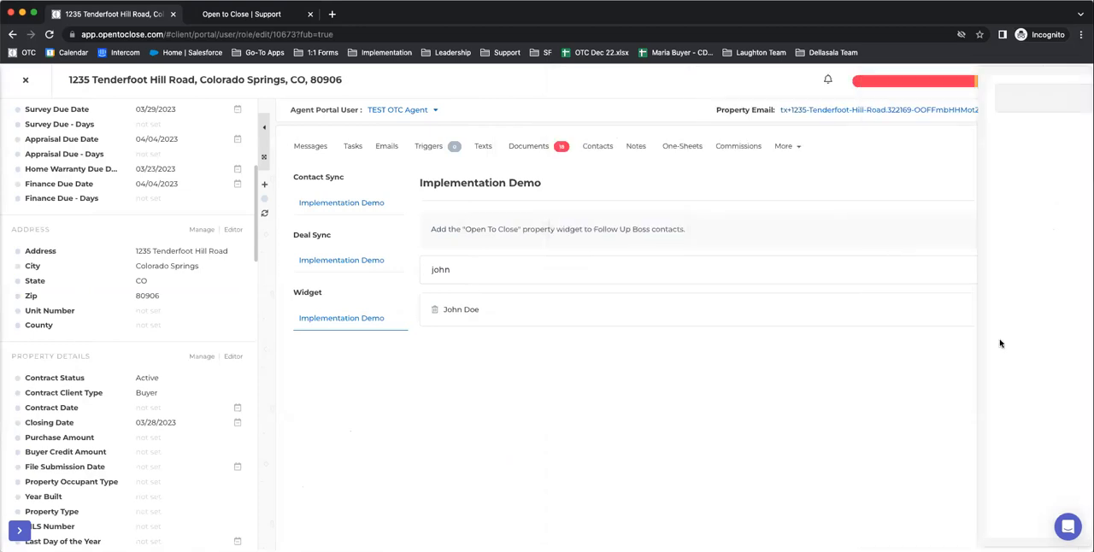
left_click(1017, 312)
left_click(914, 345)
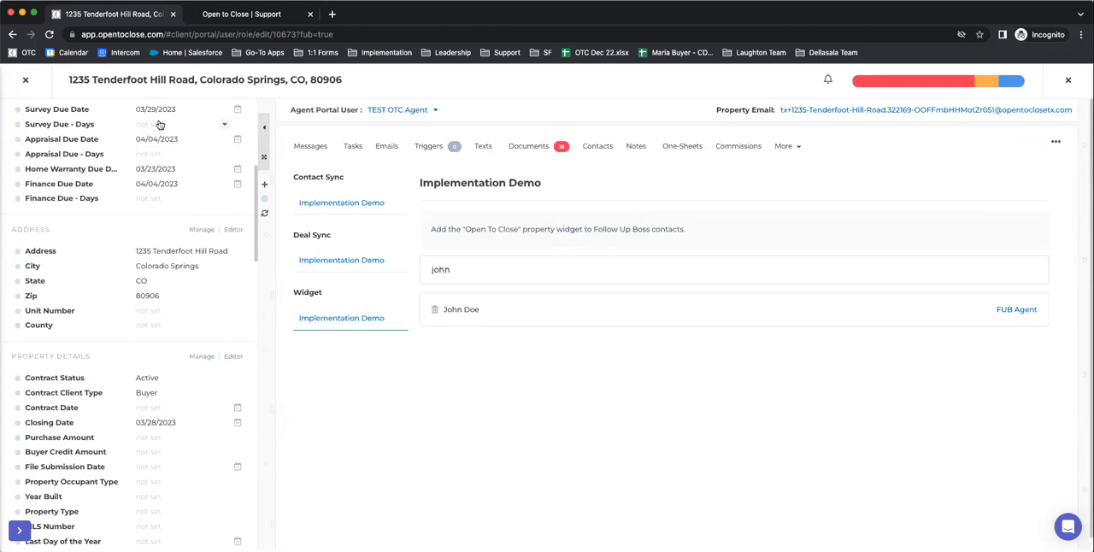
Switch to the Support Center, show where the Follow Up Boss collection sits among all collections, and browse its articles
left_click(203, 17)
left_click(395, 339)
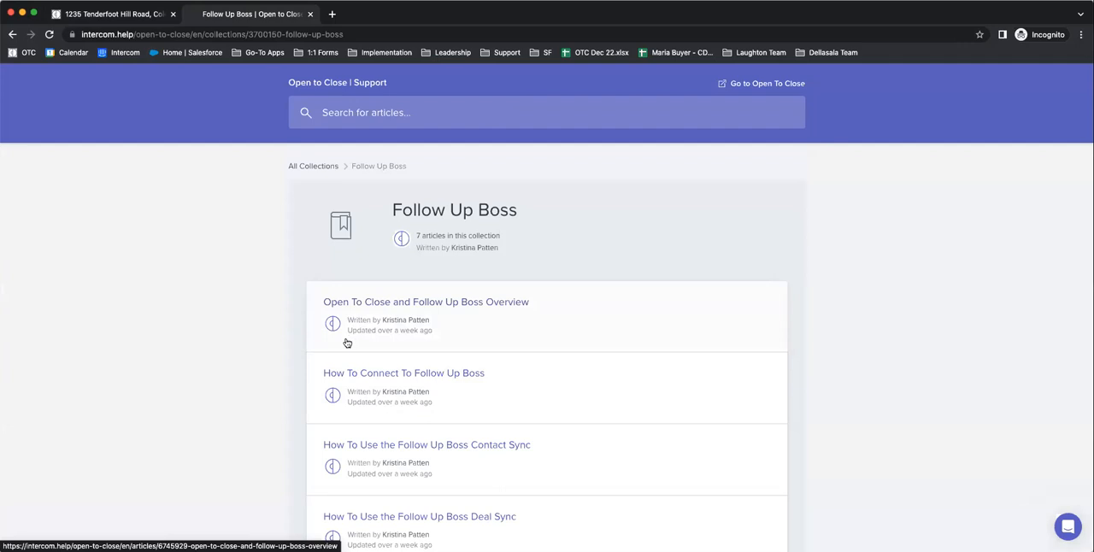
left_click(325, 172)
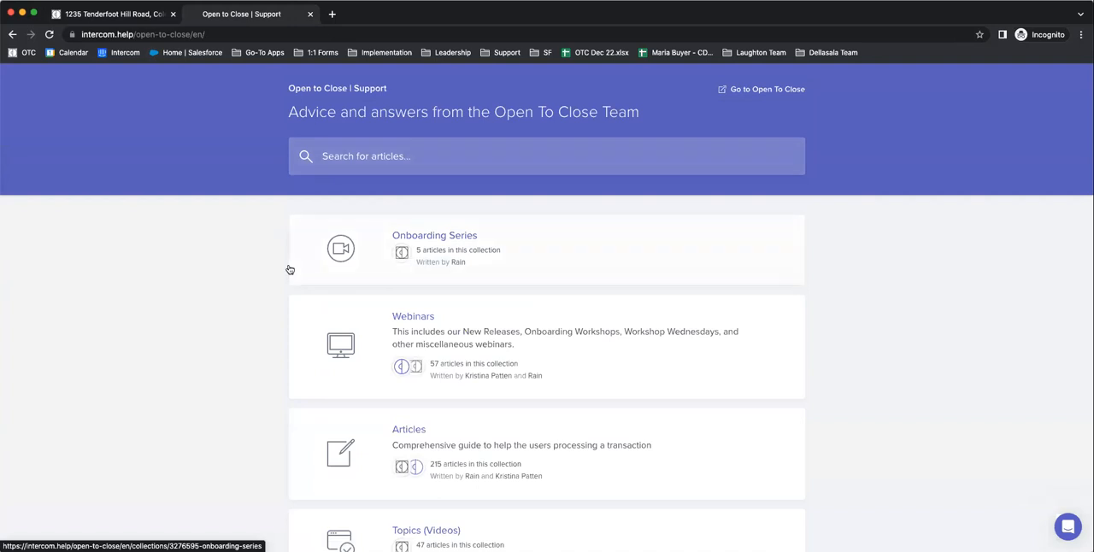
scroll(313, 297, "down", 5)
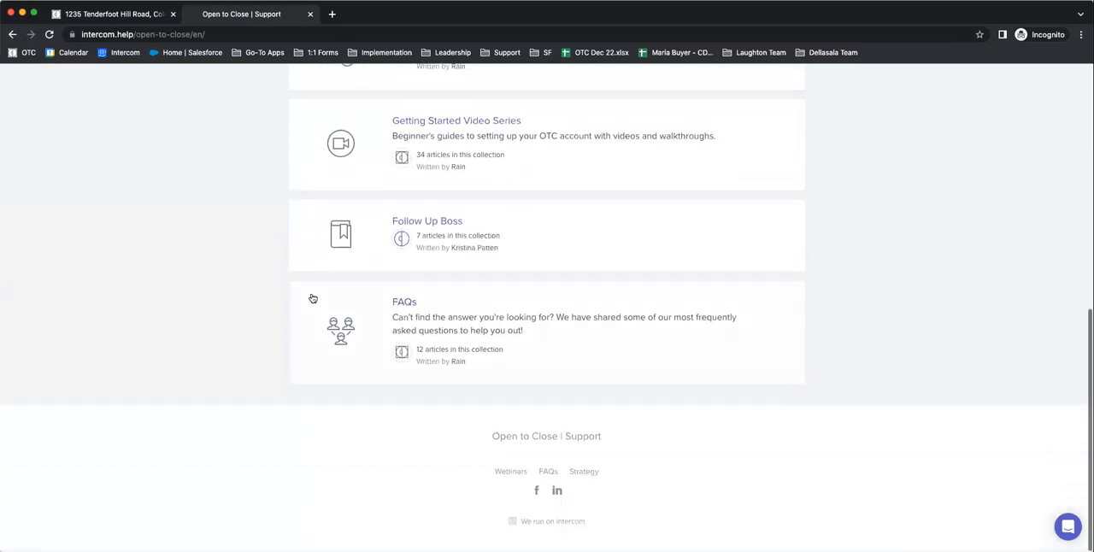
left_click(430, 229)
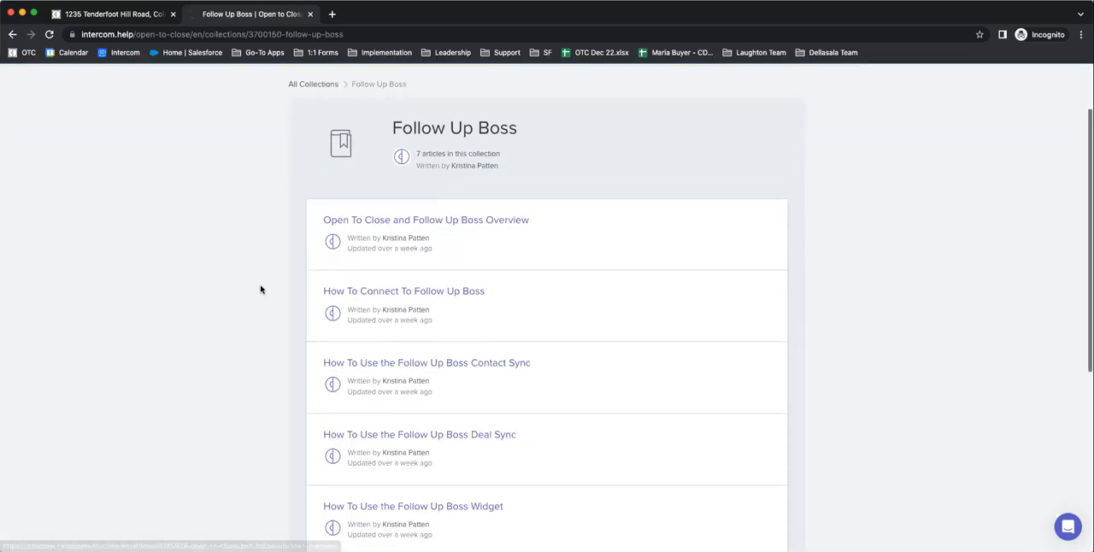
scroll(261, 289, "down", 1)
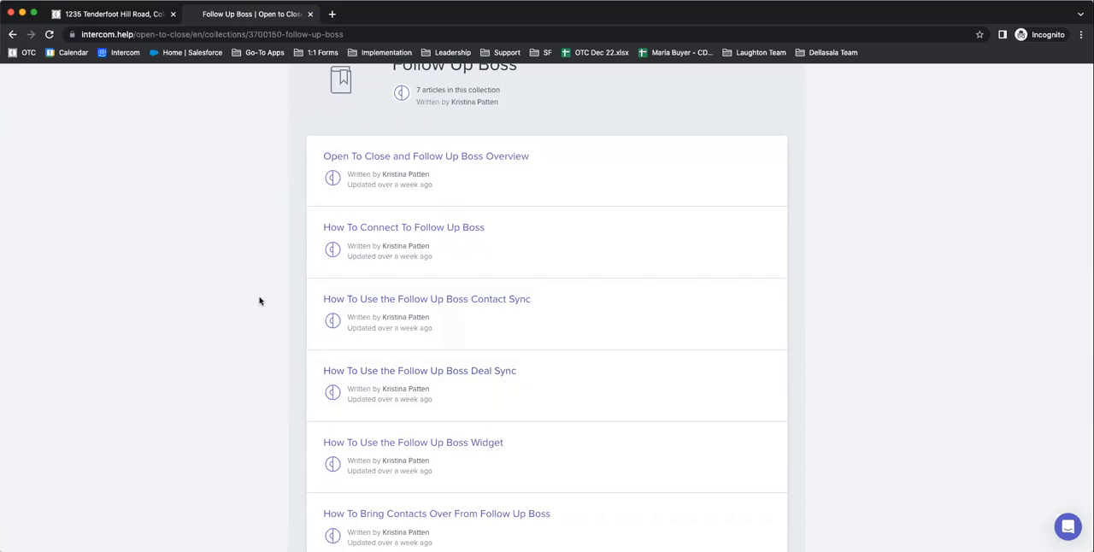
Return to Open To Close and set the Deal Sync field map to FUB Deal API Mapping and the stage to Pending
left_click(105, 15)
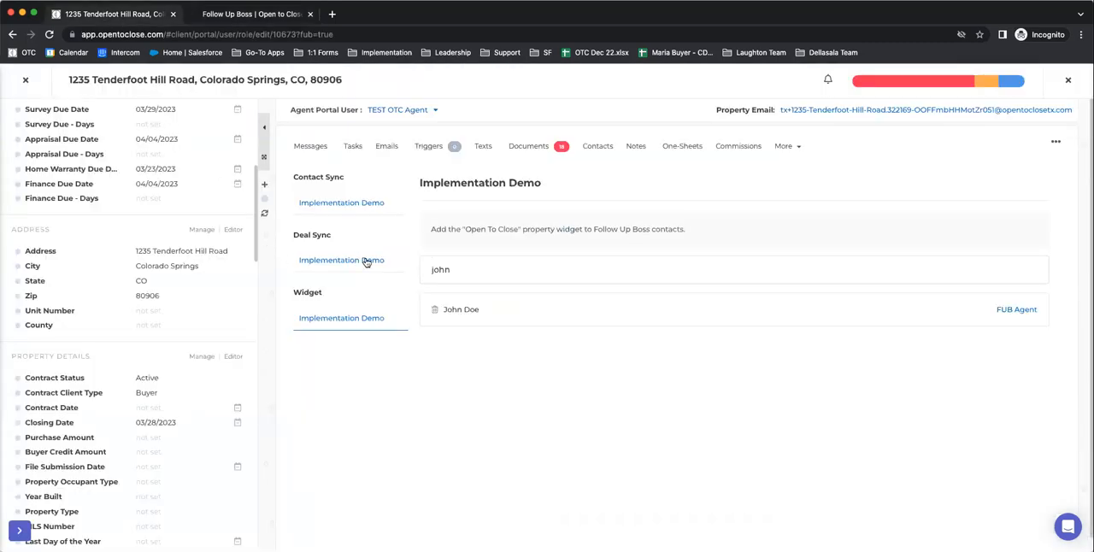
left_click(314, 262)
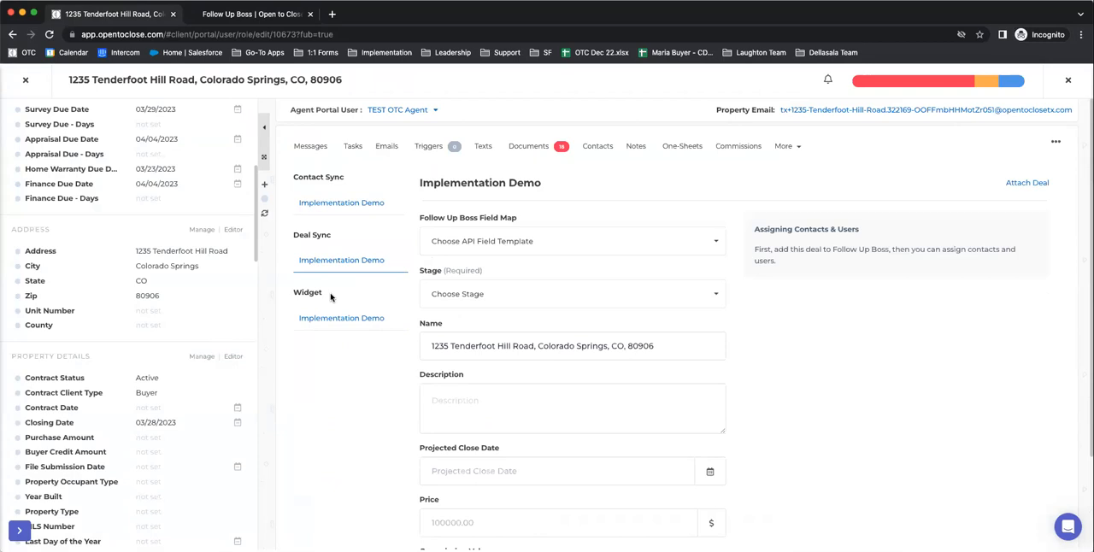
left_click(469, 244)
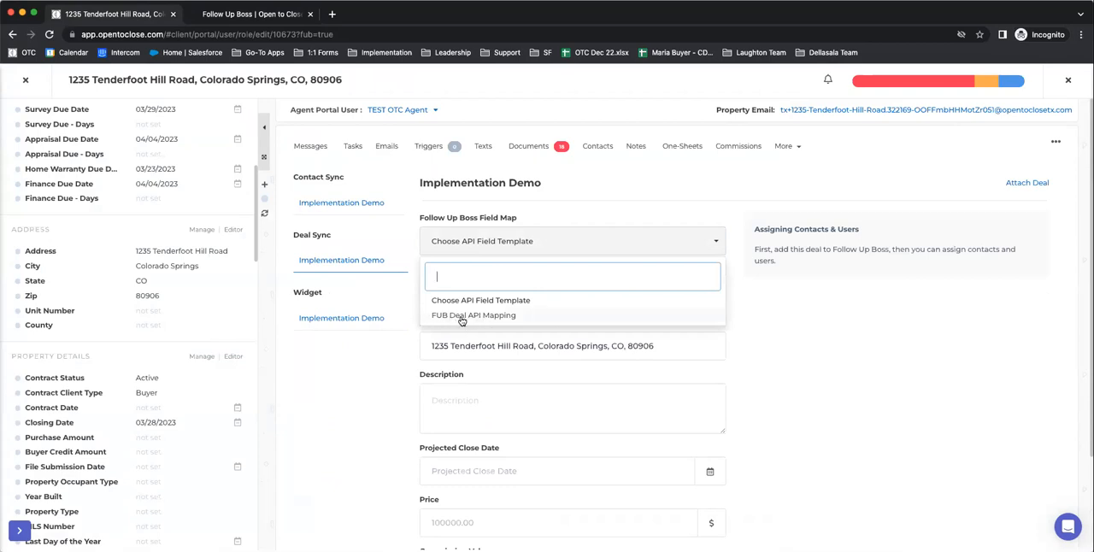
left_click(458, 317)
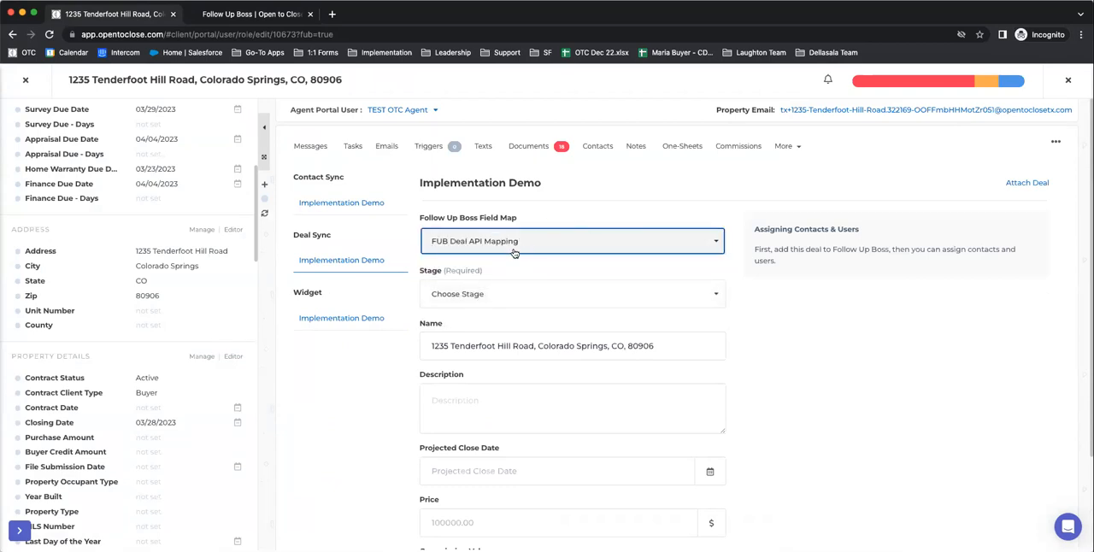
scroll(432, 282, "down", 1)
left_click(439, 273)
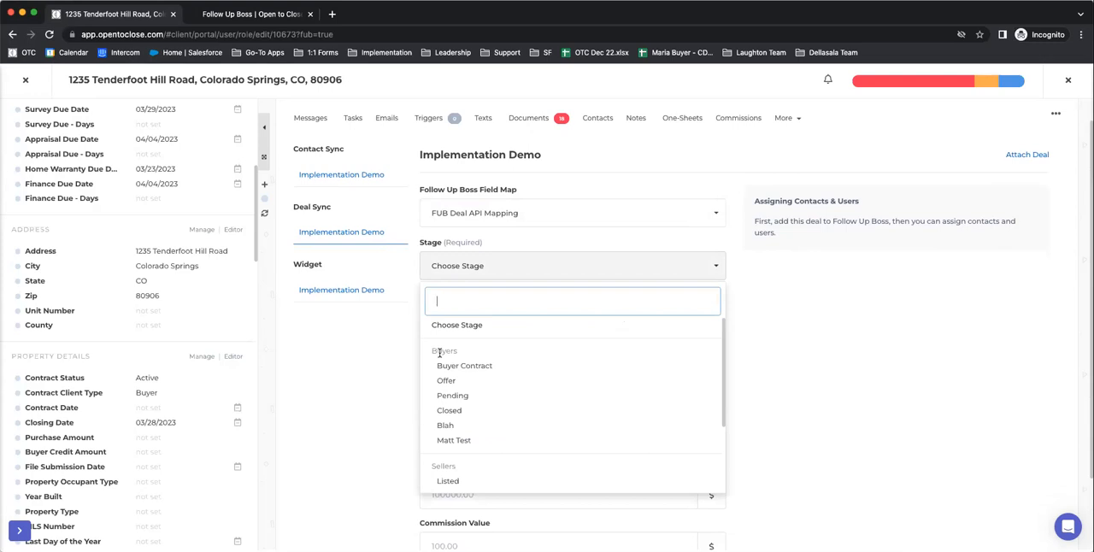
left_click(453, 397)
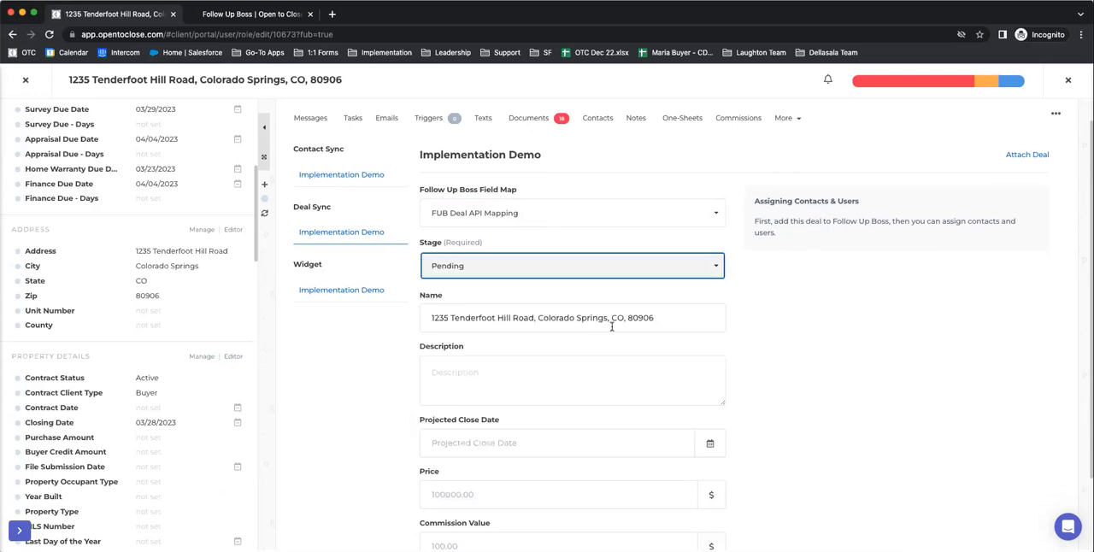
Add the deal to Follow Up Boss with projected close date 03/31/2023, price 1500000 and commission value 15000
scroll(505, 357, "down", 3)
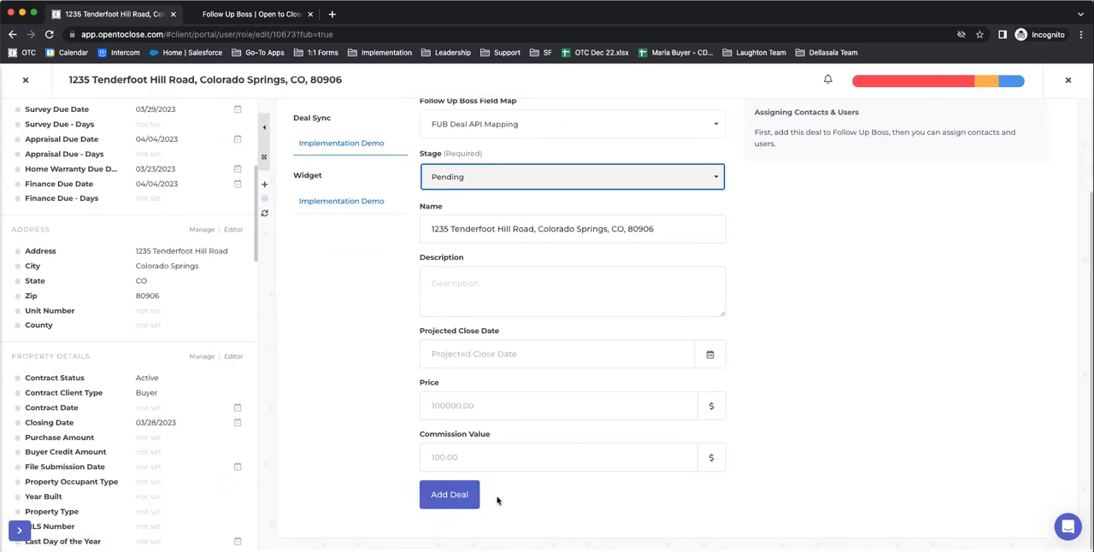
left_click(499, 352)
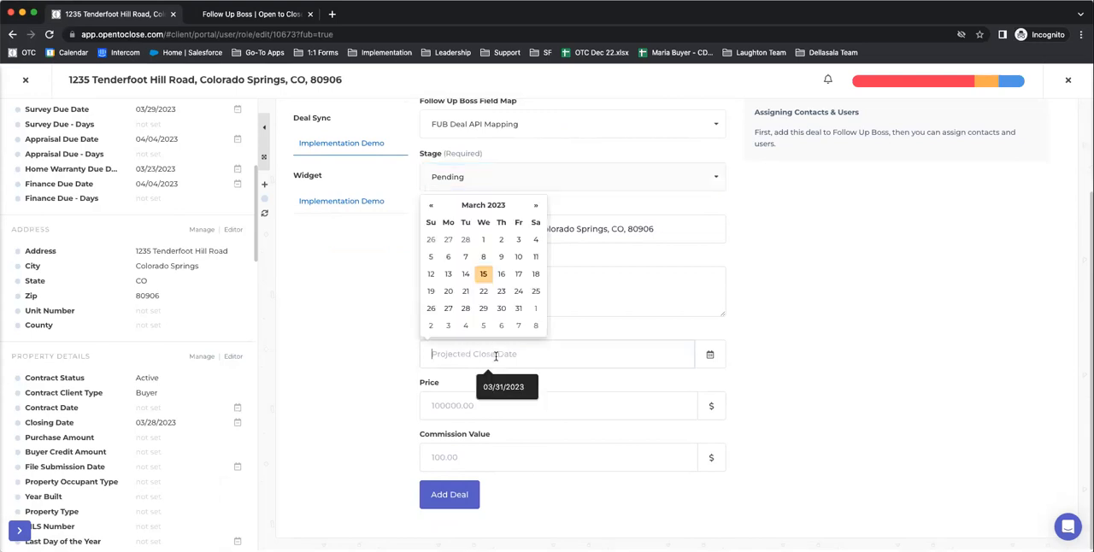
left_click(517, 308)
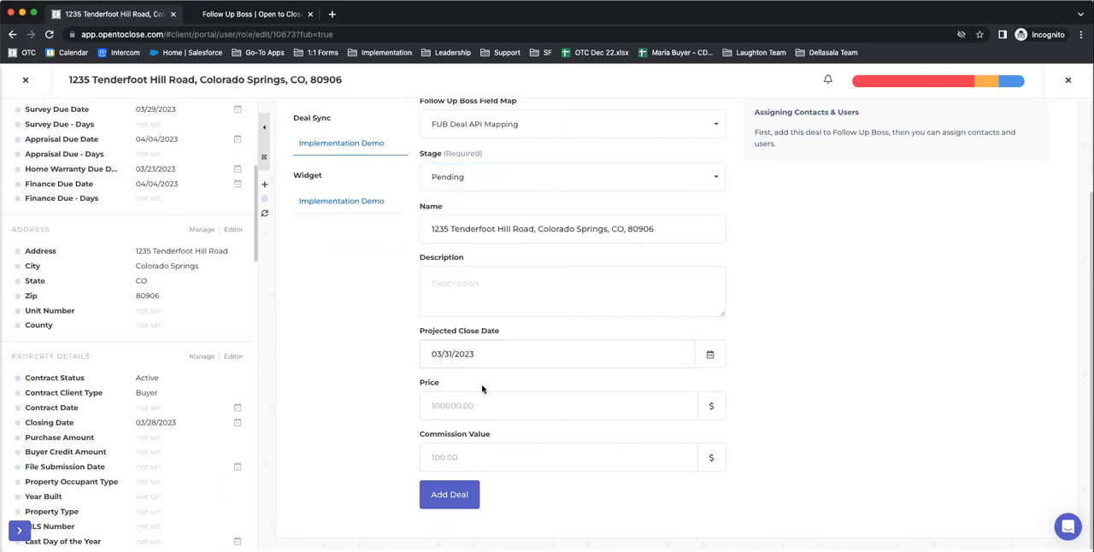
left_click(469, 403)
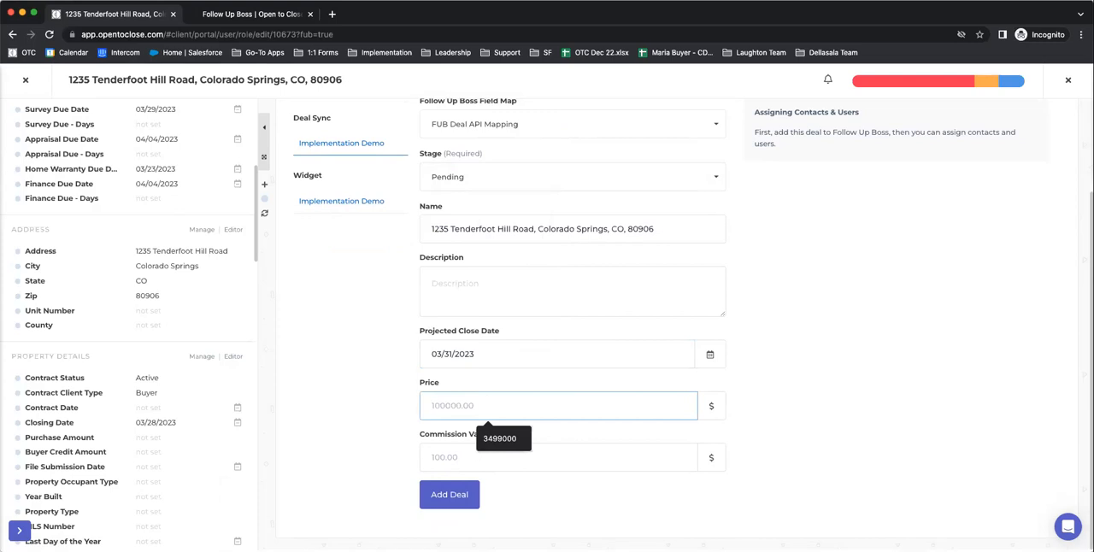
type("1500000")
left_click(538, 448)
type("15000")
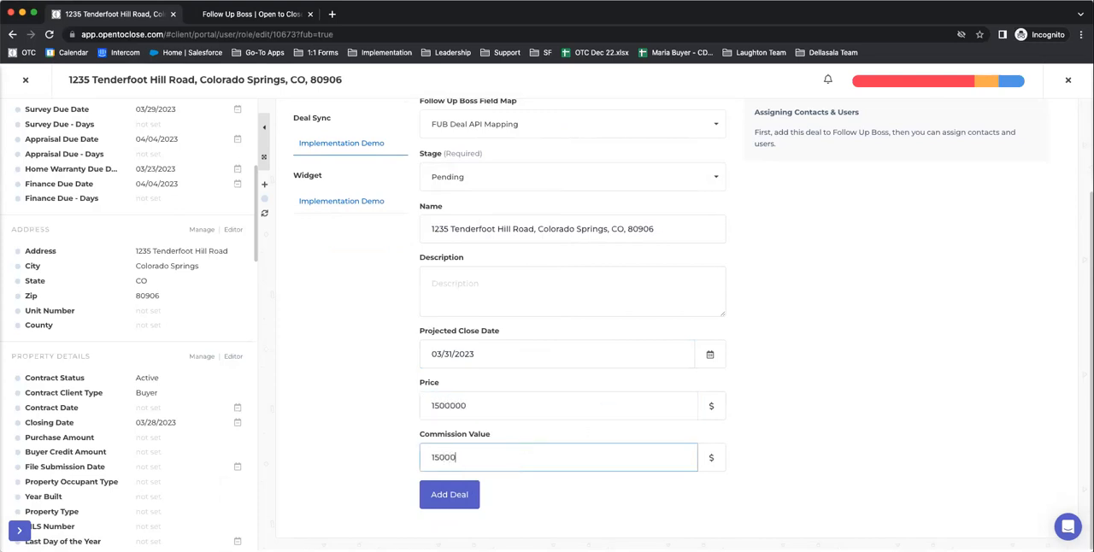
scroll(790, 373, "up", 2)
scroll(796, 372, "down", 3)
left_click(471, 498)
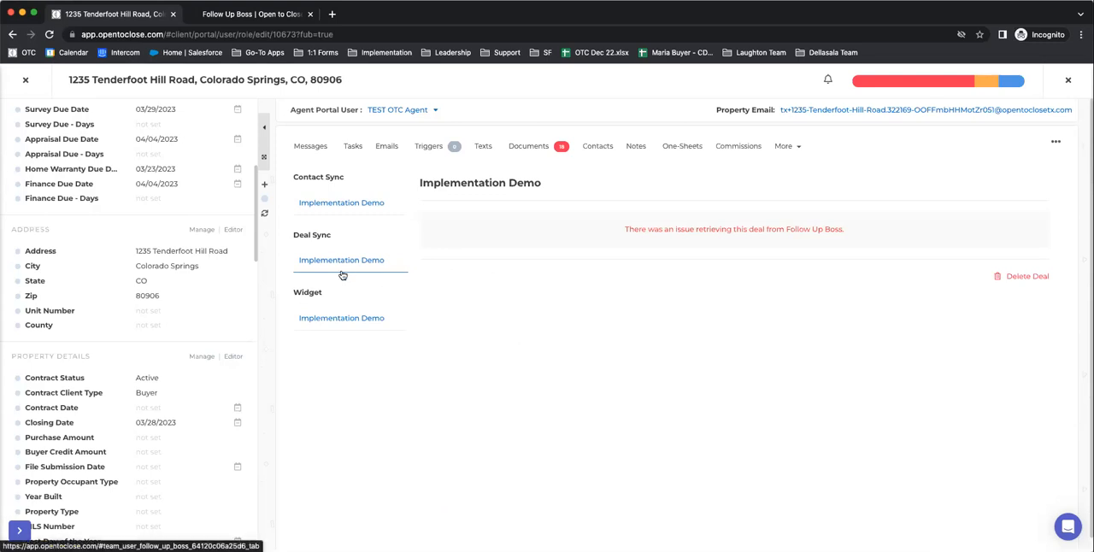
Reload the Implementation Demo Deal Sync entry and delete its deal
left_click_drag(610, 233, 817, 240)
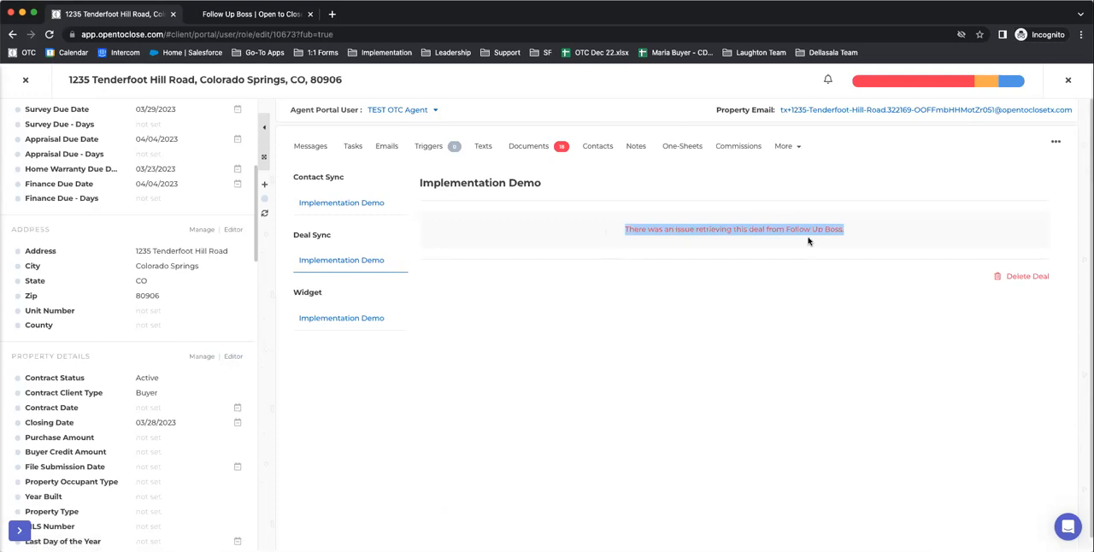
left_click(347, 265)
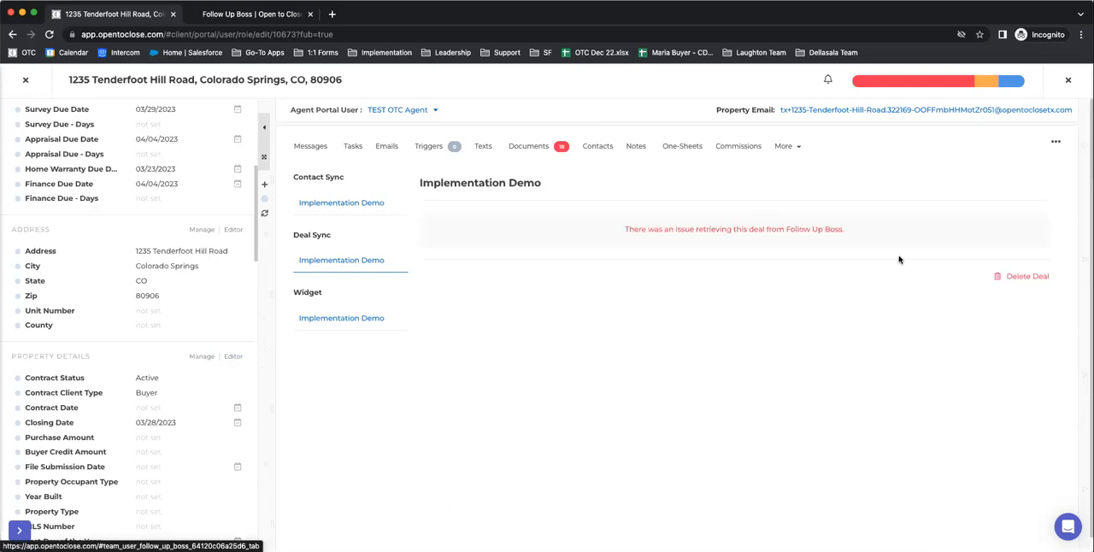
left_click(1017, 276)
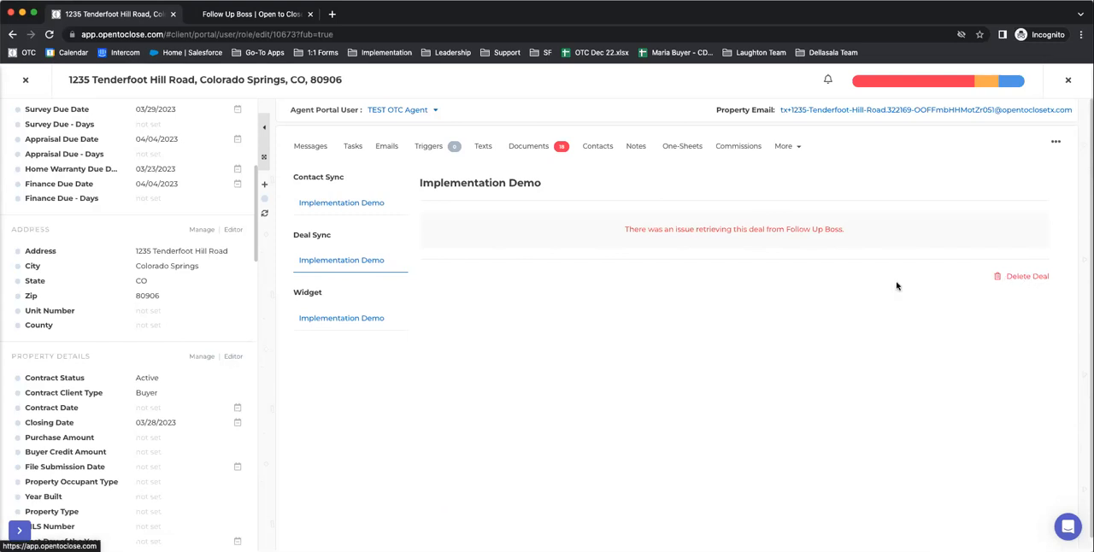
left_click(558, 357)
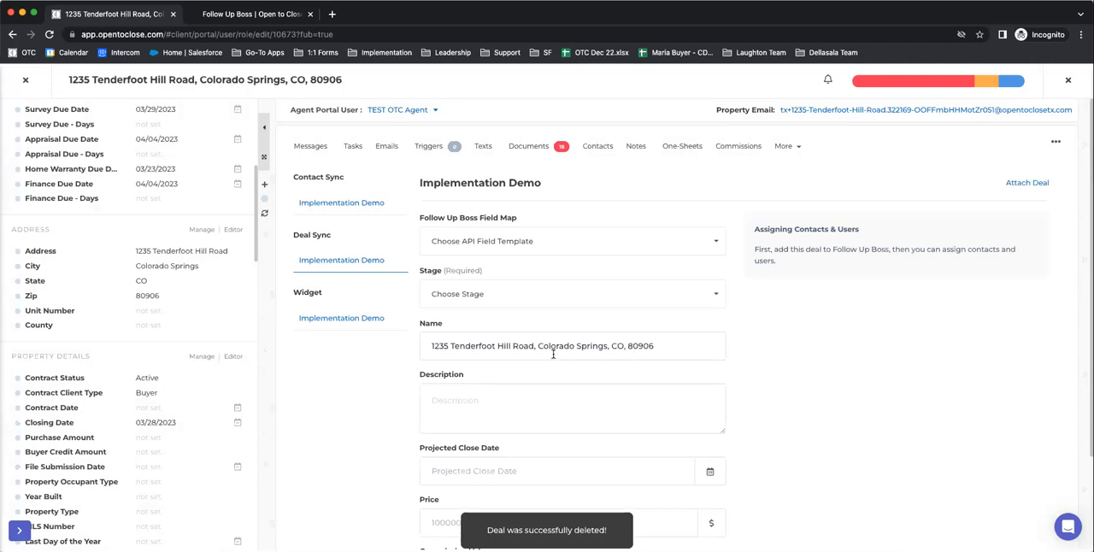
Check the deal's field map choices, and open FUB Deal API Mapping among the API field map templates to examine its field pairs
left_click(457, 243)
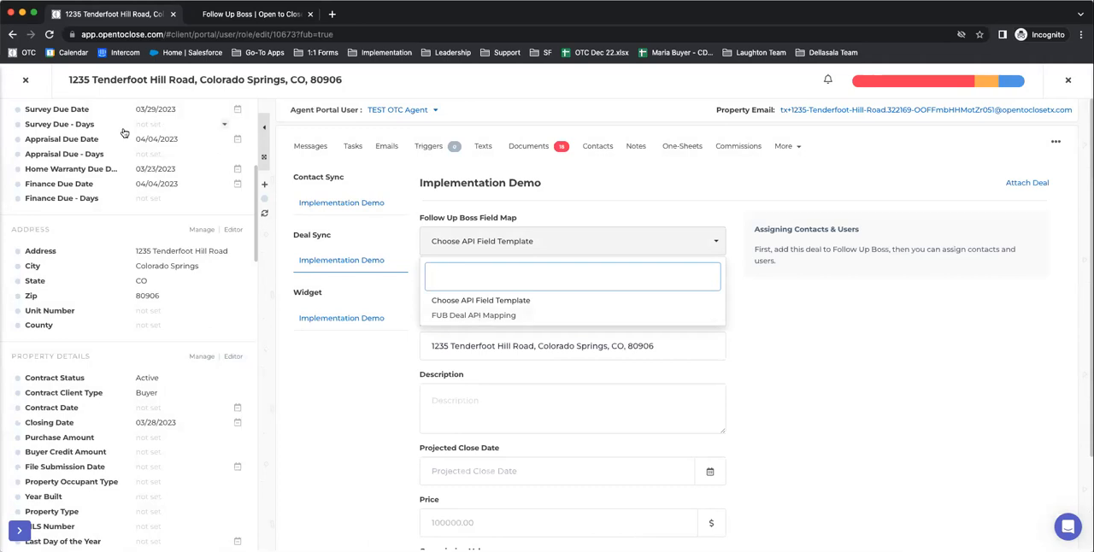
left_click(25, 79)
mouse_move(18, 370)
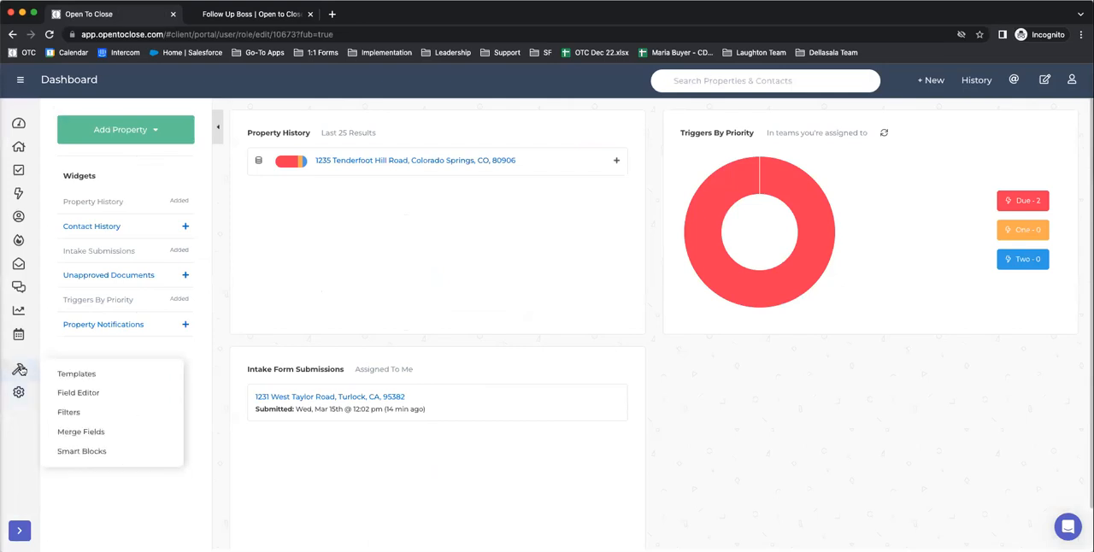
left_click(82, 376)
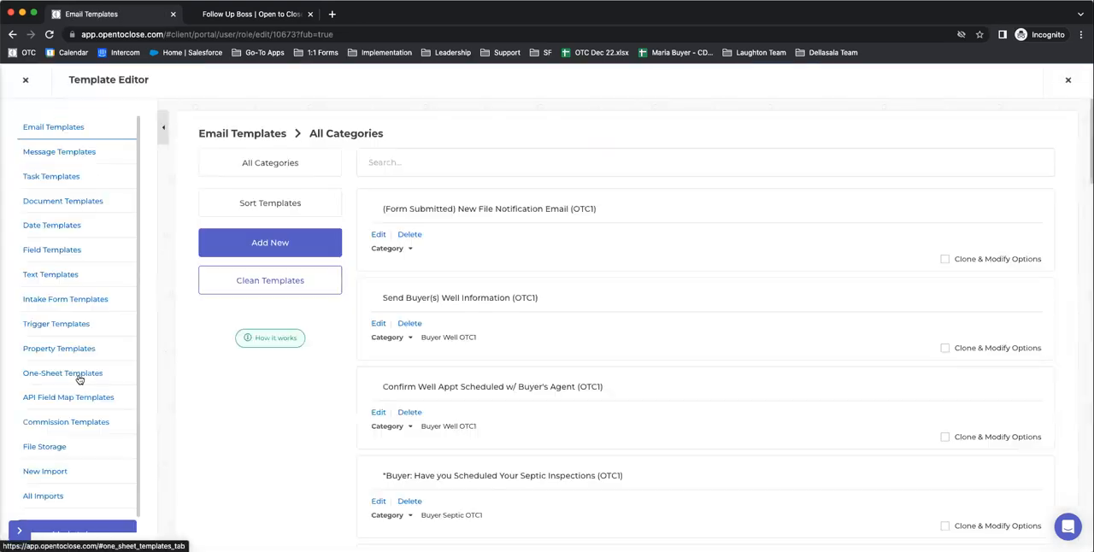
left_click(46, 399)
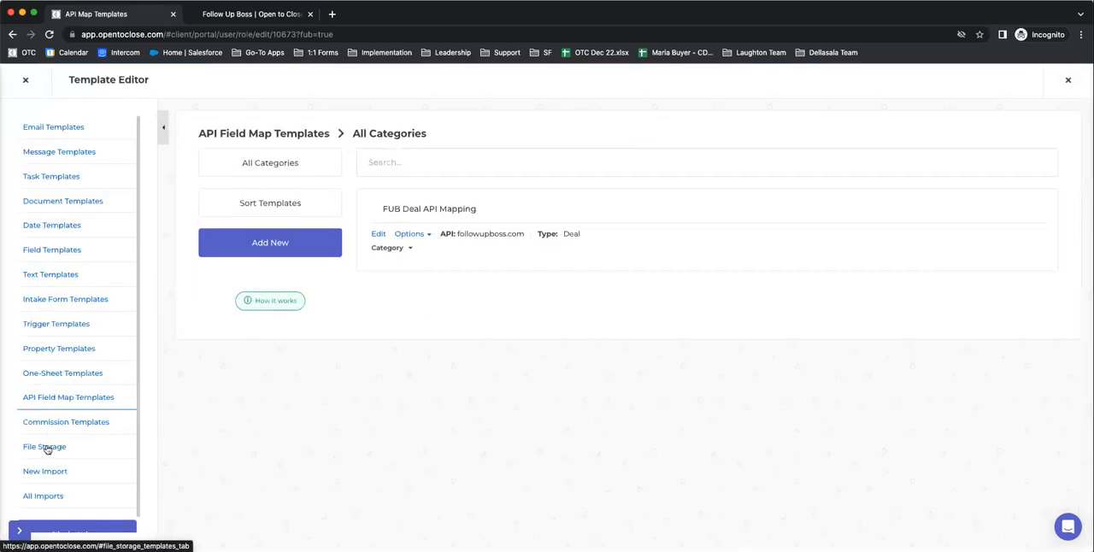
left_click(382, 234)
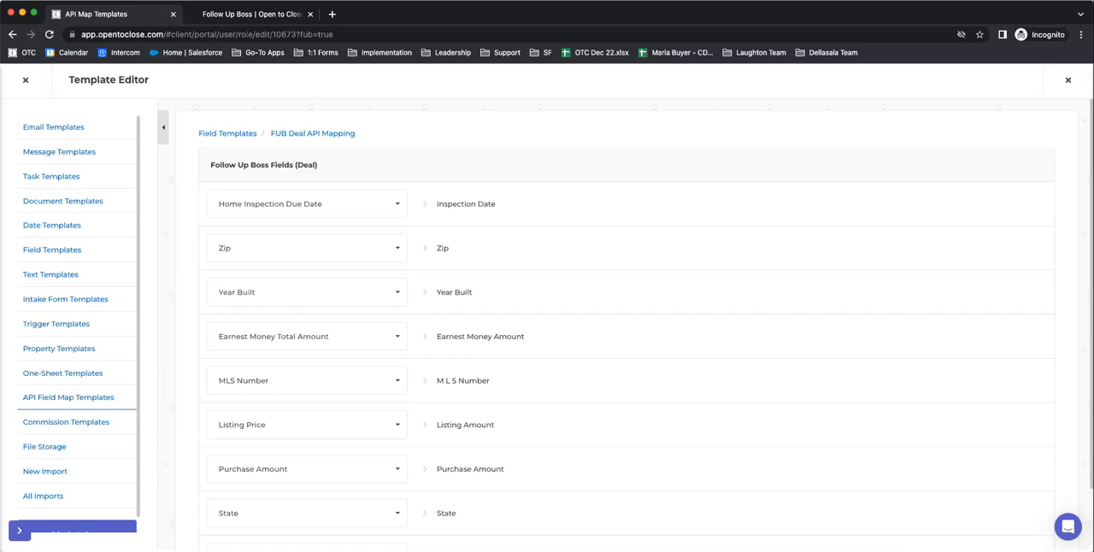
Reopen the property's Follow Up Boss settings and examine the TEST OTC Agent Deal Sync form and the Implementation Demo Contact Sync options
left_click(24, 82)
left_click(376, 162)
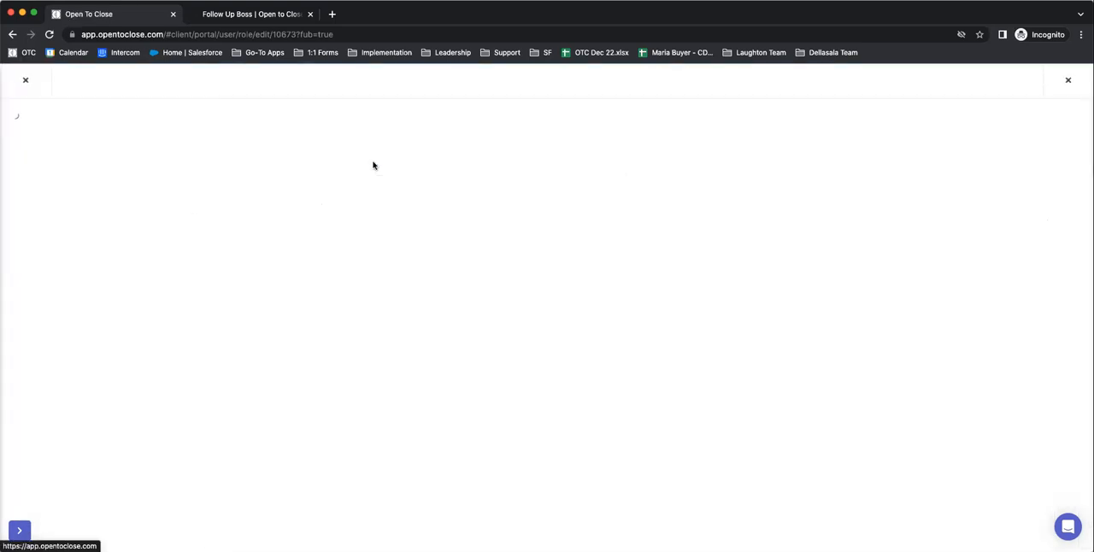
left_click(787, 147)
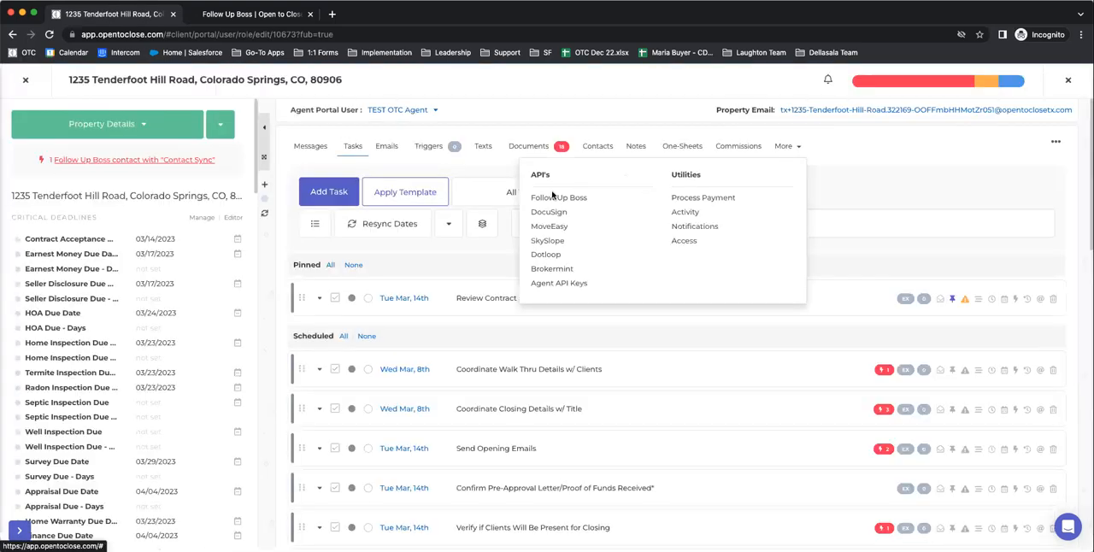
left_click(558, 199)
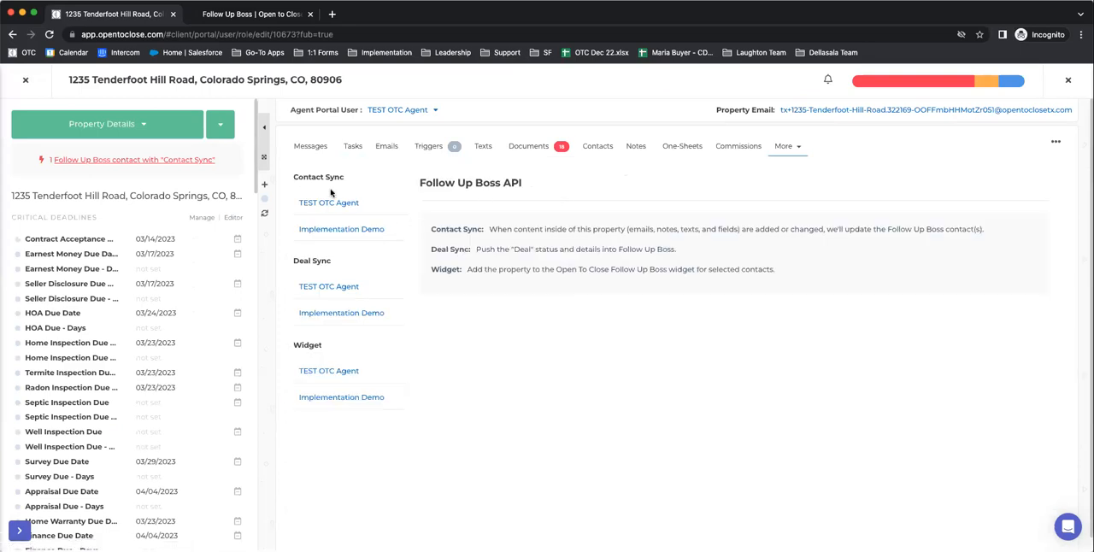
left_click(314, 288)
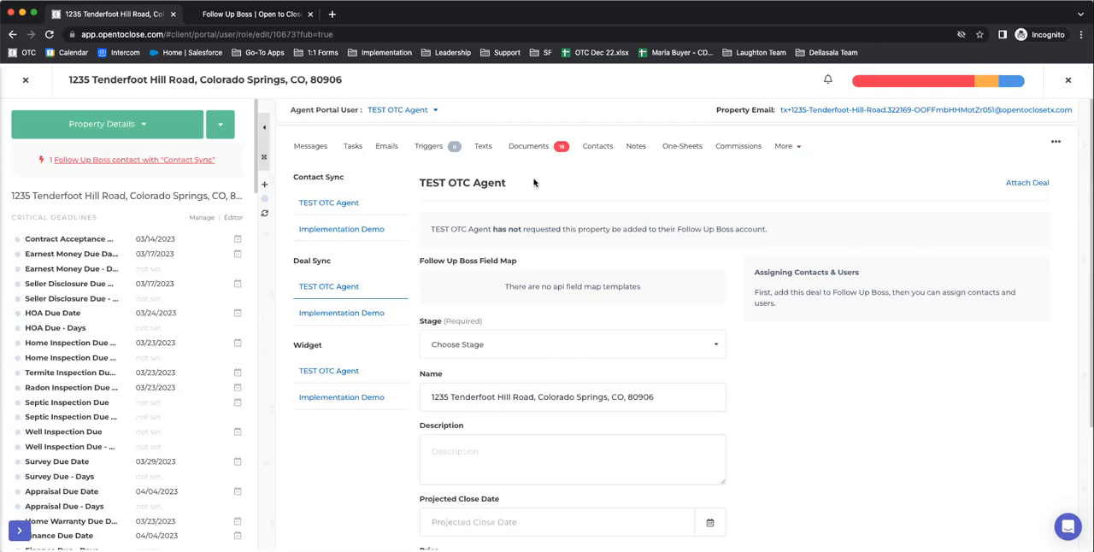
left_click(318, 231)
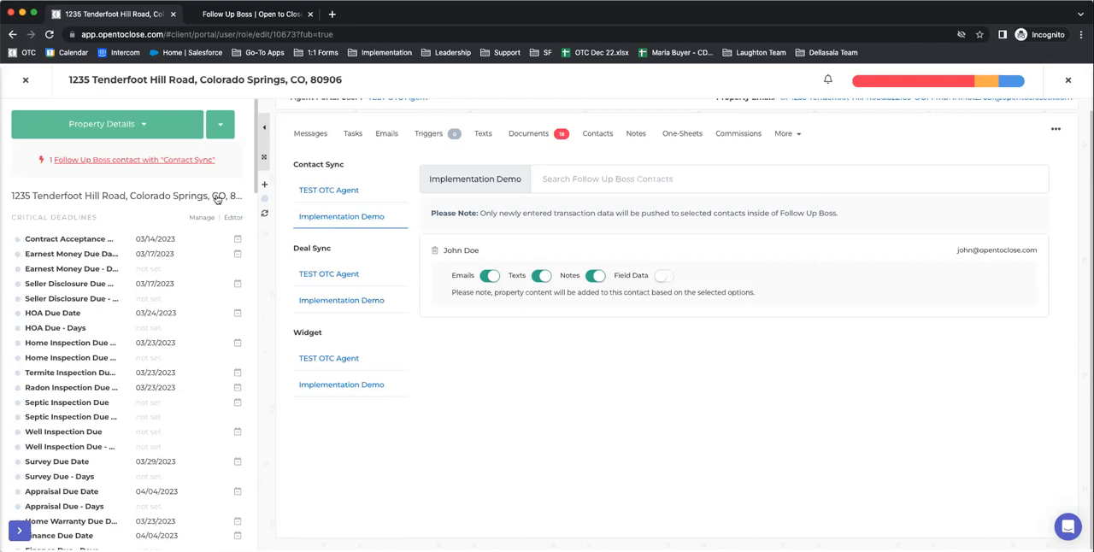
Leave the property, open the saved contacts table, and enter a first name in the contact search before clearing it
left_click(28, 80)
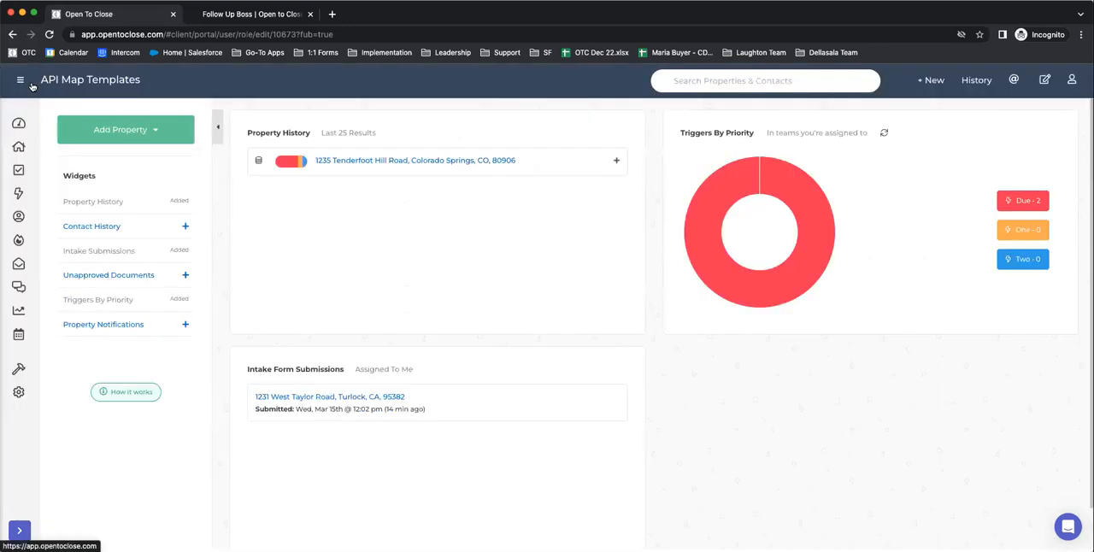
left_click(28, 217)
left_click(299, 144)
left_click(274, 181)
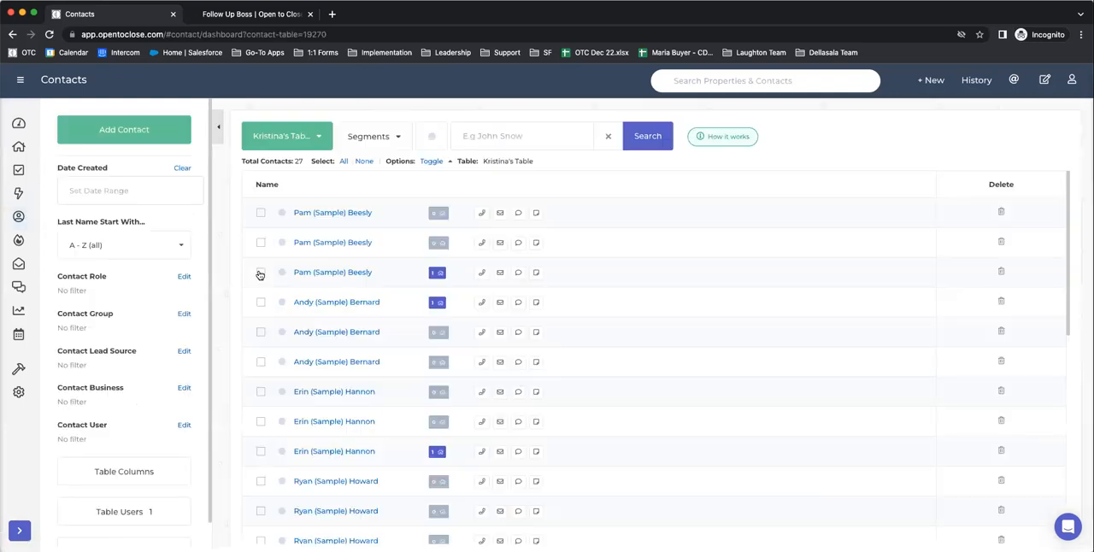
left_click(531, 131)
type("john")
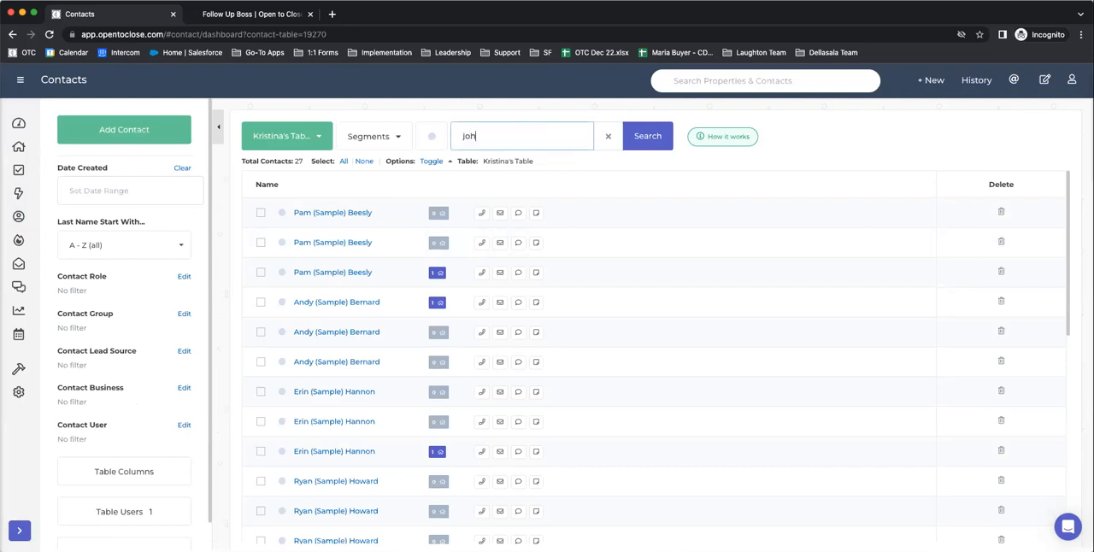
key("BackSpace")
key("BackSpace")
key("BackSpace")
key("BackSpace")
Open three sample contacts' records one after another to look at their details, and return to the contacts list
left_click(347, 214)
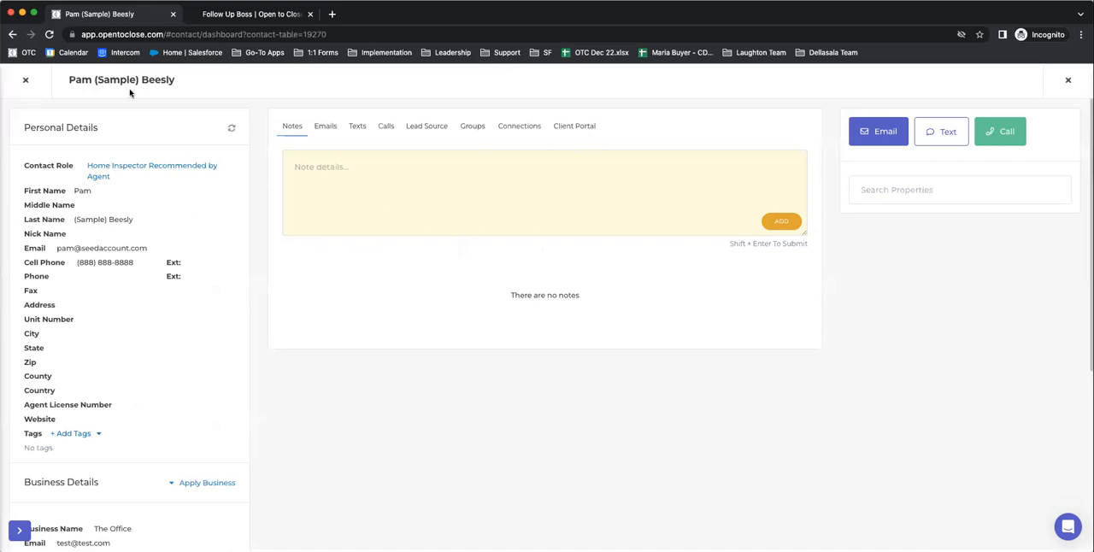
left_click(26, 81)
left_click(313, 242)
left_click(27, 82)
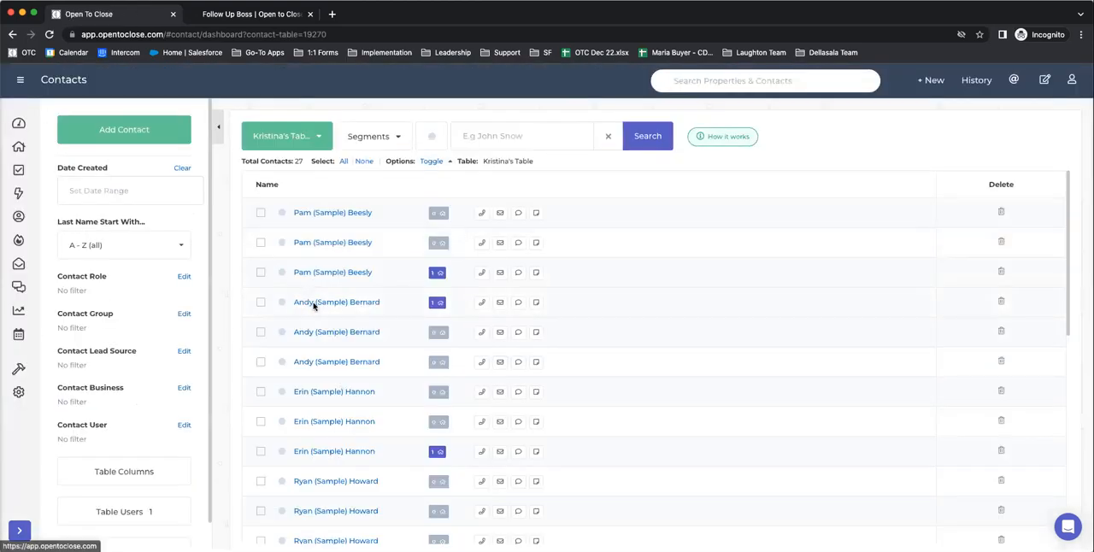
left_click(313, 302)
left_click(25, 80)
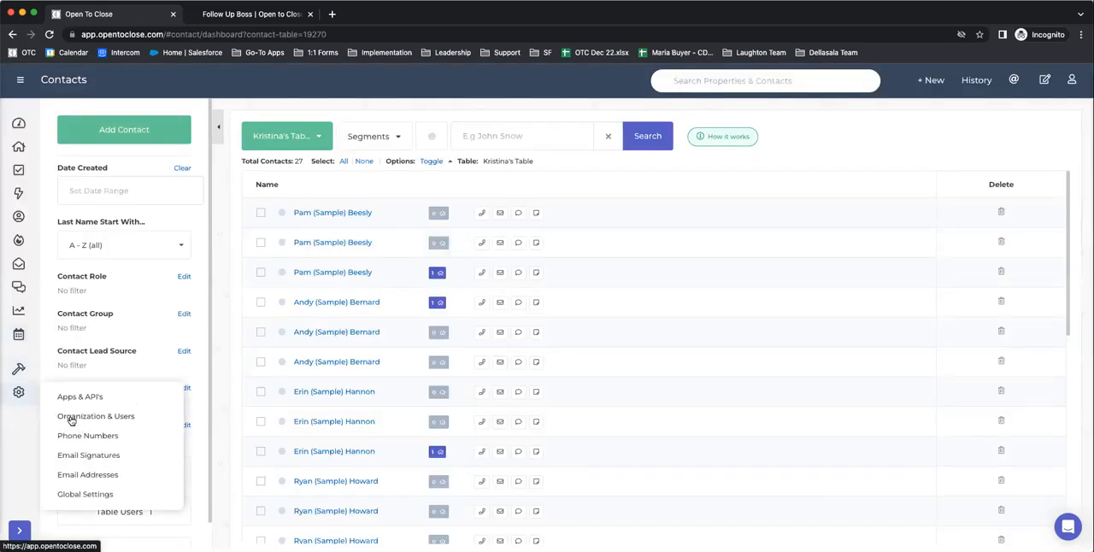
Reload the contacts list, open the last sample homeowners insurance agent's record to view its details, and close it
mouse_move(31, 396)
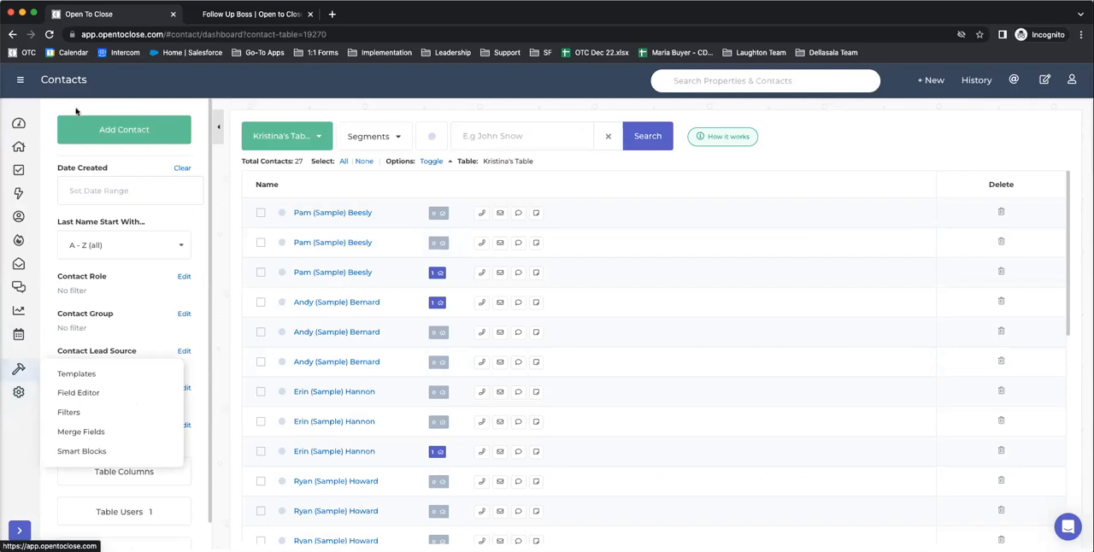
left_click(49, 35)
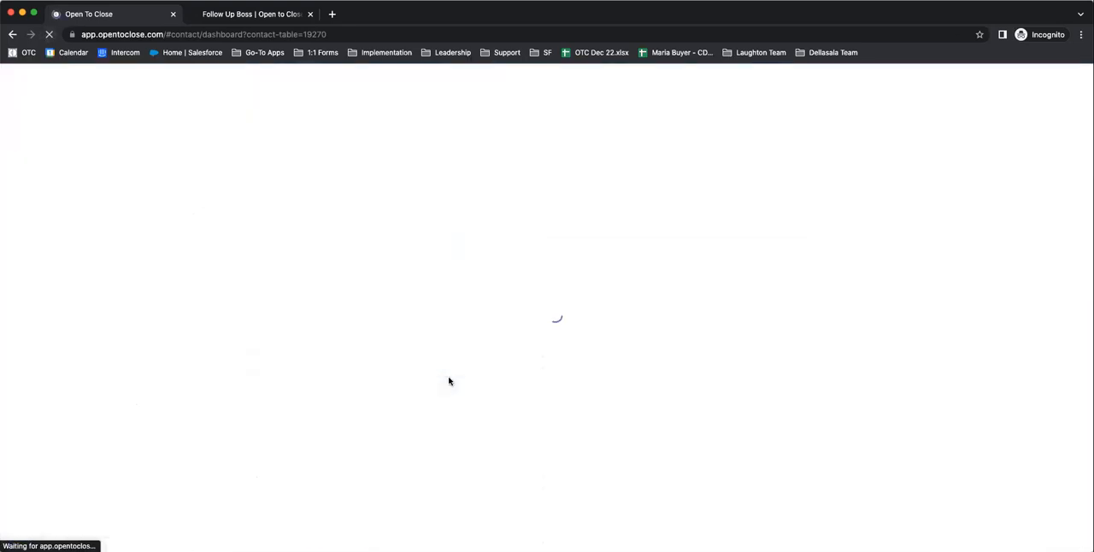
scroll(342, 288, "down", 10)
scroll(338, 376, "up", 1)
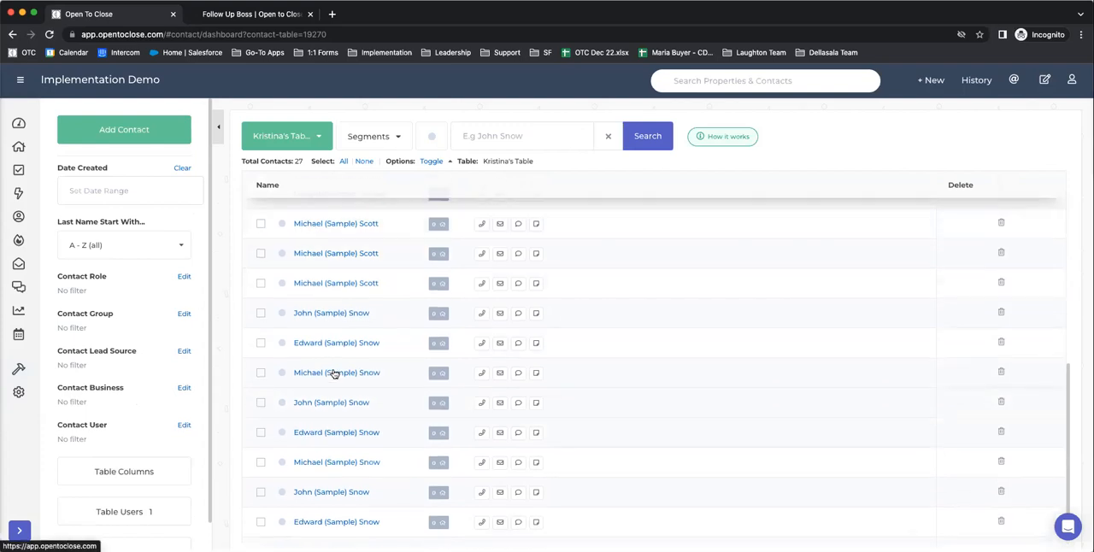
left_click(318, 493)
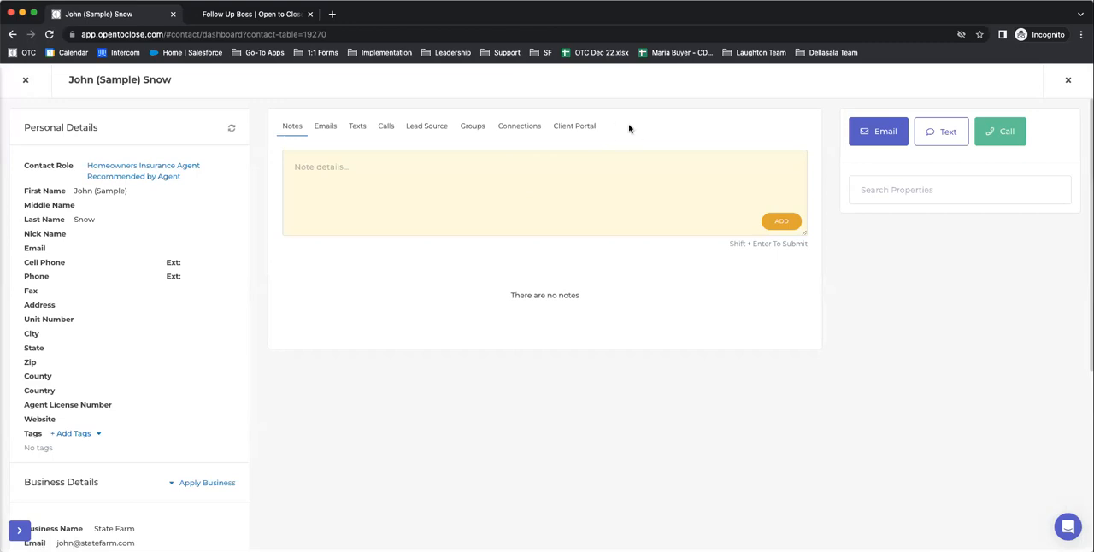
left_click(25, 80)
Reopen the property from the properties list, review Implementation Demo's Follow Up Boss Contact Sync options, and show the property's tasks
left_click(18, 147)
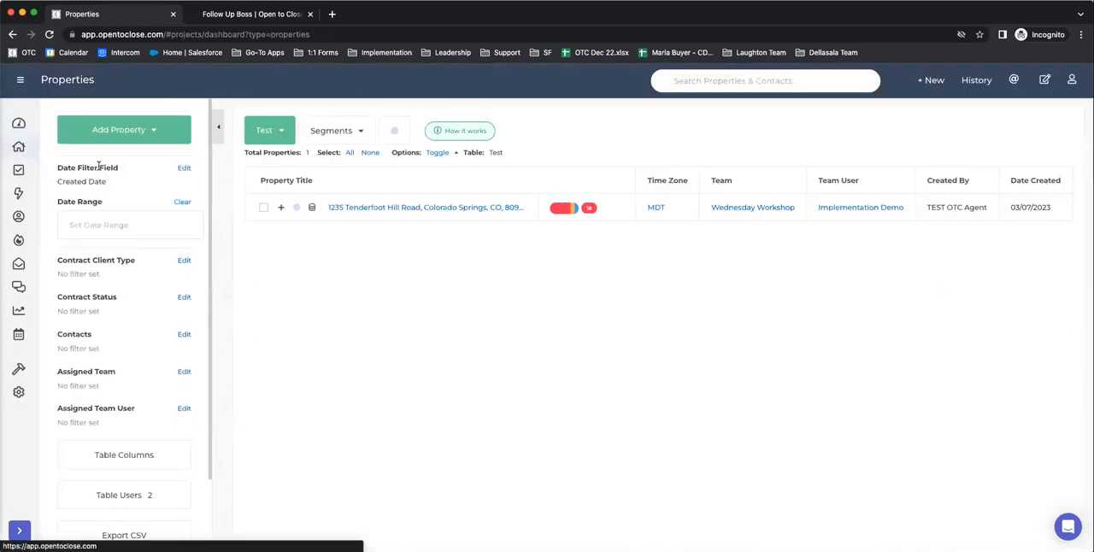
left_click(360, 207)
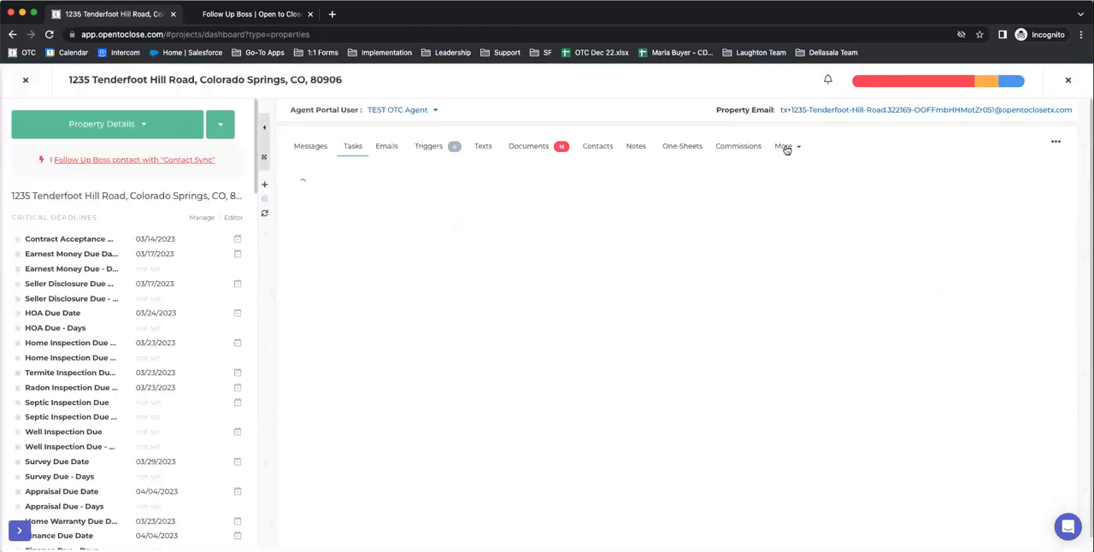
left_click(786, 146)
left_click(564, 199)
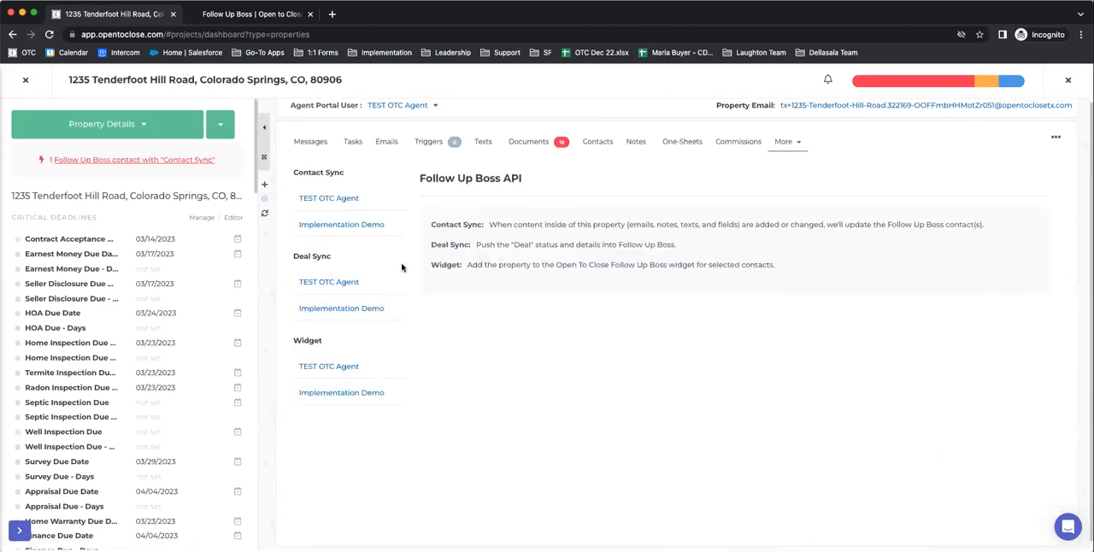
left_click(315, 227)
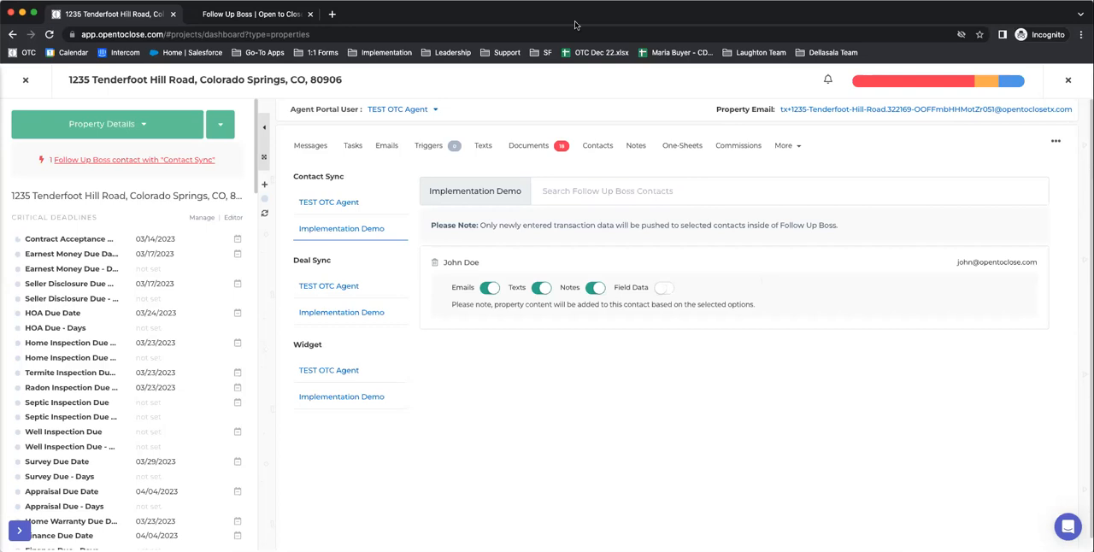
left_click(349, 147)
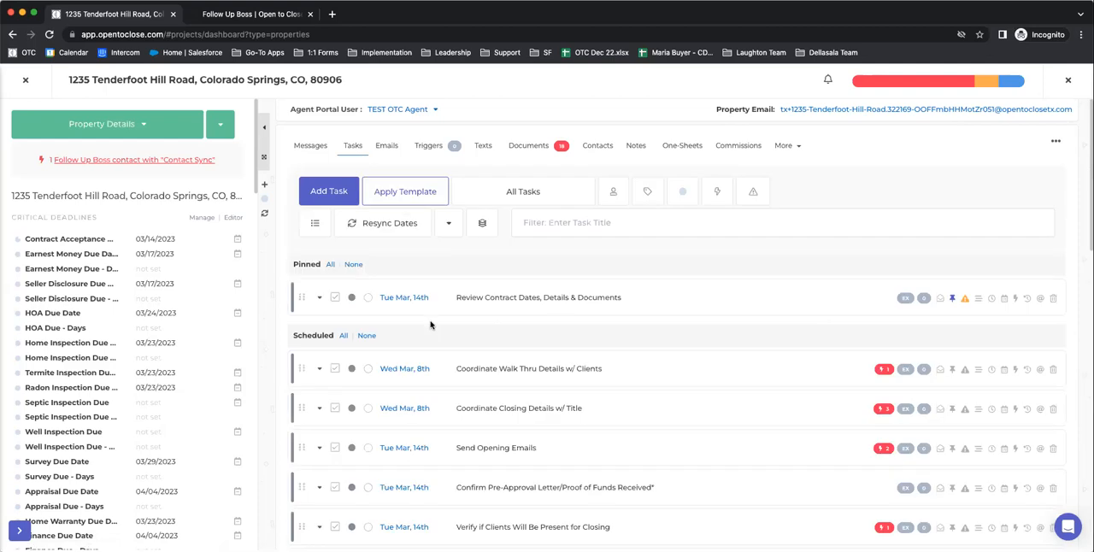
Expand all task details, open and close the Follow Up Boss assignment form for the pinned task, and collapse all tasks again
left_click(452, 227)
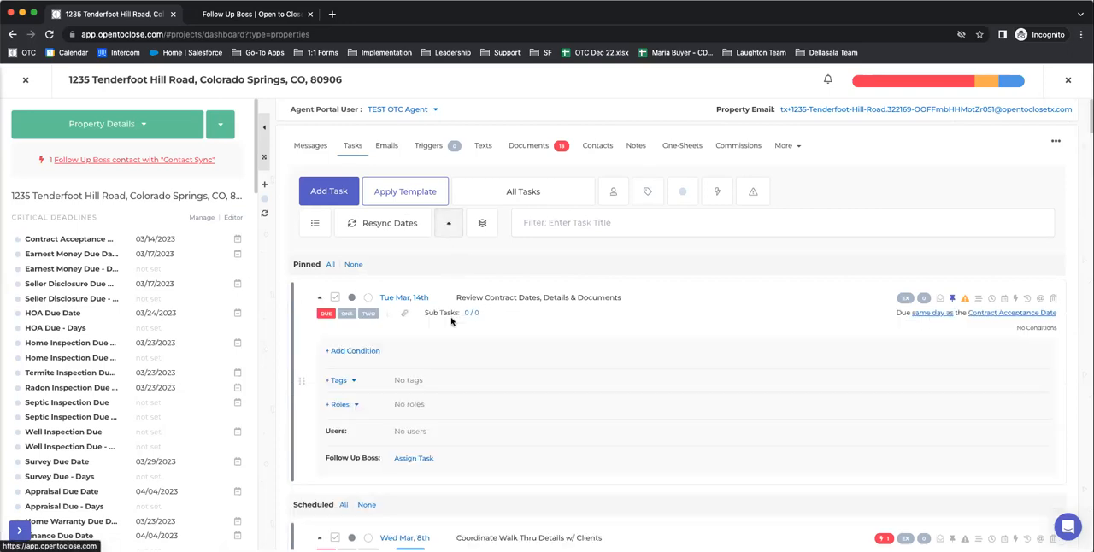
scroll(444, 324, "down", 2)
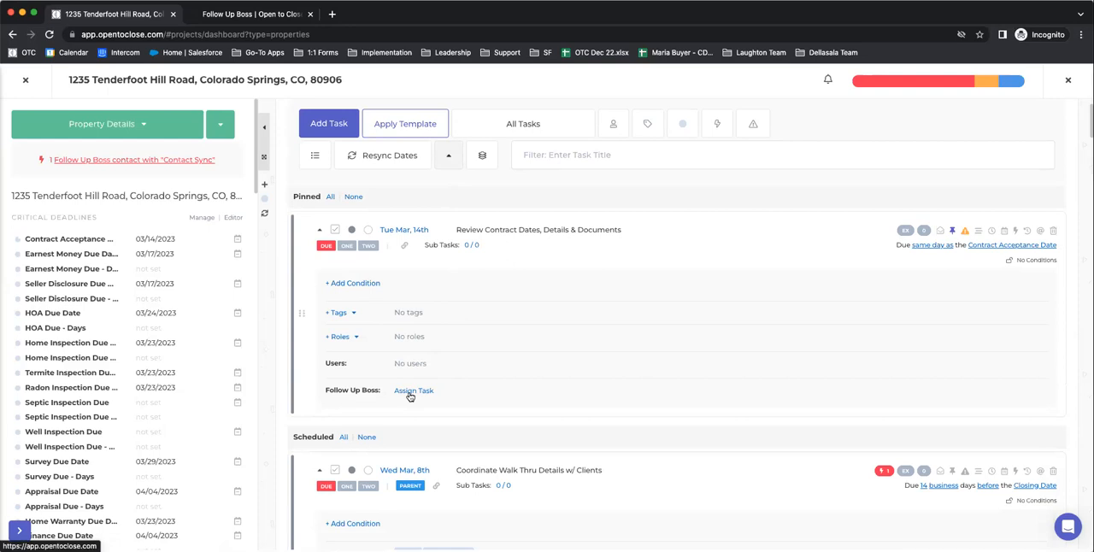
scroll(409, 397, "down", 1)
left_click(416, 384)
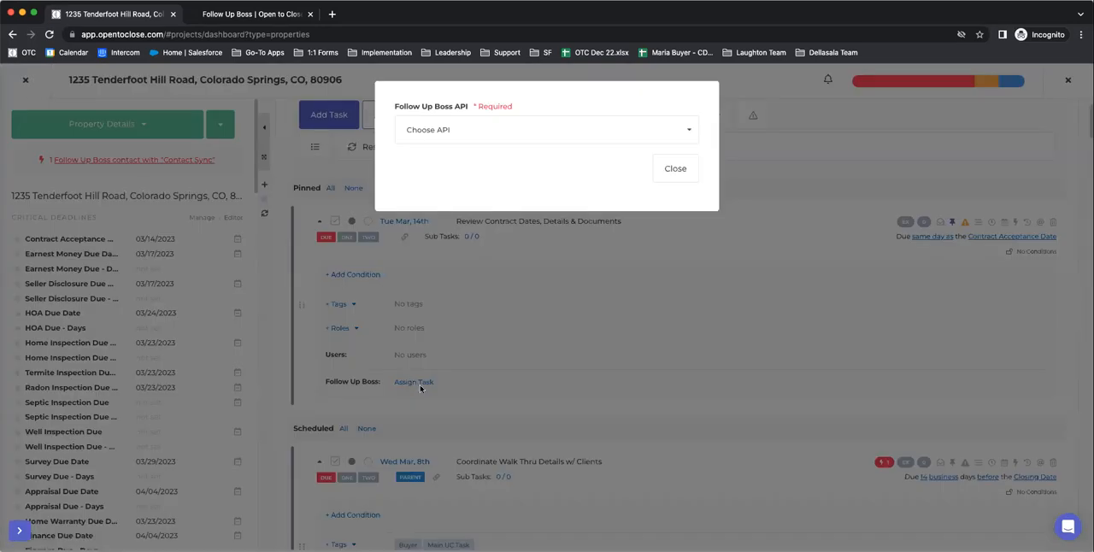
left_click(672, 175)
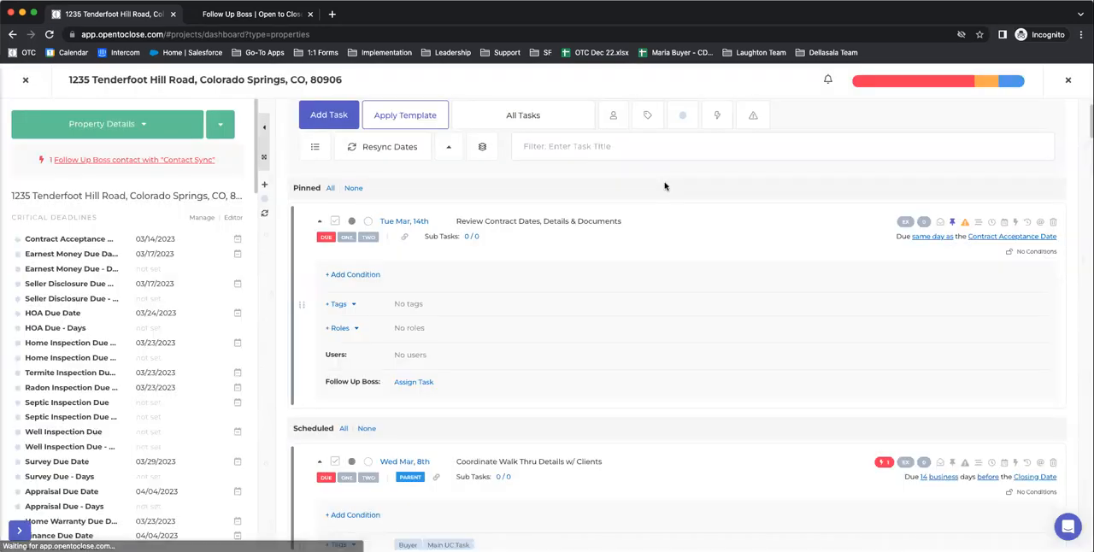
scroll(533, 439, "down", 1)
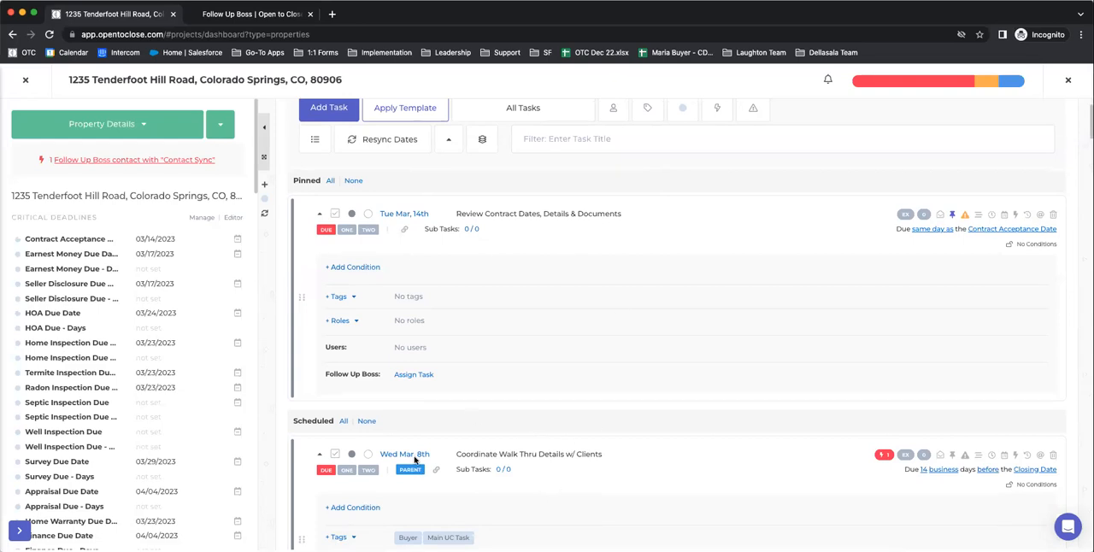
scroll(417, 291, "up", 2)
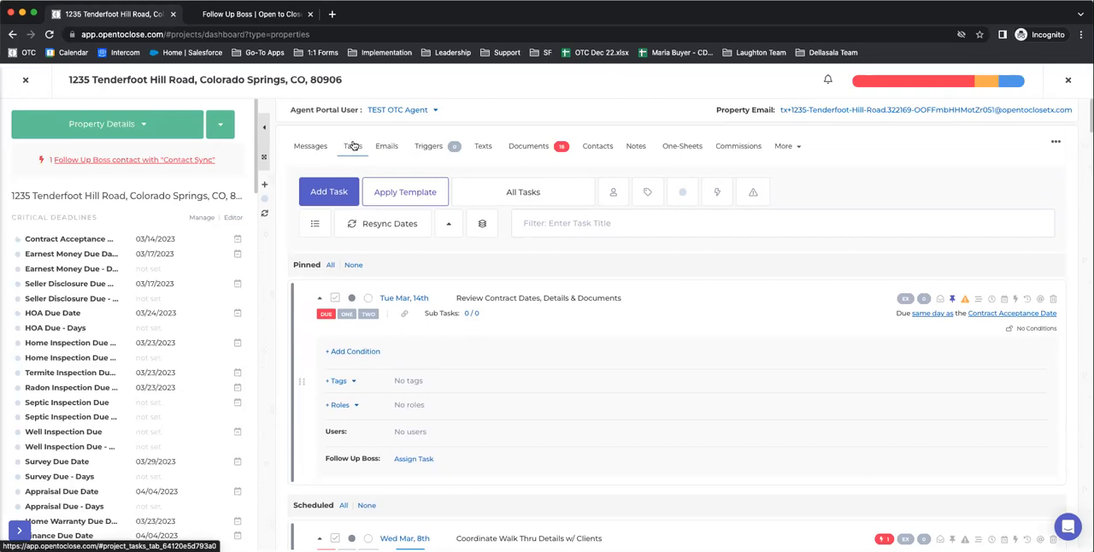
left_click(451, 226)
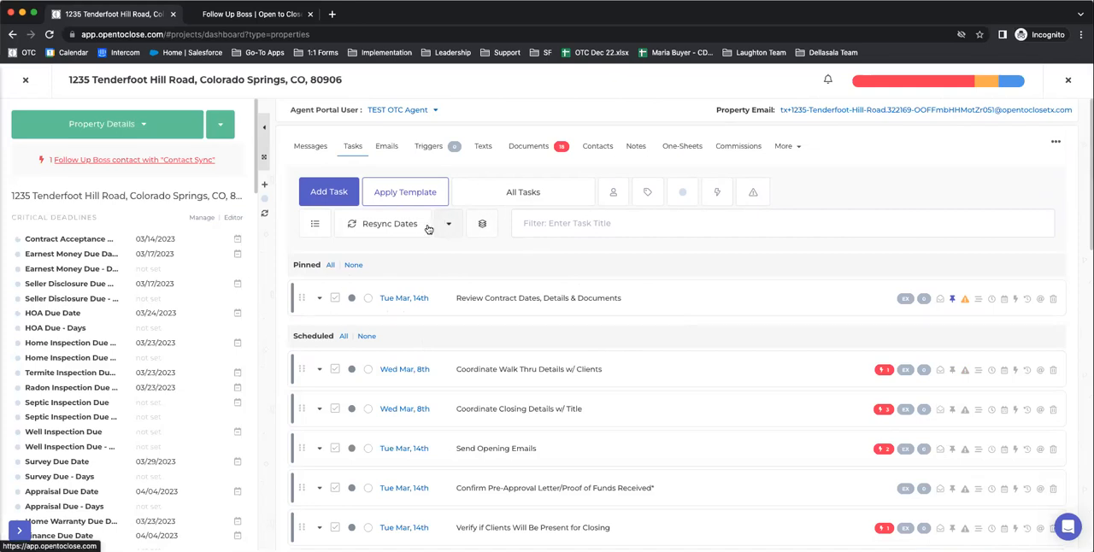
Fill in the Follow Up Boss assignment for "Review Contract Dates, Details & Documents" with the TEST OTC Agent API, a user, and a contact found by first name
left_click(319, 297)
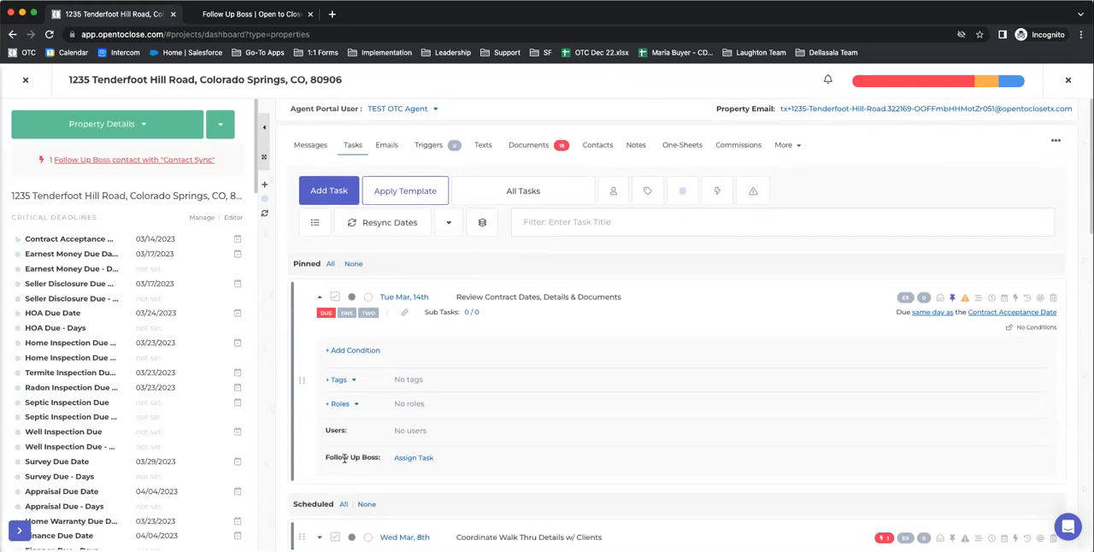
left_click(403, 458)
left_click(464, 129)
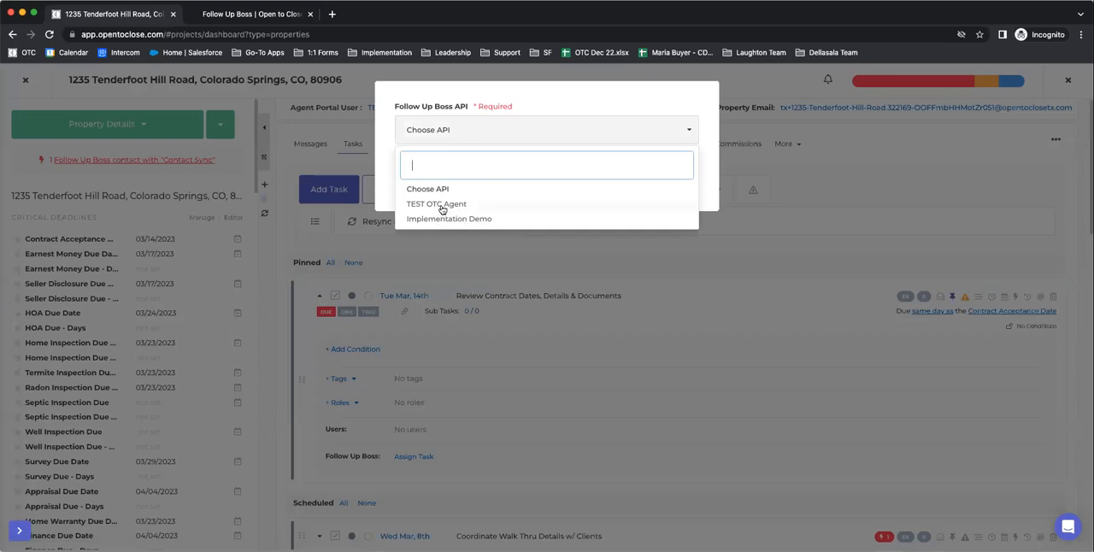
left_click(441, 205)
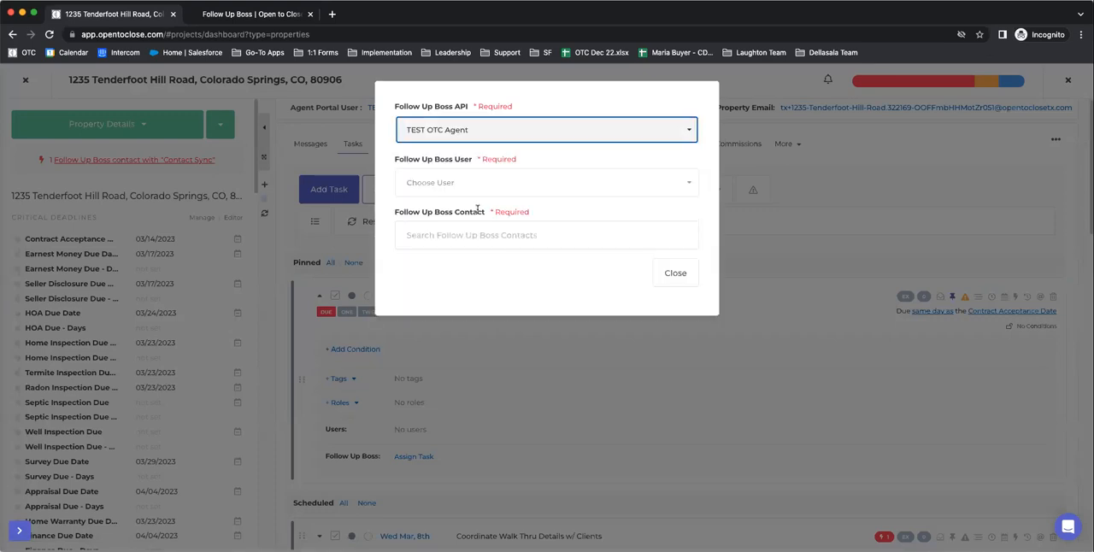
left_click(424, 181)
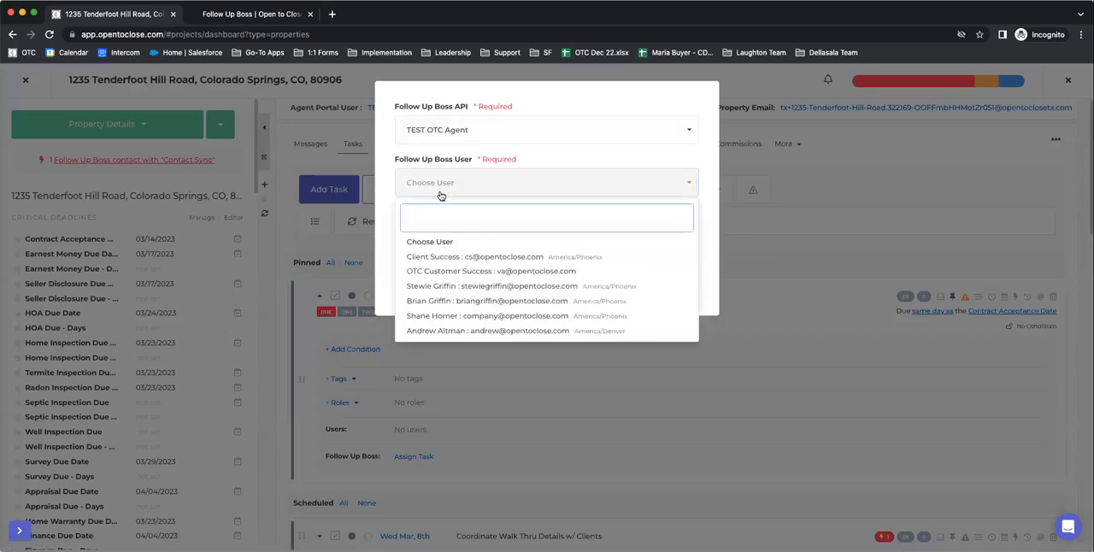
left_click(428, 288)
left_click(518, 242)
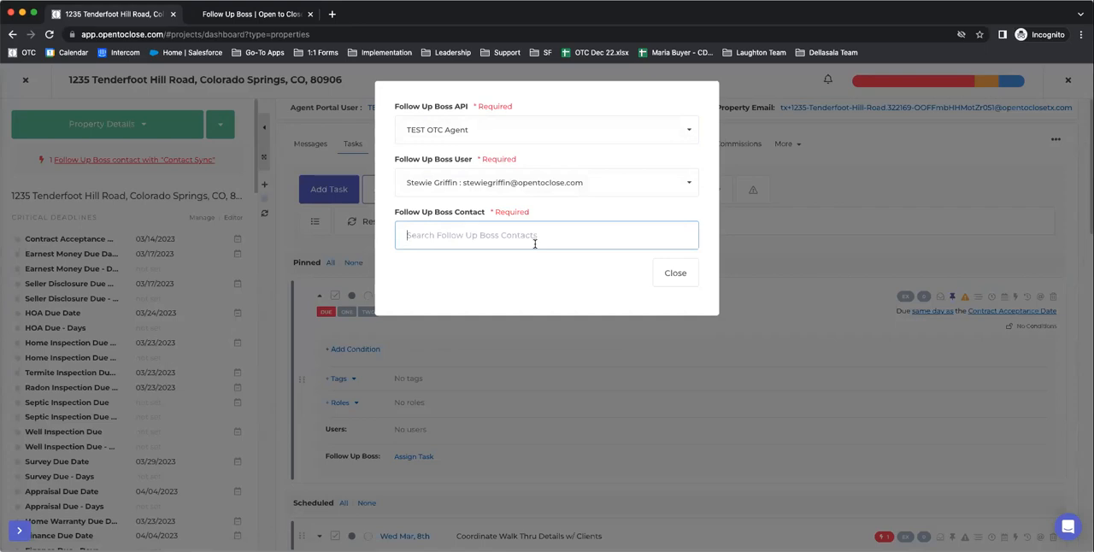
type("john")
left_click(447, 282)
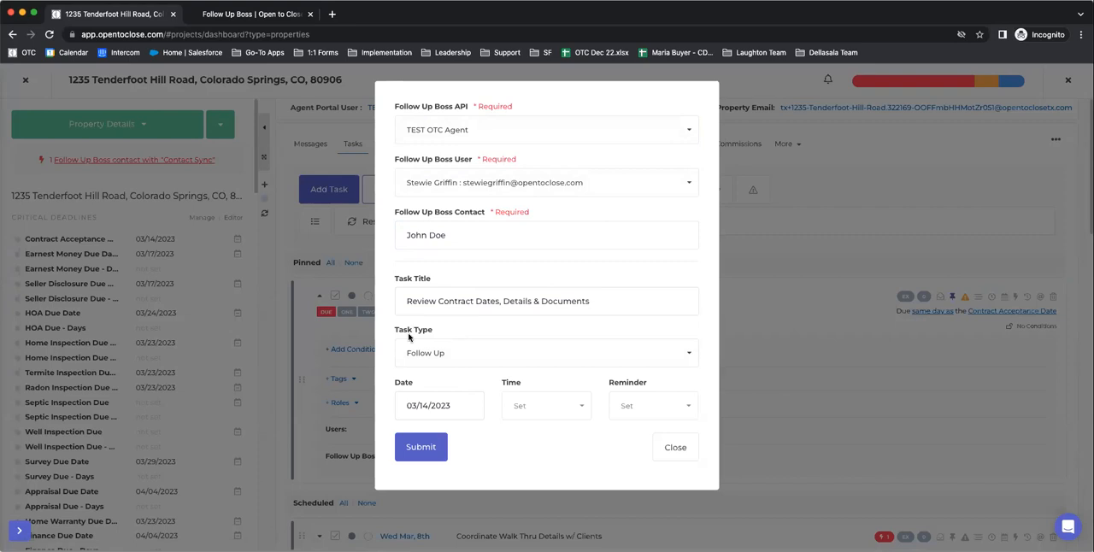
Review the assignment's task type and reminder options, close the form without submitting, and reload the property's tasks
left_click(416, 360)
left_click(392, 369)
left_click(629, 402)
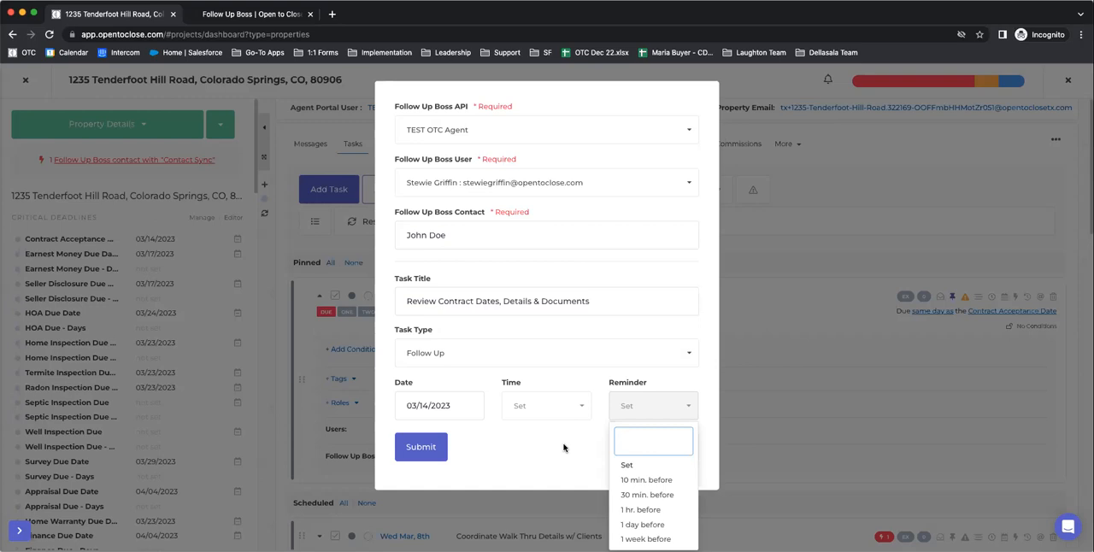
left_click(564, 448)
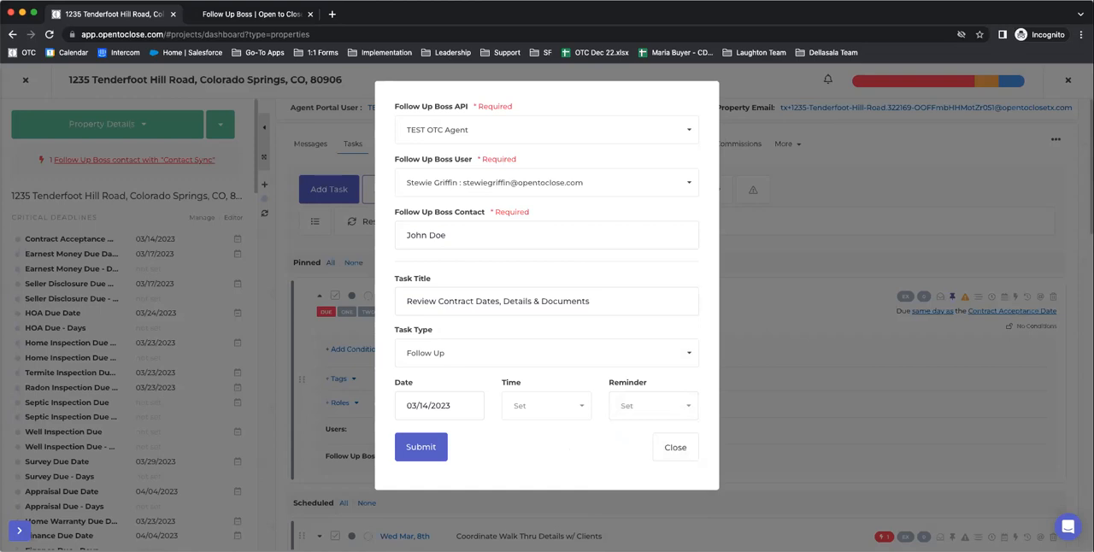
left_click(675, 451)
left_click(346, 147)
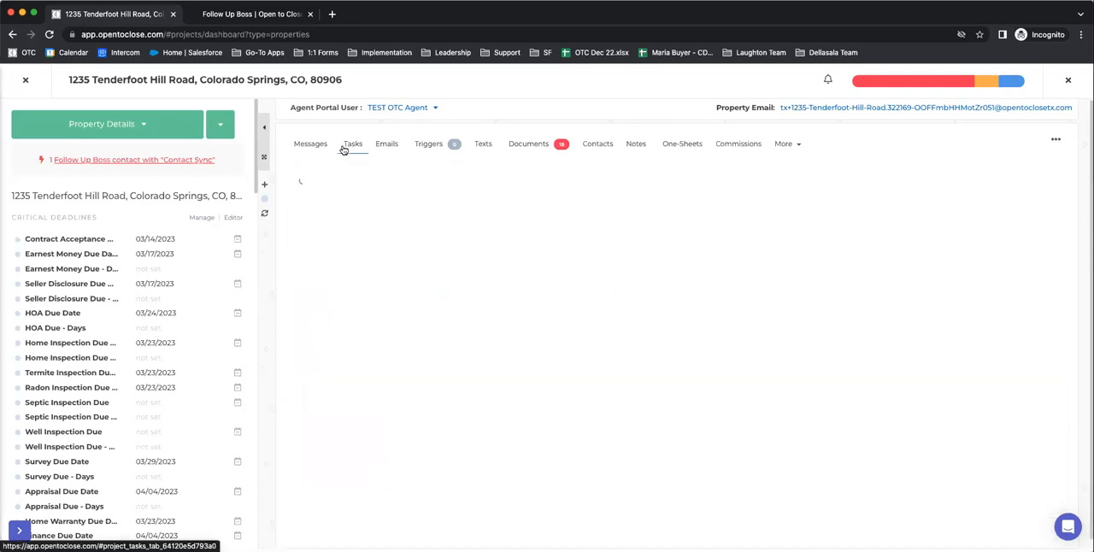
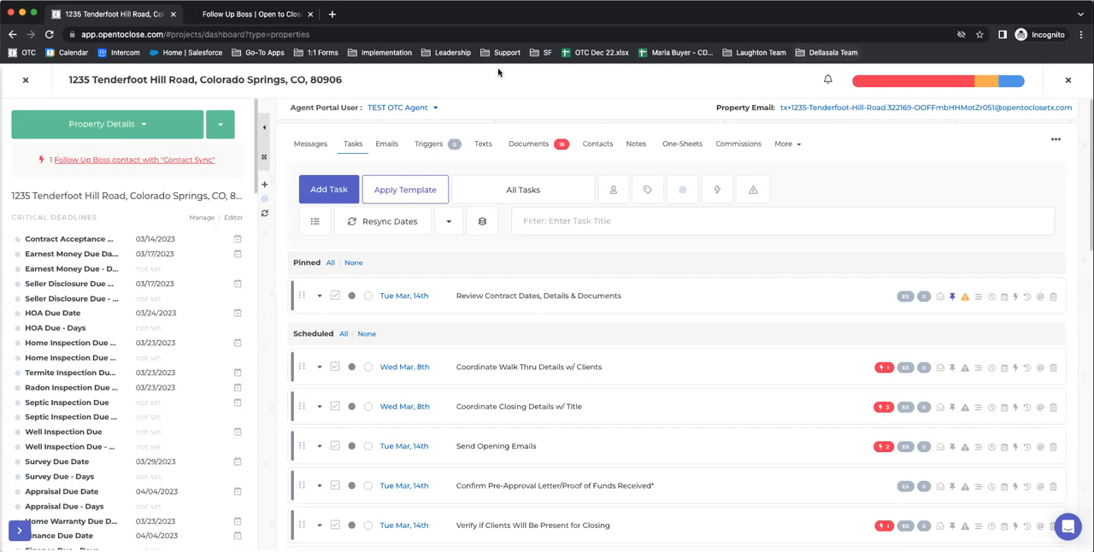
Close the property, open the Text Settings in Global Settings, and return to the properties list
left_click(25, 80)
mouse_move(19, 391)
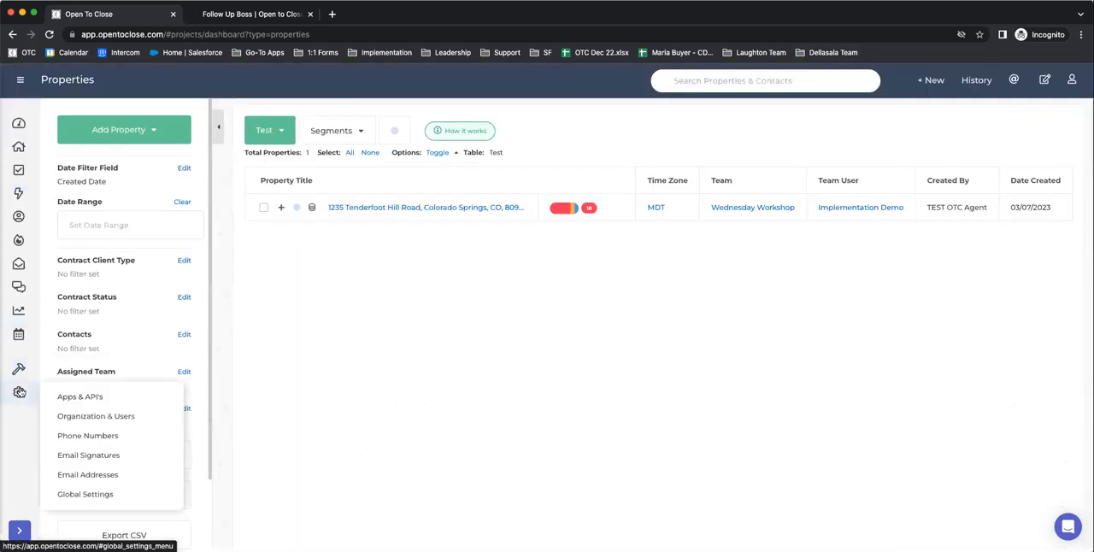
left_click(73, 496)
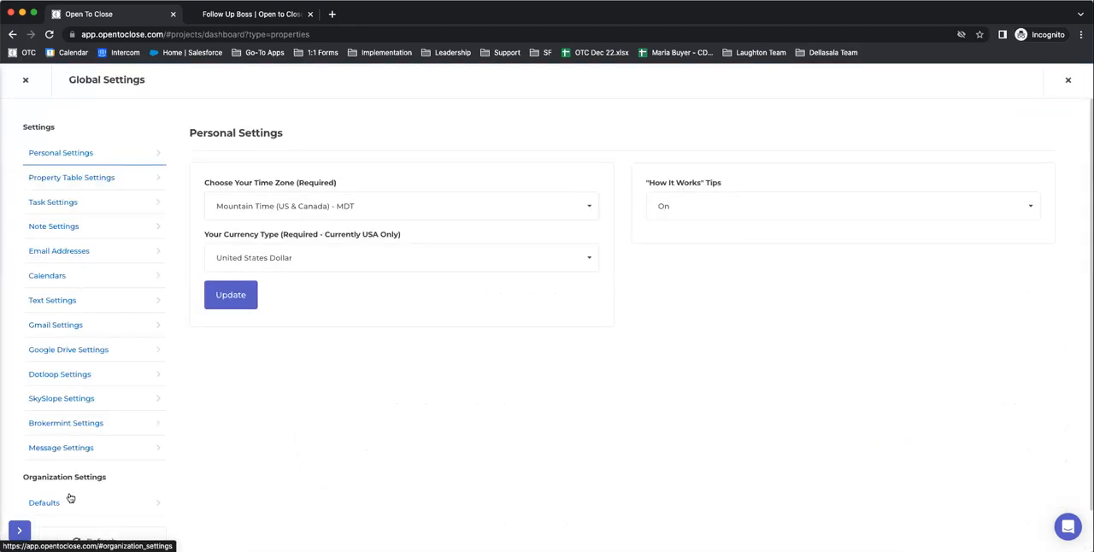
left_click(53, 301)
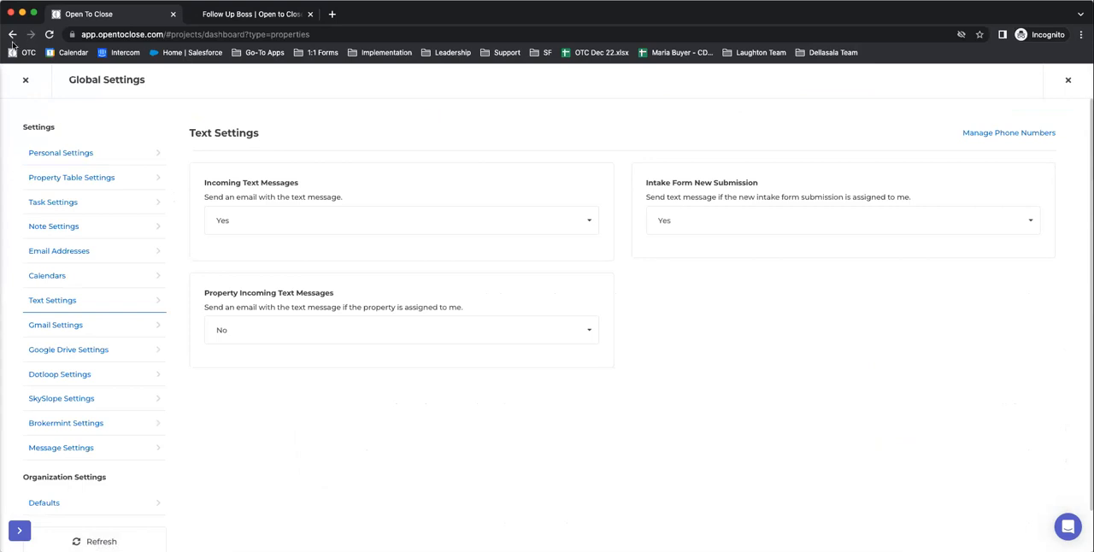
left_click(25, 80)
Examine the Incoming Text Messages, Property Incoming Text Messages, and Intake Form New Submission options in the global Text Settings, and close the settings
mouse_move(20, 395)
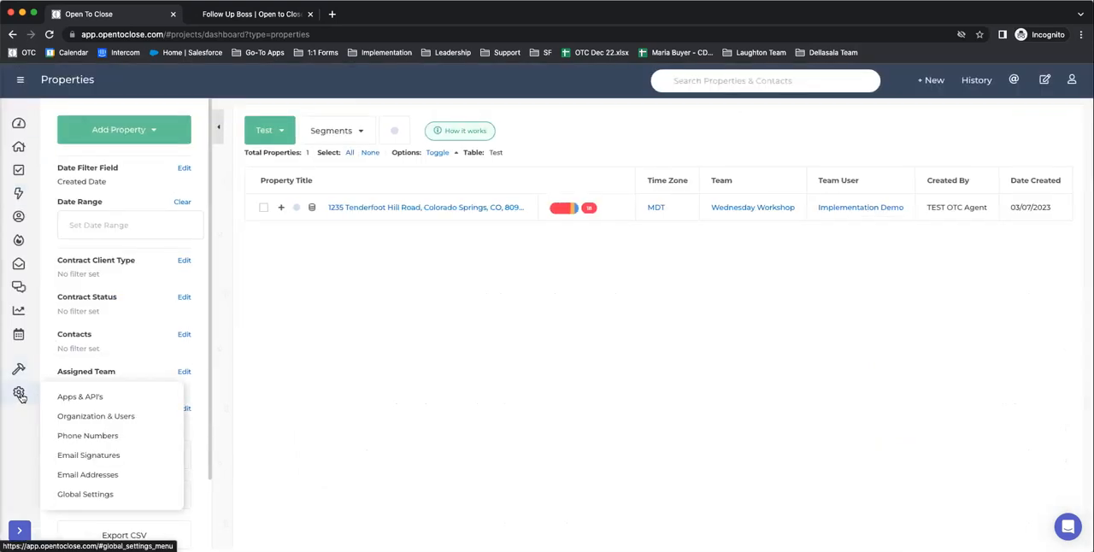
left_click(79, 496)
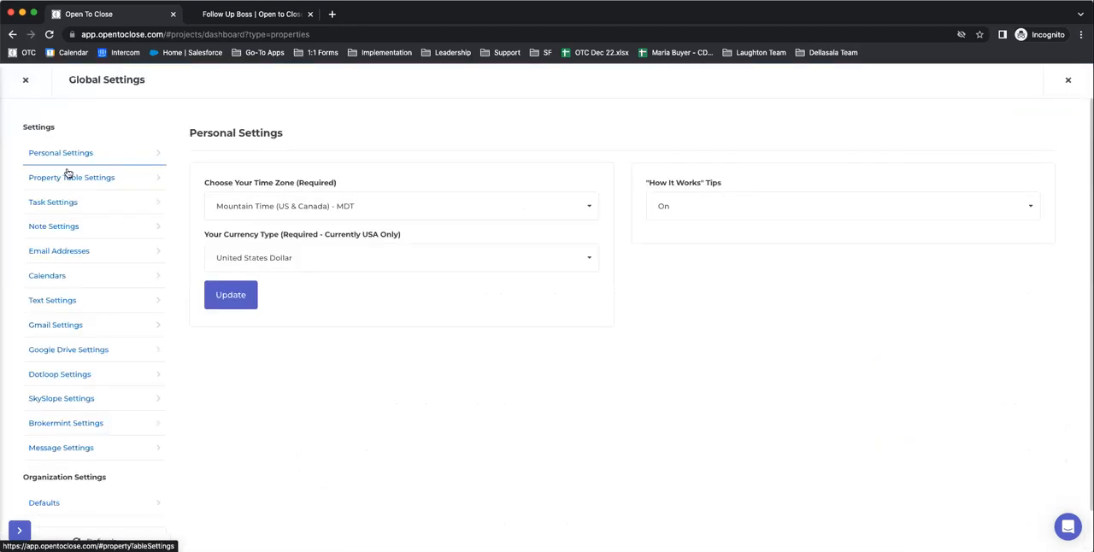
left_click(48, 302)
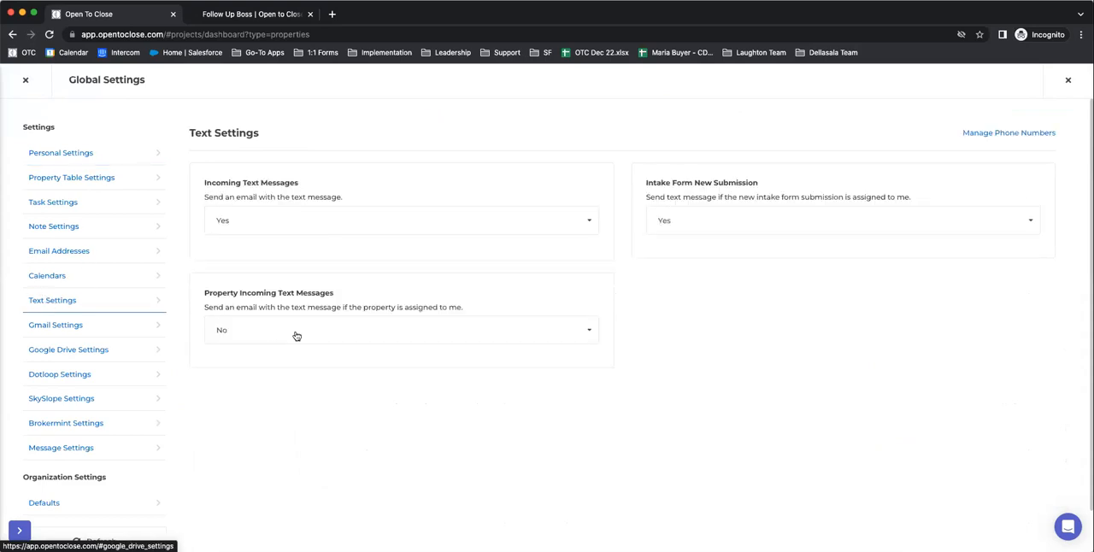
left_click_drag(204, 198, 342, 210)
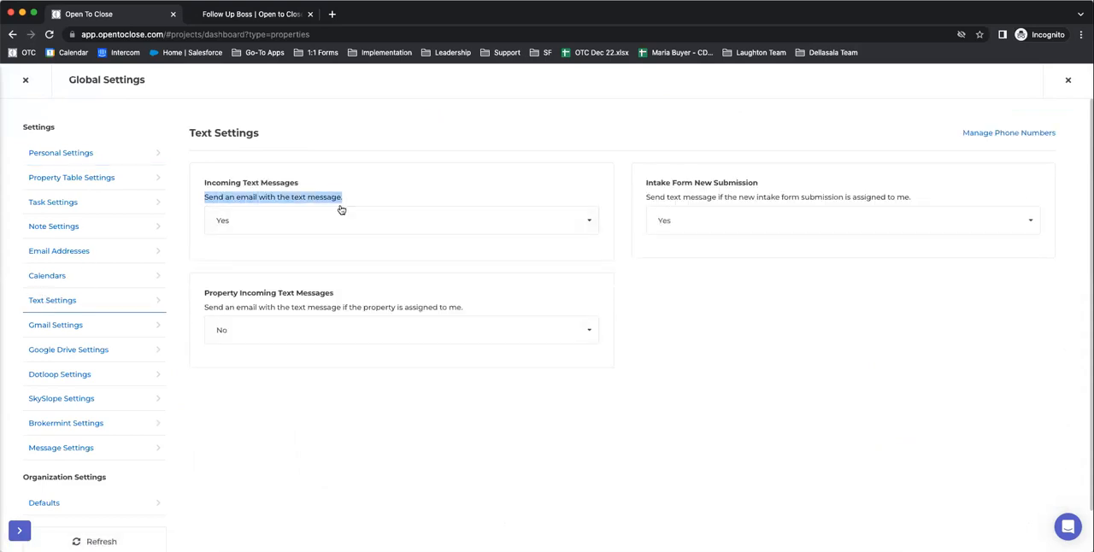
left_click_drag(204, 307, 411, 320)
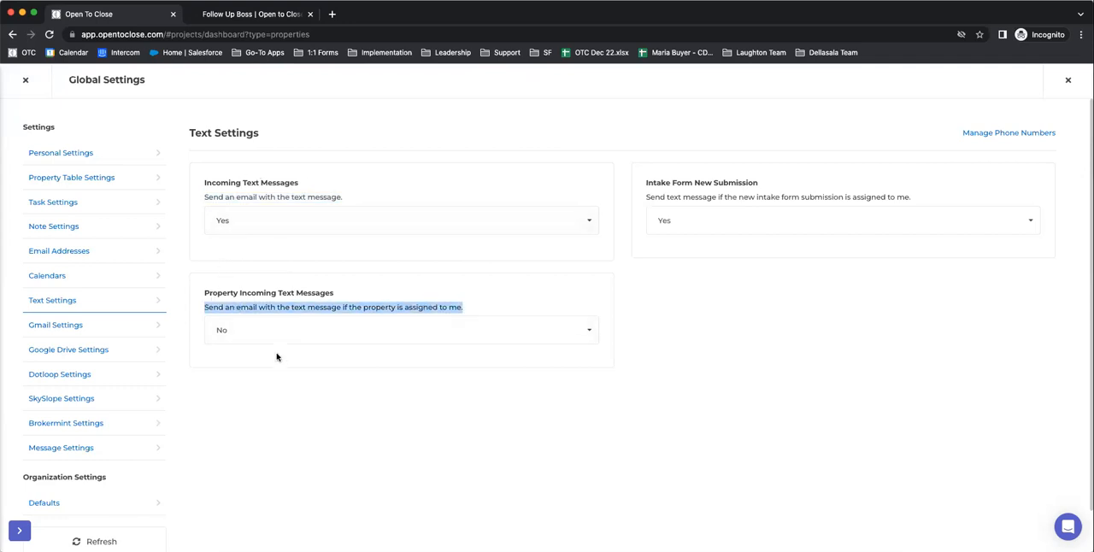
left_click(715, 255)
left_click_drag(646, 197, 910, 197)
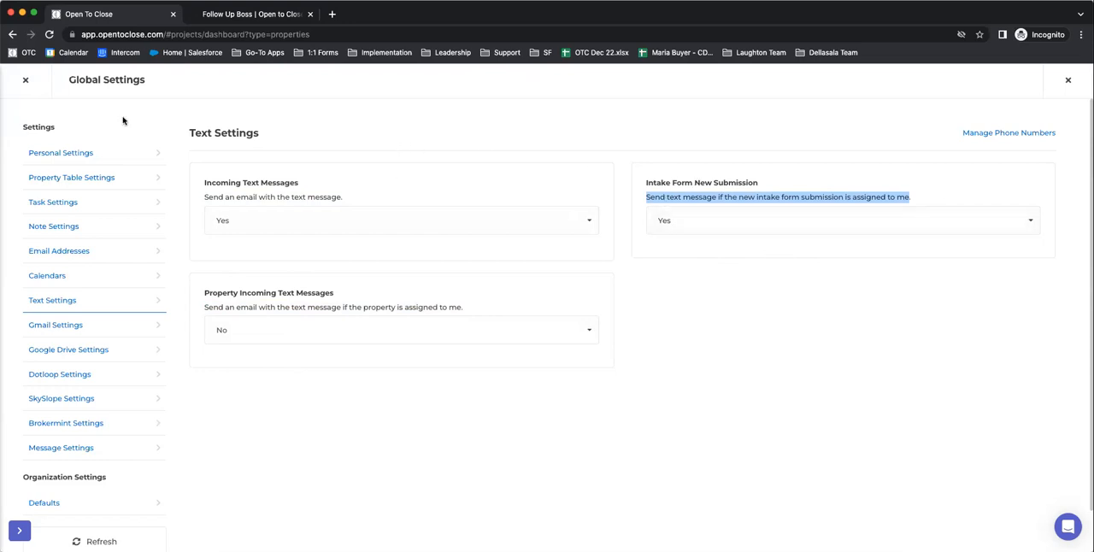
left_click(28, 89)
Open the form triggers of the Buyers Residential Contract (OTC1) intake form template
mouse_move(17, 367)
left_click(66, 373)
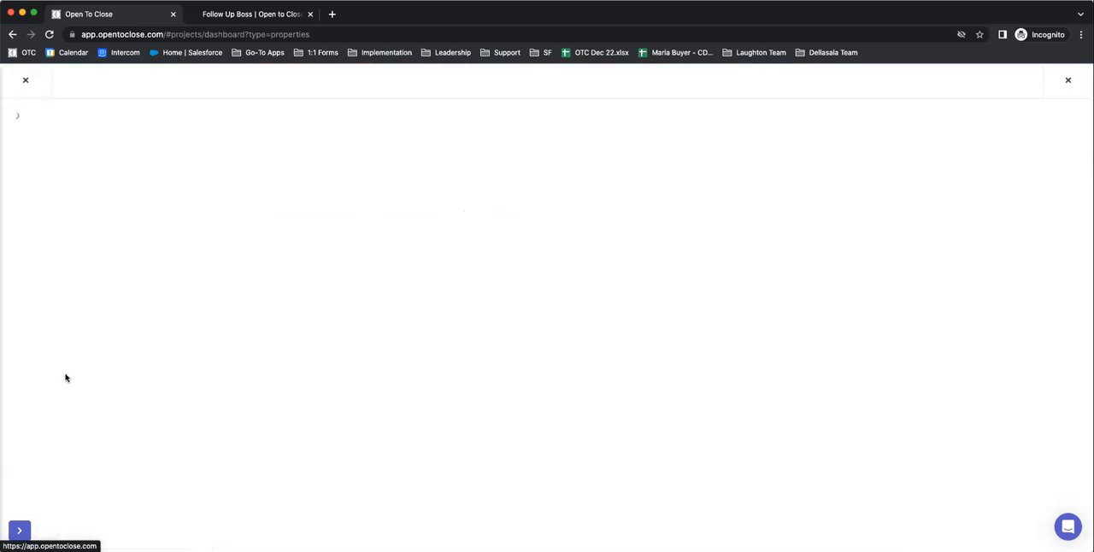
left_click(38, 302)
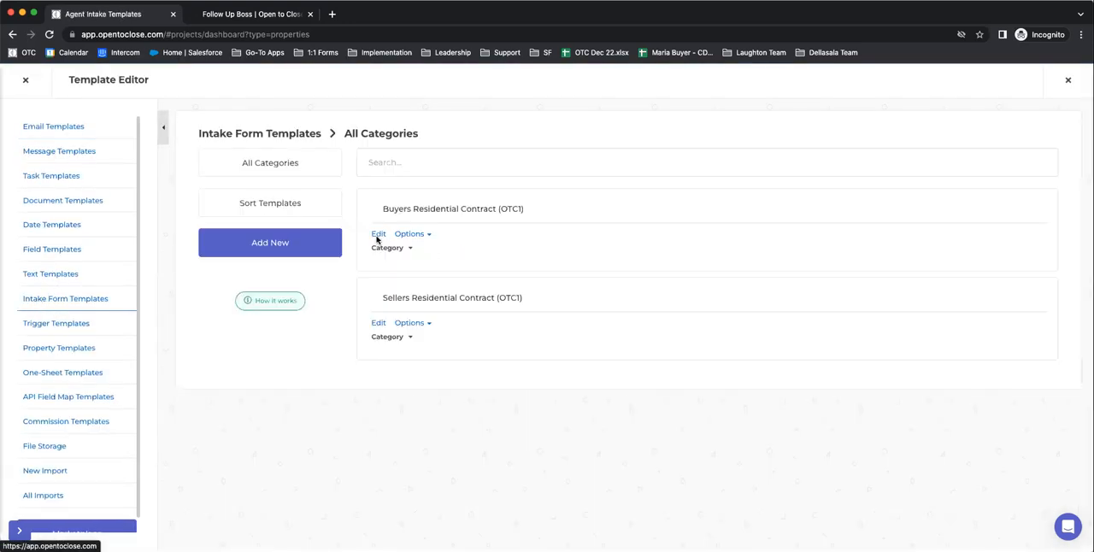
left_click(378, 234)
left_click(230, 354)
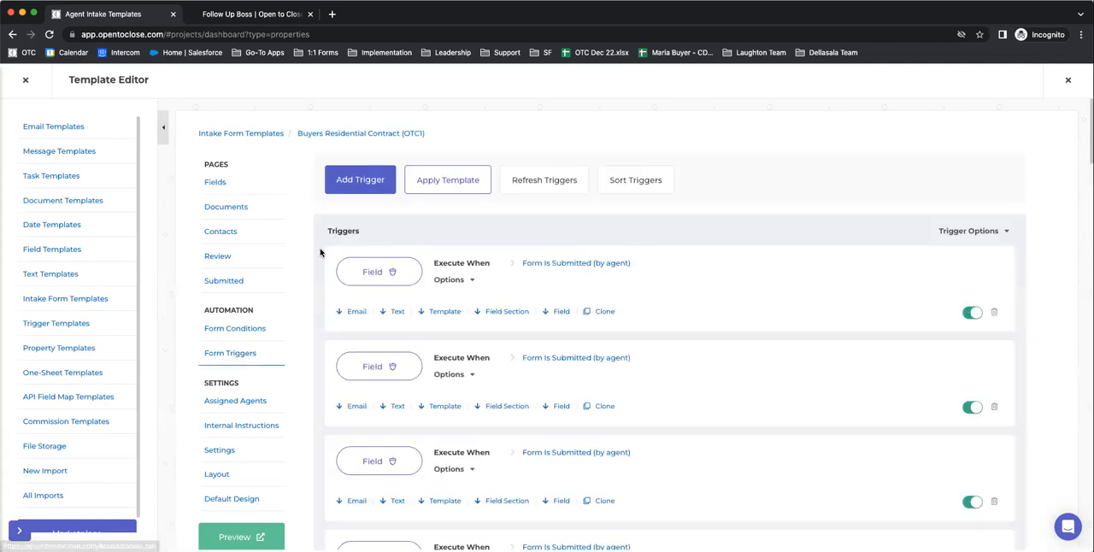
Add an email trigger to the intake form for the Form Submitted (by agent) action
left_click(376, 180)
left_click(369, 235)
scroll(401, 256, "down", 1)
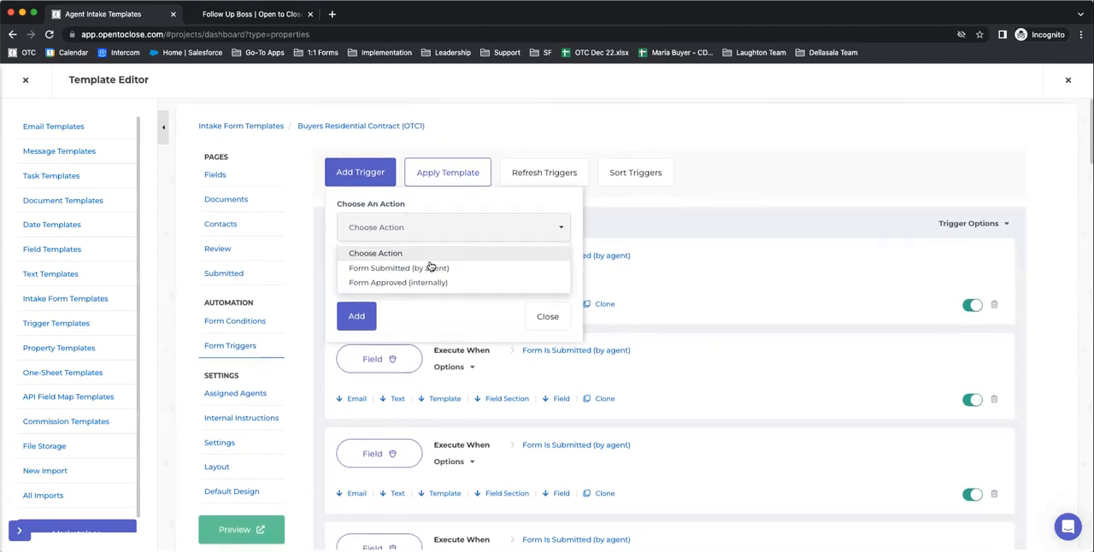
left_click(368, 269)
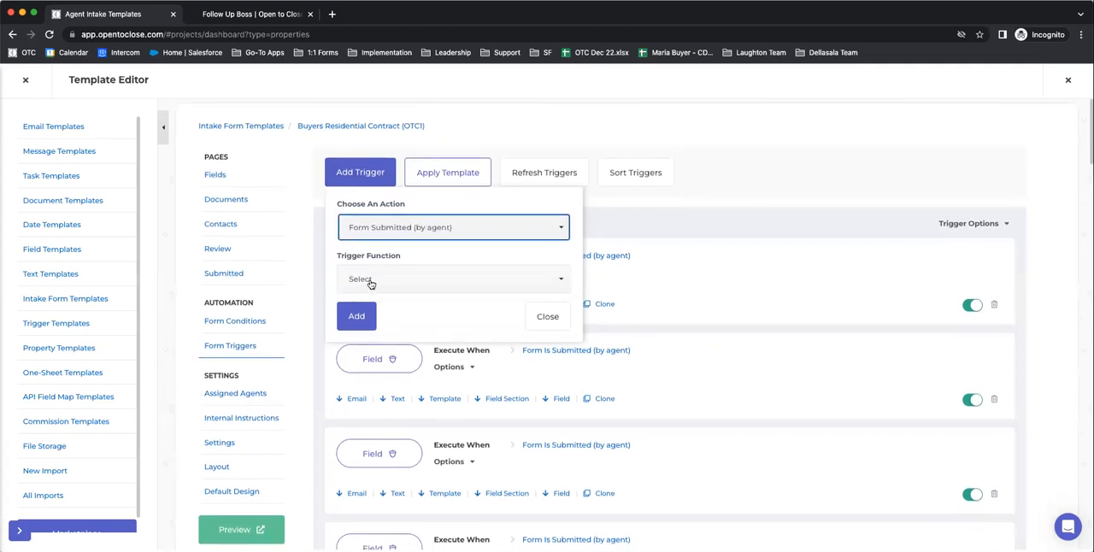
left_click(368, 279)
left_click(373, 318)
left_click(374, 318)
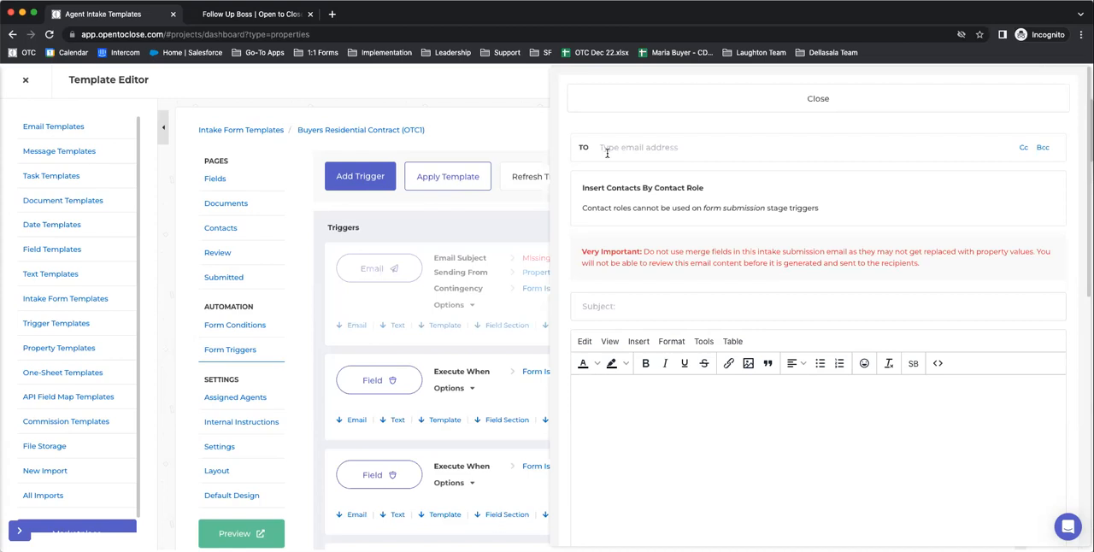
Review the contact role restriction and merge field warning in the new trigger's email editor, and close the editor
left_click_drag(707, 189, 656, 195)
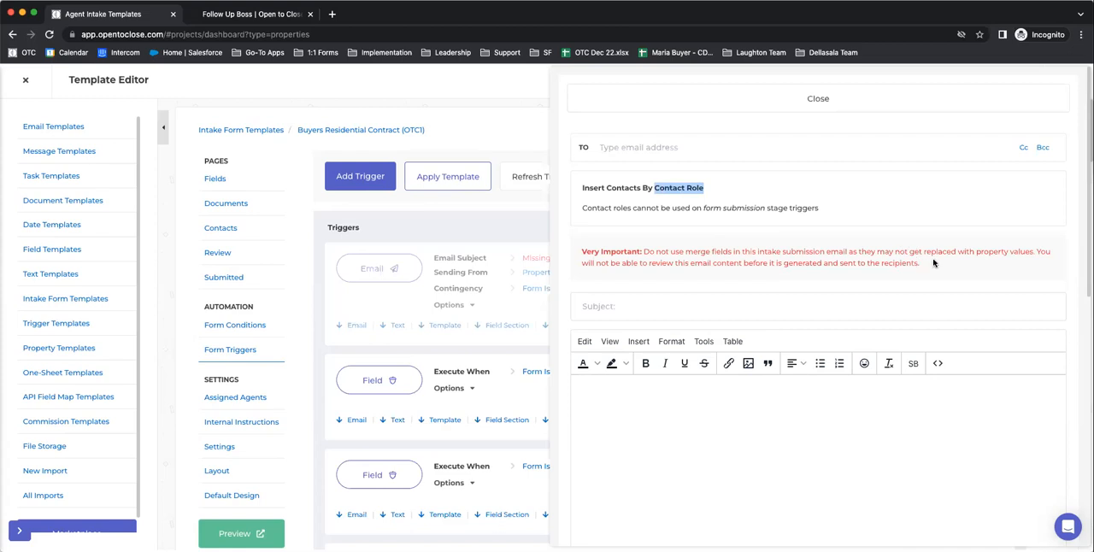
left_click_drag(933, 263, 598, 245)
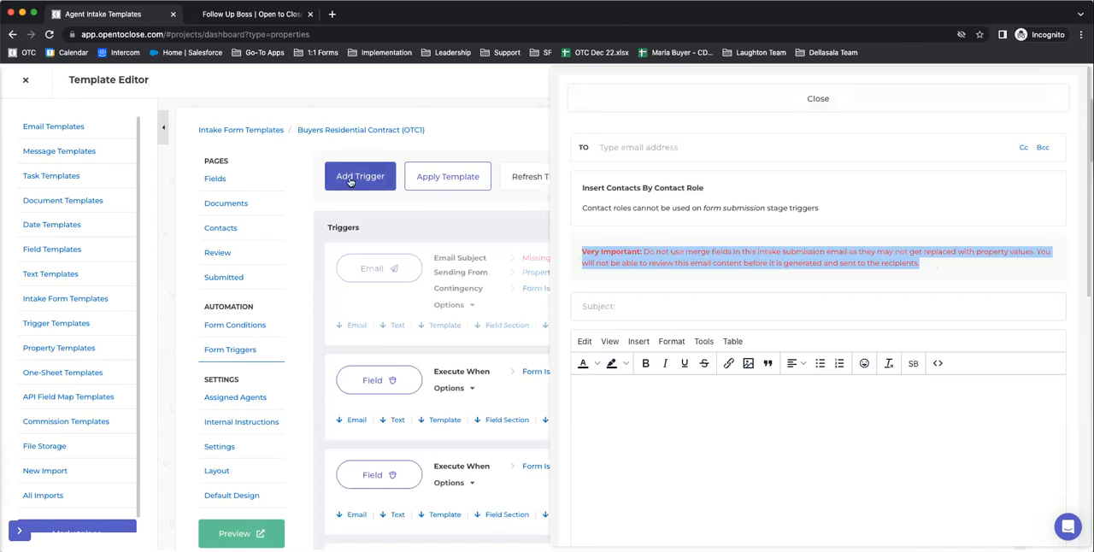
left_click(694, 108)
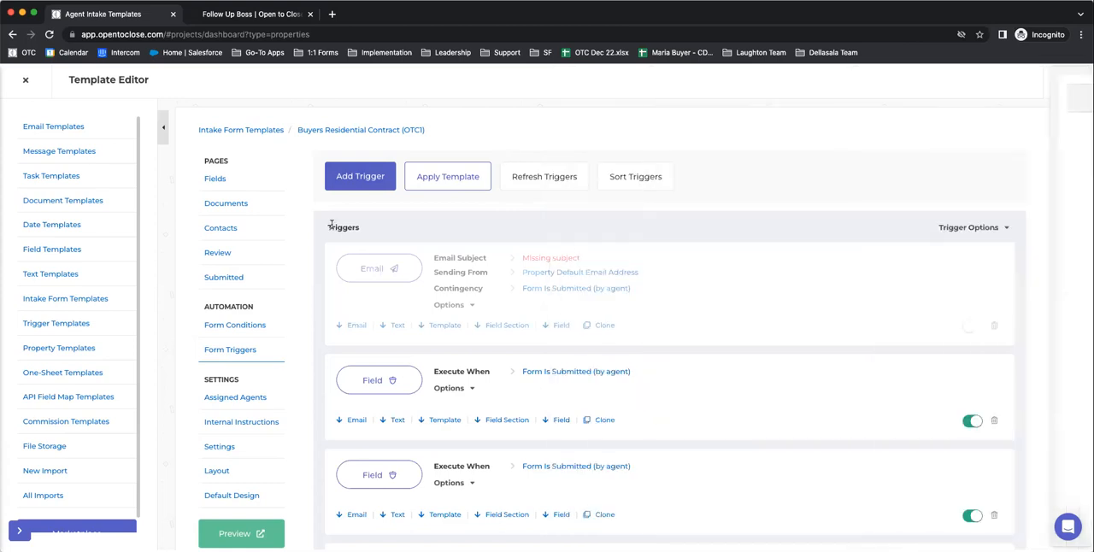
Review the Form Approved (internally) action for a new trigger without adding it, and leave the template editor
left_click(362, 185)
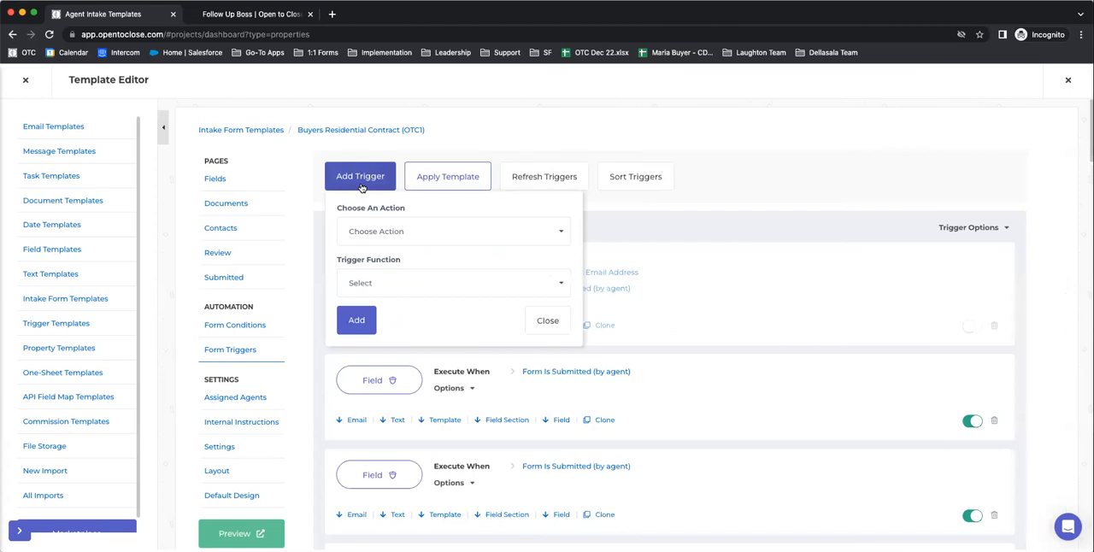
left_click(421, 238)
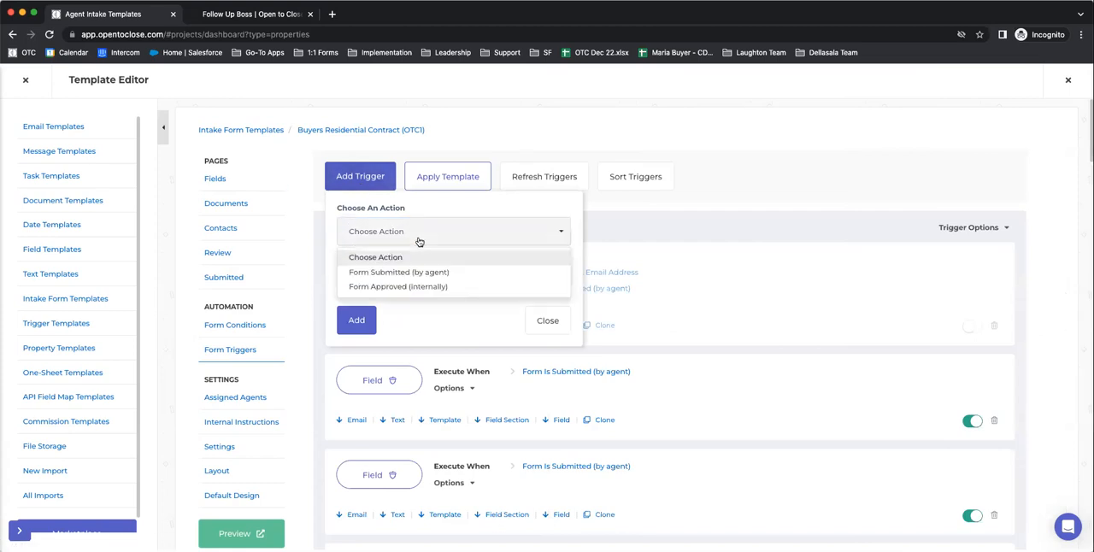
left_click(398, 286)
left_click(545, 321)
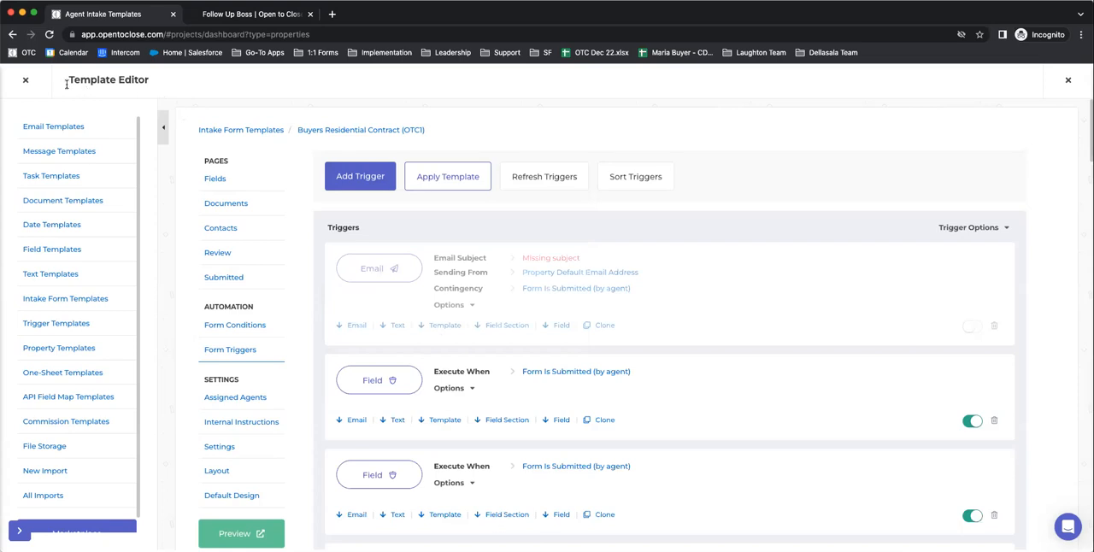
left_click(25, 79)
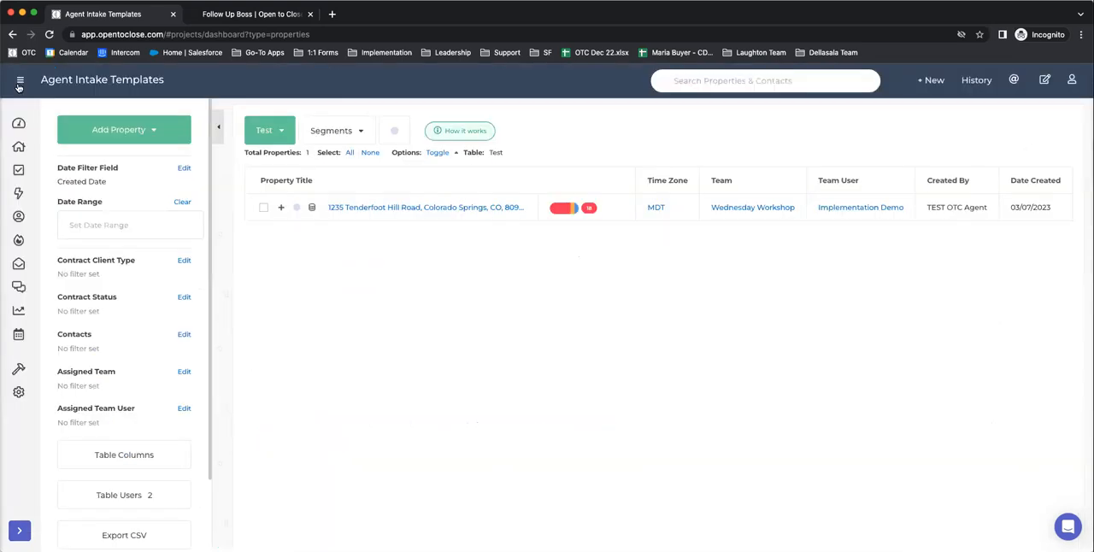
Reopen the property and add a critical, pinned task named "Test Task" dated 03/15/2023
left_click(444, 209)
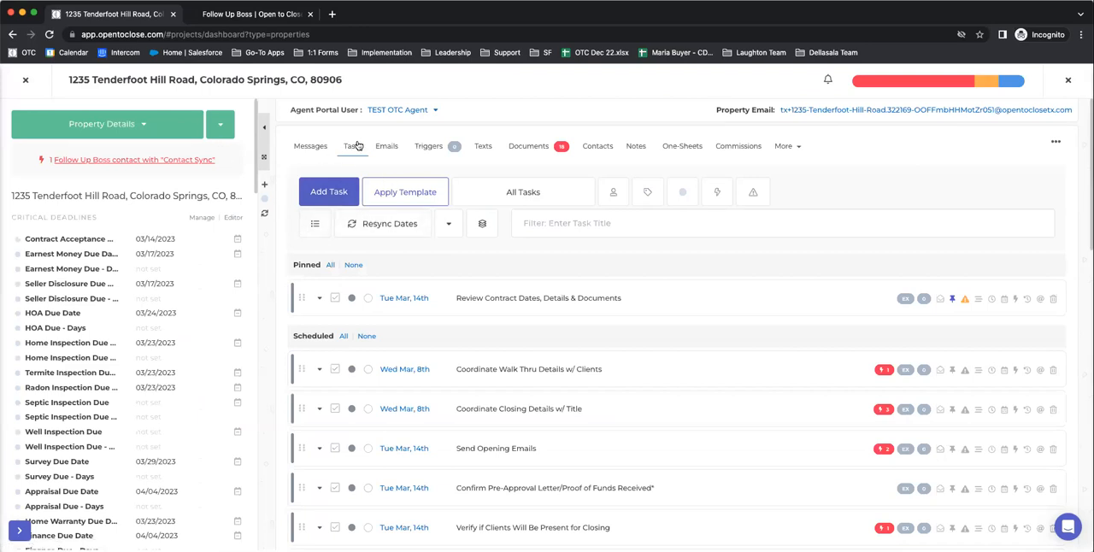
left_click(329, 197)
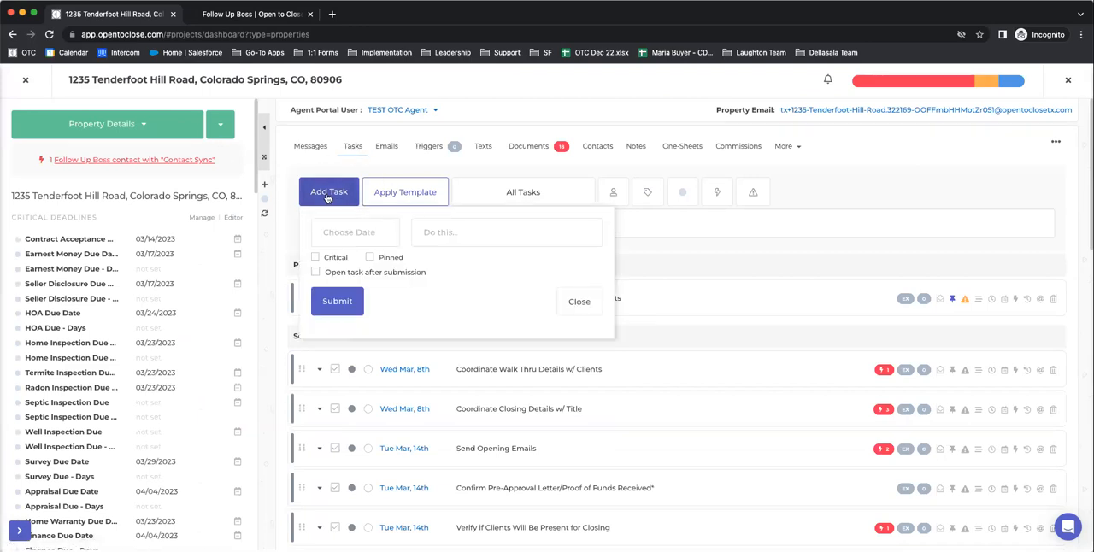
left_click(353, 233)
left_click(375, 152)
left_click(458, 236)
type("Test Task")
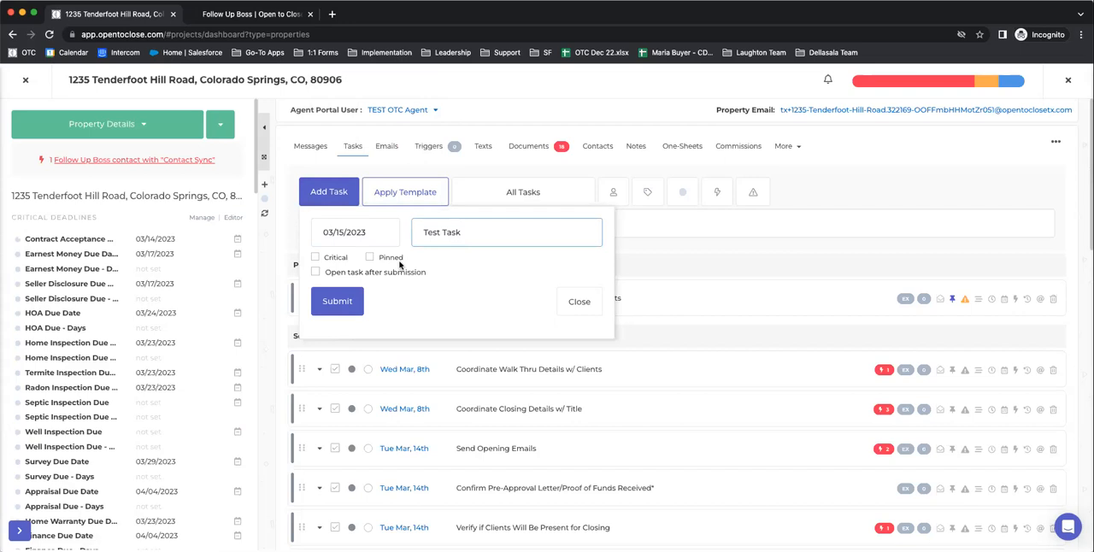
left_click(315, 257)
left_click(369, 256)
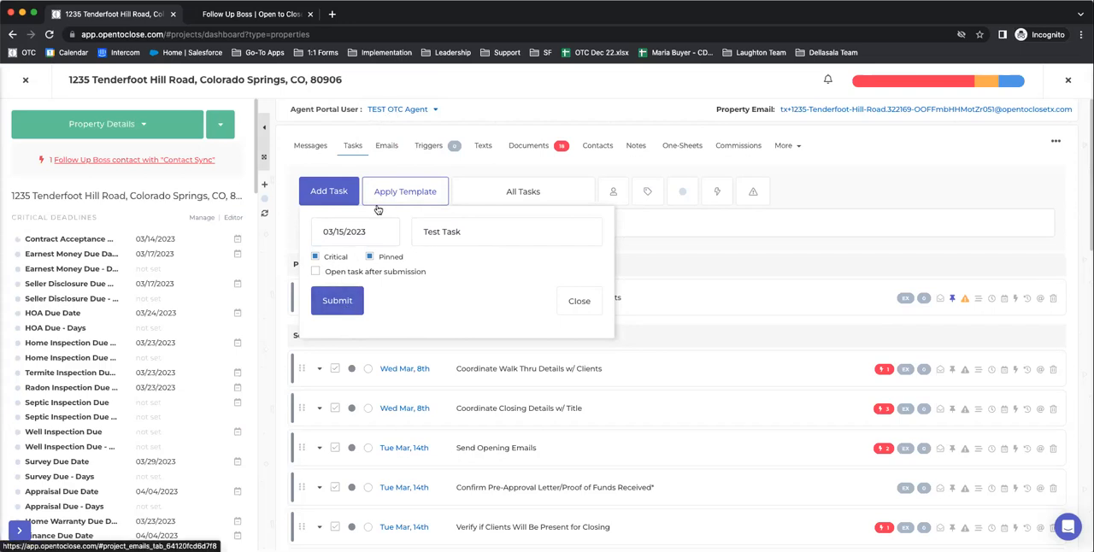
left_click(329, 312)
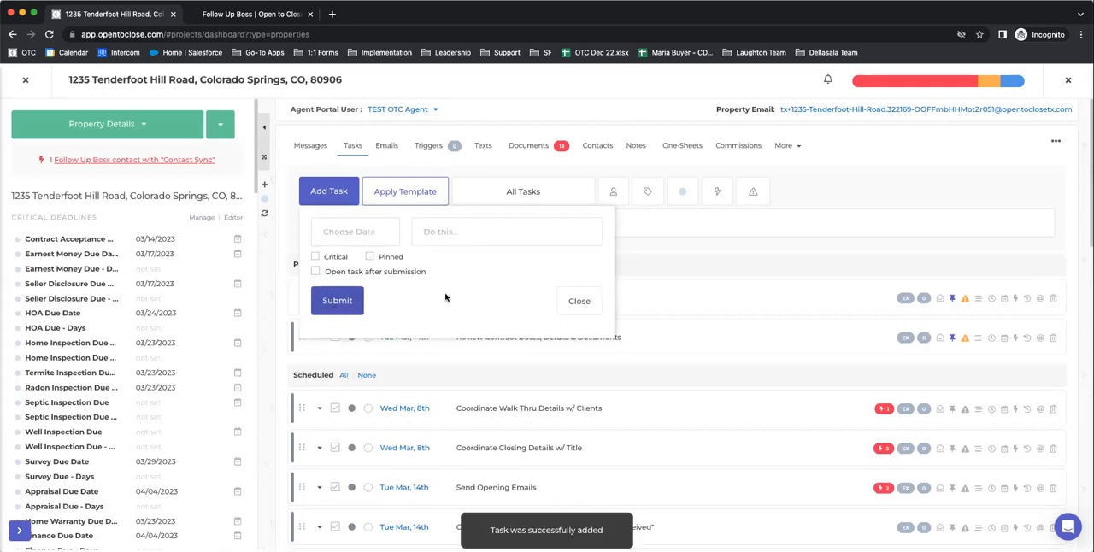
left_click(579, 299)
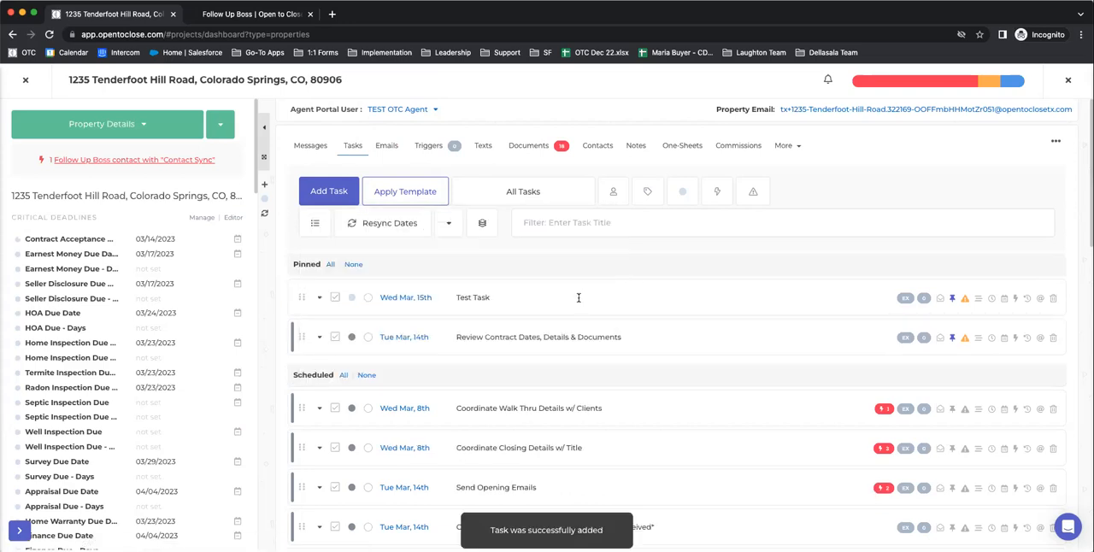
Expand the Test Task details, review the property's team user access, and close the property
left_click(319, 299)
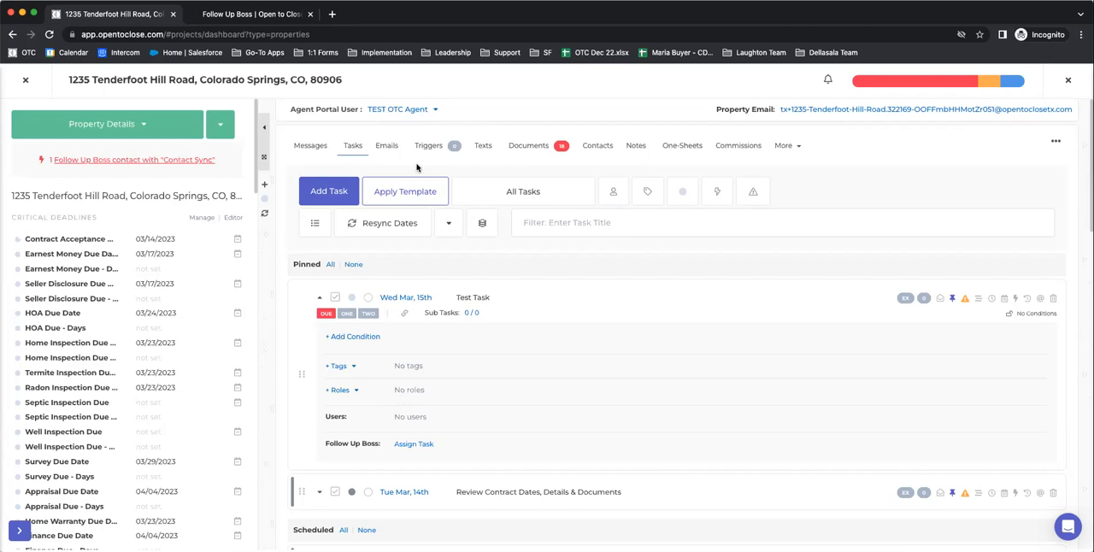
left_click(403, 112)
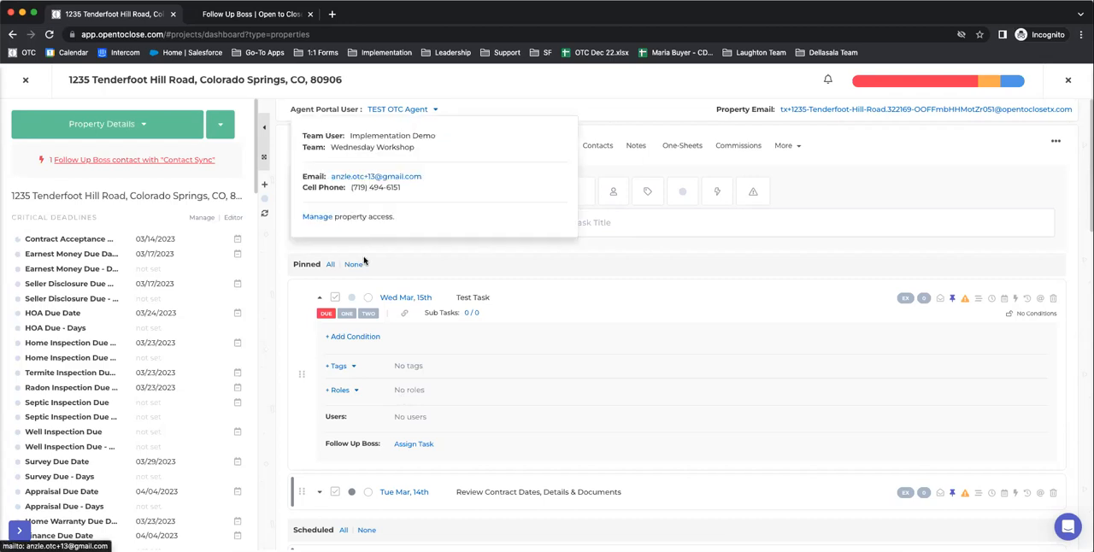
left_click(309, 216)
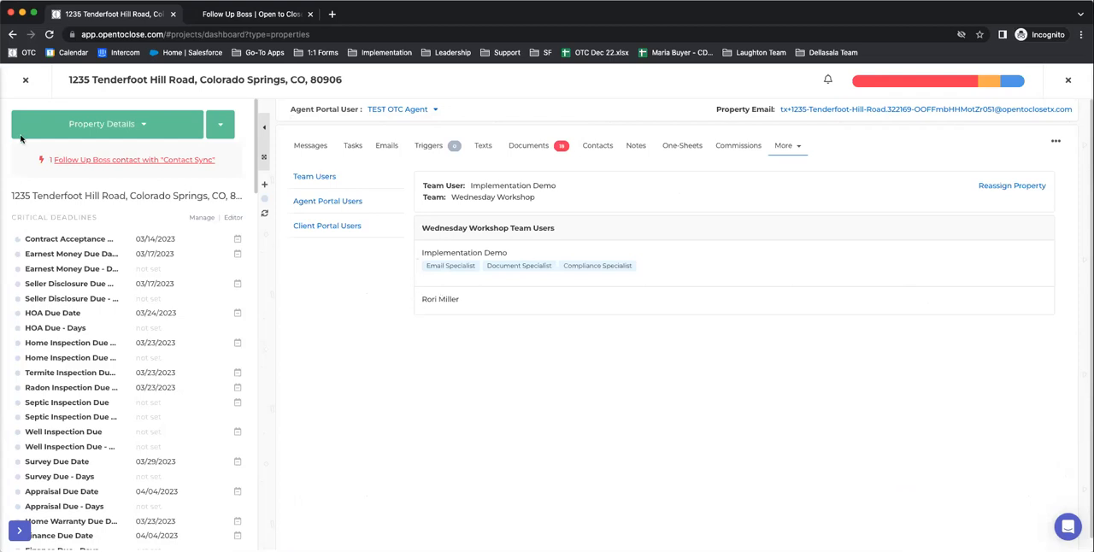
left_click(24, 79)
Review the users and roles of the Group Session team in Organization & Users, and return to the properties list
left_click(18, 392)
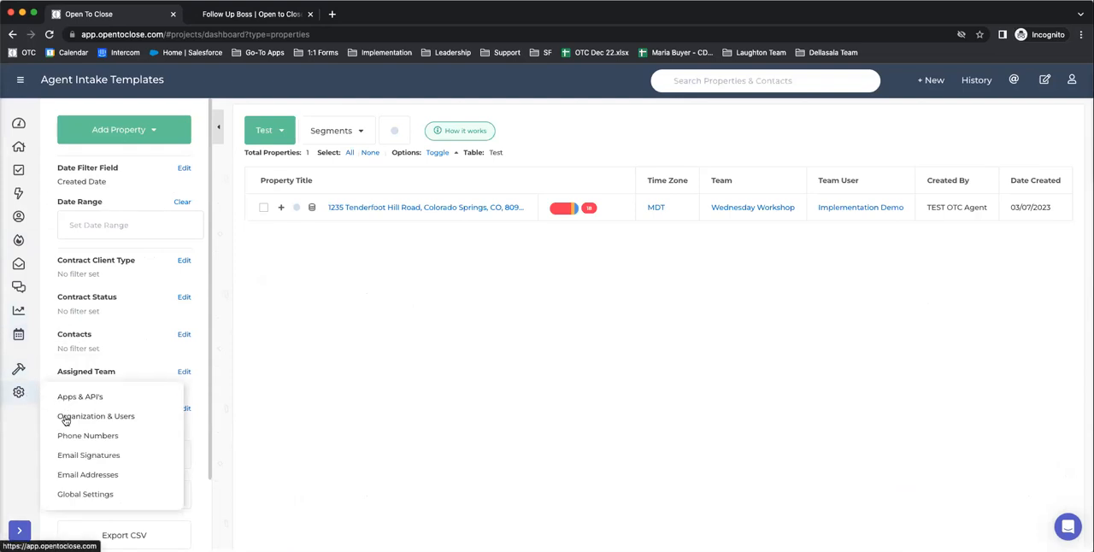
left_click(65, 421)
left_click(631, 136)
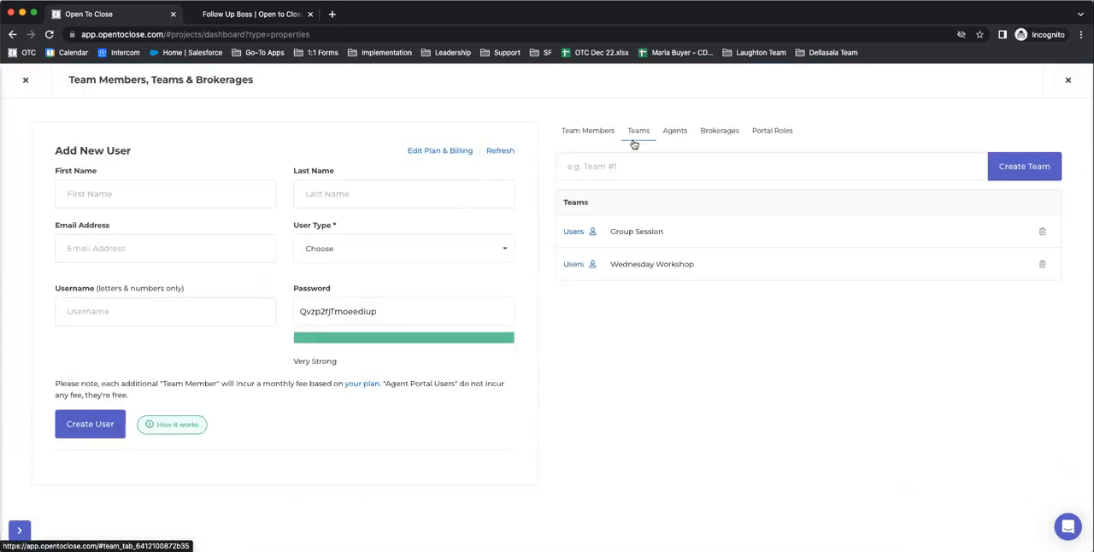
left_click(585, 236)
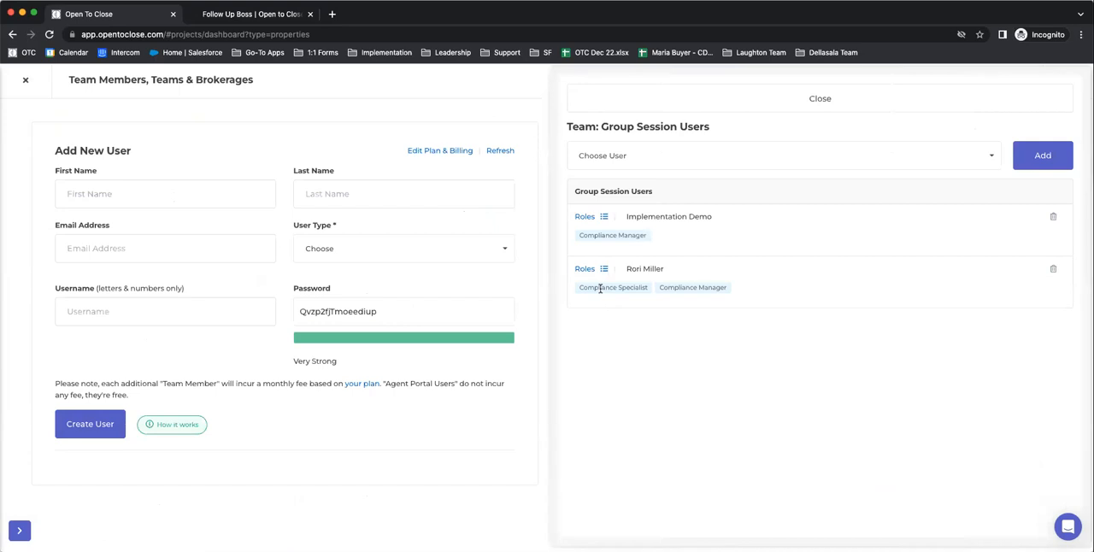
left_click(741, 114)
left_click(25, 80)
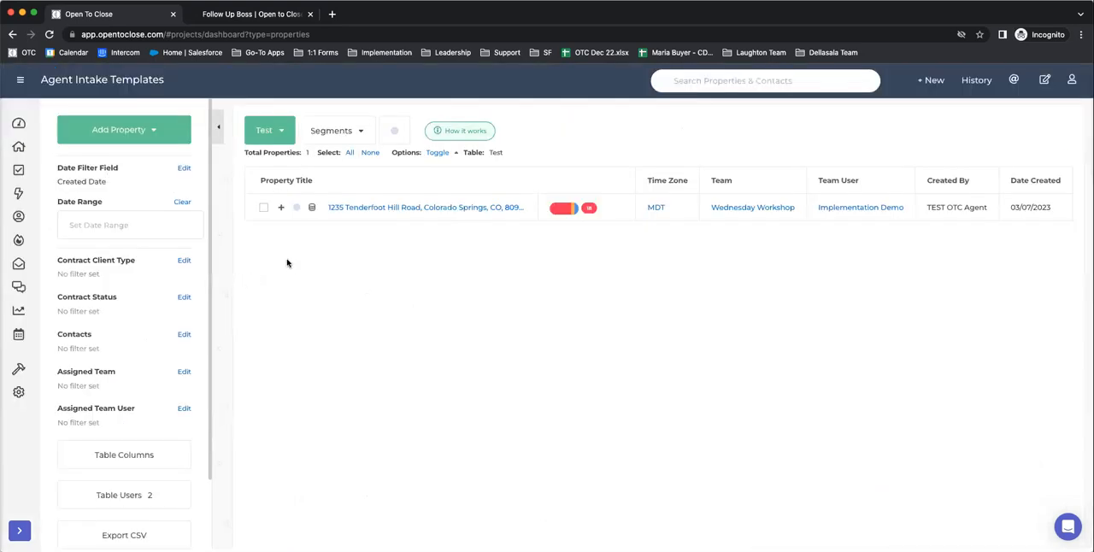
Reopen the property, expand the Test Task to review its roles, users and Follow Up Boss options, and close the property
left_click(359, 210)
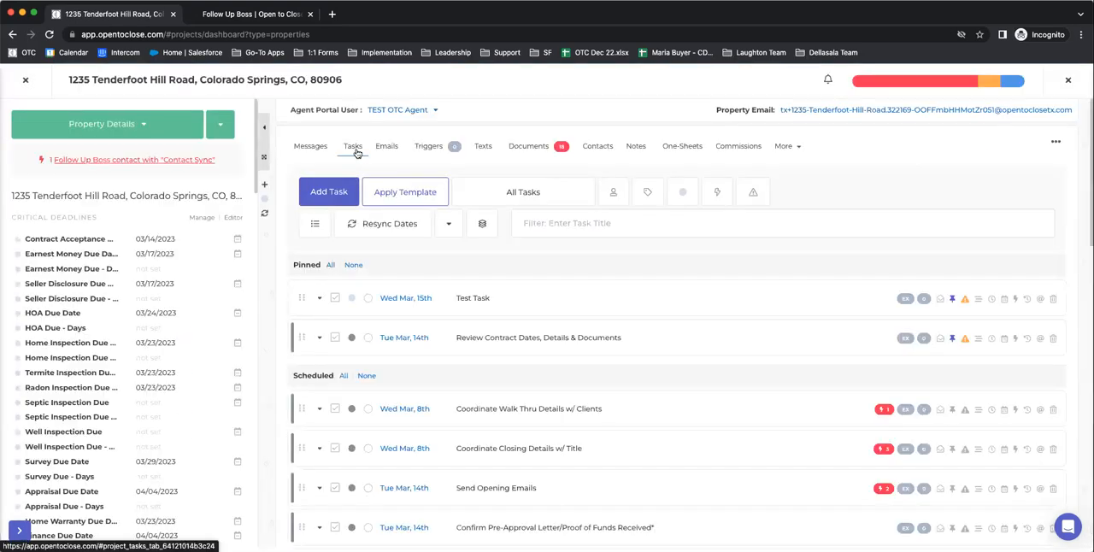
left_click(319, 299)
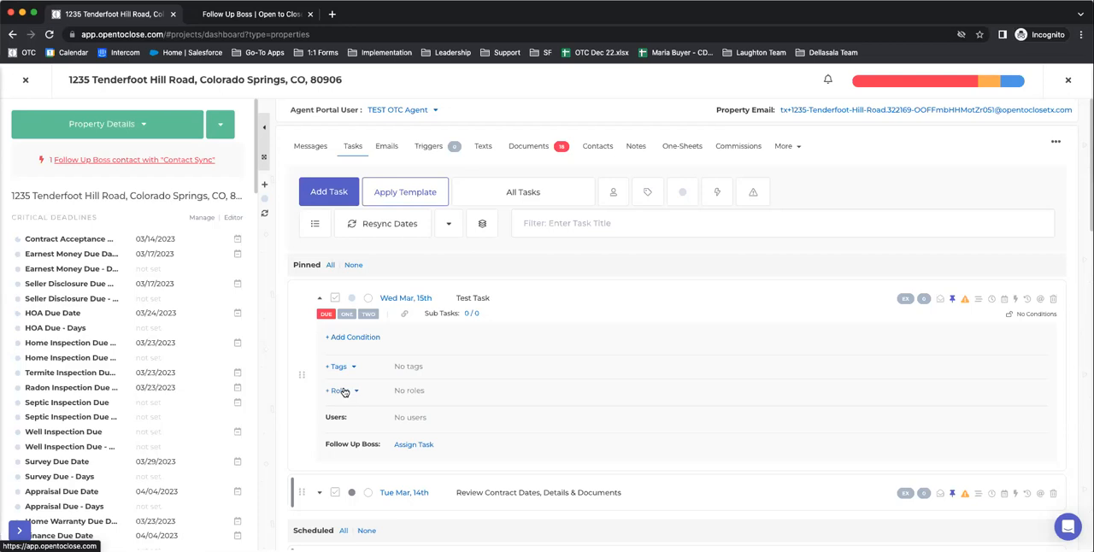
left_click(27, 80)
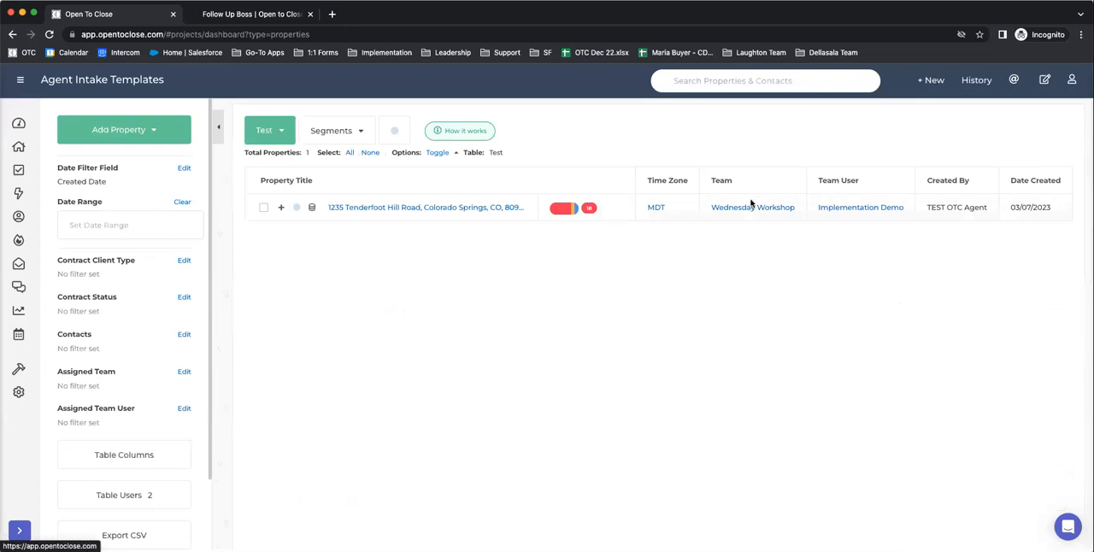
Start a new property from the Buyers Residential Contract intake form and assign it to the team user Implementation Demo
left_click(928, 83)
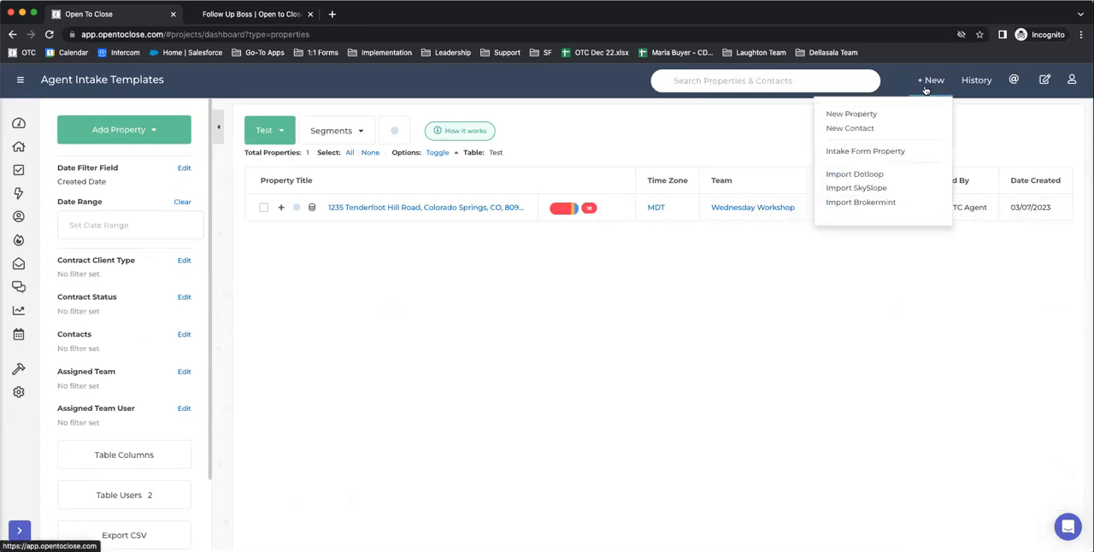
left_click(846, 153)
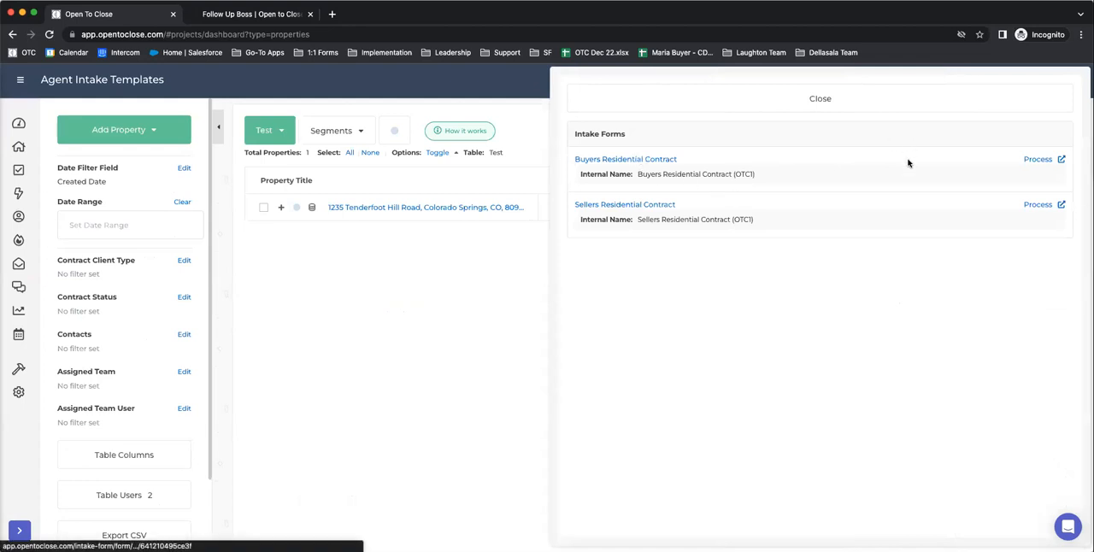
left_click(1040, 160)
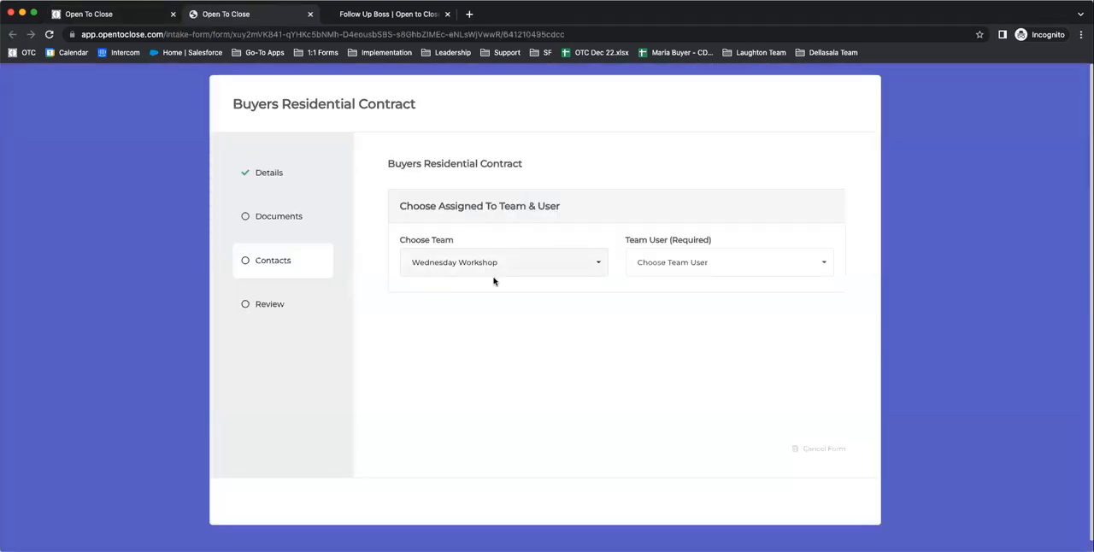
left_click(686, 266)
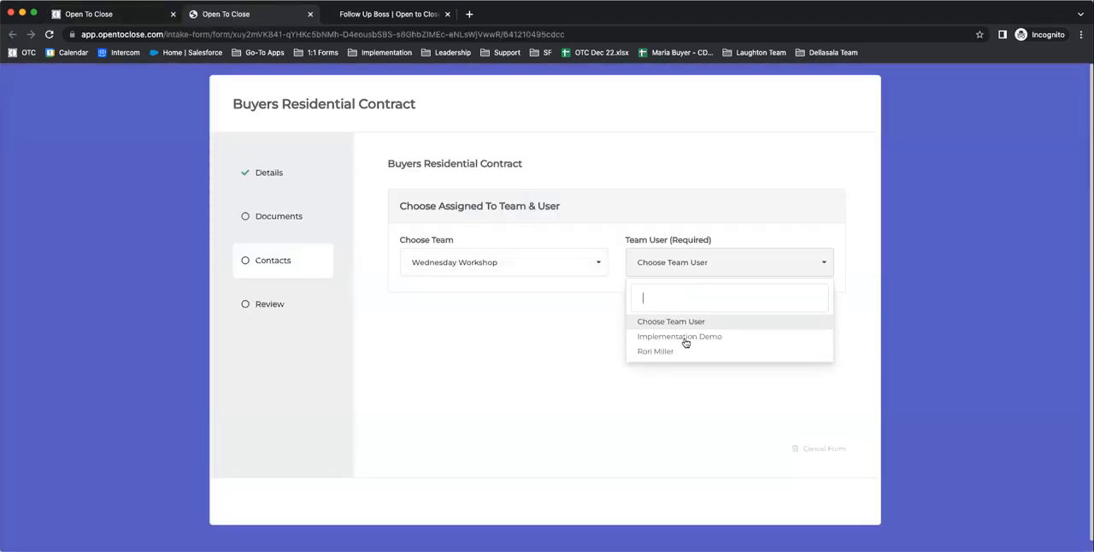
left_click(661, 342)
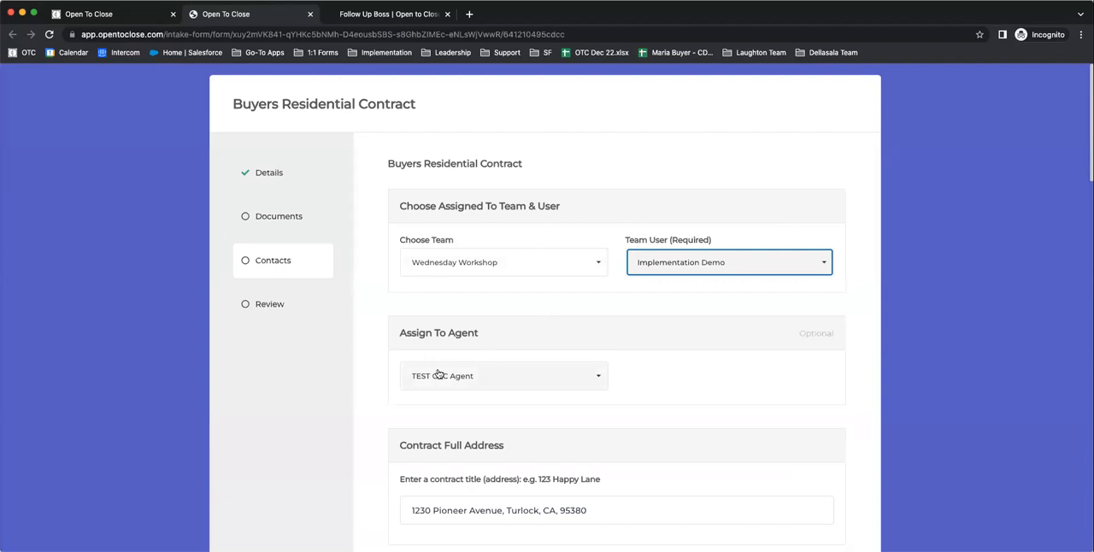
Set the Contract Acceptance Date to March 15, 2023 and Earnest Money Due - Days to 3
scroll(439, 373, "down", 5)
left_click(470, 230)
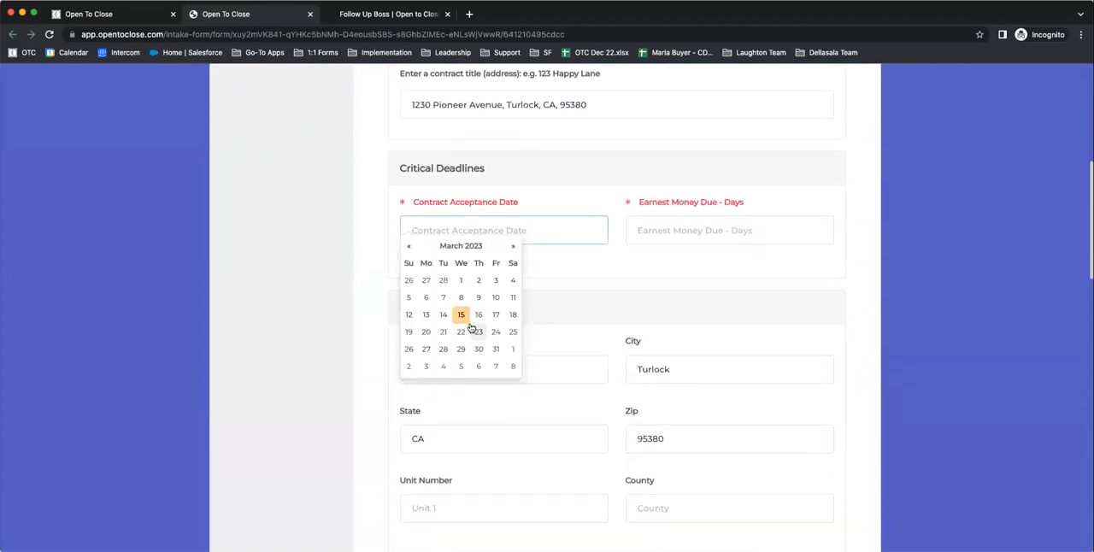
left_click(462, 312)
left_click(643, 242)
type("3")
Fill in the property details with status Pending, client type Buyer, closing date 03/31/2023 and purchase amount 1,500,000
scroll(584, 282, "down", 5)
scroll(584, 345, "down", 3)
left_click(479, 210)
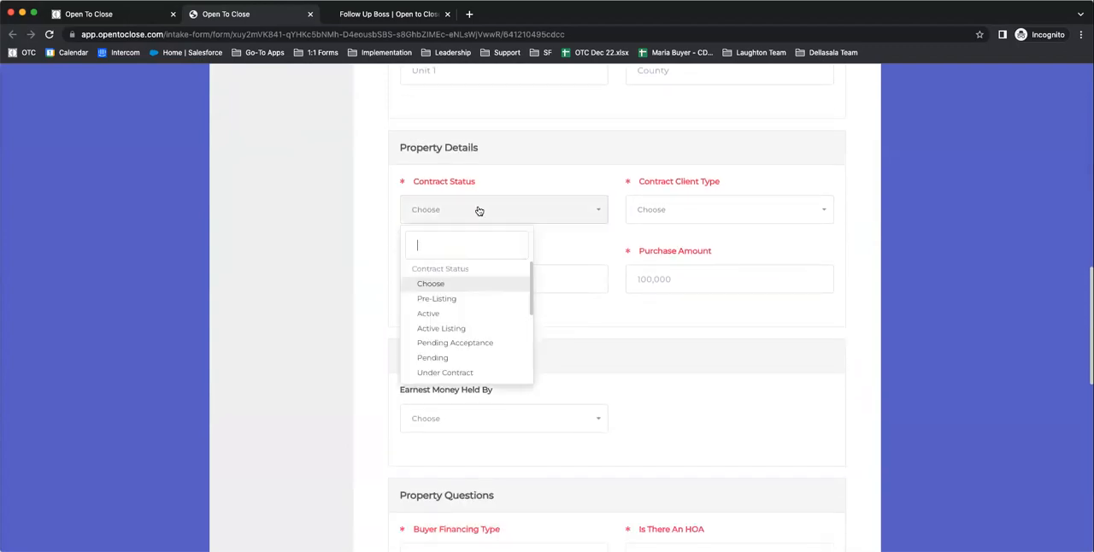
left_click(433, 358)
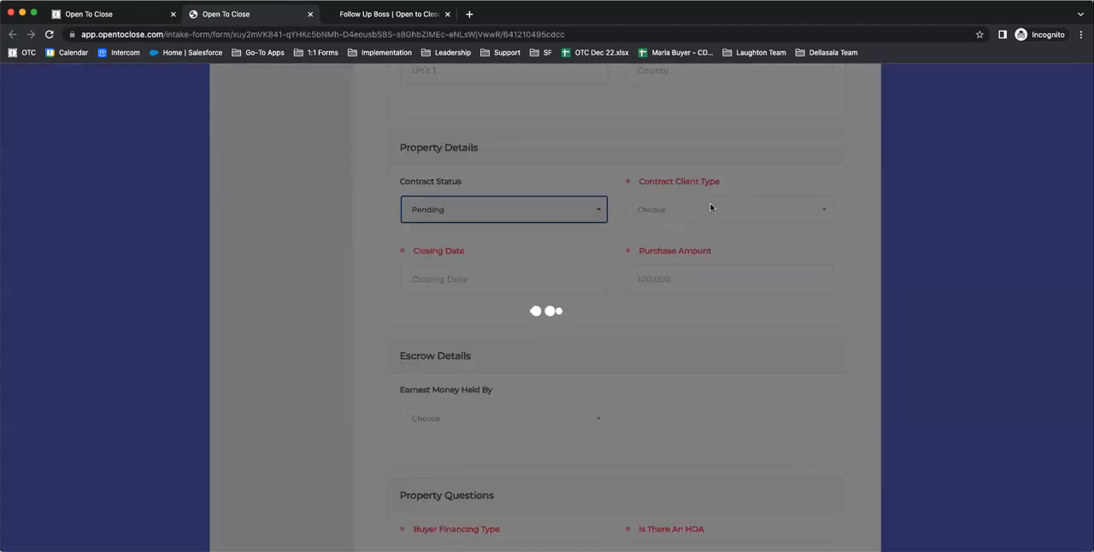
left_click(709, 209)
left_click(655, 299)
left_click(479, 280)
left_click(496, 221)
left_click(654, 278)
type("1,500,000")
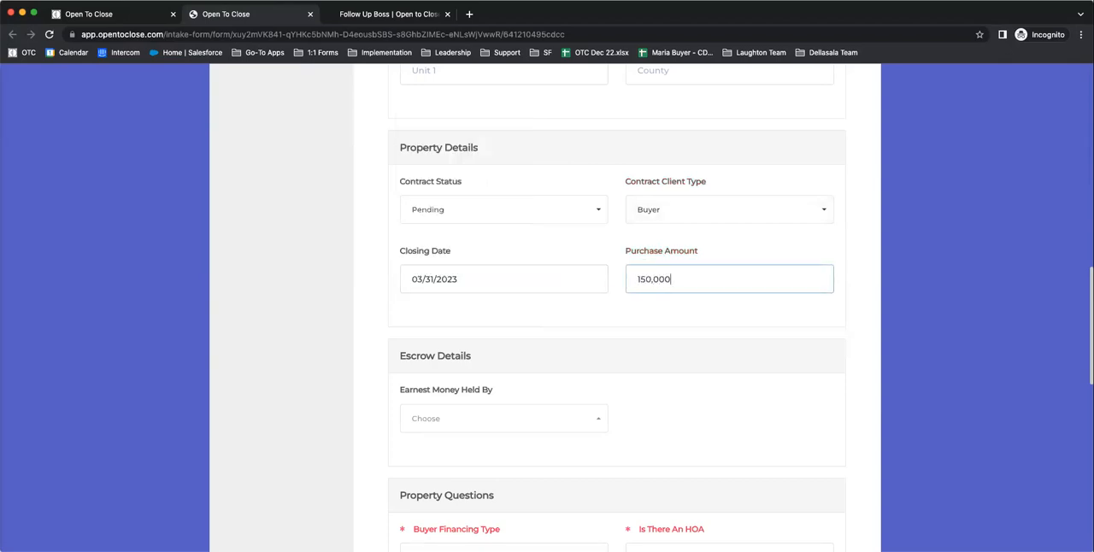
Set the Buyer Financing Type to Construction and answer Yes to Is There An HOA
scroll(487, 346, "down", 3)
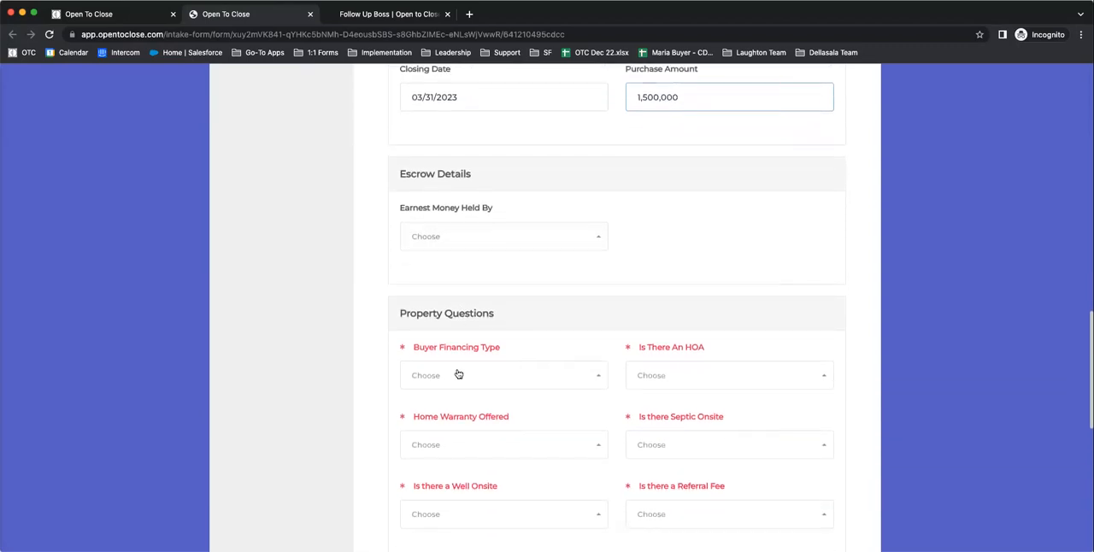
left_click(457, 374)
left_click(436, 317)
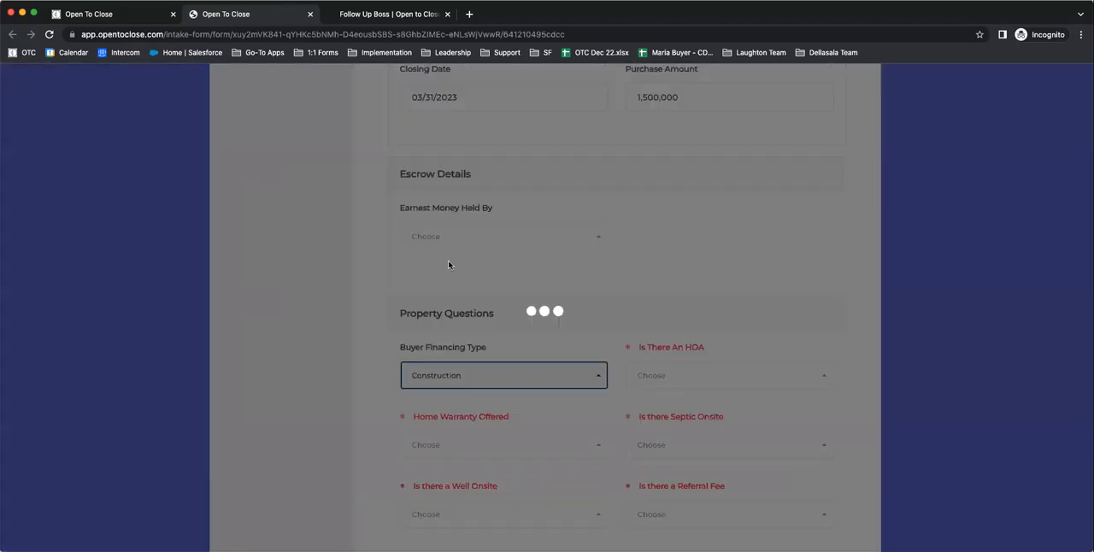
left_click(663, 386)
left_click(651, 465)
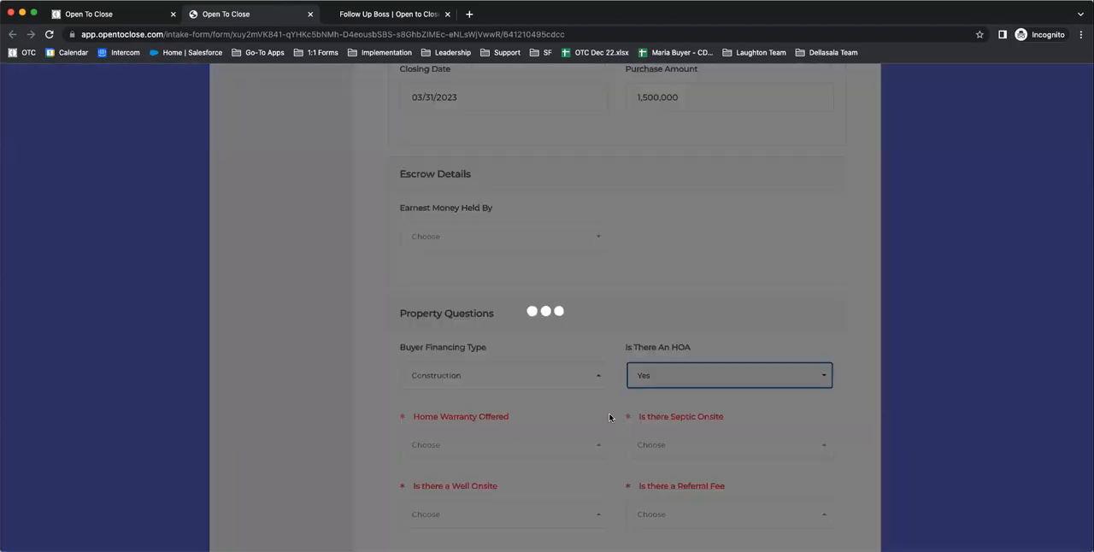
Answer Yes to the home warranty, septic onsite, well onsite and referral fee questions
scroll(561, 399, "down", 3)
scroll(561, 400, "down", 2)
left_click(476, 225)
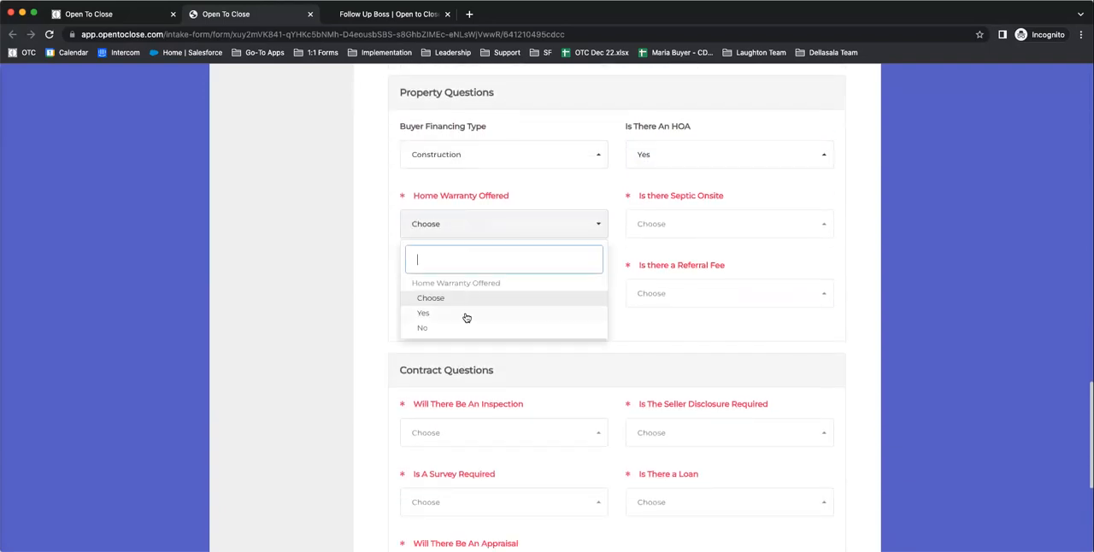
left_click(535, 311)
left_click(647, 231)
left_click(648, 314)
left_click(492, 300)
left_click(436, 383)
left_click(658, 294)
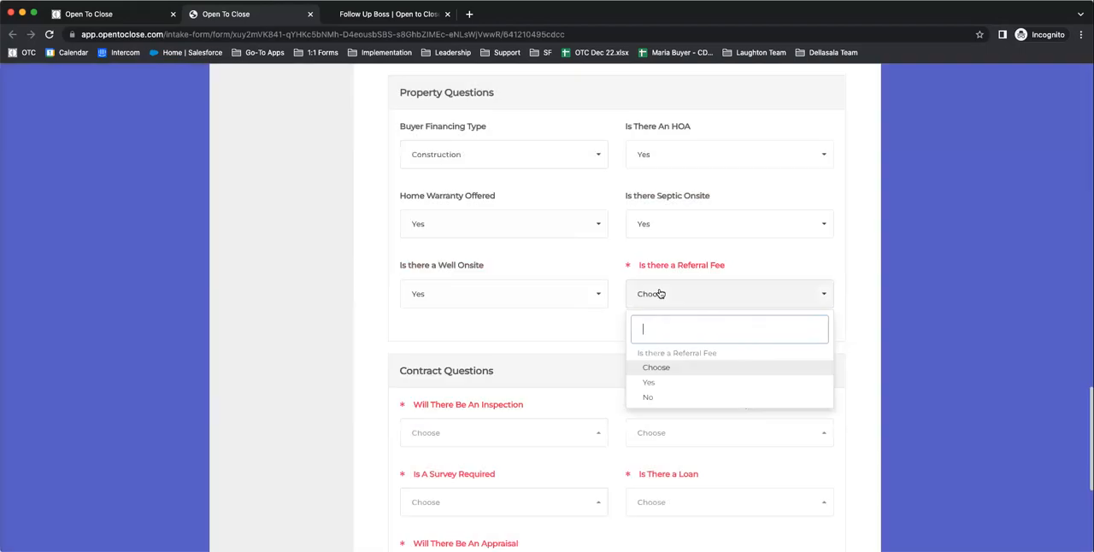
left_click(645, 383)
Answer Yes to the contract questions on inspection, seller disclosure, survey, loan and appraisal
scroll(525, 323, "down", 7)
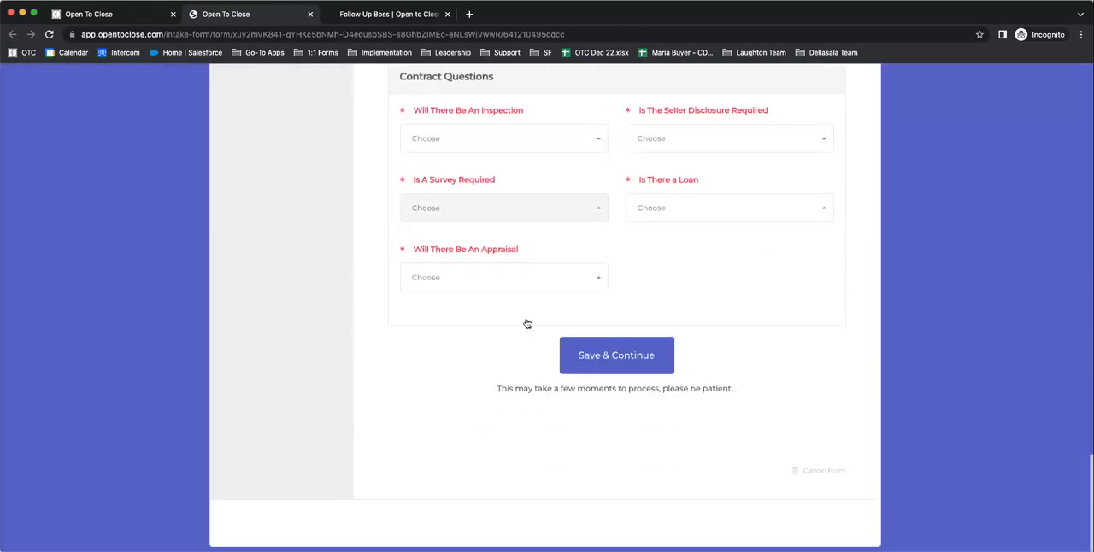
scroll(517, 299, "up", 4)
left_click(503, 291)
left_click(433, 379)
left_click(702, 298)
left_click(637, 379)
left_click(505, 360)
left_click(430, 451)
left_click(684, 368)
left_click(665, 439)
left_click(455, 426)
left_click(422, 508)
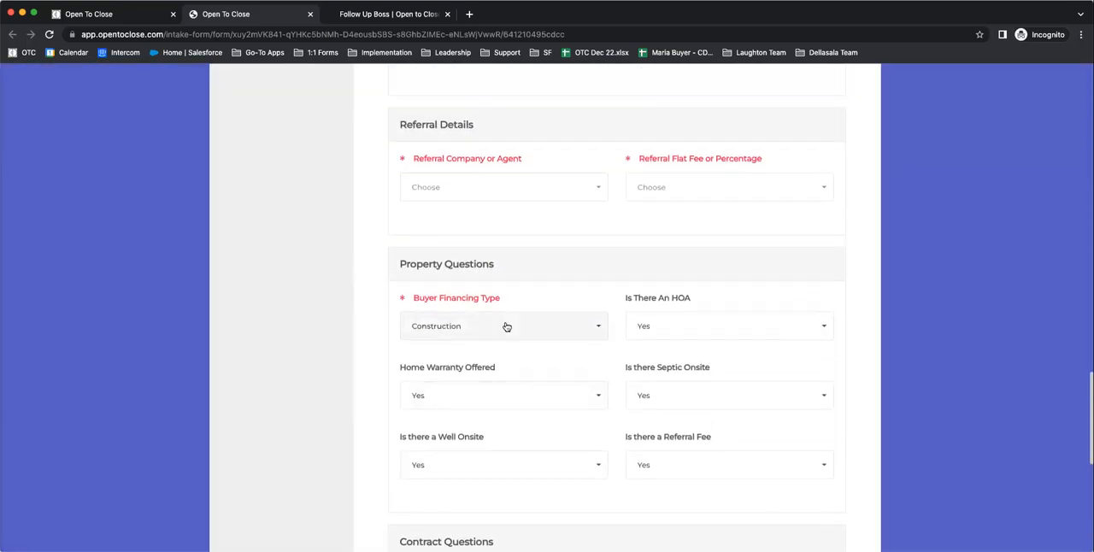
Choose the buyer financing type again and complete the required Referral Details, entering 3 as the fee value
left_click(508, 327)
left_click(435, 402)
left_click(453, 335)
left_click(442, 415)
left_click(466, 347)
left_click(436, 440)
left_click(656, 346)
left_click(657, 425)
left_click(484, 409)
type("3")
Set the seller disclosure, HOA, home, septic and well inspection, survey, appraisal and finance due days to 3, and continue to the contacts
scroll(569, 199, "up", 15)
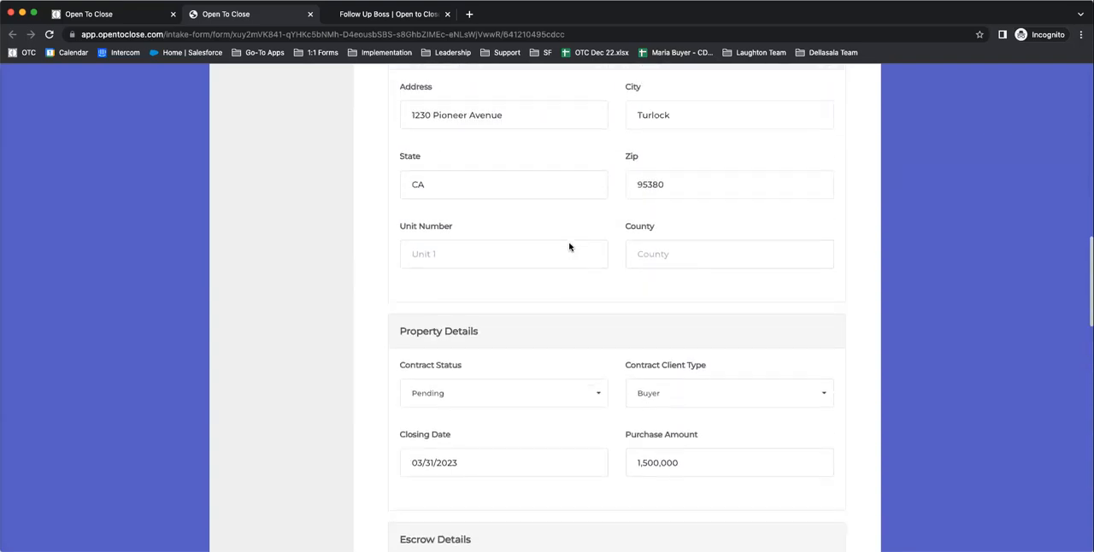
scroll(570, 247, "up", 1)
left_click(478, 270)
type("3")
left_click(645, 271)
type("3")
left_click(530, 346)
type("3")
left_click(662, 341)
type("3")
left_click(499, 401)
type("3")
left_click(732, 400)
type("3")
left_click(530, 482)
type("3")
key("Tab")
type("3")
scroll(513, 373, "down", 10)
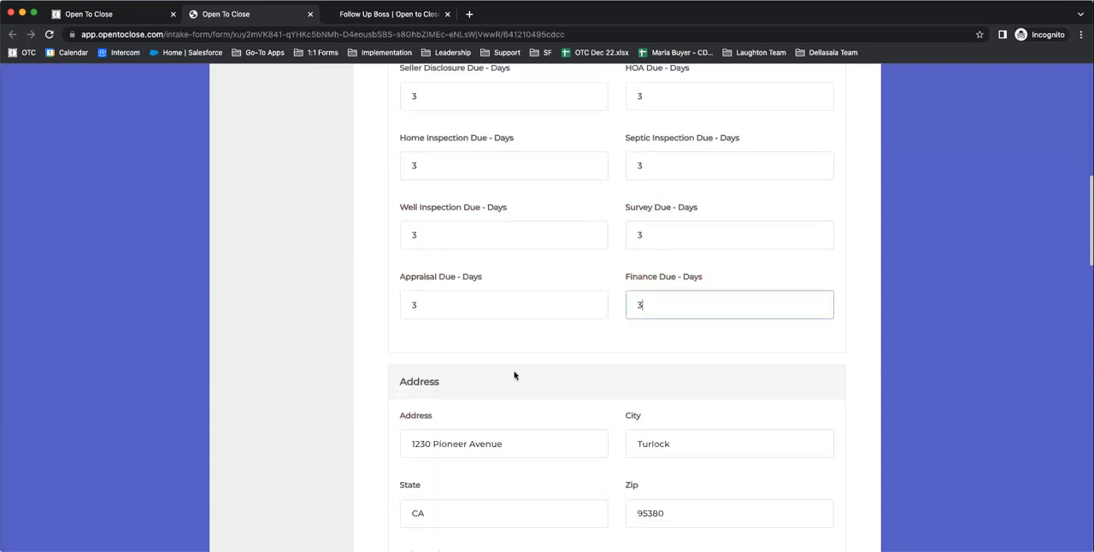
left_click(584, 375)
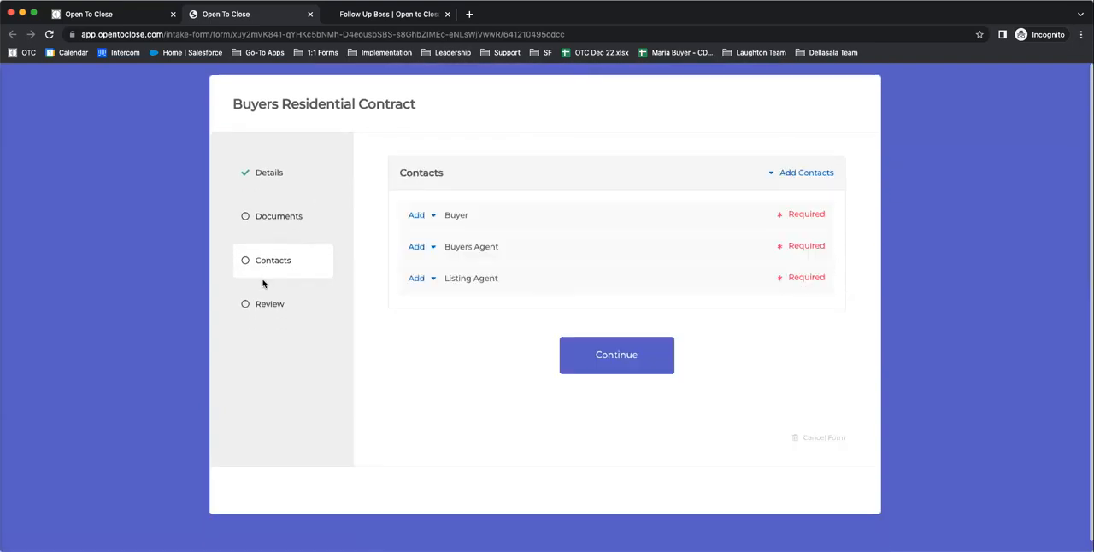
Add an existing CRM contact as the Buyer by searching the contacts for "sample"
left_click(422, 216)
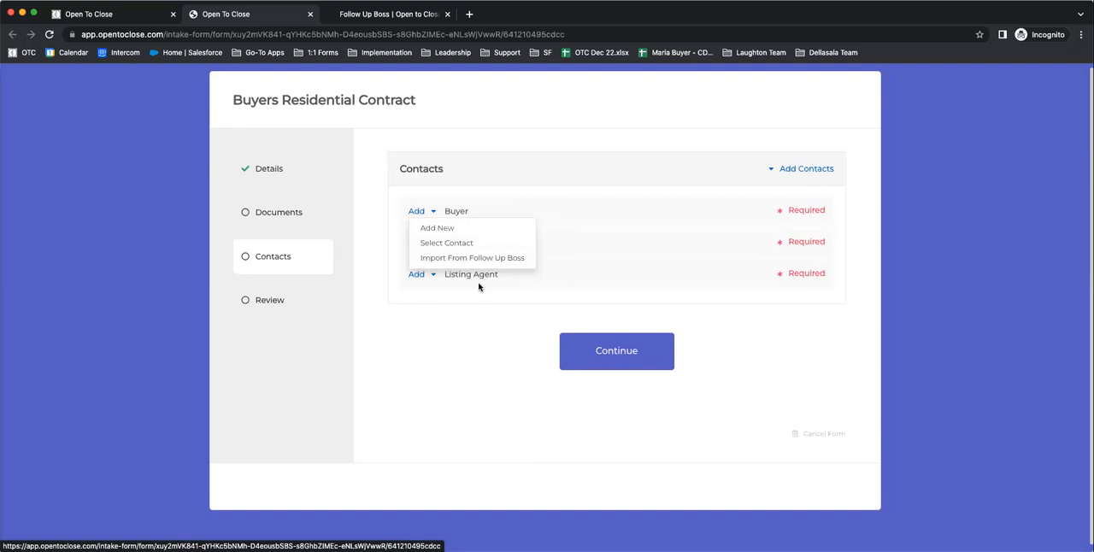
left_click(434, 245)
type("sample")
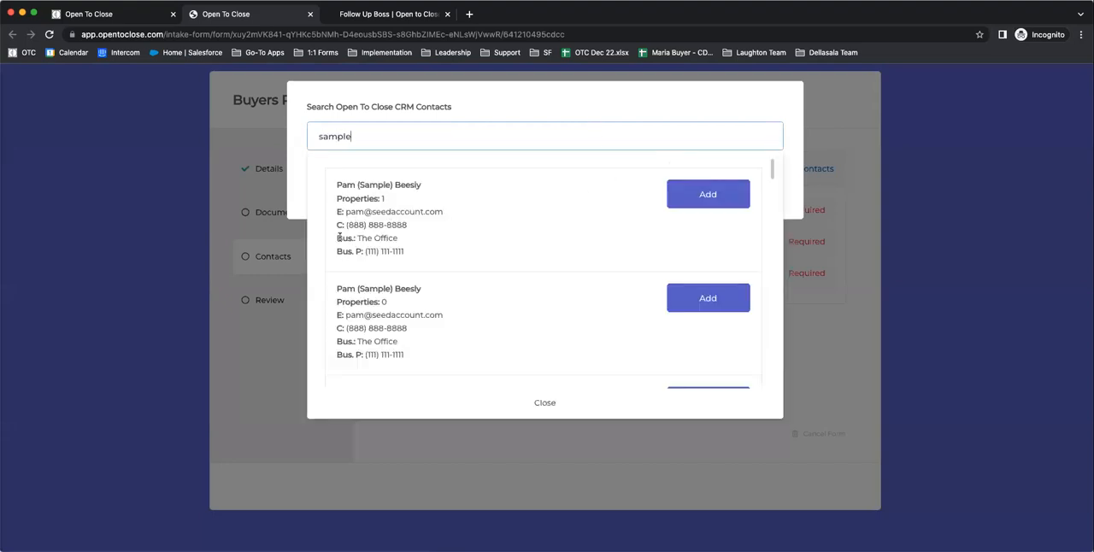
left_click(694, 195)
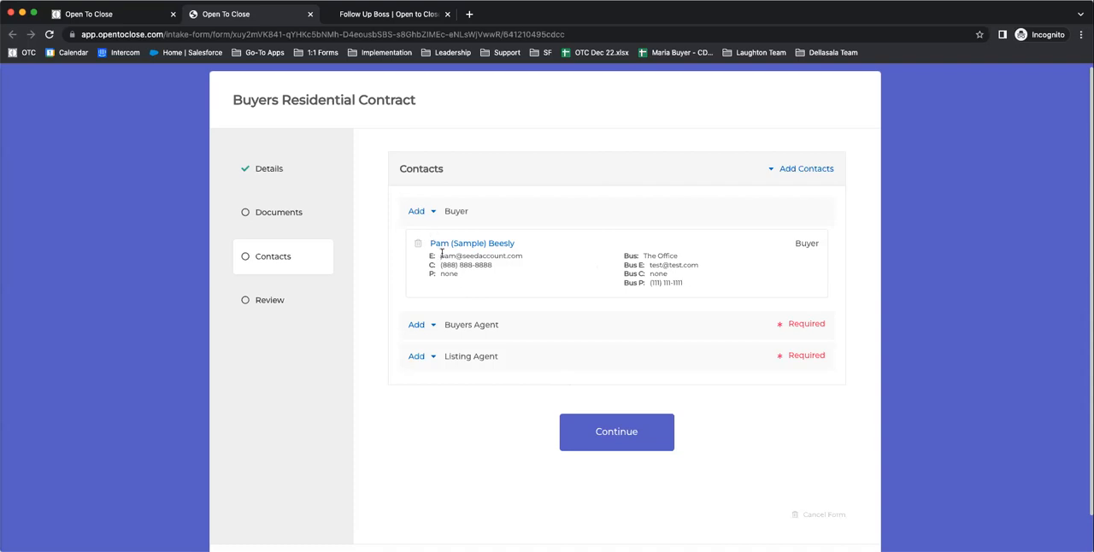
Return to the properties list, open the existing property's contacts, and expand the Buyer contact to examine its details and calendar invitation option
left_click(89, 16)
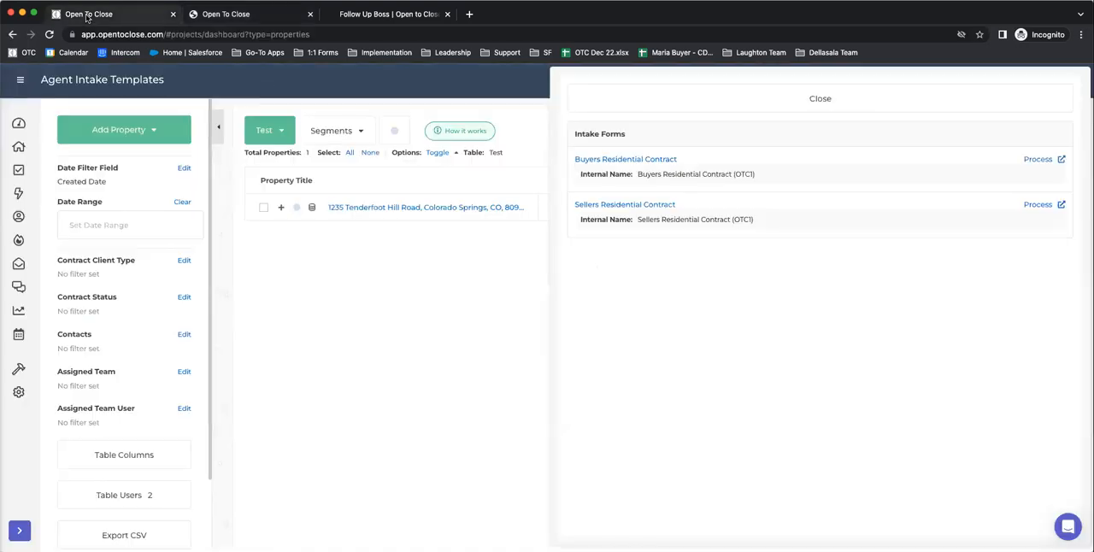
left_click(684, 104)
left_click(411, 209)
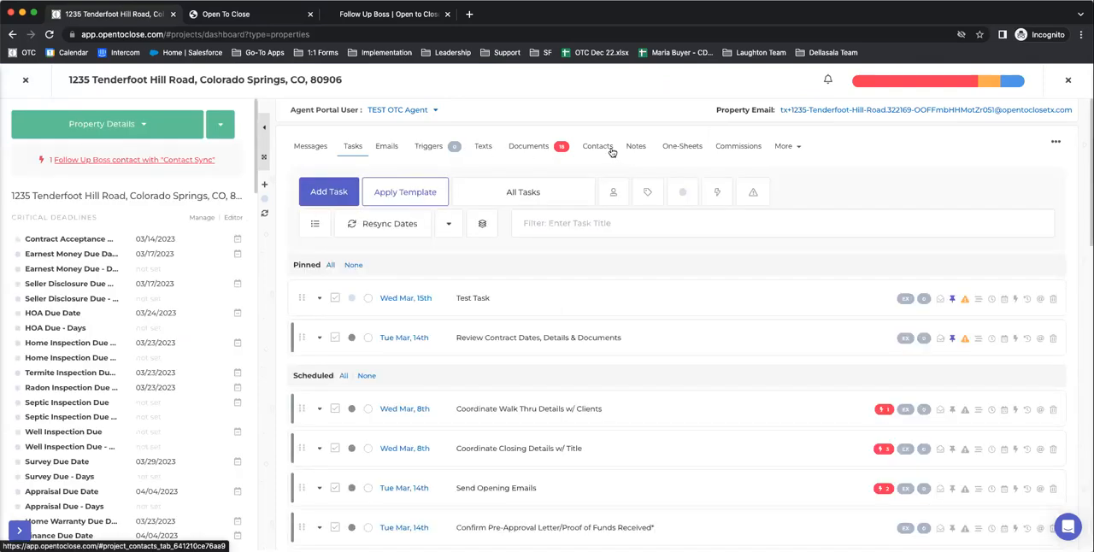
left_click(610, 152)
left_click(363, 261)
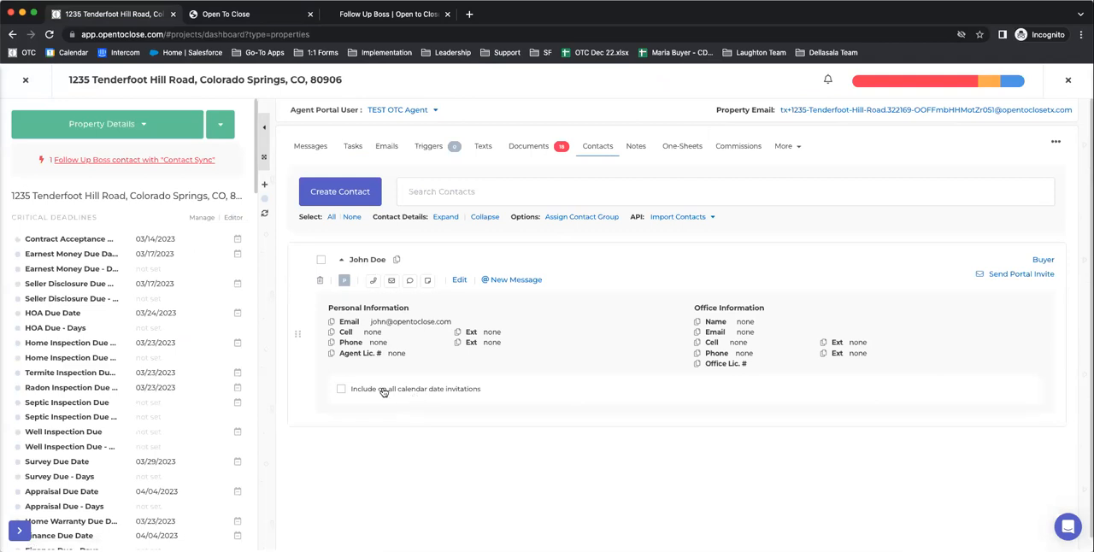
Check the Buyer contact in the intake form against the property's contact, and close the property
left_click(201, 16)
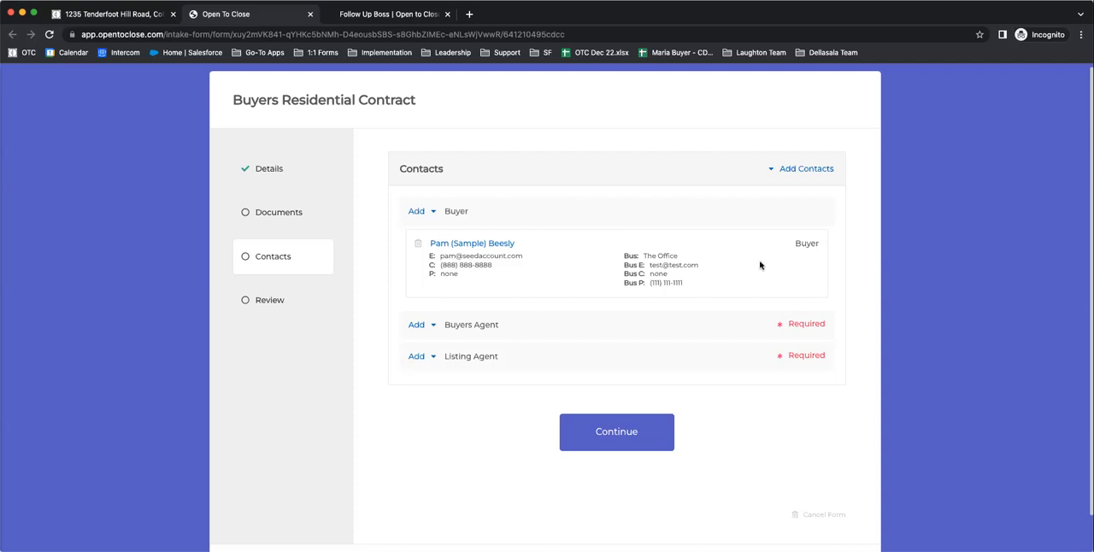
left_click(100, 16)
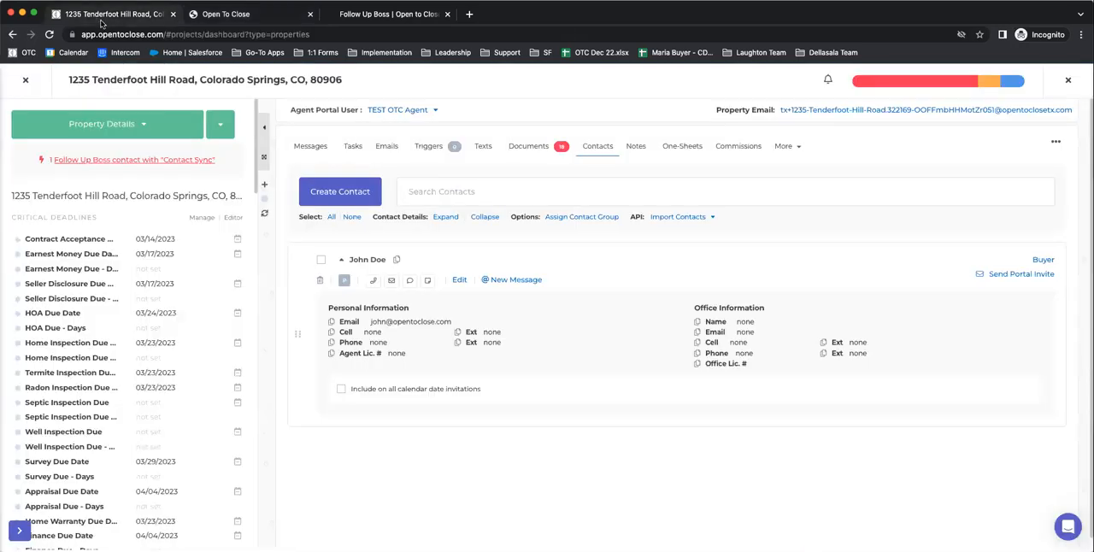
left_click(1060, 80)
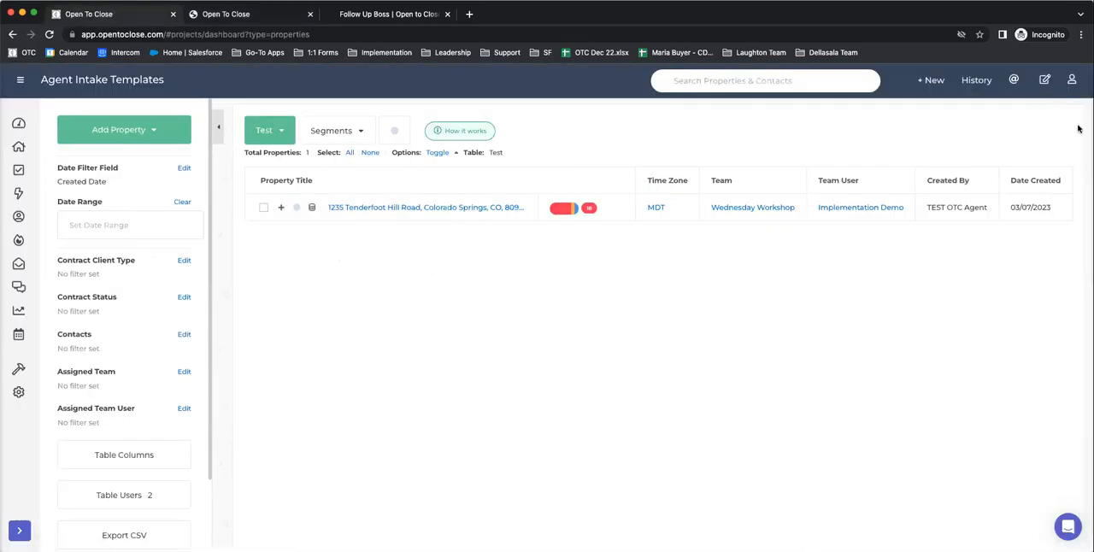
Open the Idea Lab and browse the list of submitted feature ideas
left_click(1071, 82)
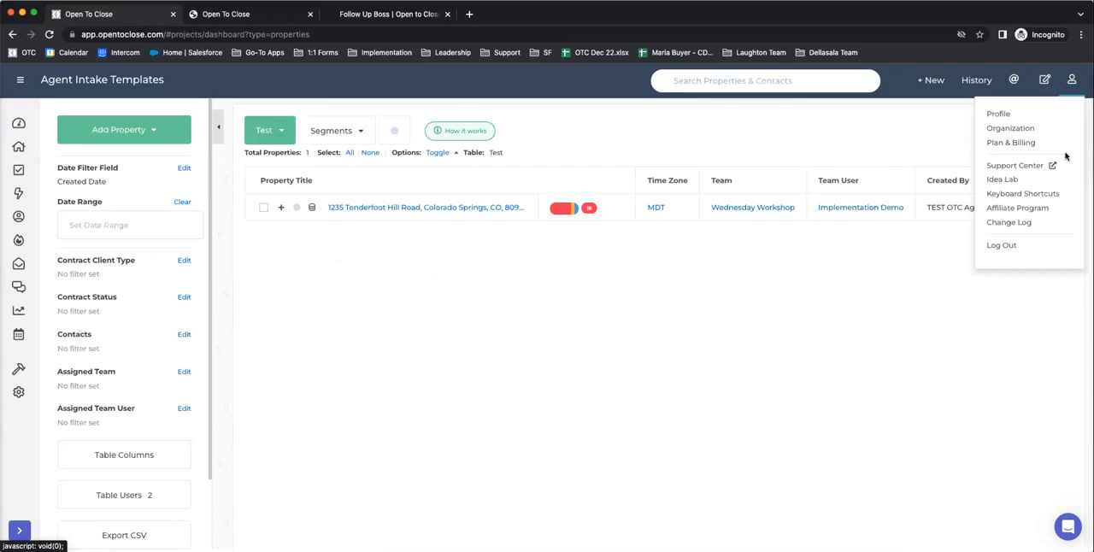
left_click(1006, 184)
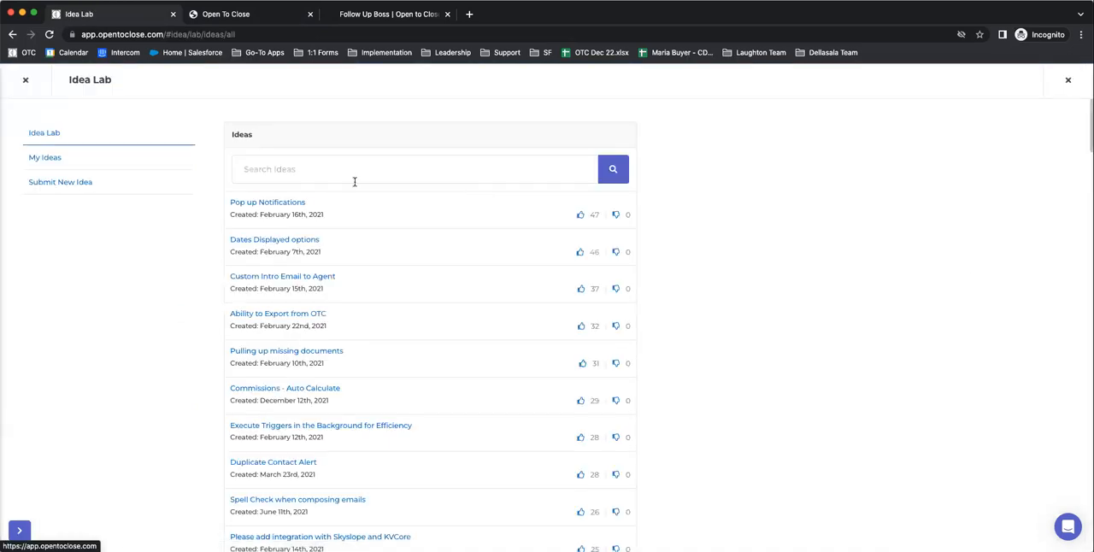
left_click(262, 168)
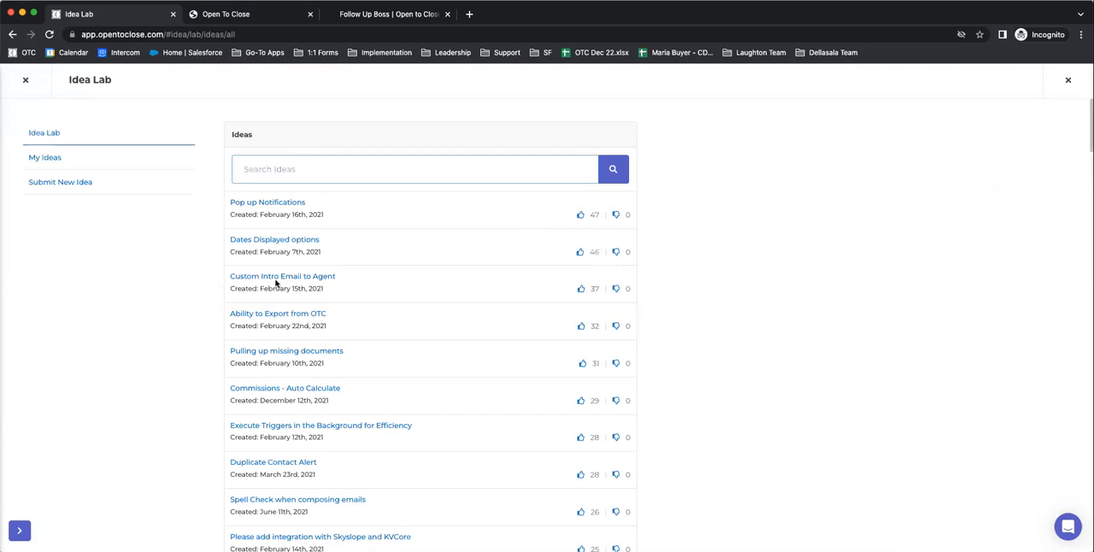
scroll(415, 248, "down", 5)
scroll(416, 248, "down", 20)
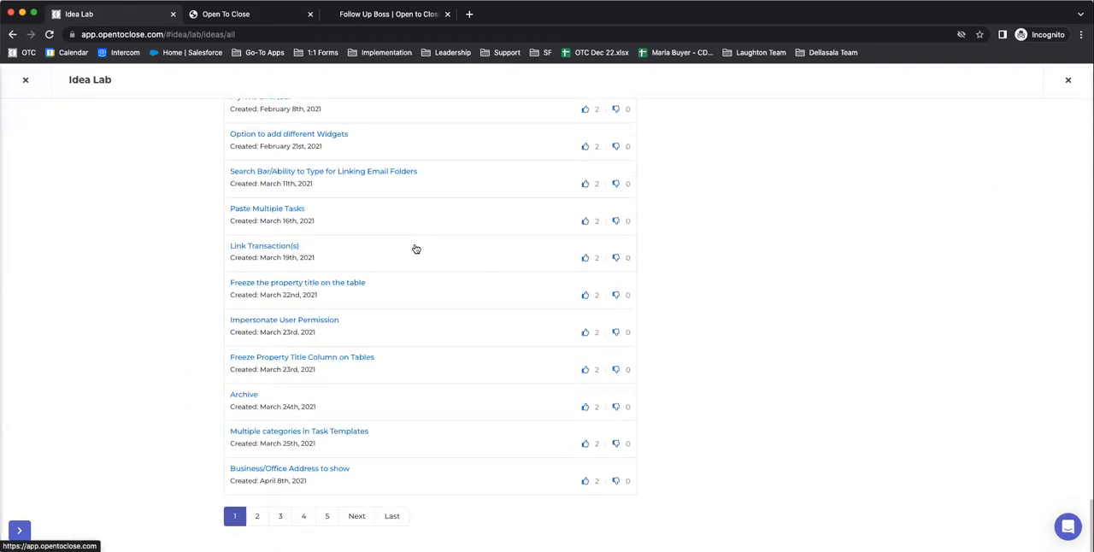
Go back to the start of the submitted ideas list and close the Idea Lab
scroll(415, 249, "up", 15)
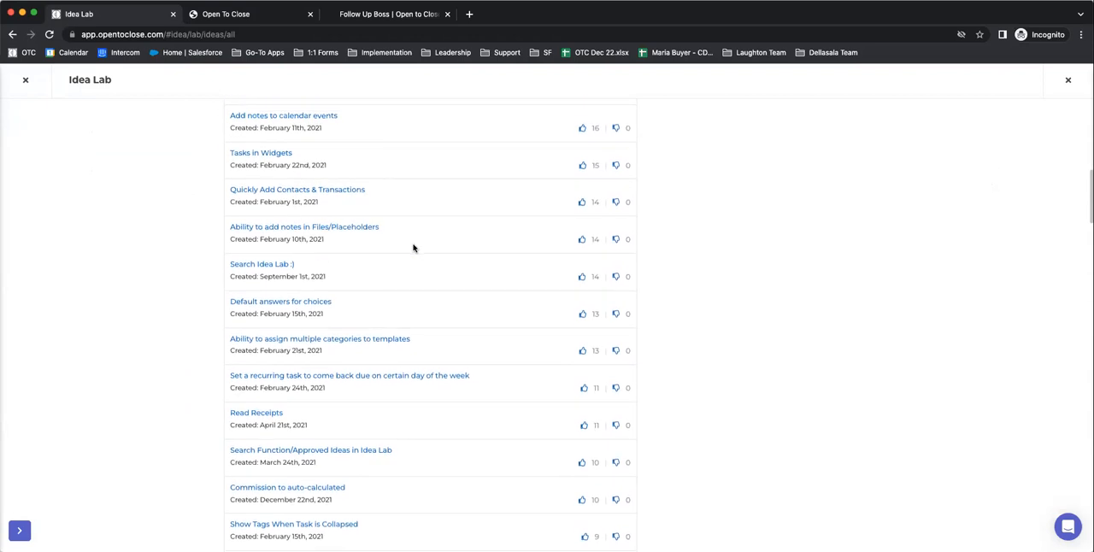
scroll(403, 249, "up", 10)
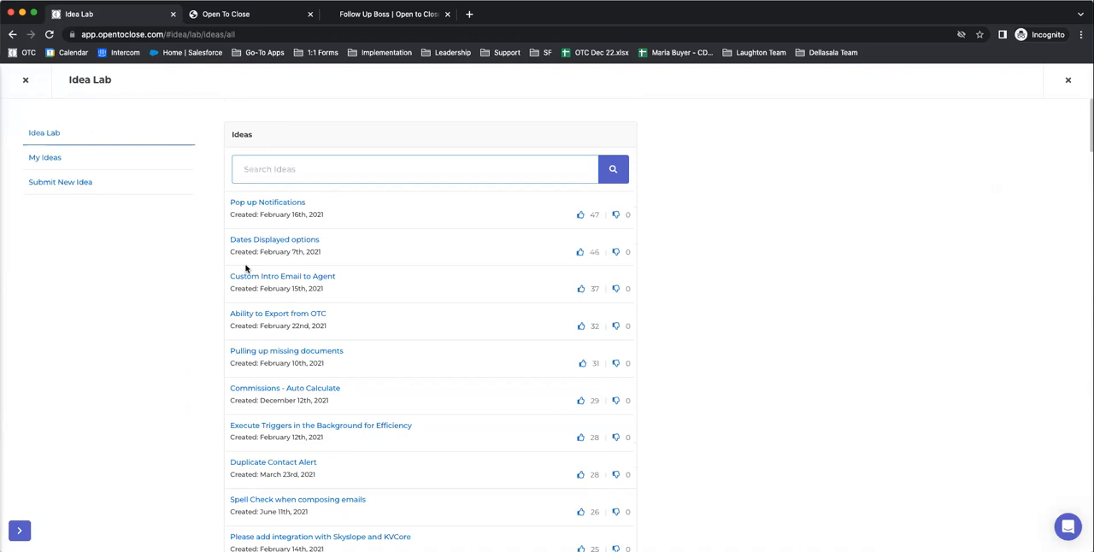
left_click(25, 80)
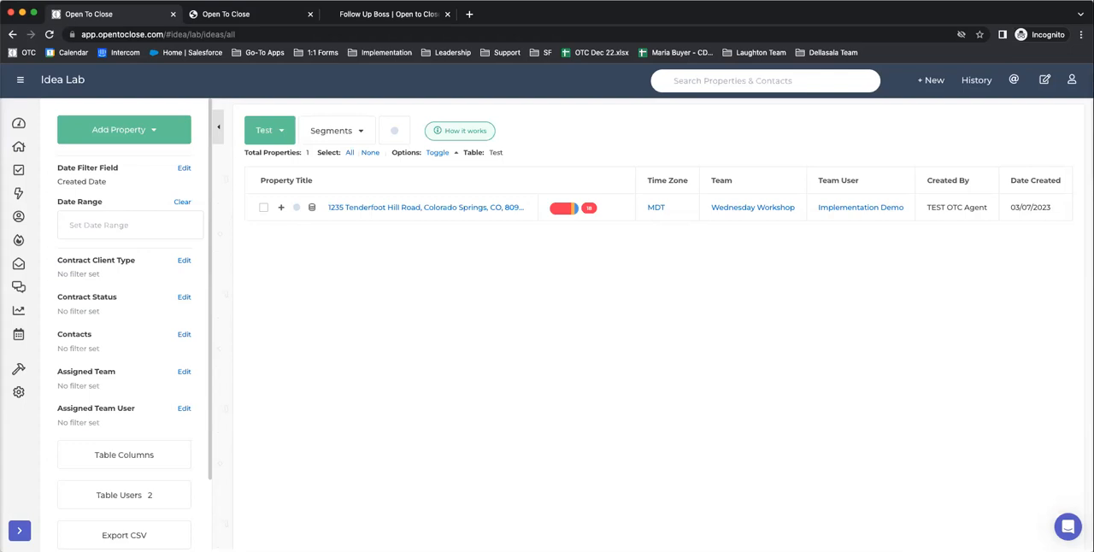
Return to the Buyers Residential Contract intake form and open a blank contact entry for the Buyers Agent role
left_click(203, 16)
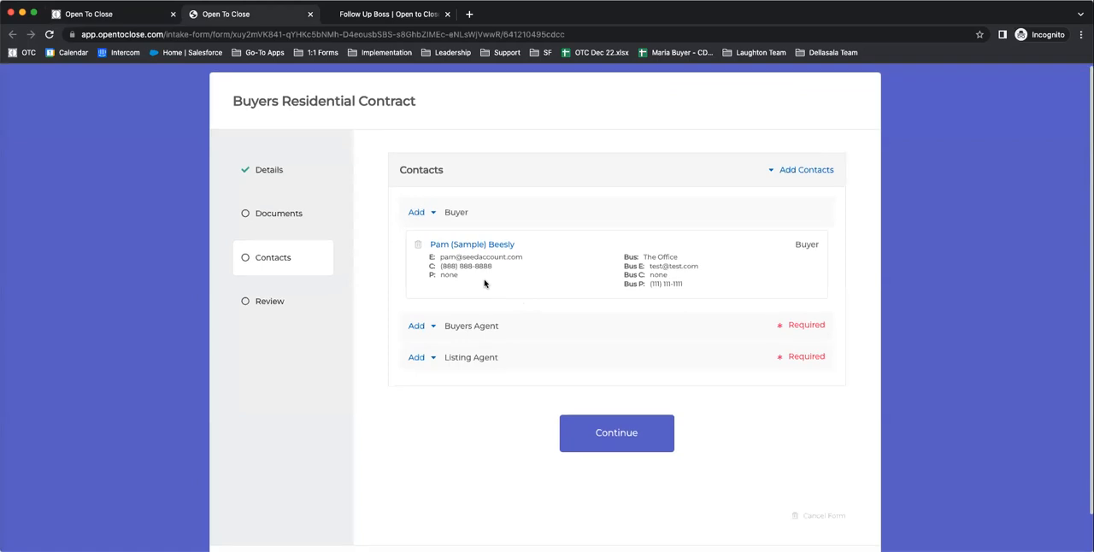
left_click(97, 17)
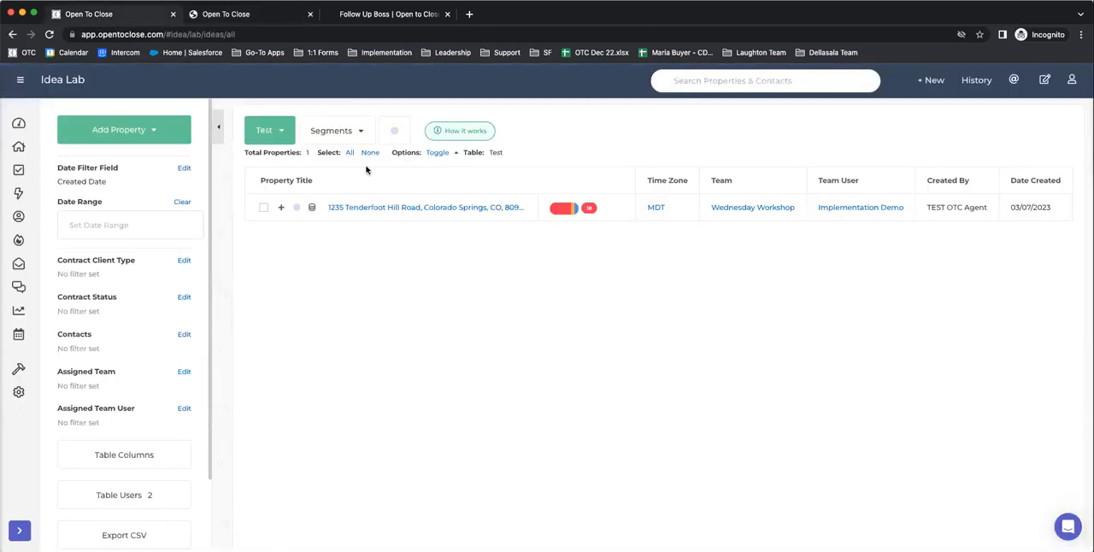
left_click(204, 16)
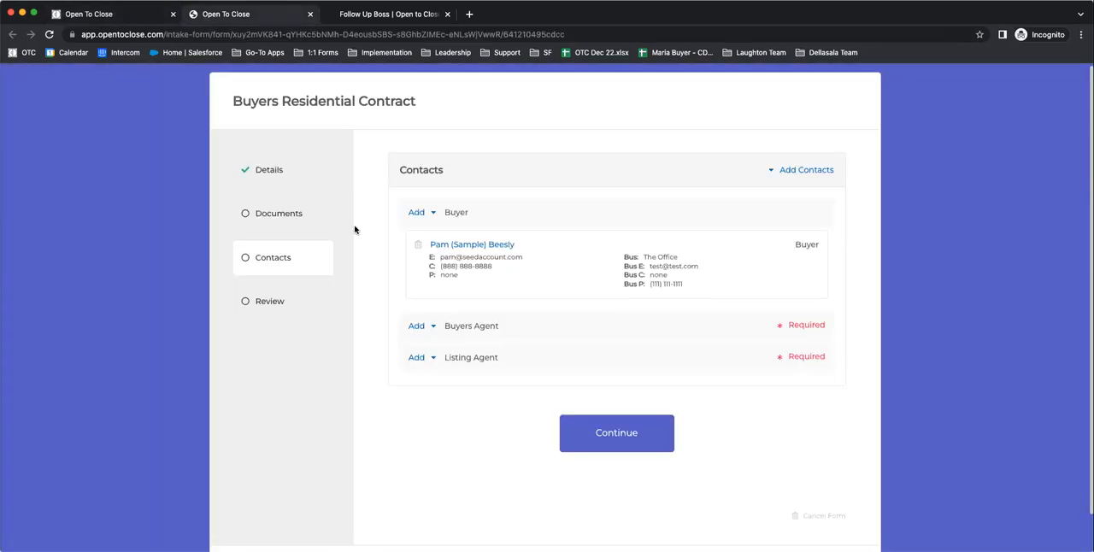
left_click(417, 329)
left_click(430, 343)
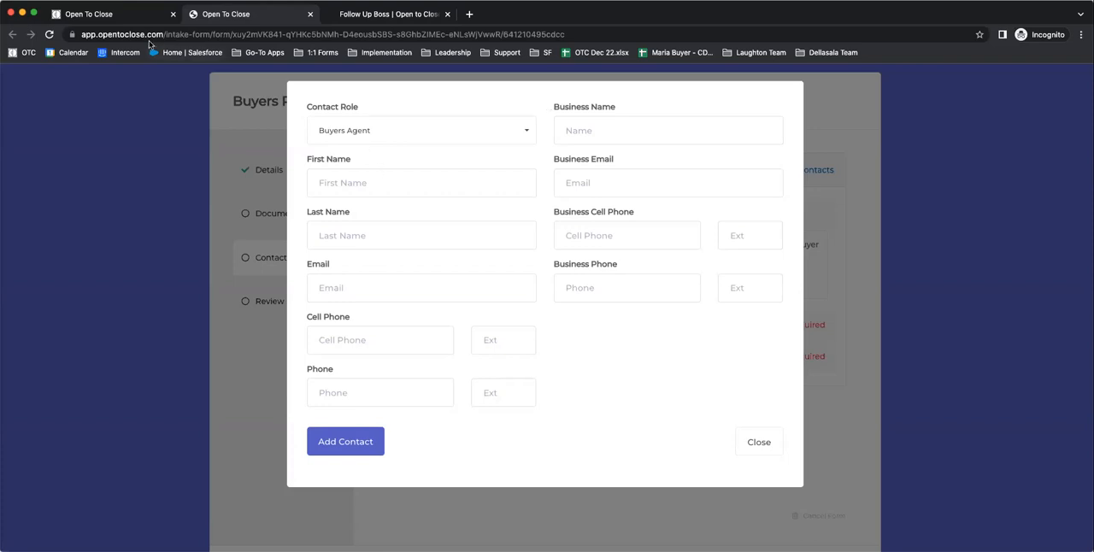
left_click(114, 14)
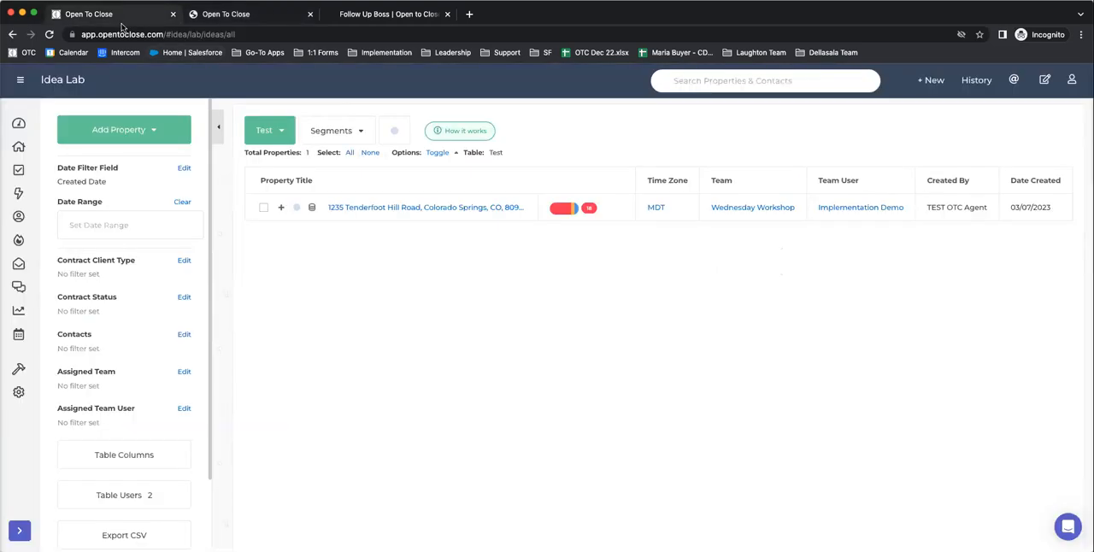
left_click(403, 210)
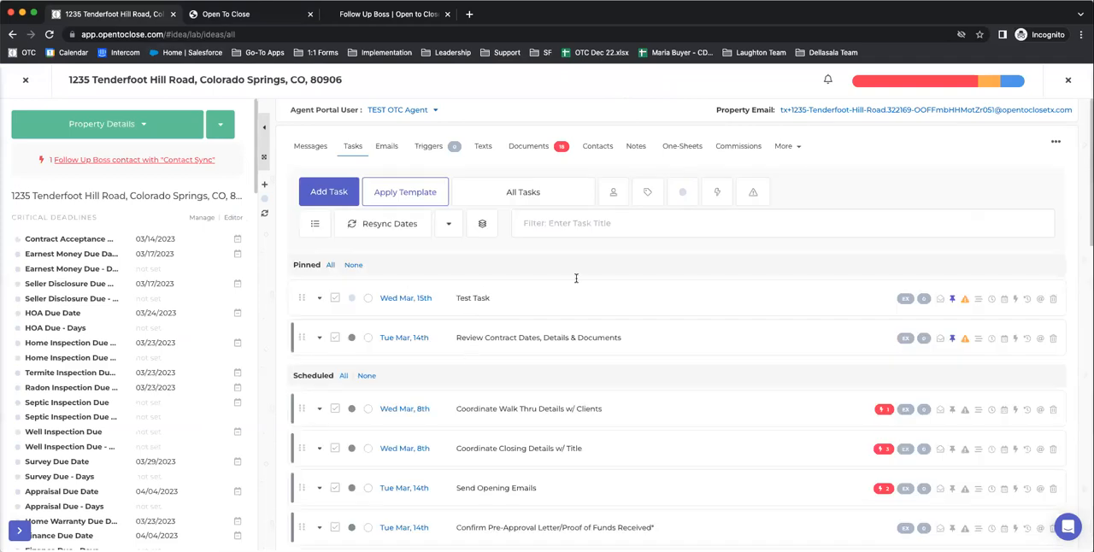
left_click(598, 145)
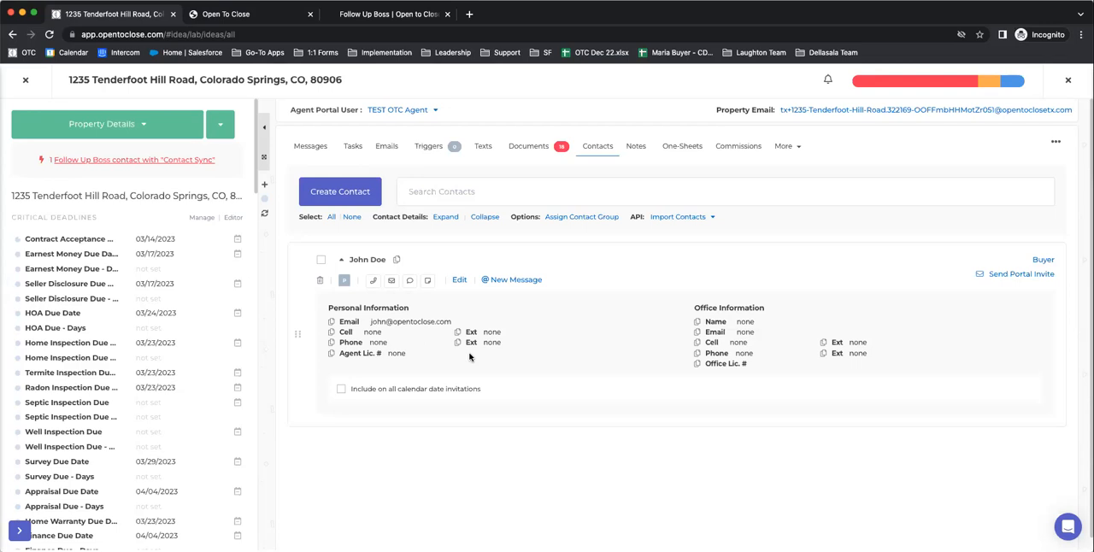
left_click(25, 80)
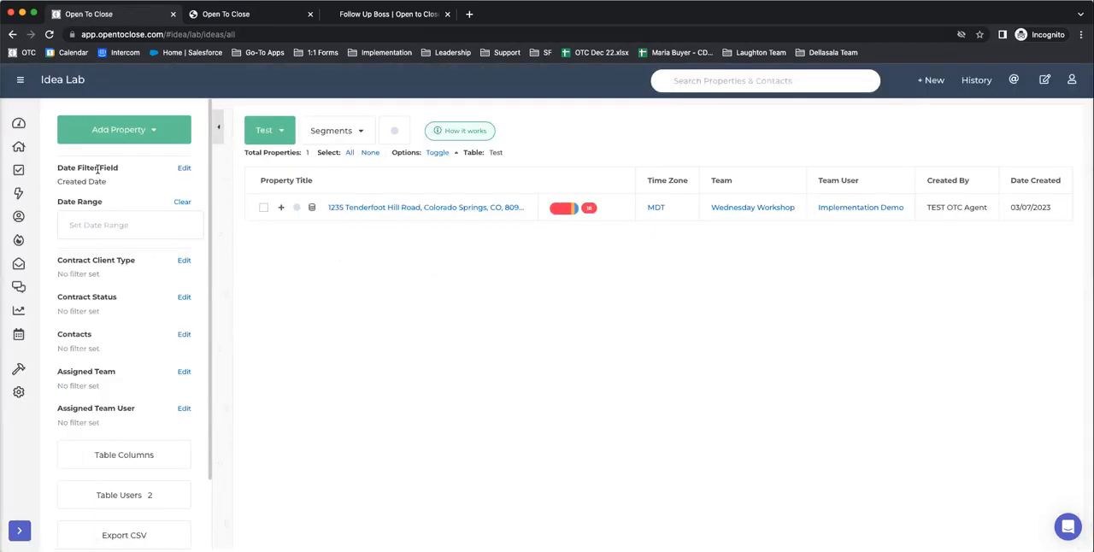
Open the Template Editor, view the document templates, and close the editor
left_click(19, 373)
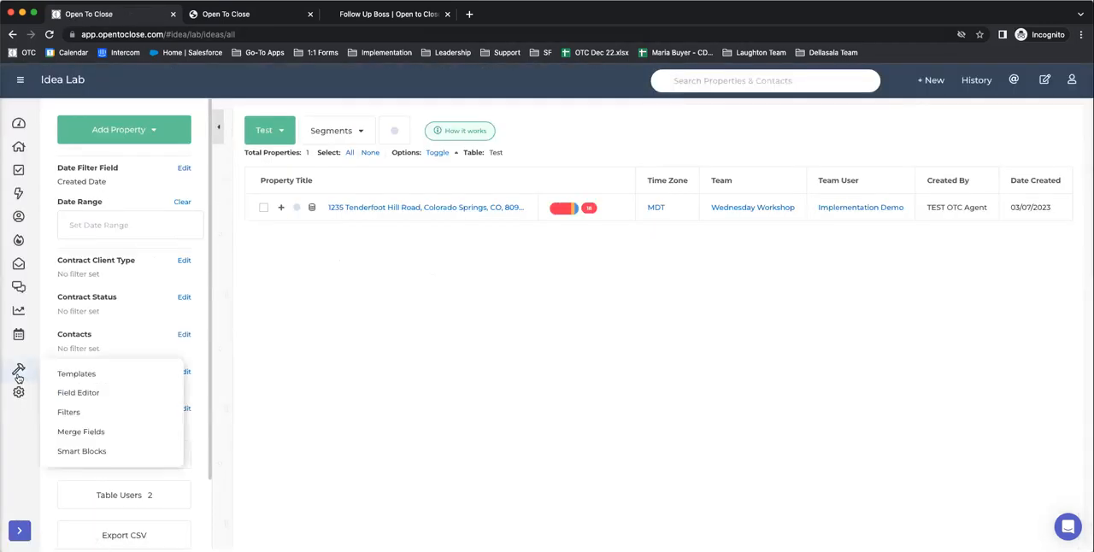
left_click(86, 375)
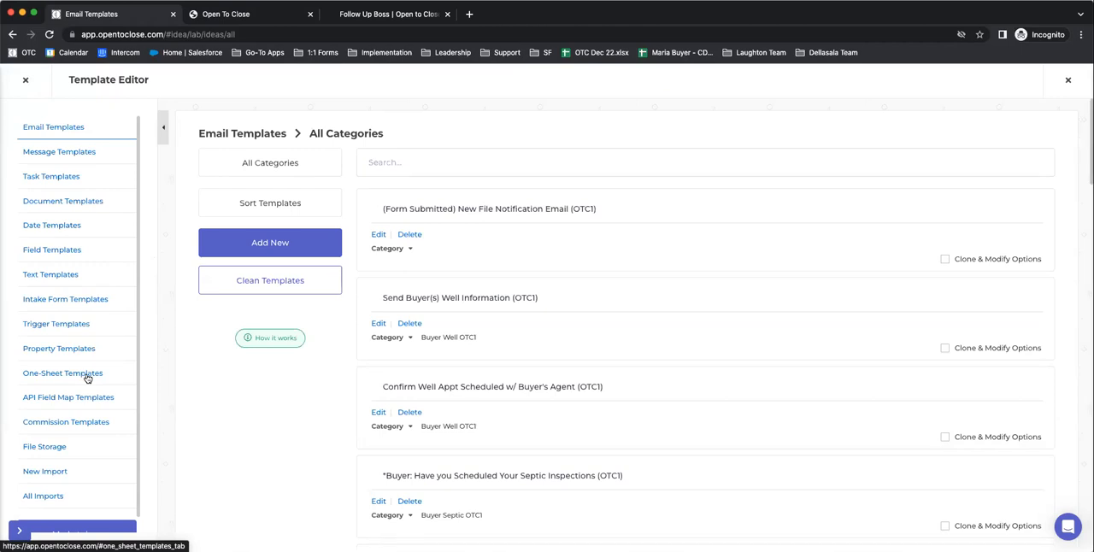
left_click(65, 202)
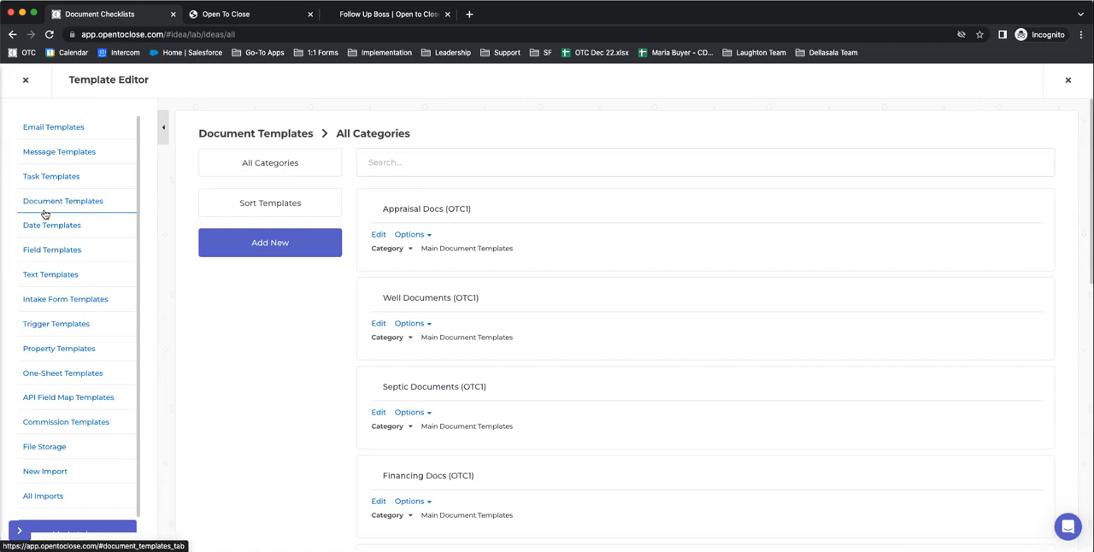
left_click(25, 79)
Reopen the document templates in the Template Editor and examine the full list with each template's name and category
mouse_move(31, 382)
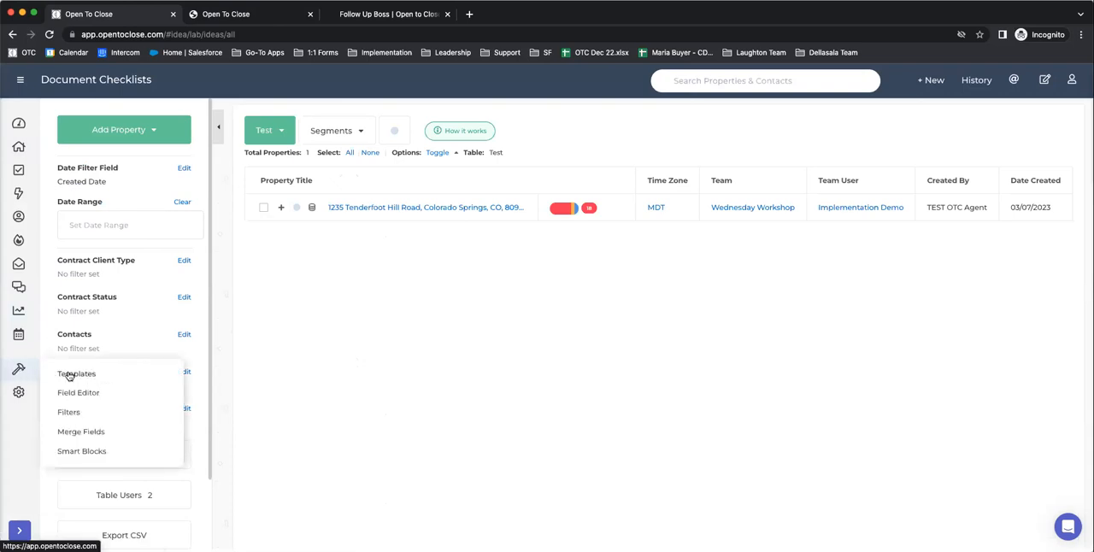
left_click(69, 376)
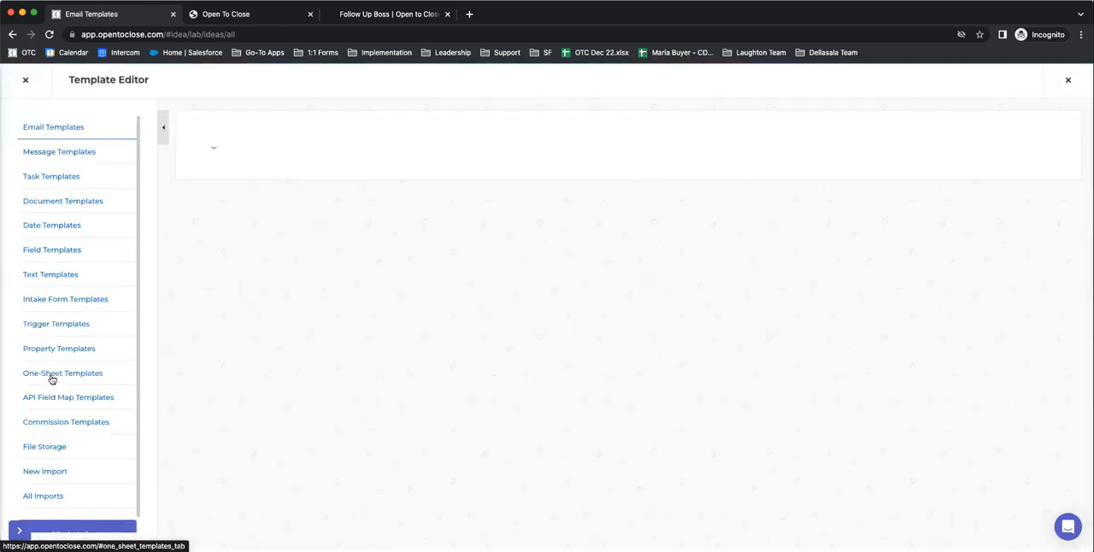
left_click(34, 215)
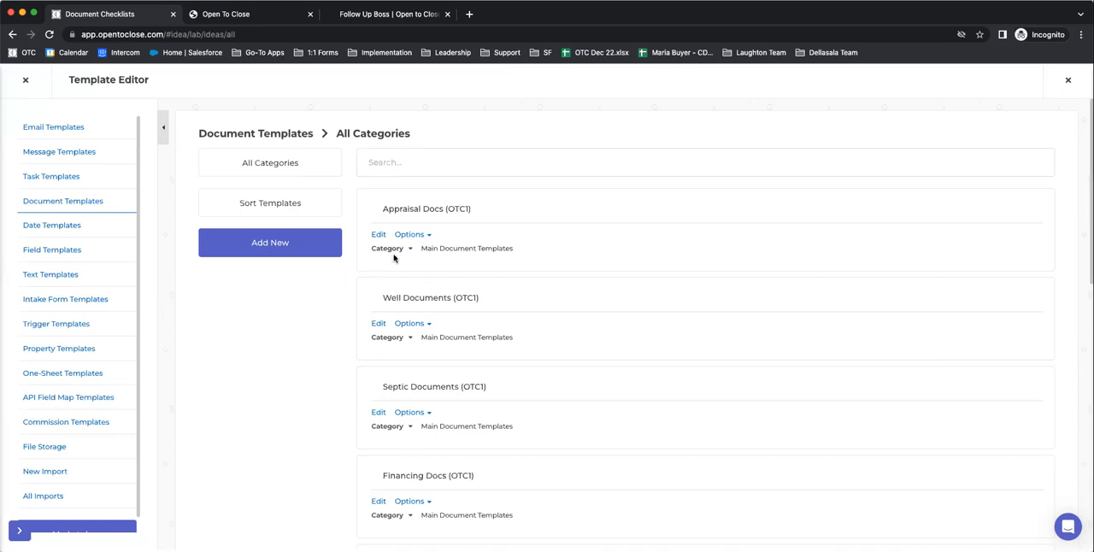
scroll(391, 197, "down", 2)
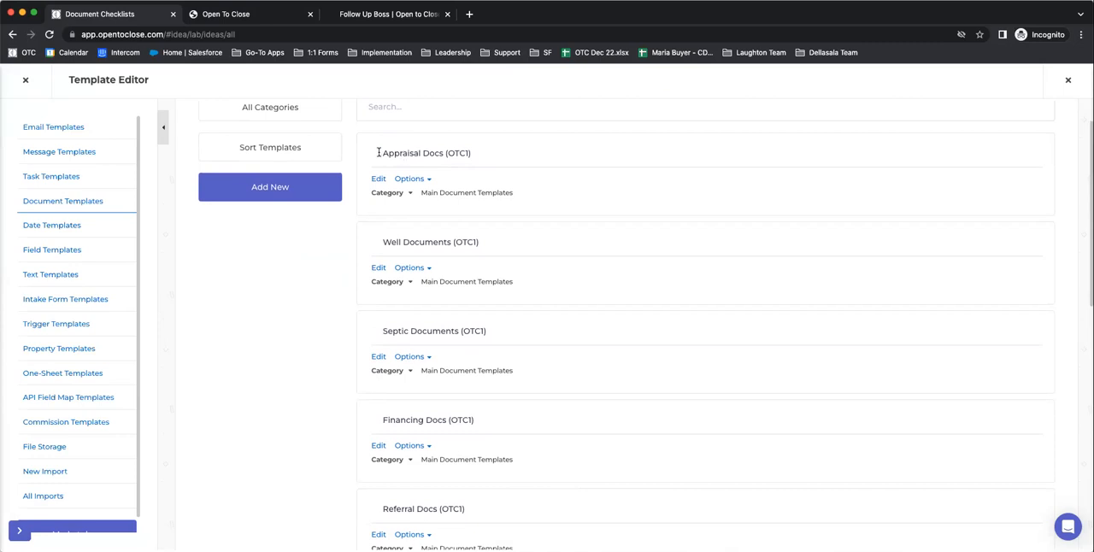
left_click_drag(379, 152, 506, 216)
left_click_drag(384, 242, 569, 241)
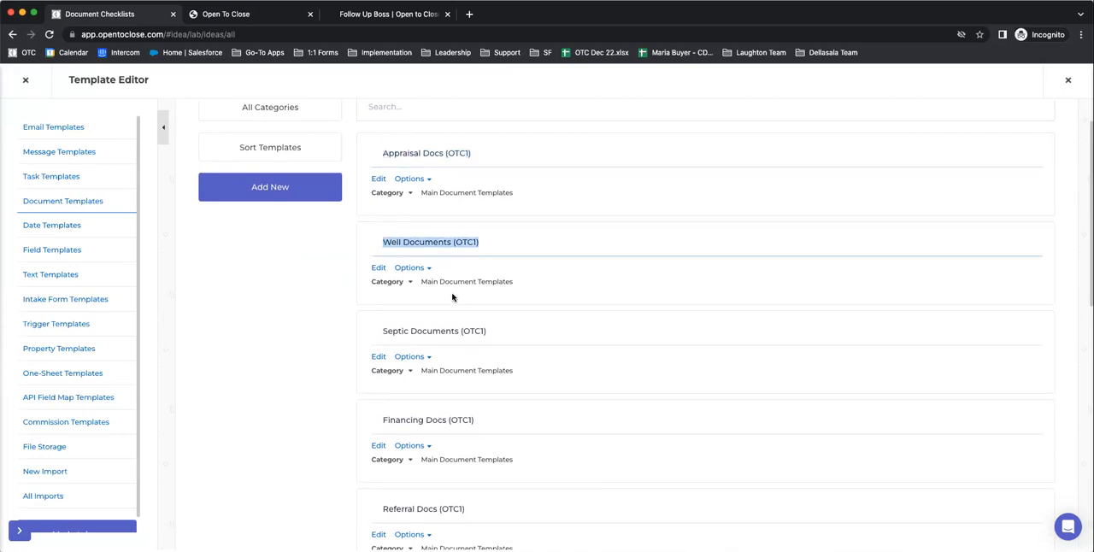
scroll(444, 291, "down", 2)
scroll(437, 288, "down", 5)
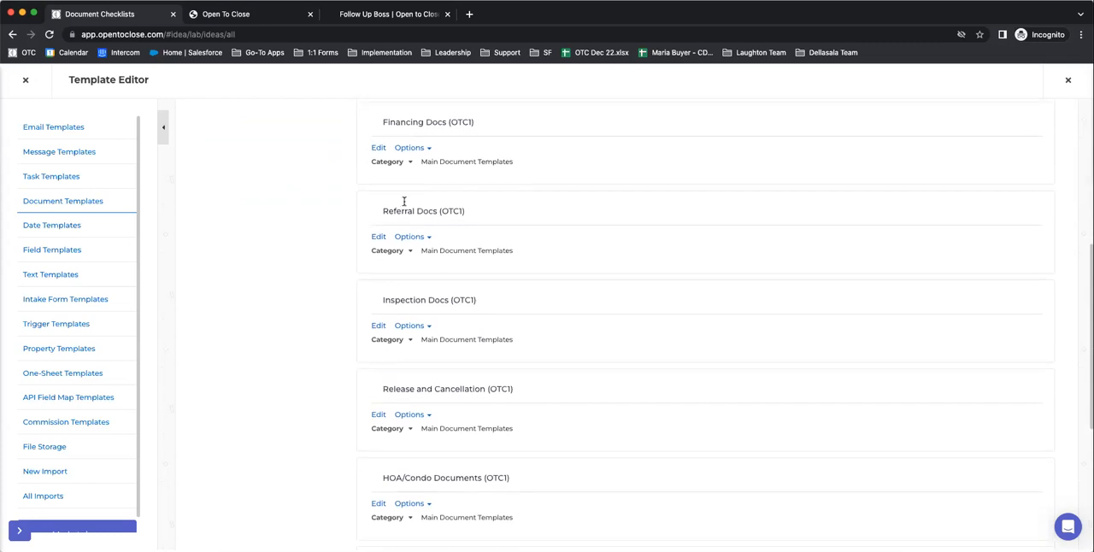
scroll(378, 333, "down", 3)
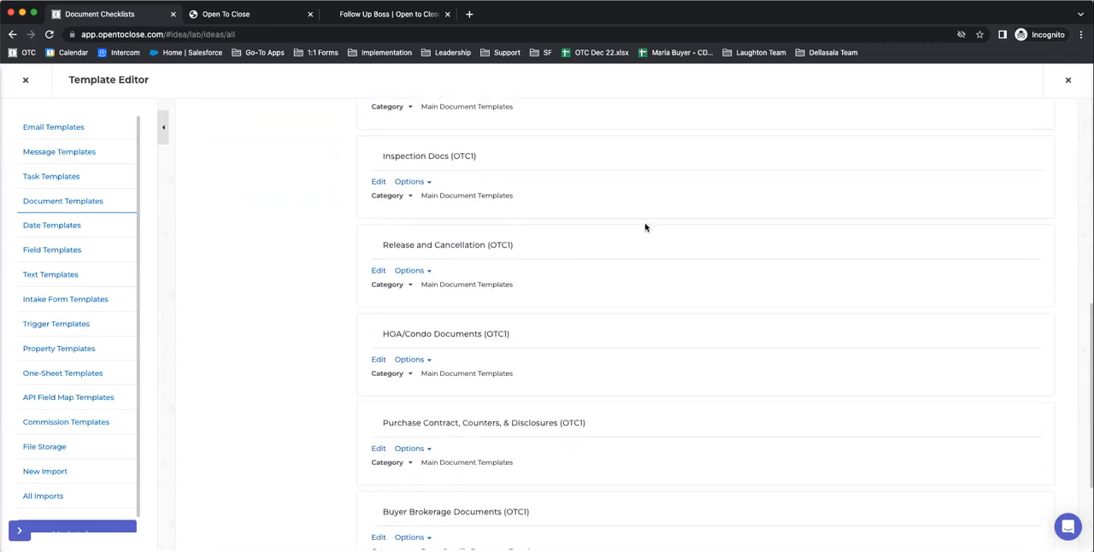
scroll(422, 358, "down", 3)
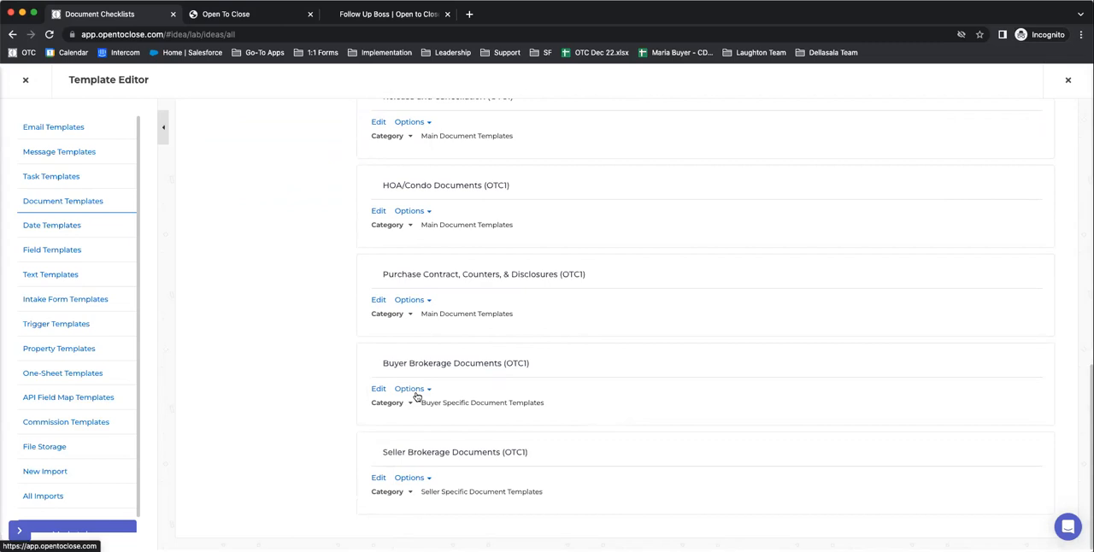
Open the HOA/Condo Documents (OTC1) template, examine its folders and file placeholders, and return to the document templates list
scroll(416, 396, "up", 3)
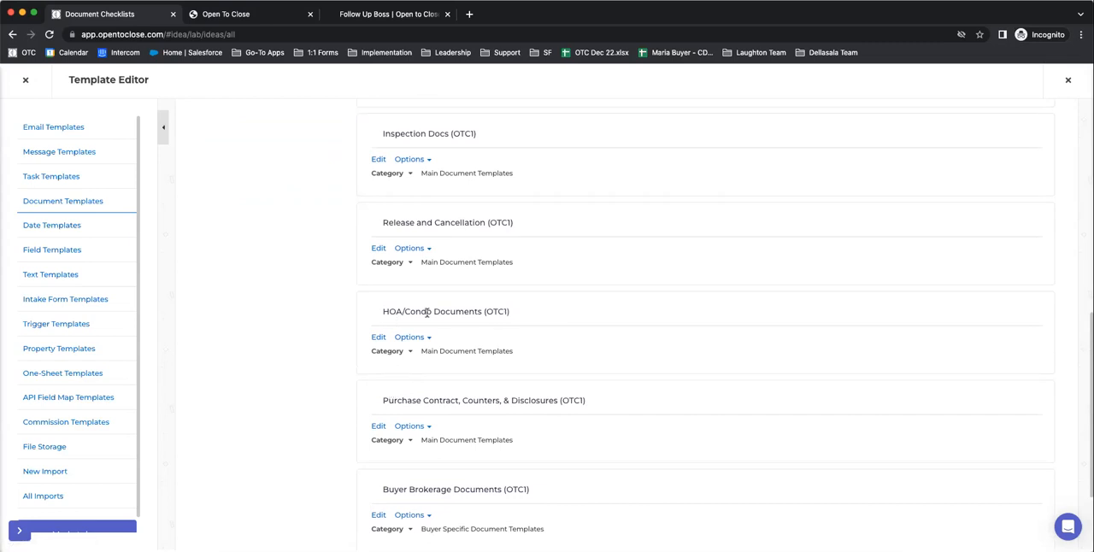
left_click(381, 338)
scroll(443, 301, "down", 5)
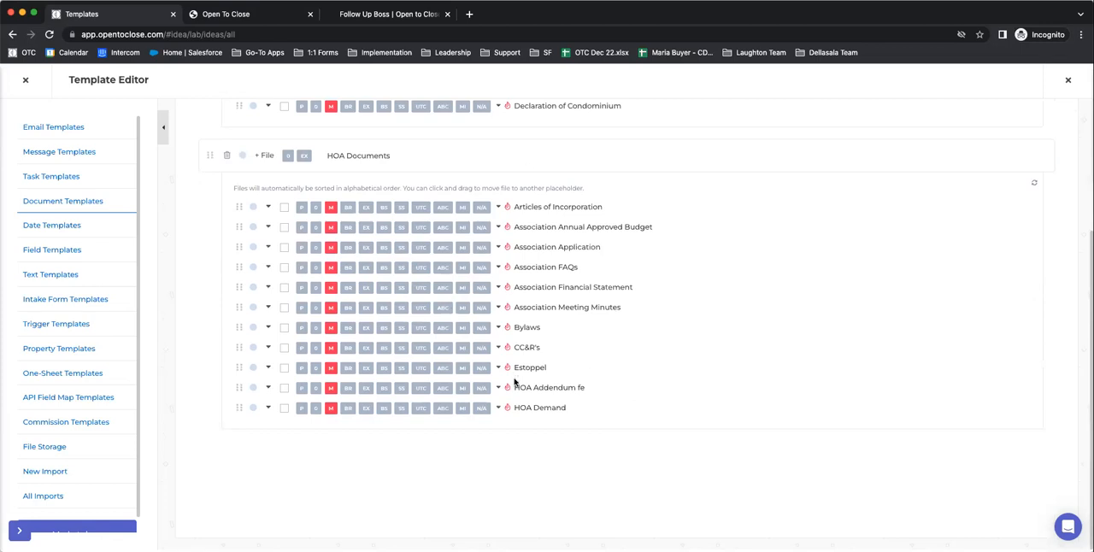
scroll(515, 382, "up", 4)
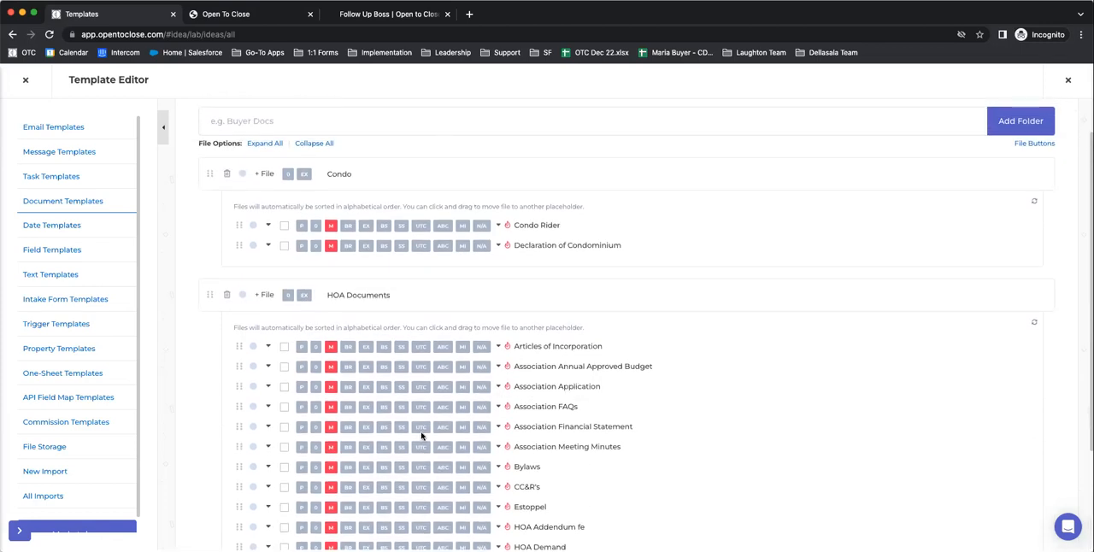
scroll(244, 146, "up", 2)
left_click(238, 134)
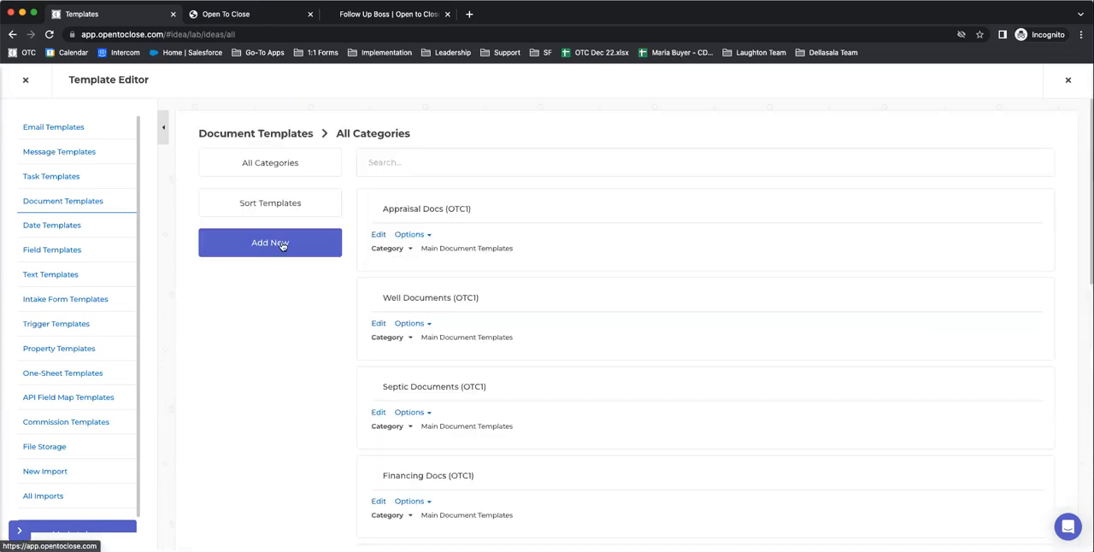
Open the Buyer Brokerage Documents (OTC1) template, review its file placeholders, and return to the document templates list
scroll(357, 410, "down", 5)
scroll(431, 449, "down", 3)
scroll(425, 442, "down", 4)
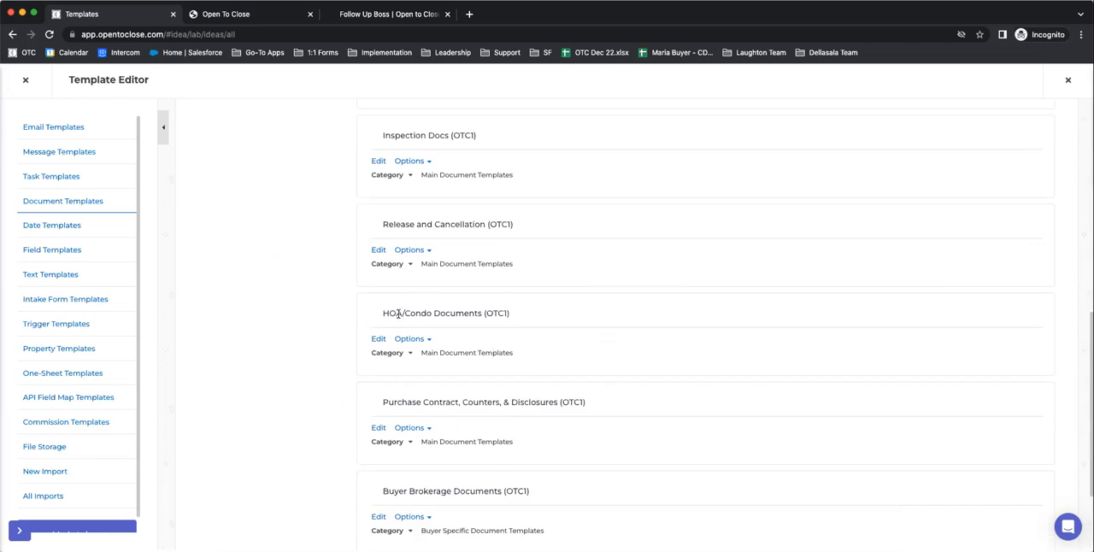
scroll(397, 316, "down", 1)
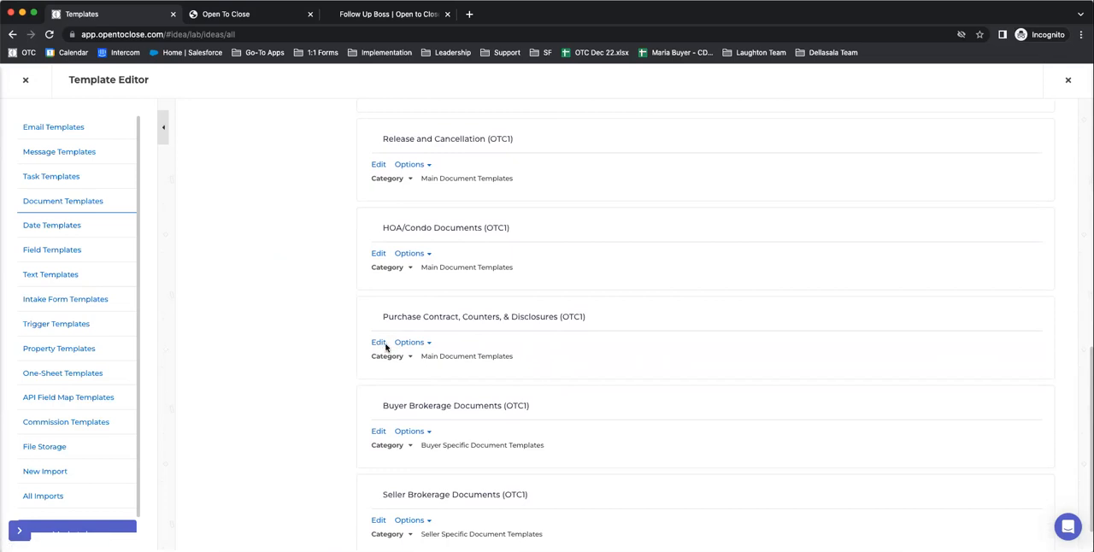
scroll(385, 346, "down", 1)
left_click(380, 389)
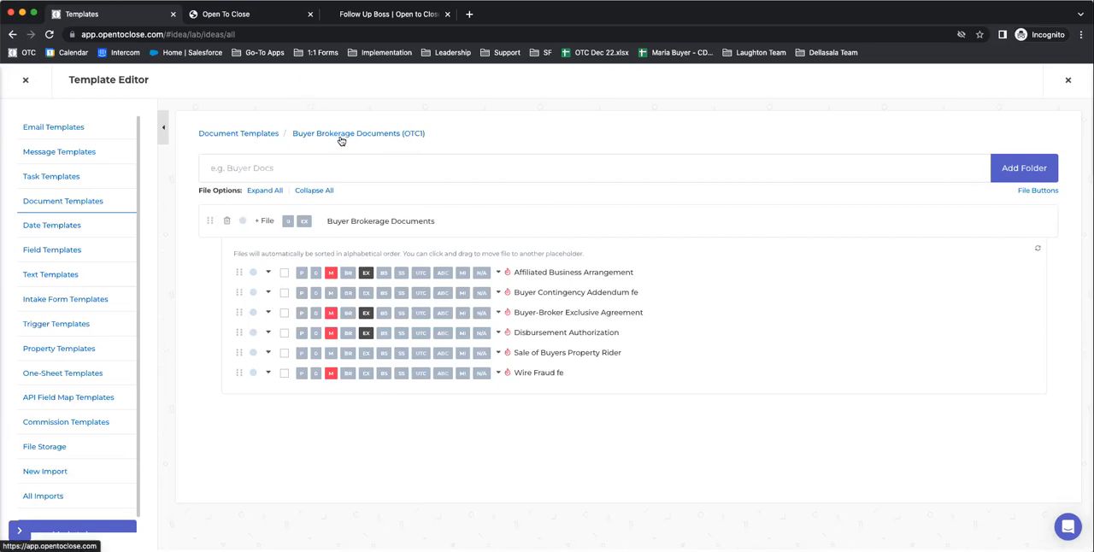
left_click(250, 134)
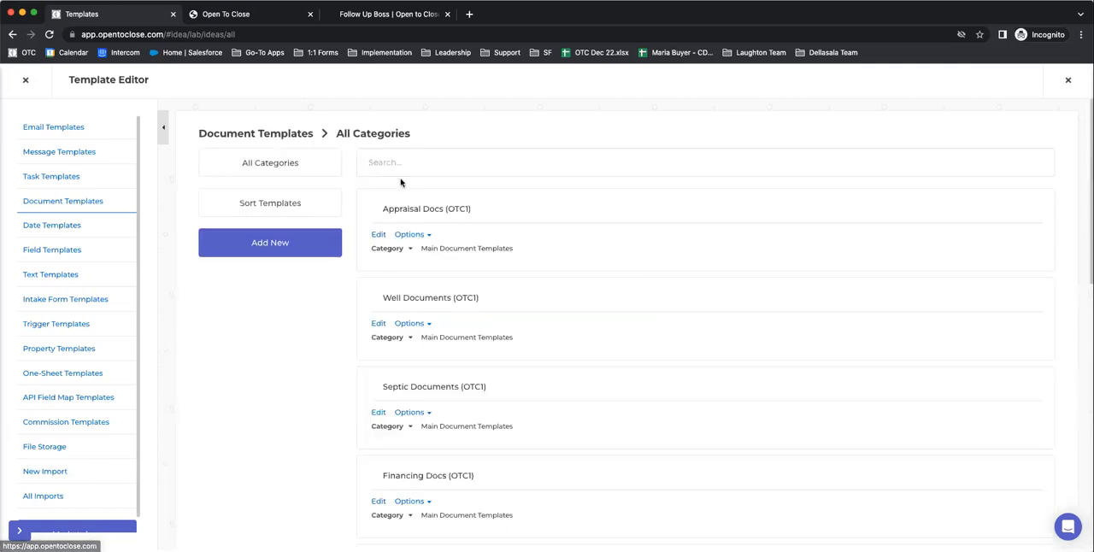
Open the Purchase Contract, Counters, & Disclosures (OTC1) template and examine its folders and file placeholders
scroll(406, 189, "down", 5)
scroll(406, 190, "down", 5)
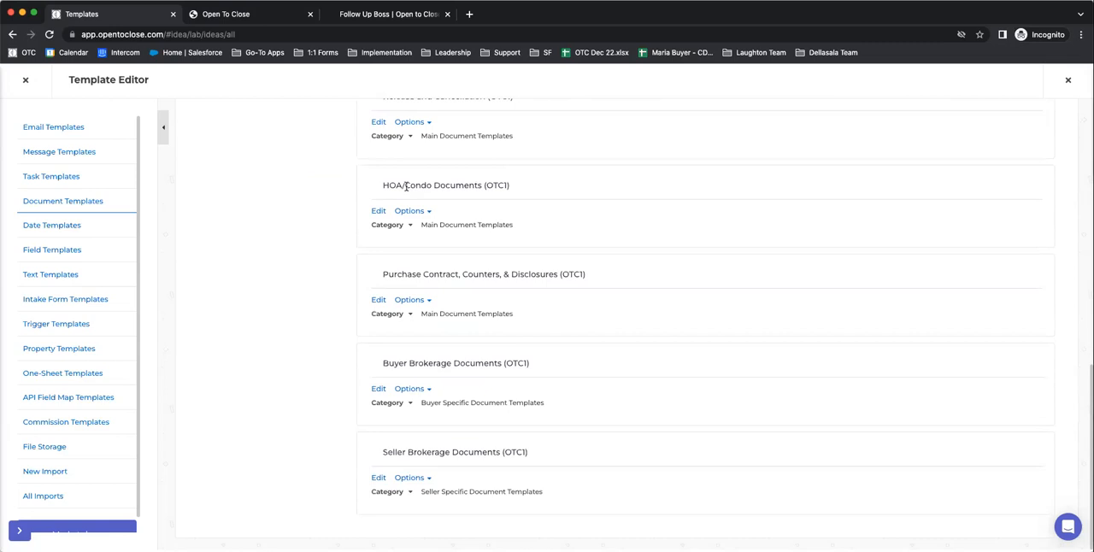
left_click(379, 299)
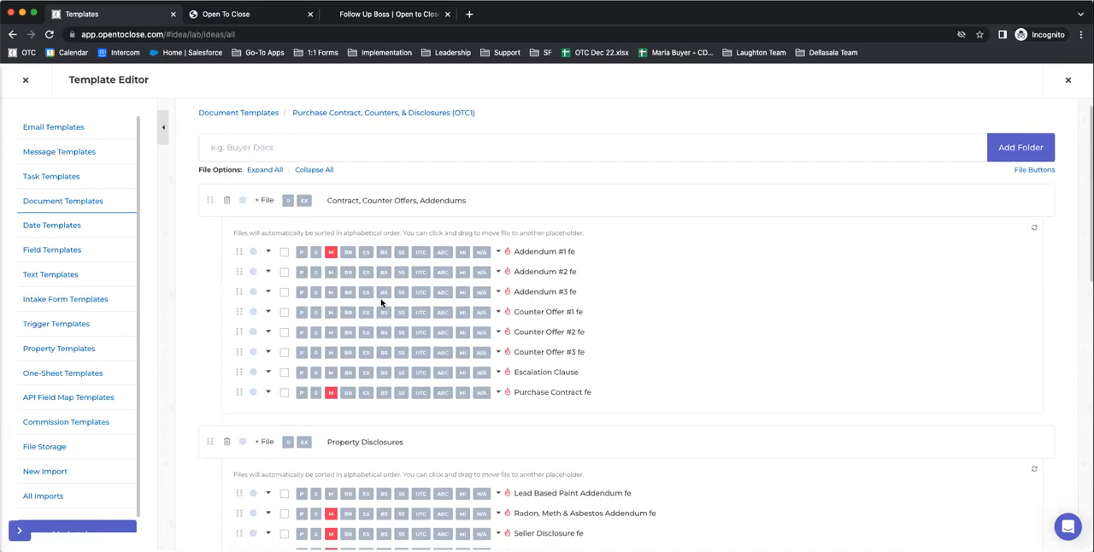
scroll(383, 344, "down", 5)
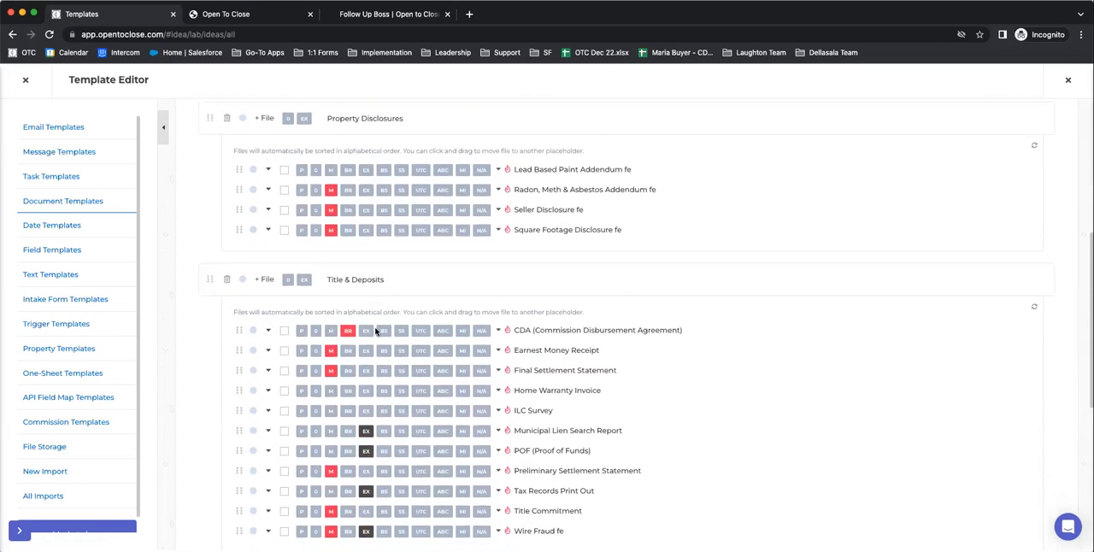
scroll(375, 331, "down", 3)
scroll(379, 273, "down", 2)
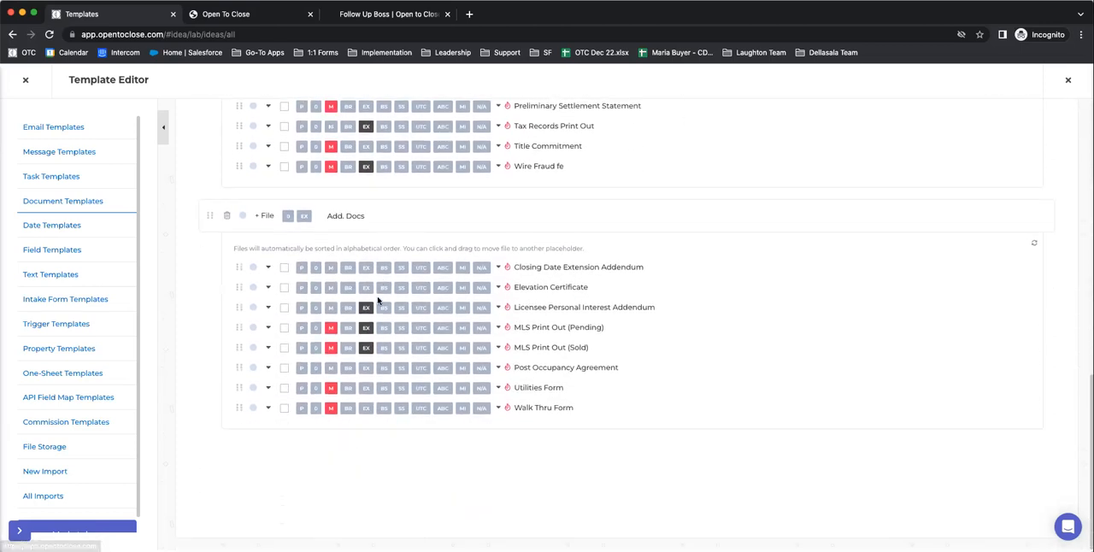
scroll(344, 387, "up", 4)
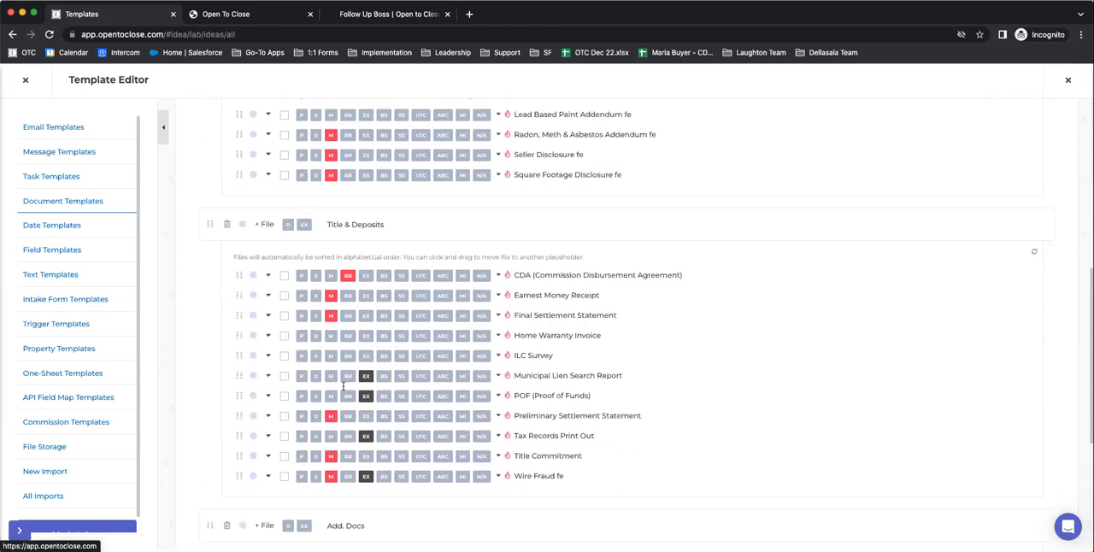
Return to the document templates list and view the category options for the Purchase Contract, Counters, & Disclosures (OTC1) template
scroll(343, 386, "up", 6)
left_click(243, 135)
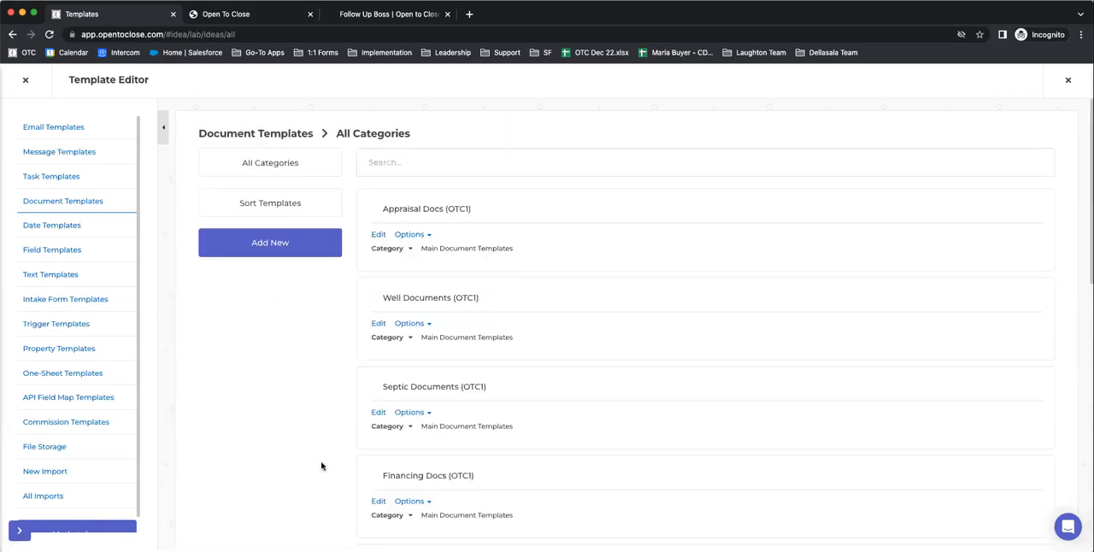
scroll(322, 466, "down", 5)
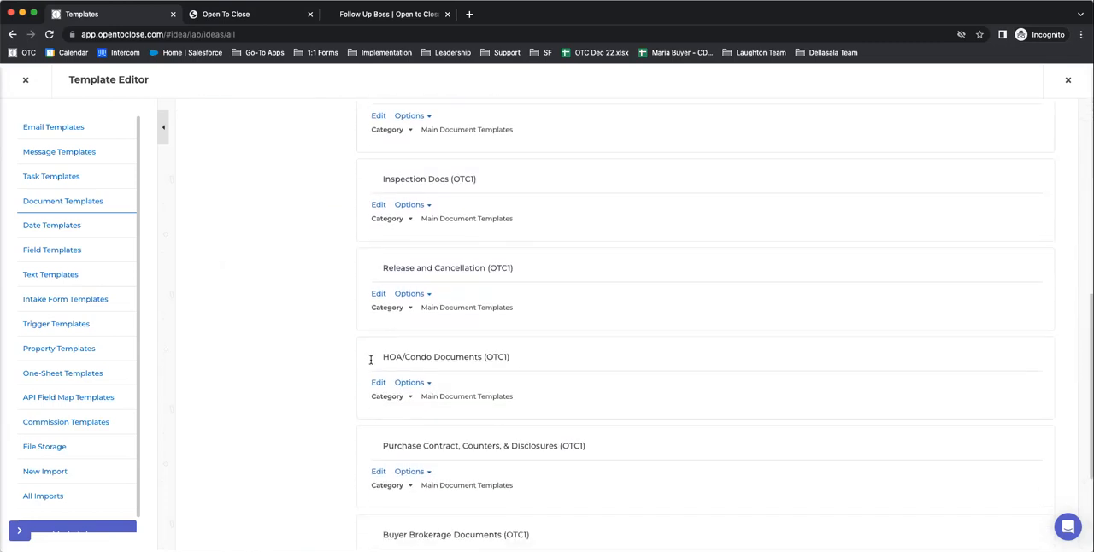
scroll(370, 359, "down", 1)
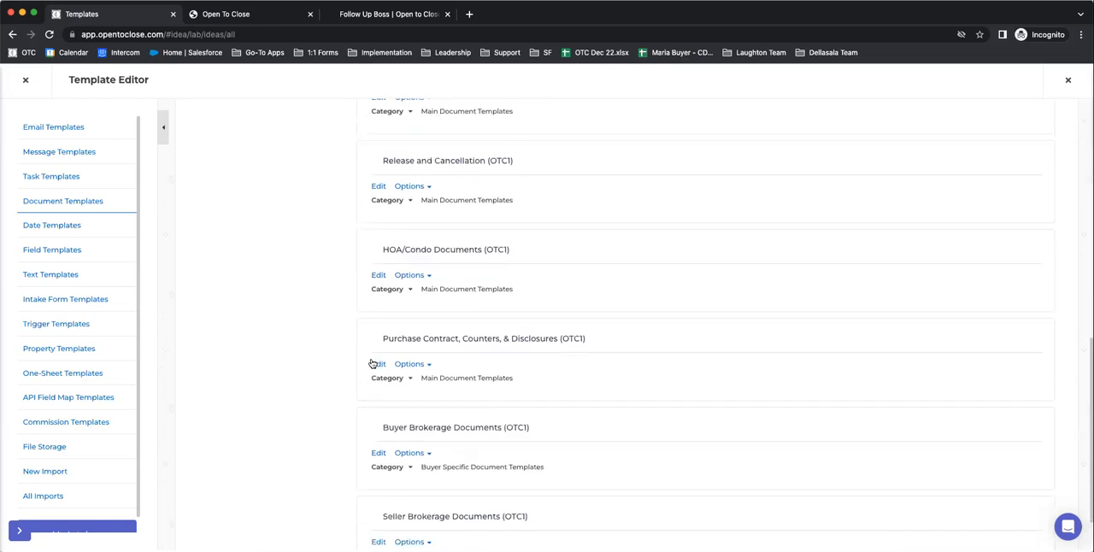
left_click(376, 339)
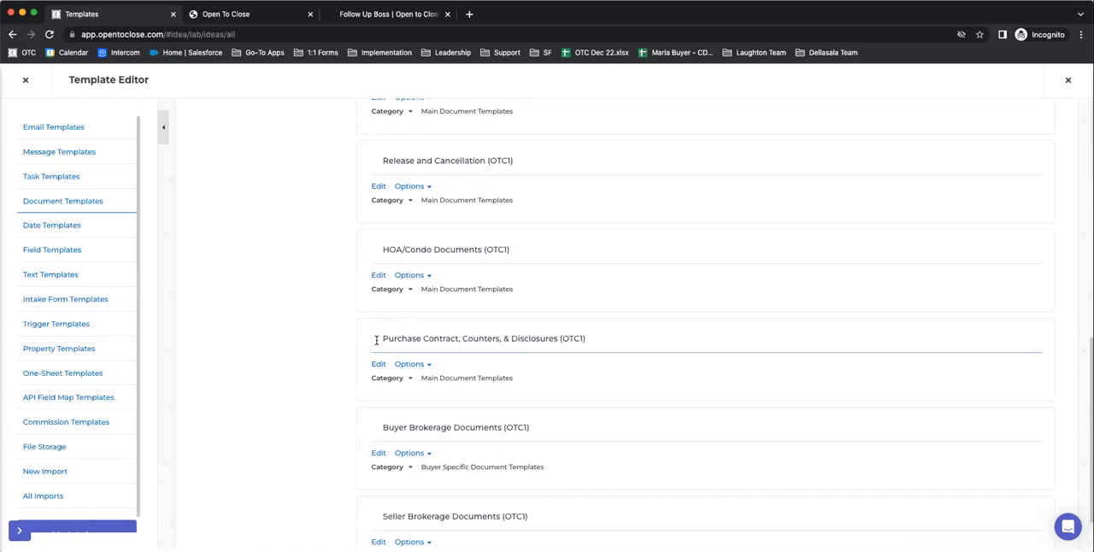
left_click(409, 379)
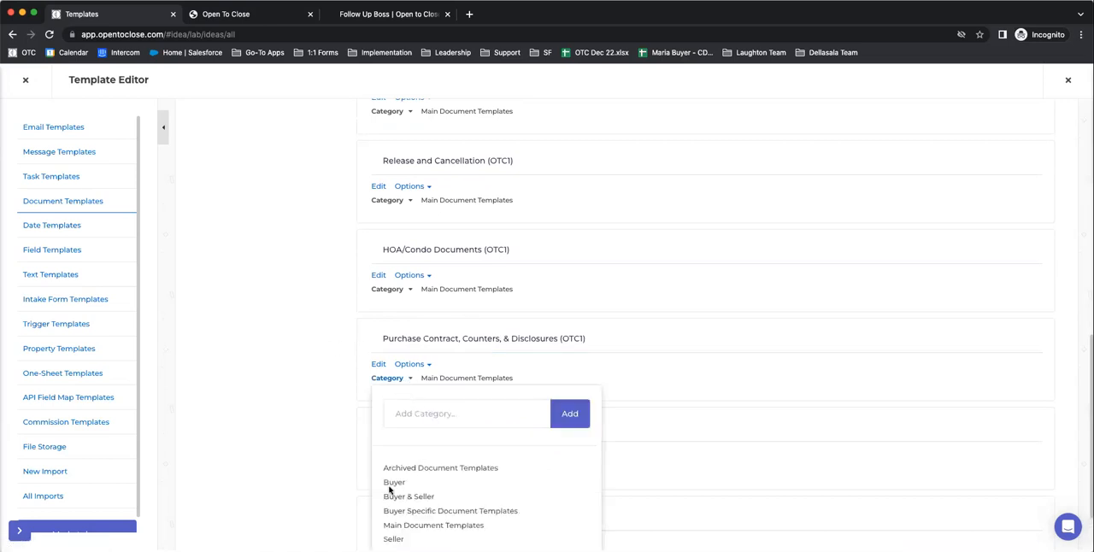
left_click(310, 443)
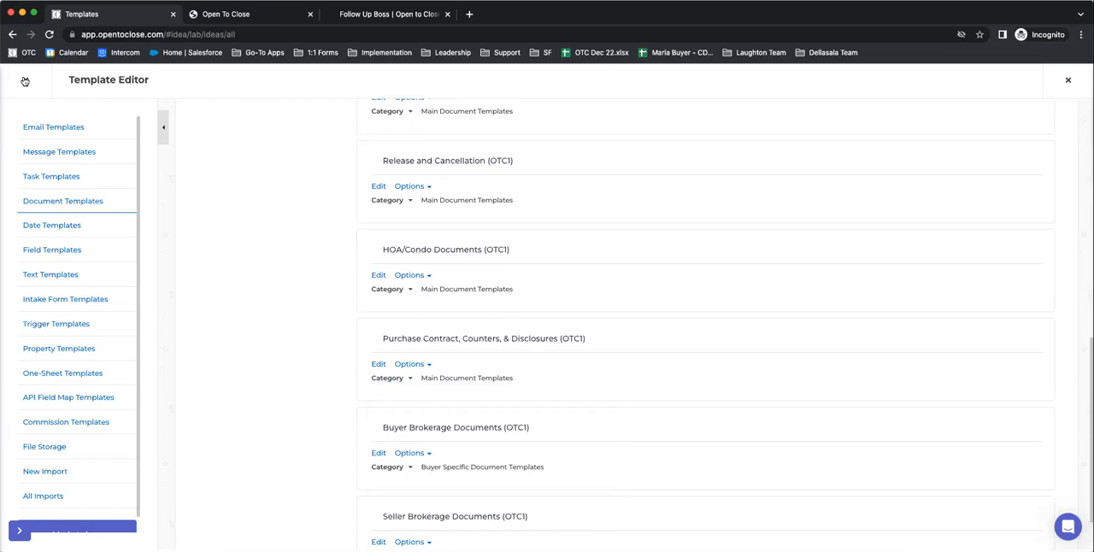
Open the form triggers of the Buyers Residential Contract (OTC1) intake form template and examine their conditions and attached task and document templates
left_click(28, 298)
left_click(381, 235)
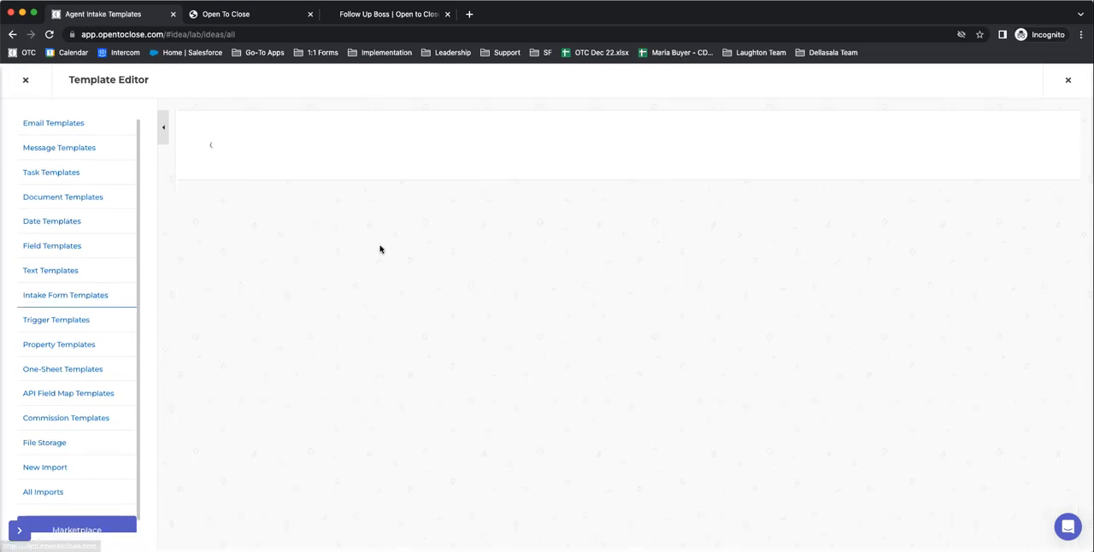
left_click(232, 354)
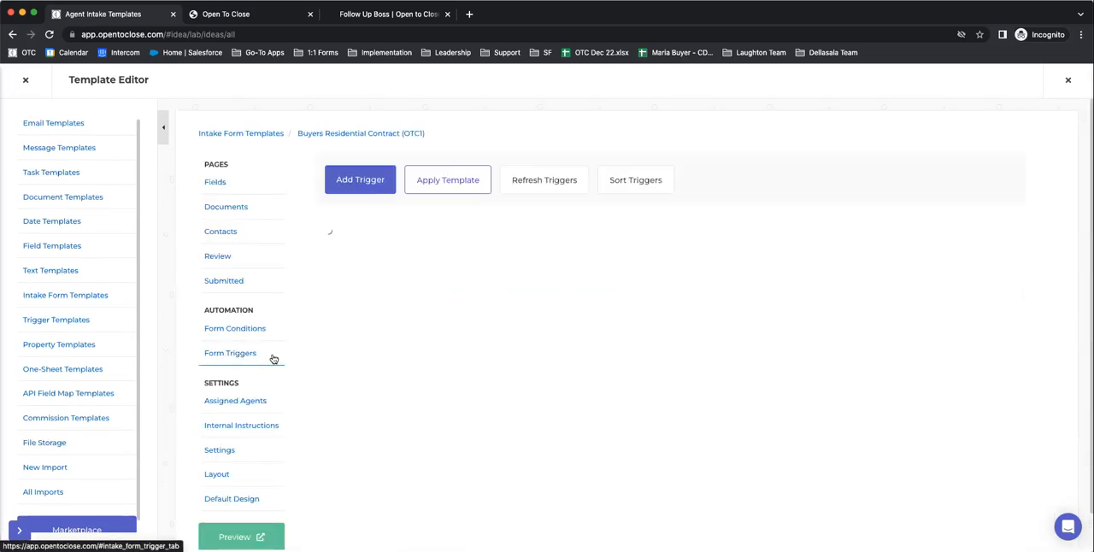
left_click(975, 234)
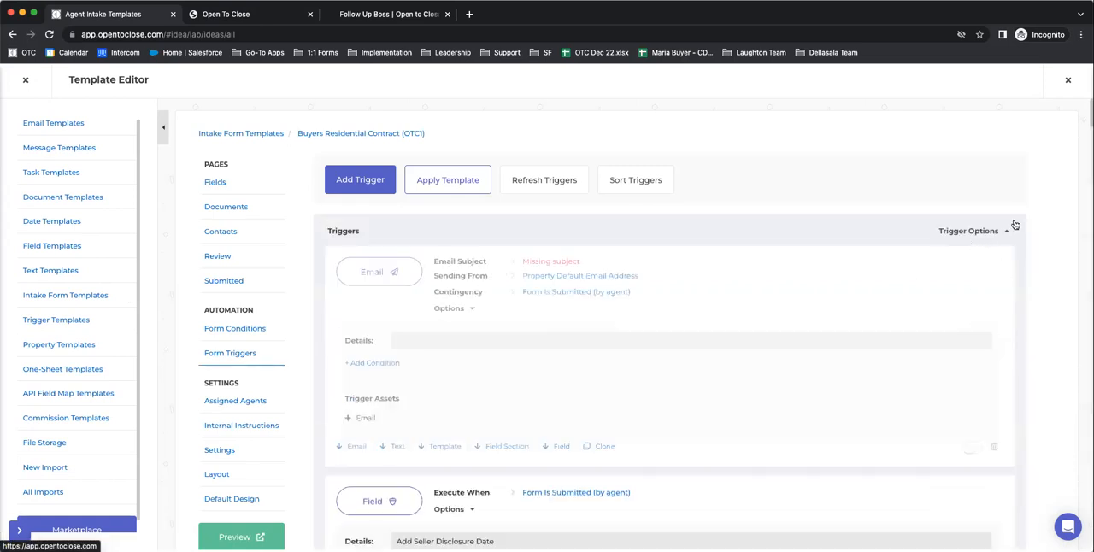
scroll(1068, 170, "down", 15)
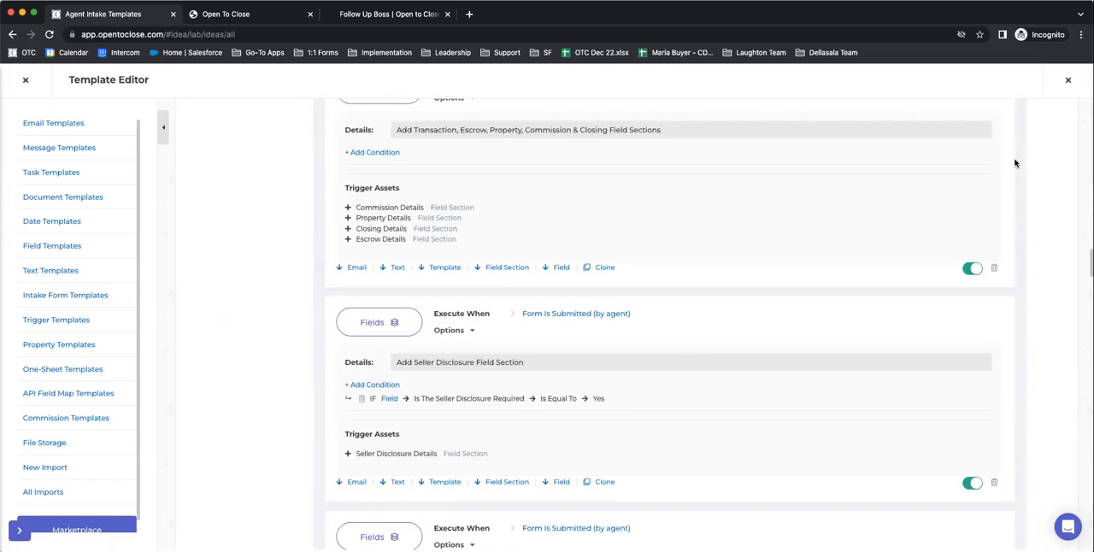
scroll(1015, 163, "down", 15)
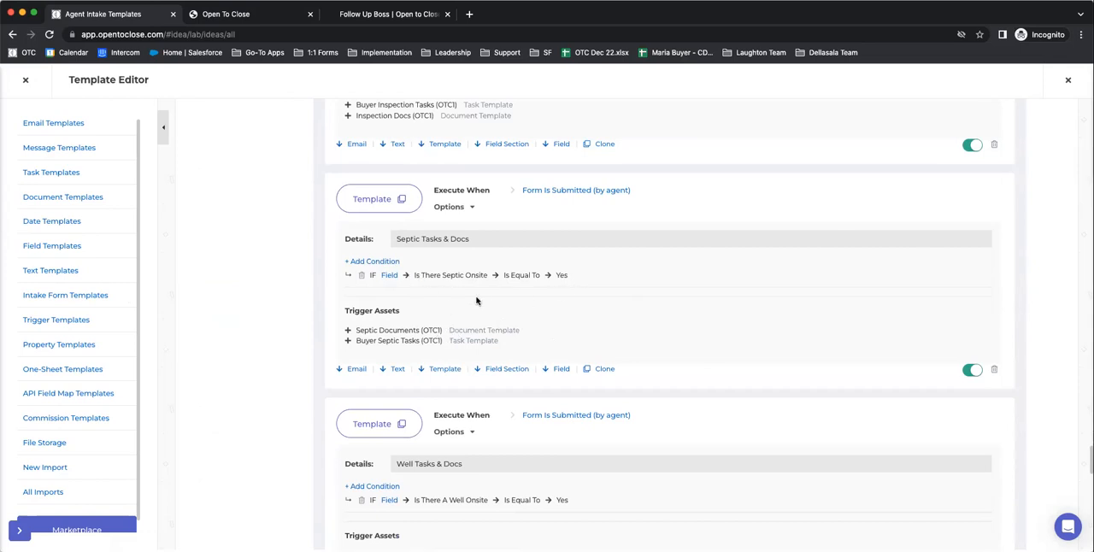
scroll(465, 343, "down", 3)
scroll(465, 342, "down", 5)
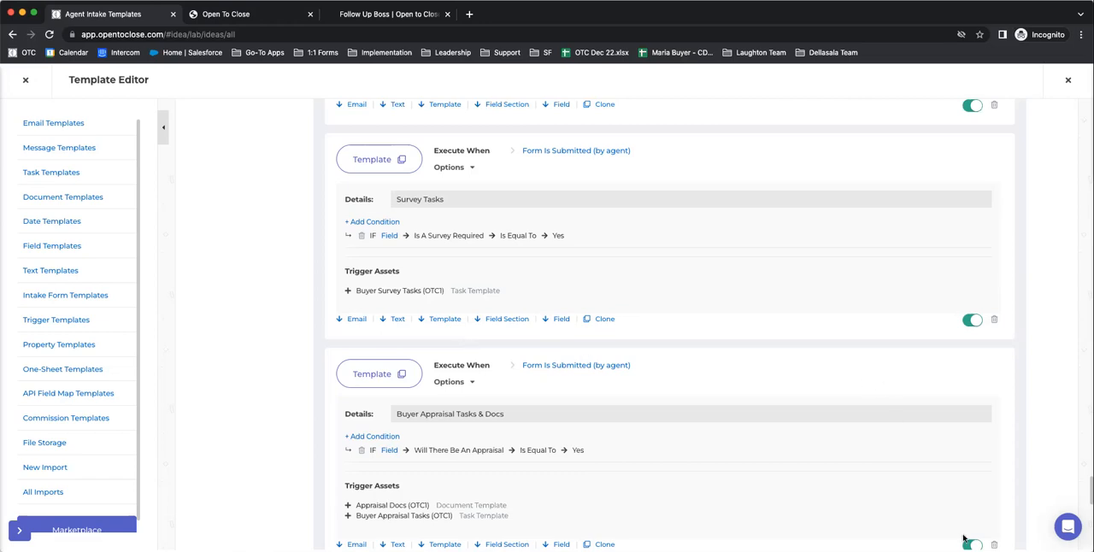
Open the support messenger, view its message and help article options, and close it
left_click(1067, 528)
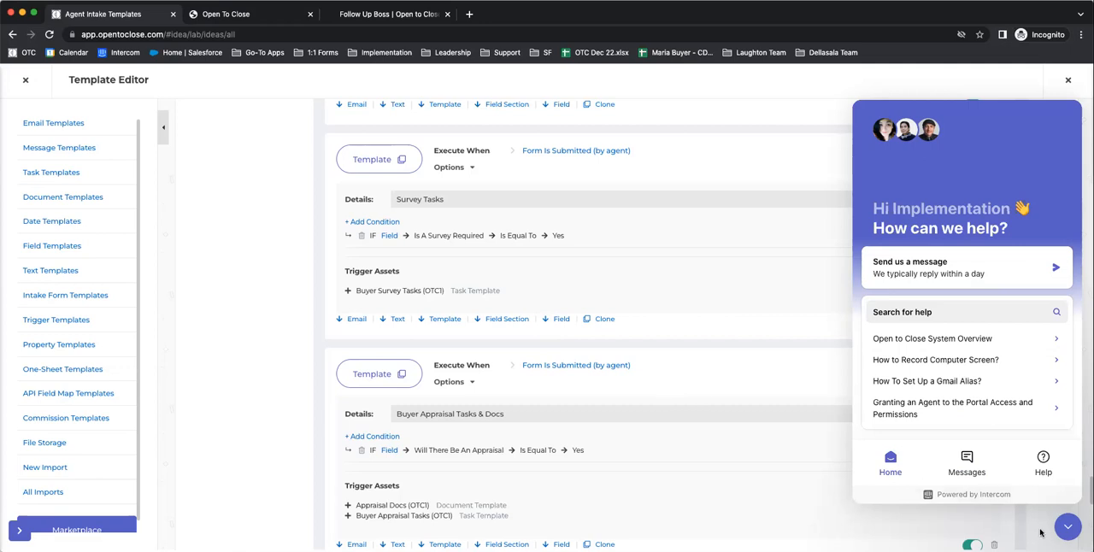
left_click(1067, 526)
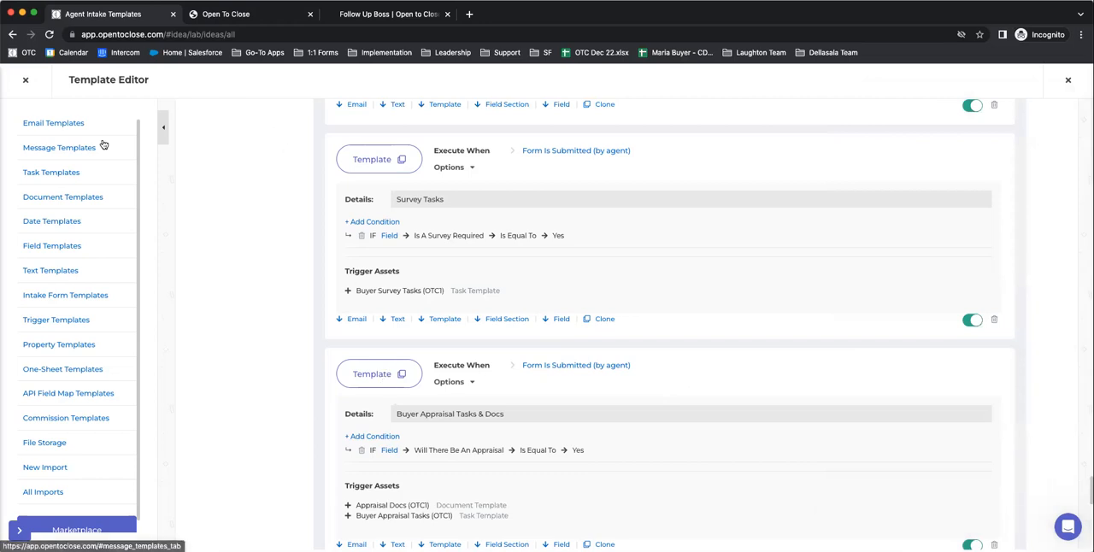
Leave the Template Editor and open the Field Editor to display the Transaction Details fields
left_click(26, 80)
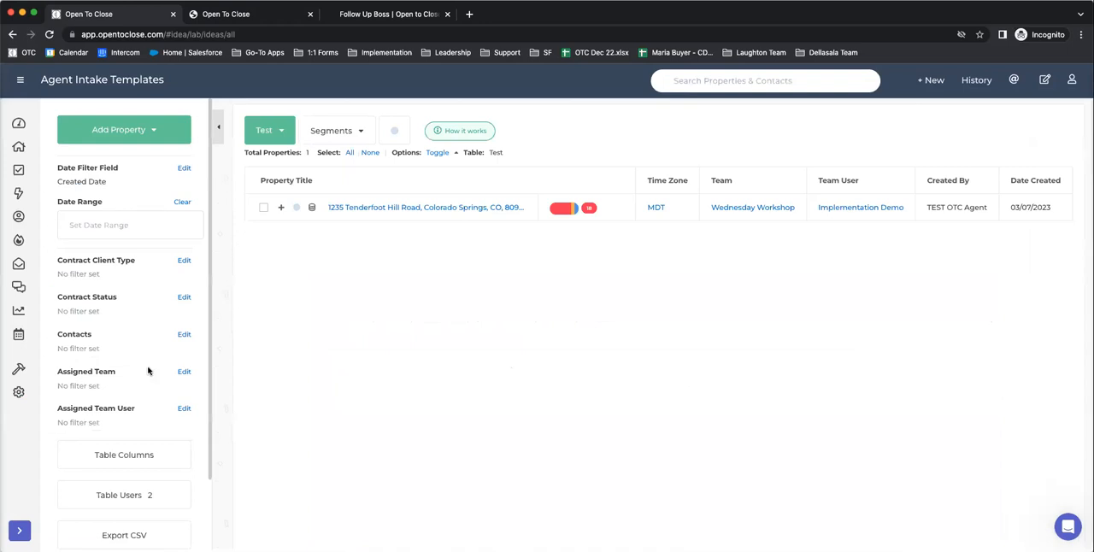
left_click(18, 371)
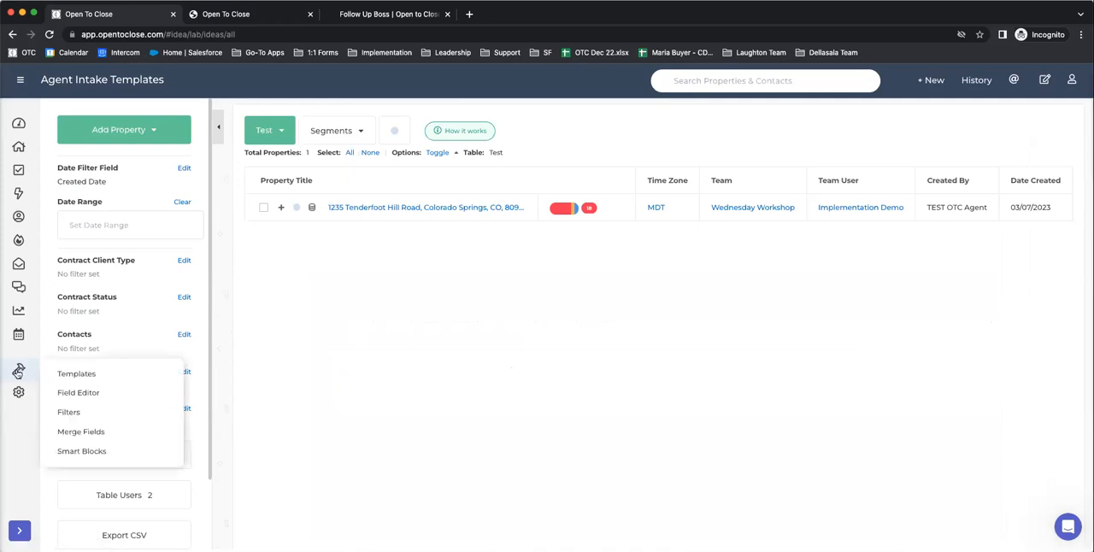
left_click(75, 399)
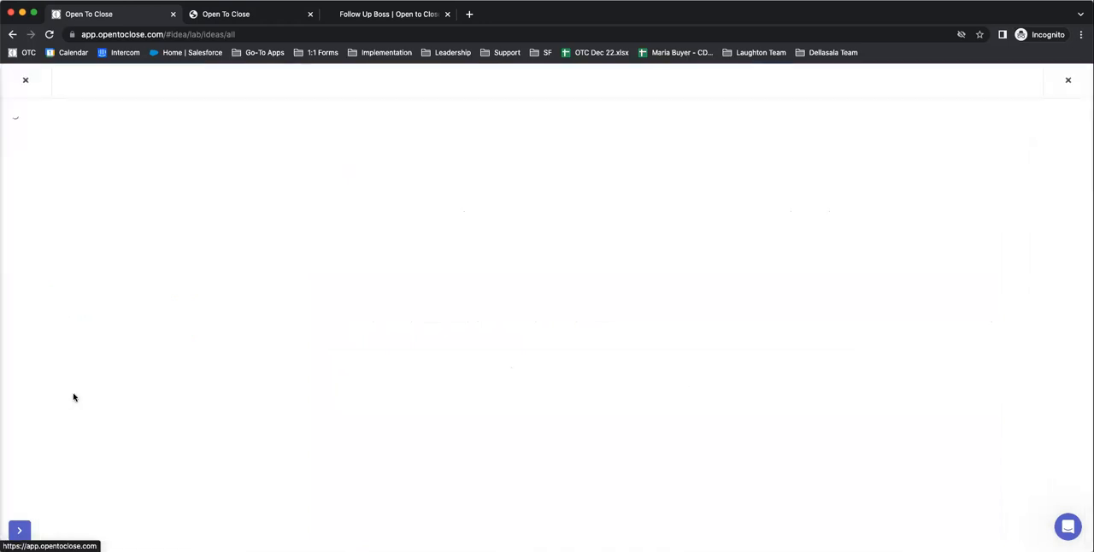
left_click(49, 140)
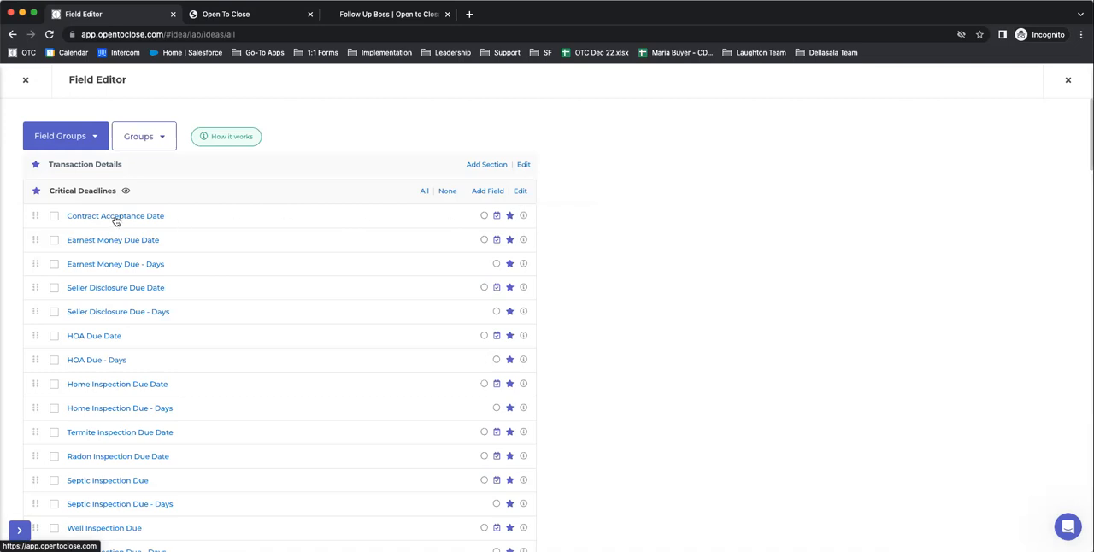
Inspect which templates use the Contract Acceptance Date field, review the full list, and close the inspection
left_click(523, 216)
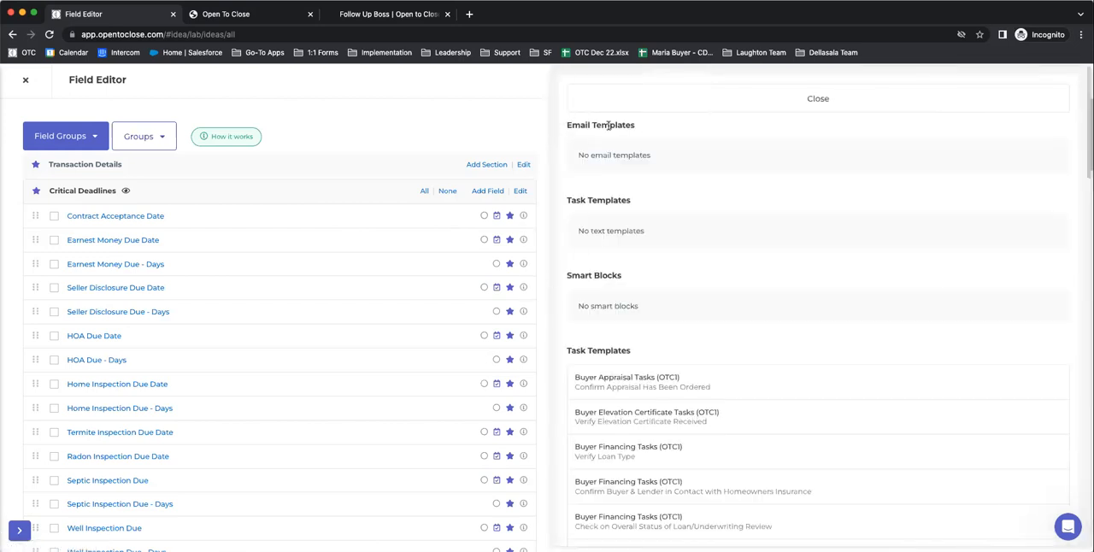
scroll(575, 336, "down", 5)
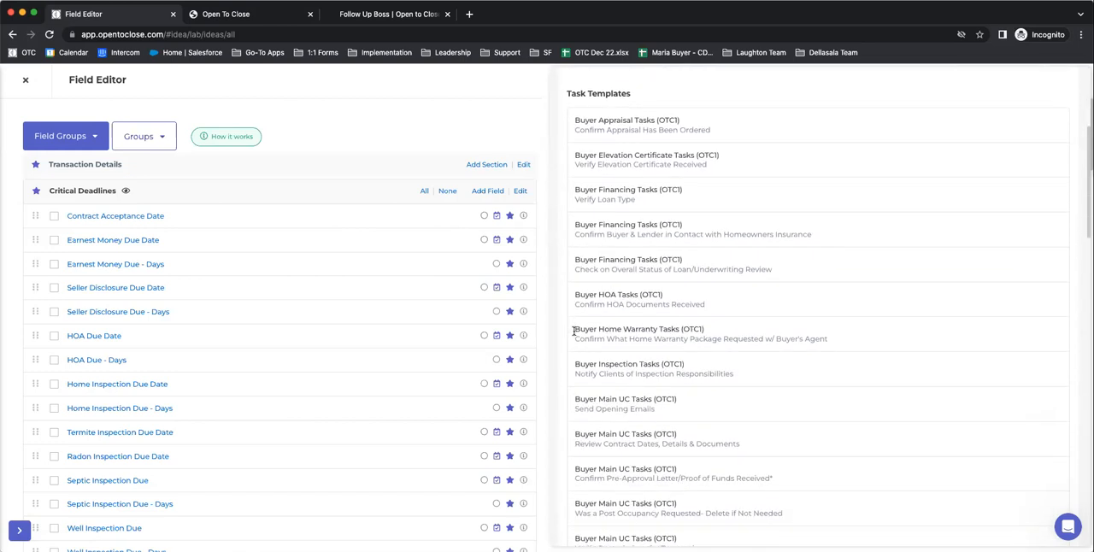
scroll(574, 333, "down", 7)
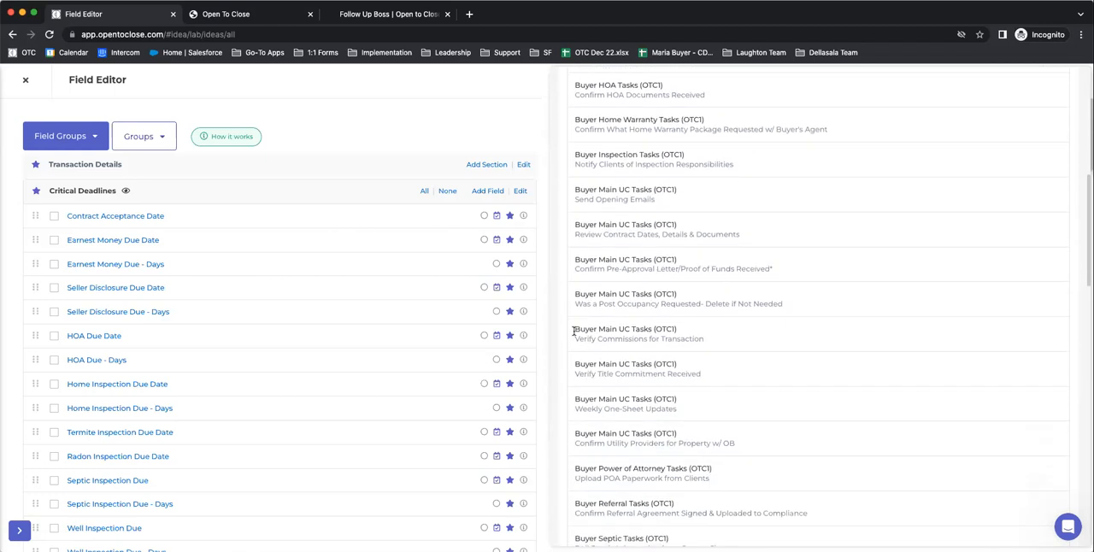
scroll(574, 336, "down", 5)
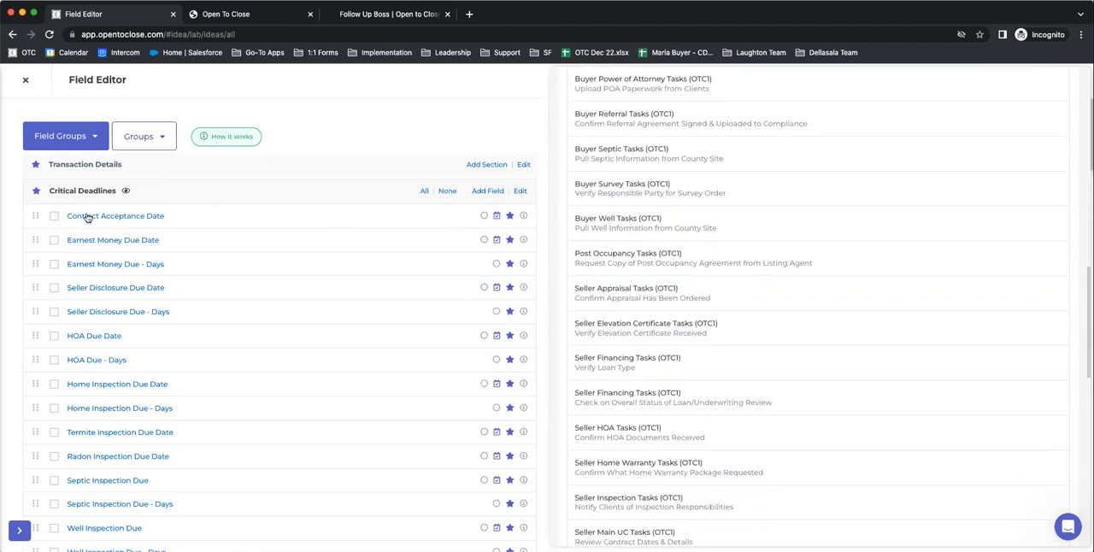
scroll(596, 429, "down", 10)
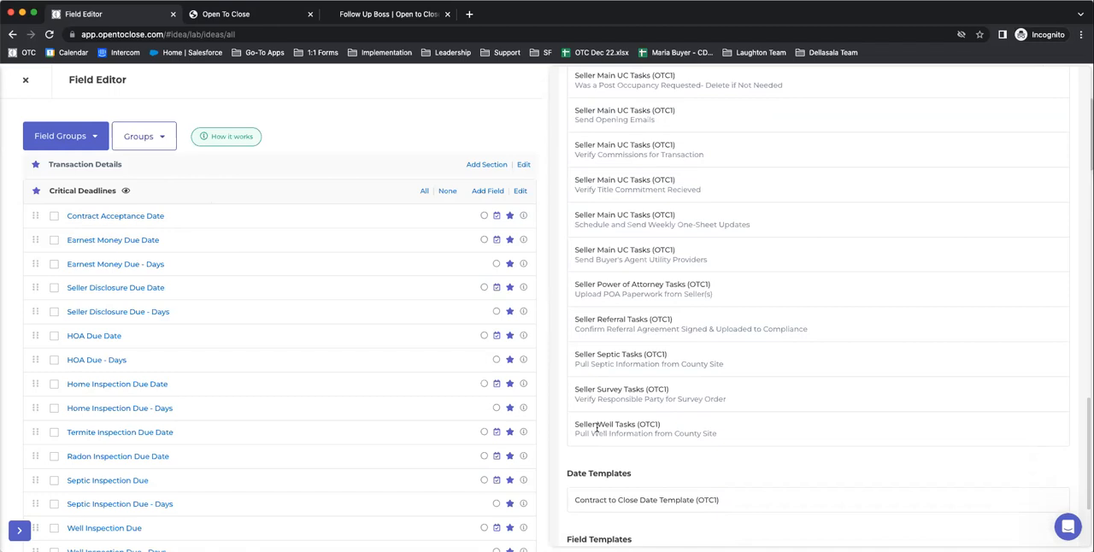
scroll(597, 429, "down", 4)
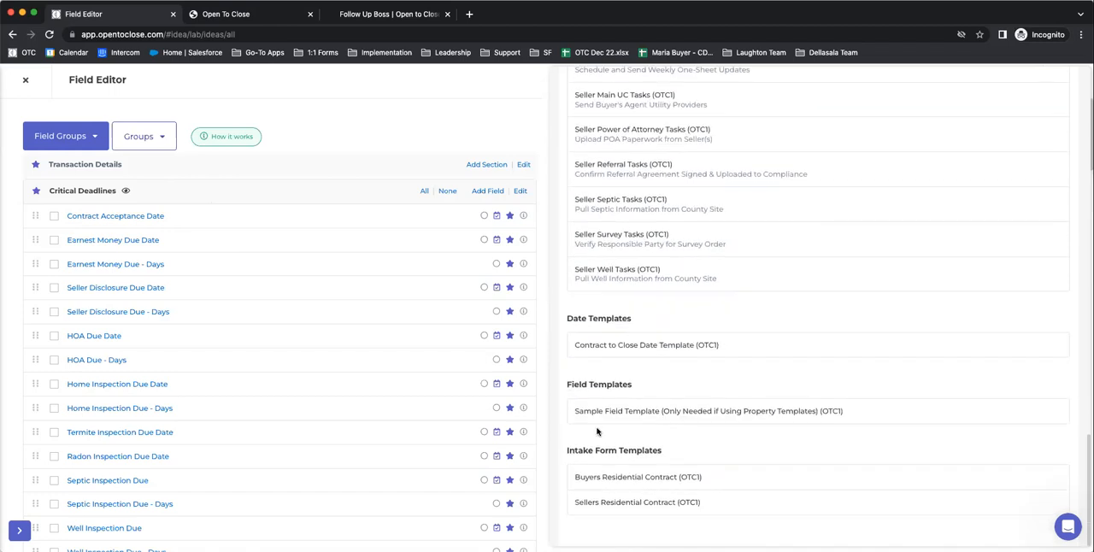
scroll(590, 432, "up", 15)
scroll(589, 431, "up", 3)
left_click(672, 100)
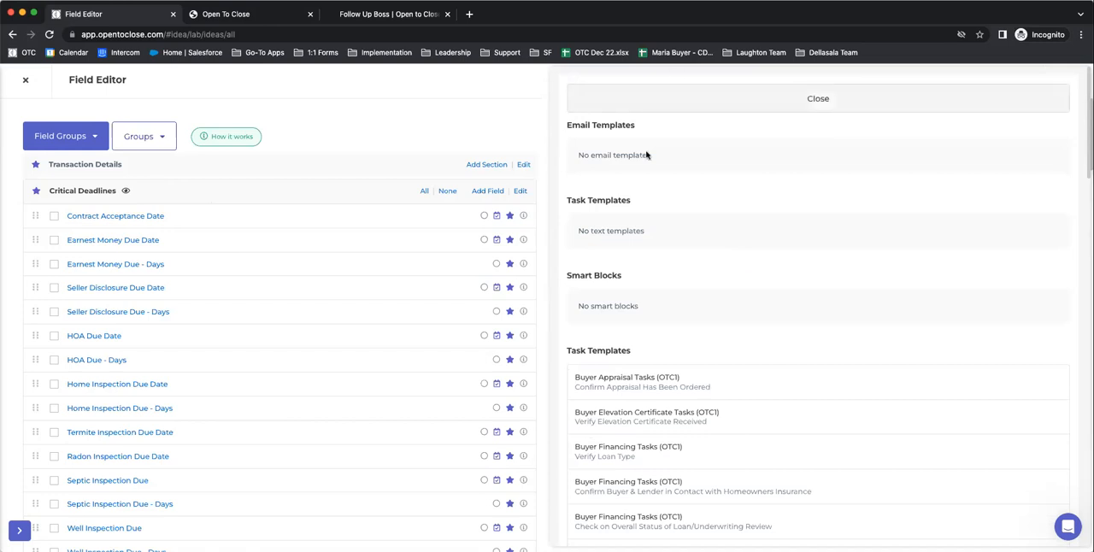
Inspect which templates use the Earnest Money Due Date field and close the inspection
left_click(523, 240)
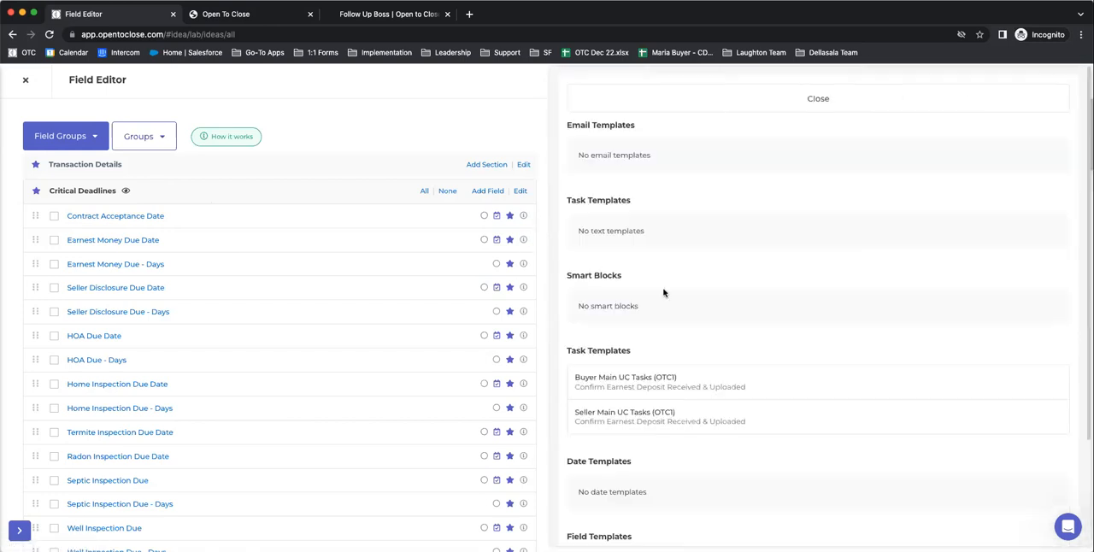
scroll(664, 294, "down", 3)
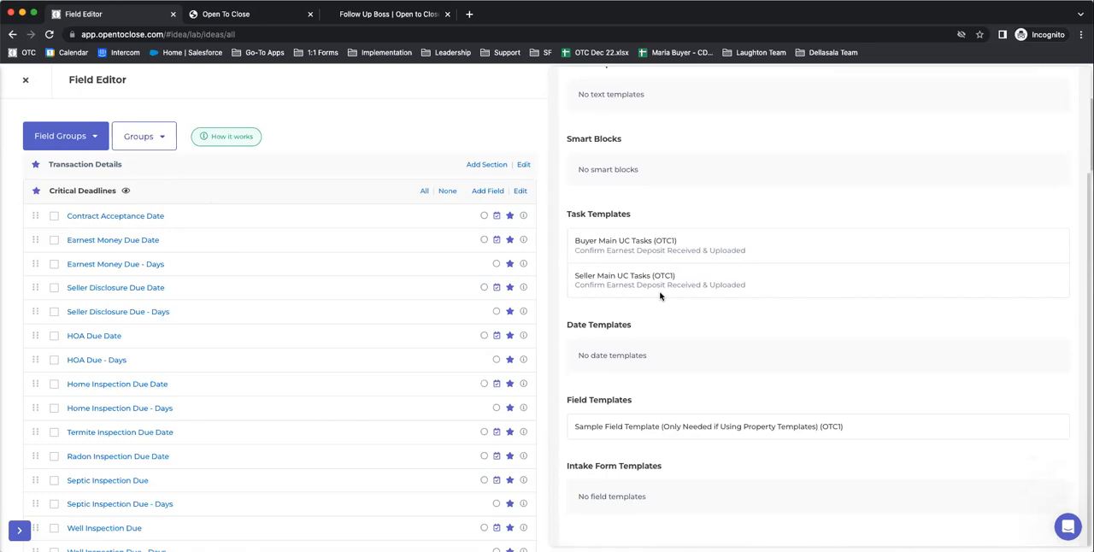
scroll(653, 300, "up", 3)
scroll(692, 132, "up", 1)
left_click(659, 97)
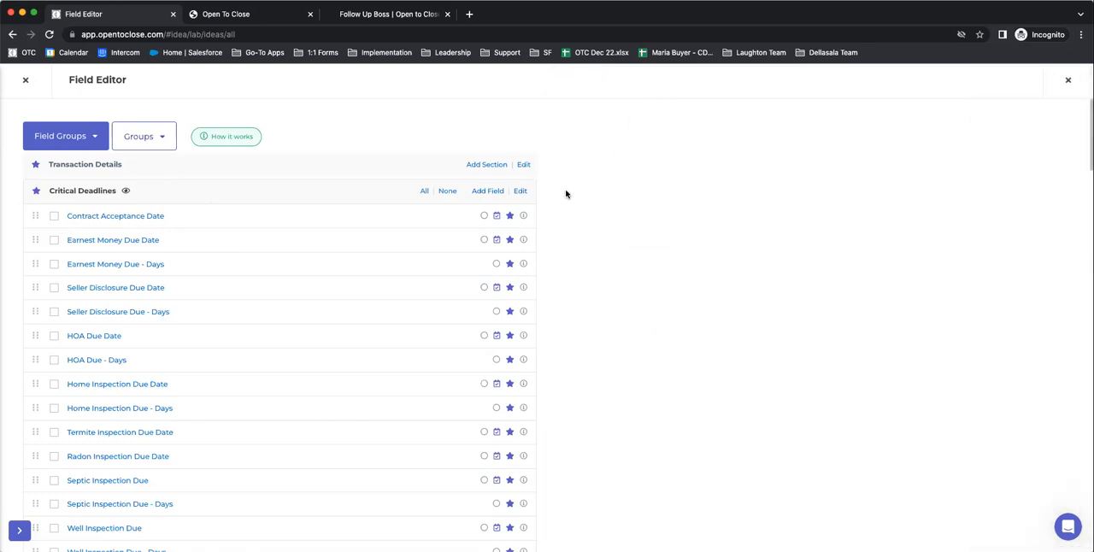
Inspect which templates use the Earnest Money Due - Days field and close the inspection
left_click(524, 265)
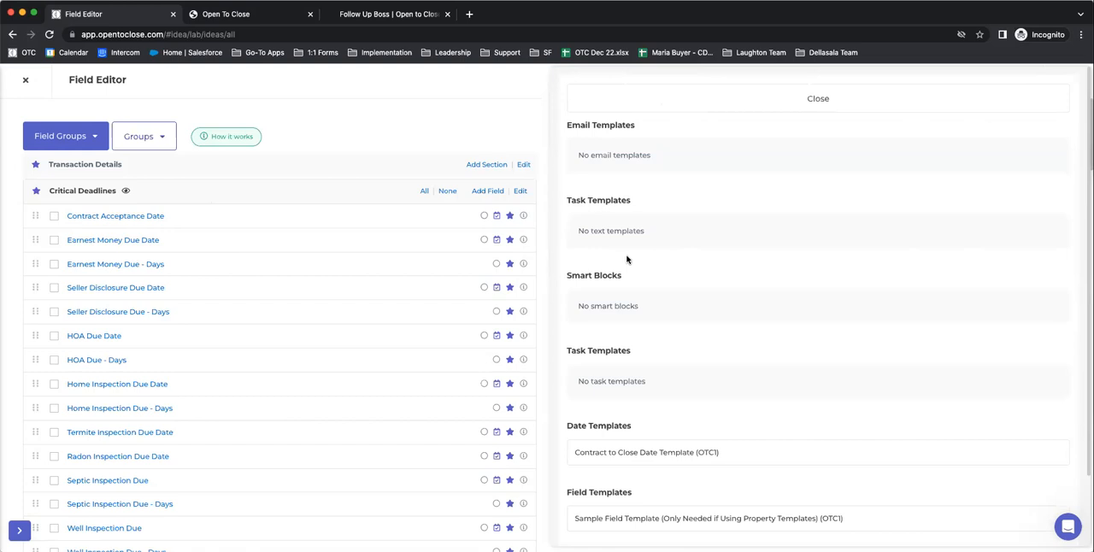
scroll(627, 259, "down", 2)
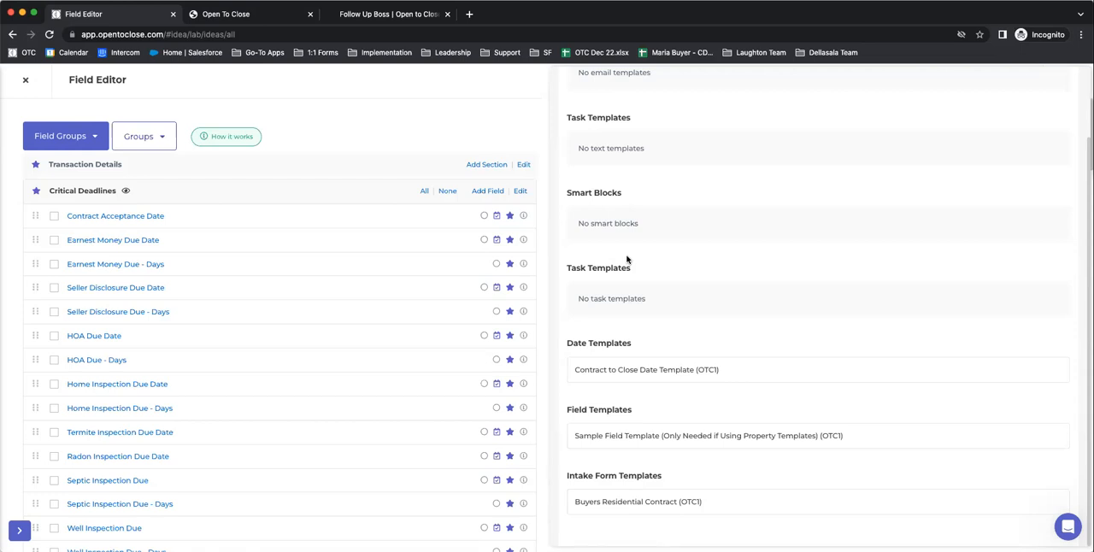
scroll(626, 259, "up", 2)
left_click(616, 100)
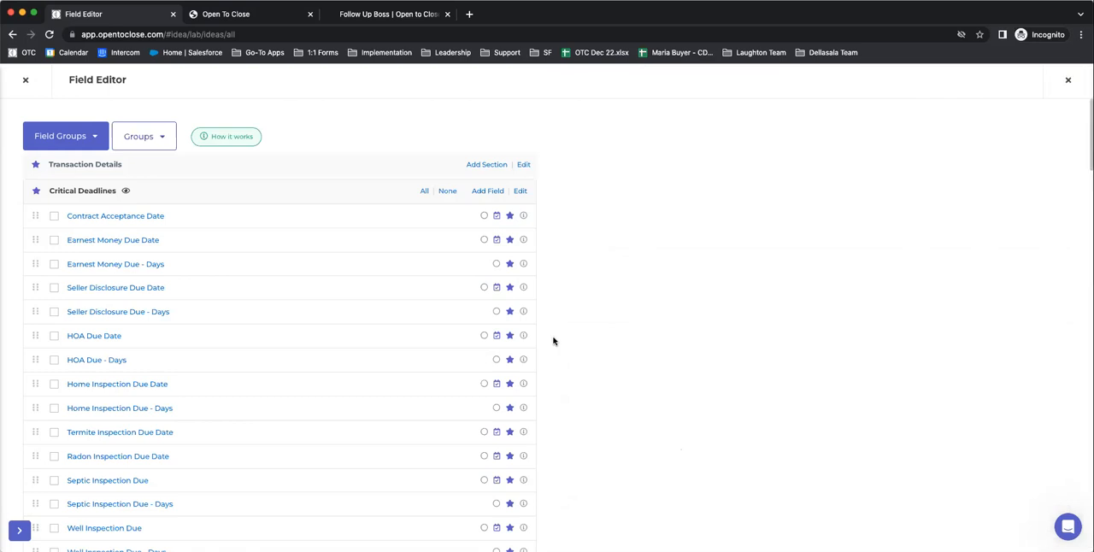
Review the destination sections for moving the Walkthrough Waived field, including Archived Fields, then cancel the move and clear the selection
scroll(247, 210, "down", 15)
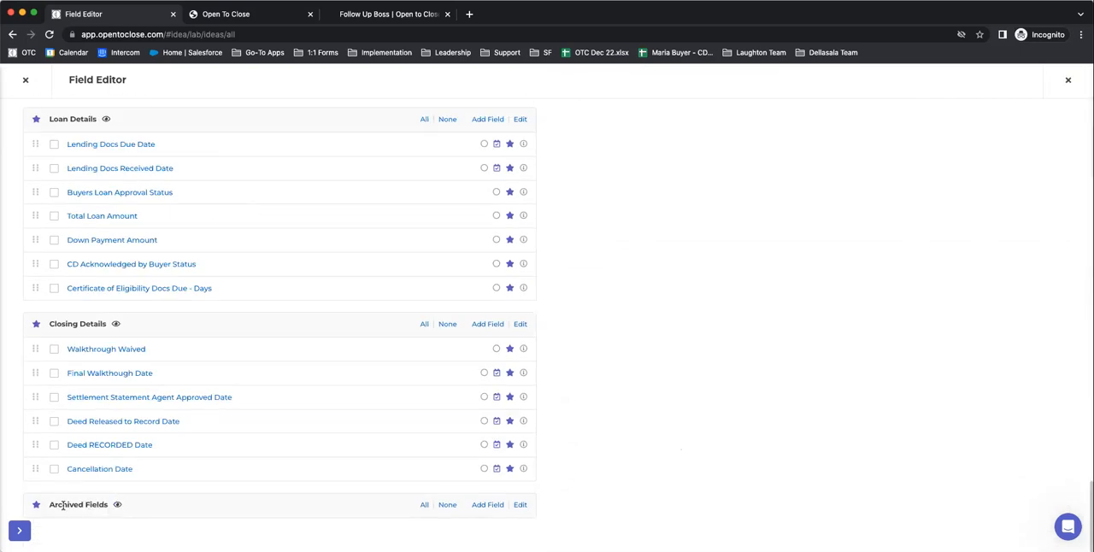
left_click(54, 349)
left_click(523, 511)
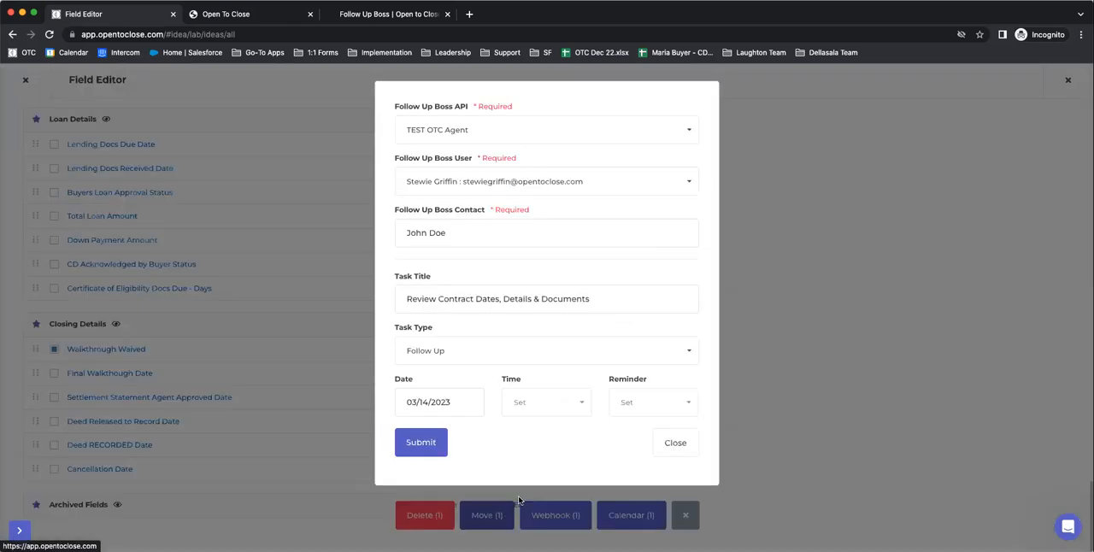
left_click(504, 512)
left_click(471, 132)
scroll(446, 288, "down", 8)
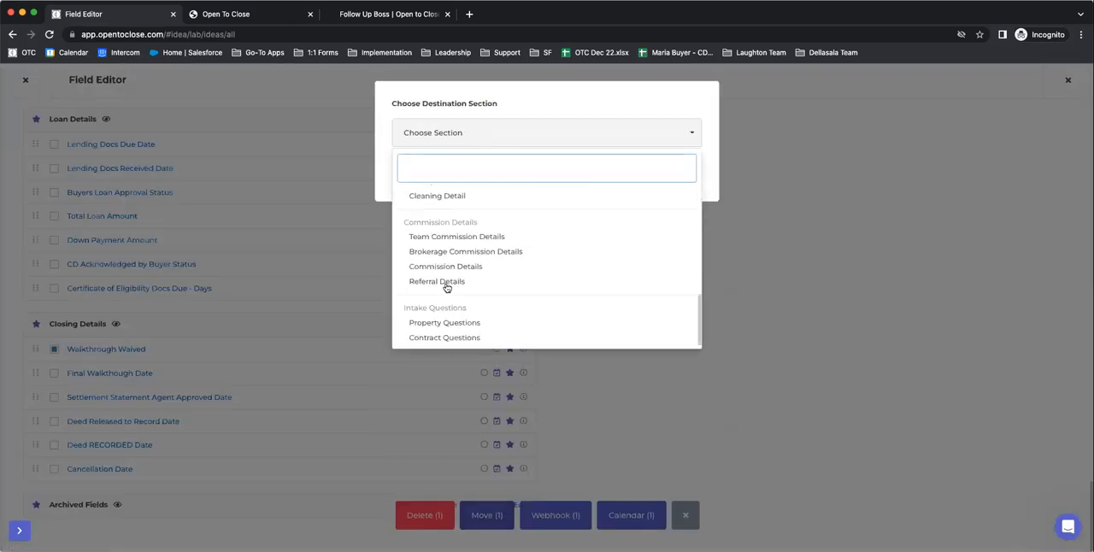
scroll(448, 265, "up", 3)
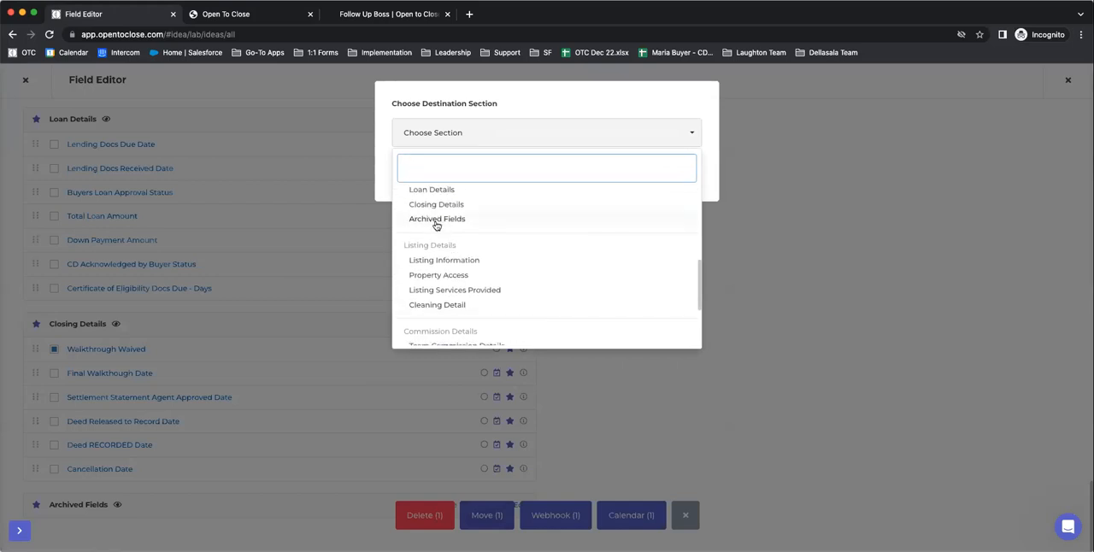
left_click(586, 122)
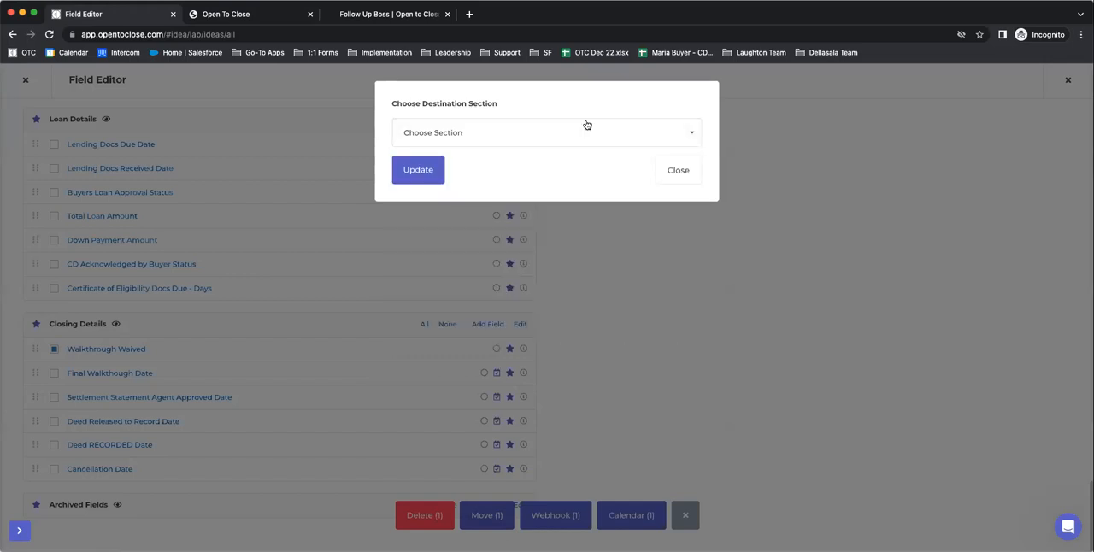
left_click(671, 168)
left_click(677, 514)
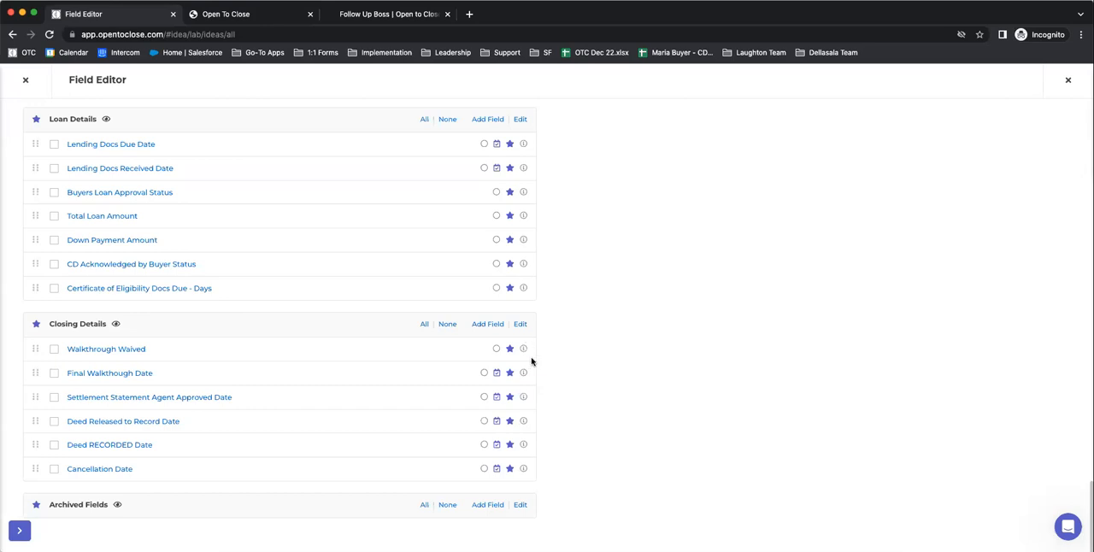
Display the Intake Questions field group and inspect which templates use the Is There An HOA field
scroll(581, 363, "up", 1)
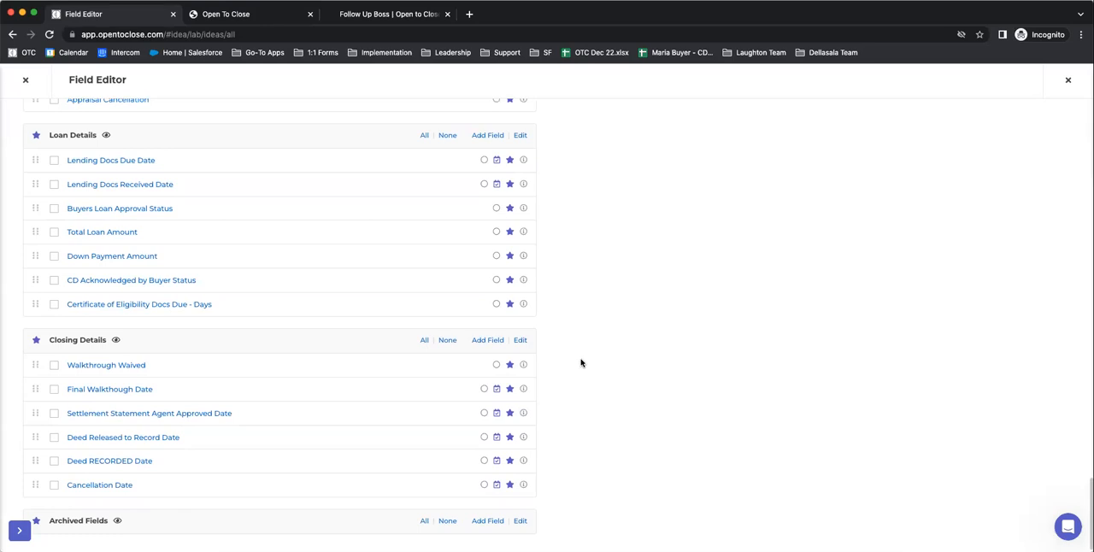
scroll(503, 318, "up", 20)
left_click(81, 138)
left_click(76, 206)
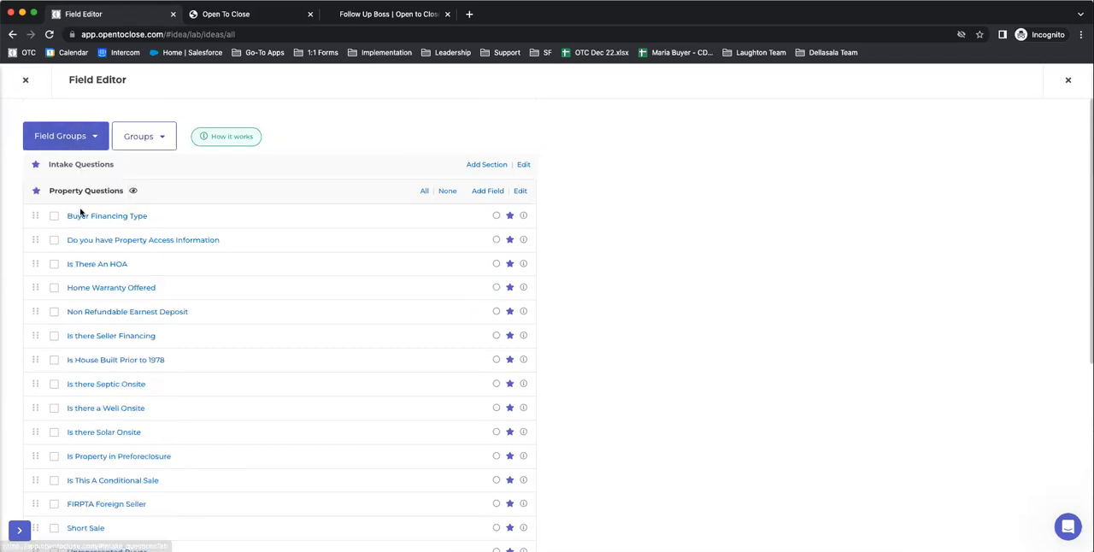
left_click(524, 264)
scroll(620, 272, "down", 3)
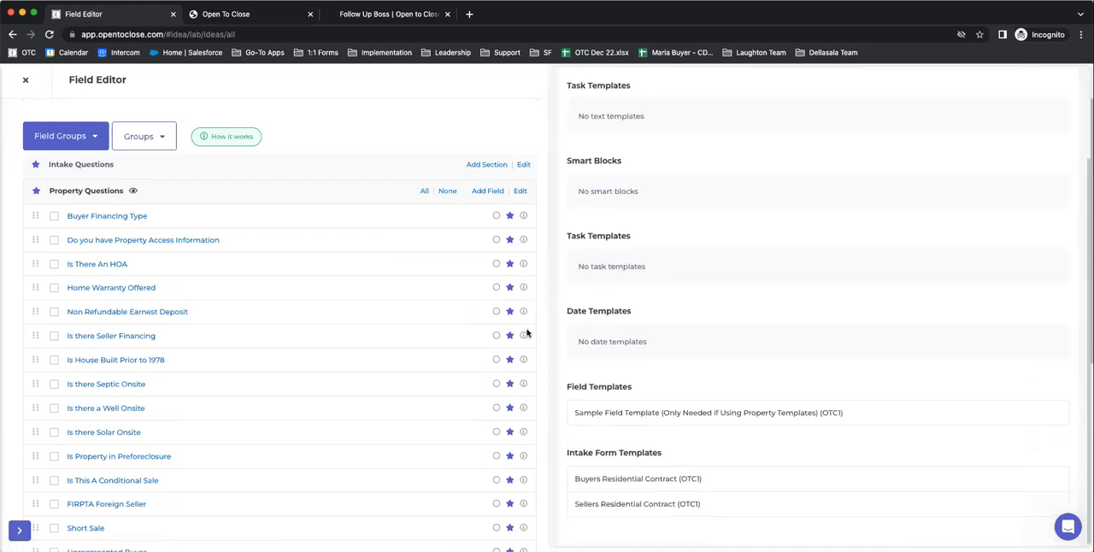
Inspect which templates use the Buyer Financing Type and Will There Be An Inspection fields
left_click(524, 216)
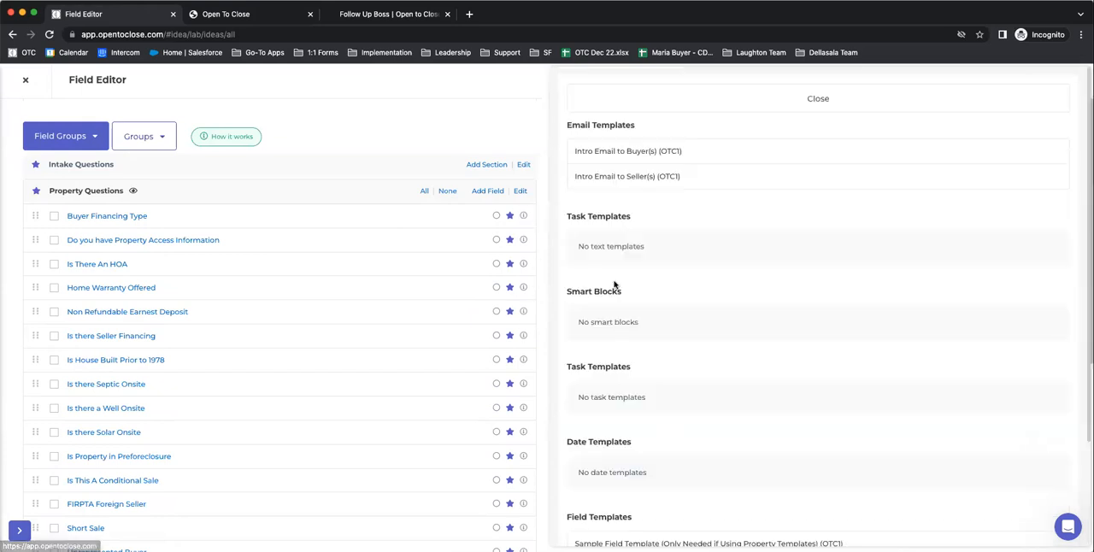
scroll(614, 285, "down", 1)
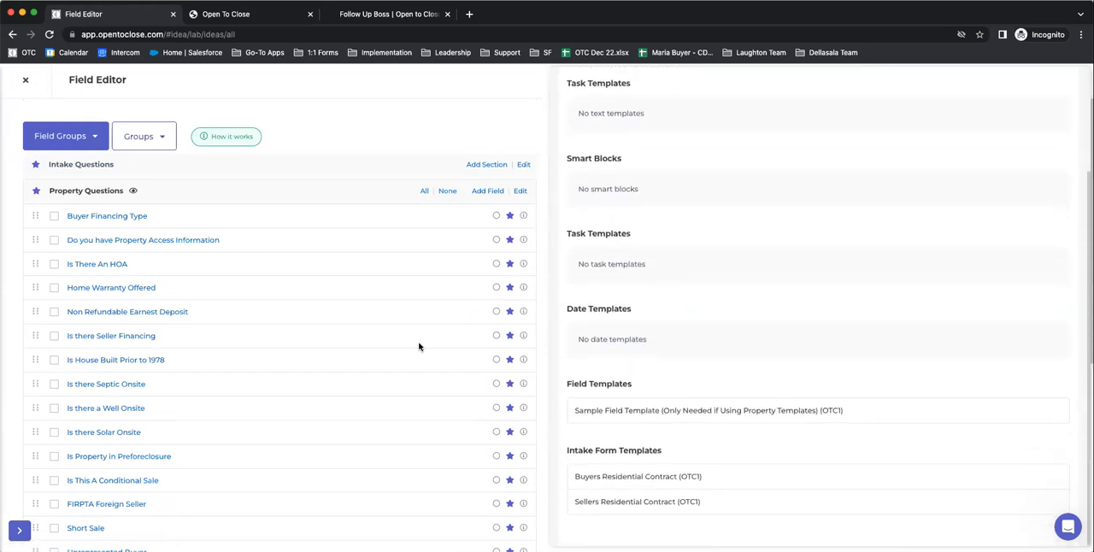
scroll(420, 345, "down", 5)
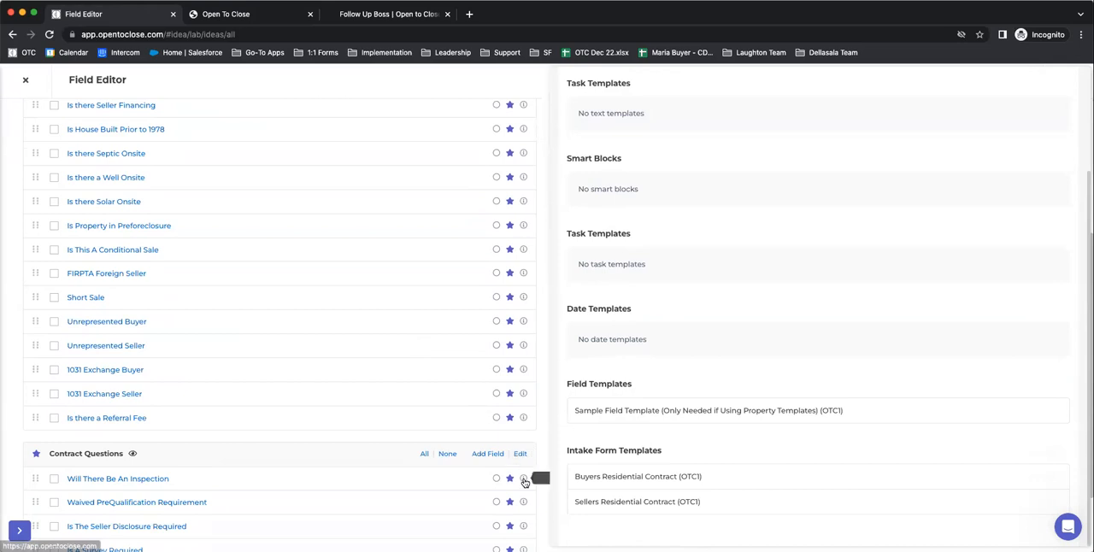
left_click(524, 478)
scroll(579, 398, "down", 3)
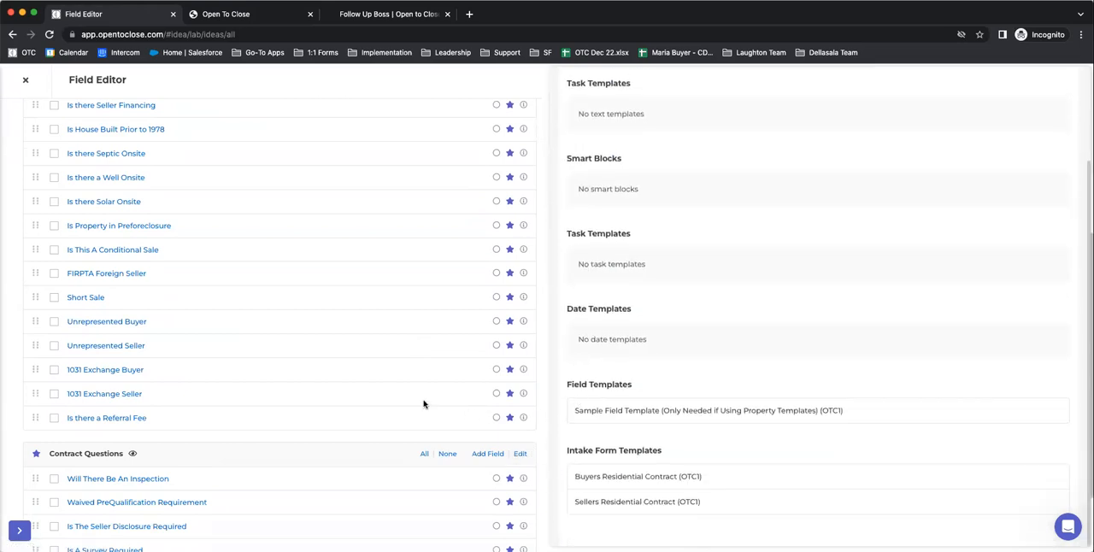
Inspect which templates use the Is There a Loan field under Contract Questions
scroll(425, 403, "down", 2)
left_click(522, 482)
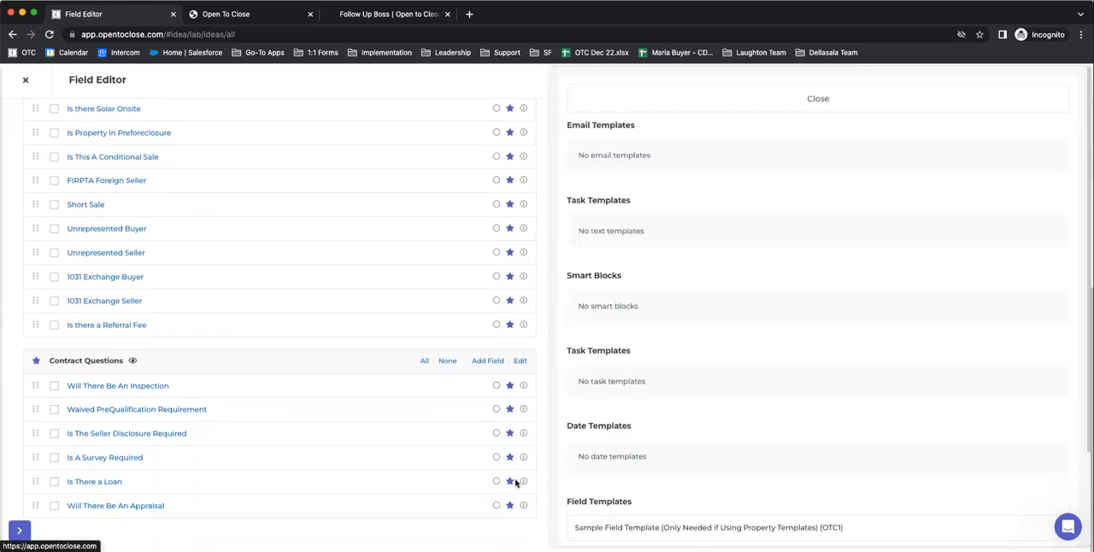
scroll(576, 402, "down", 3)
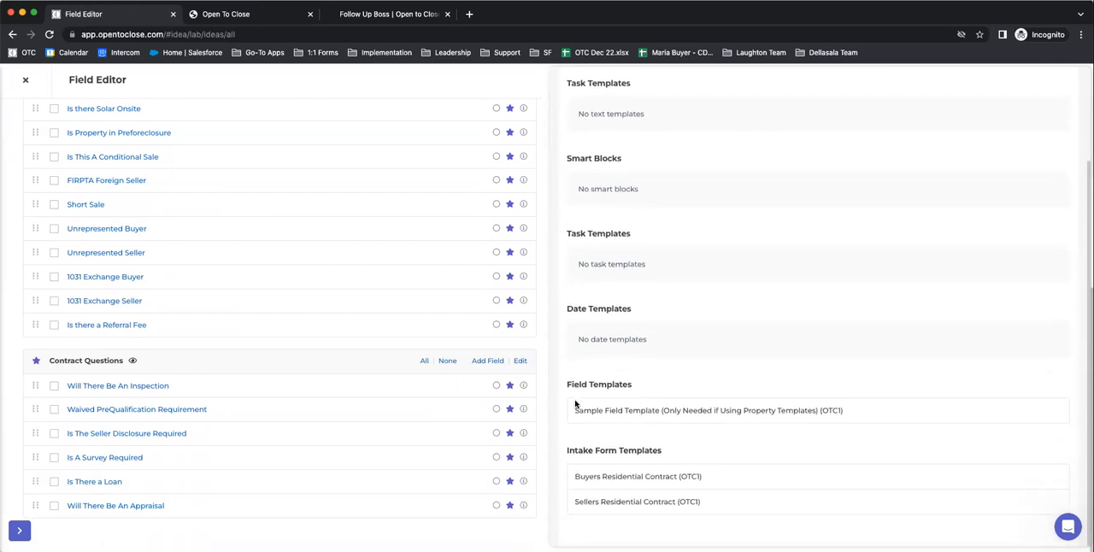
Inspect which templates use the Home Warranty Offered field under Property Questions and close the inspection
scroll(577, 404, "up", 3)
scroll(502, 312, "up", 3)
scroll(498, 312, "up", 4)
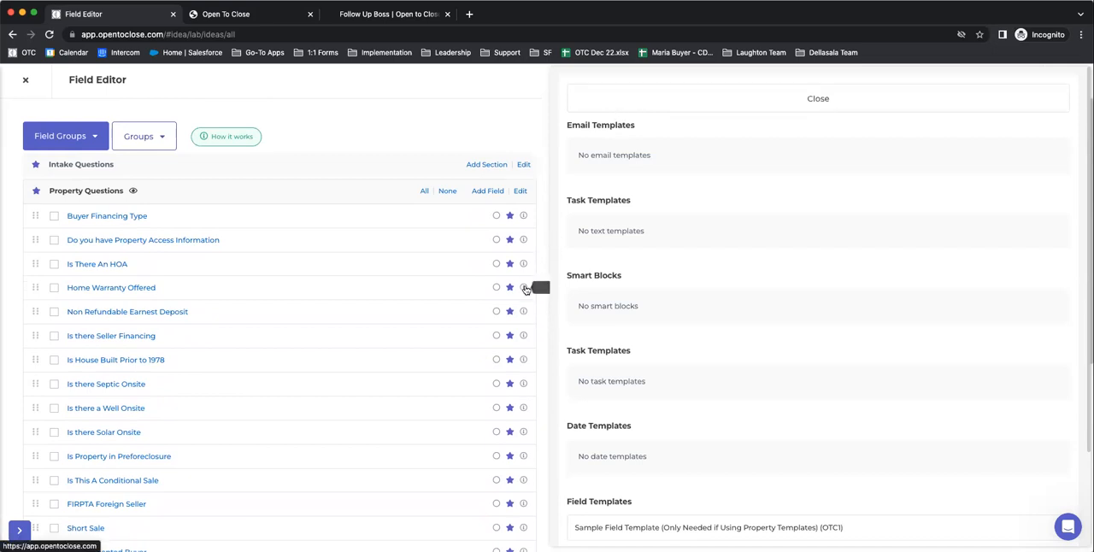
scroll(613, 276, "down", 3)
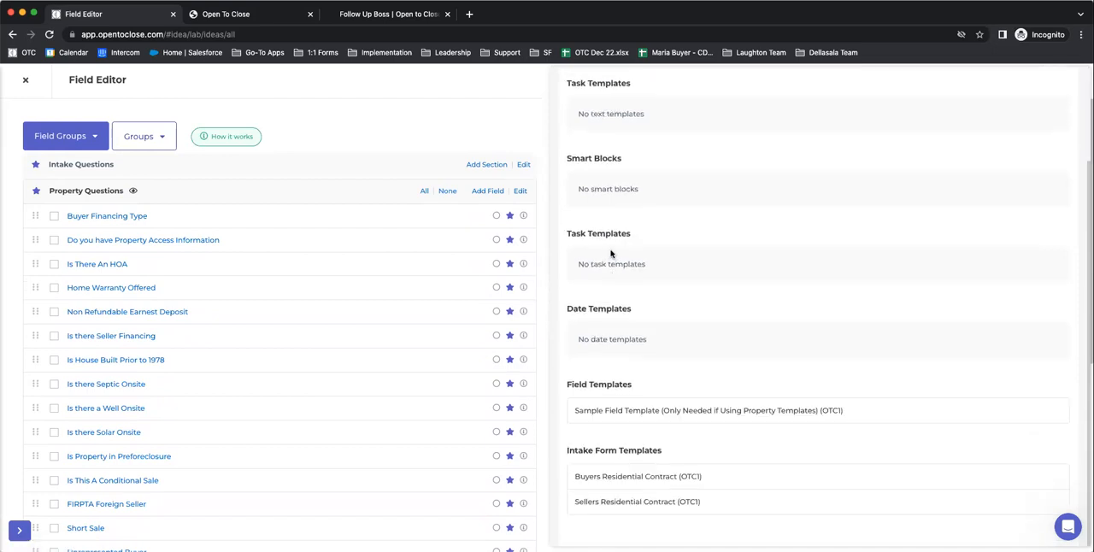
scroll(611, 253, "up", 3)
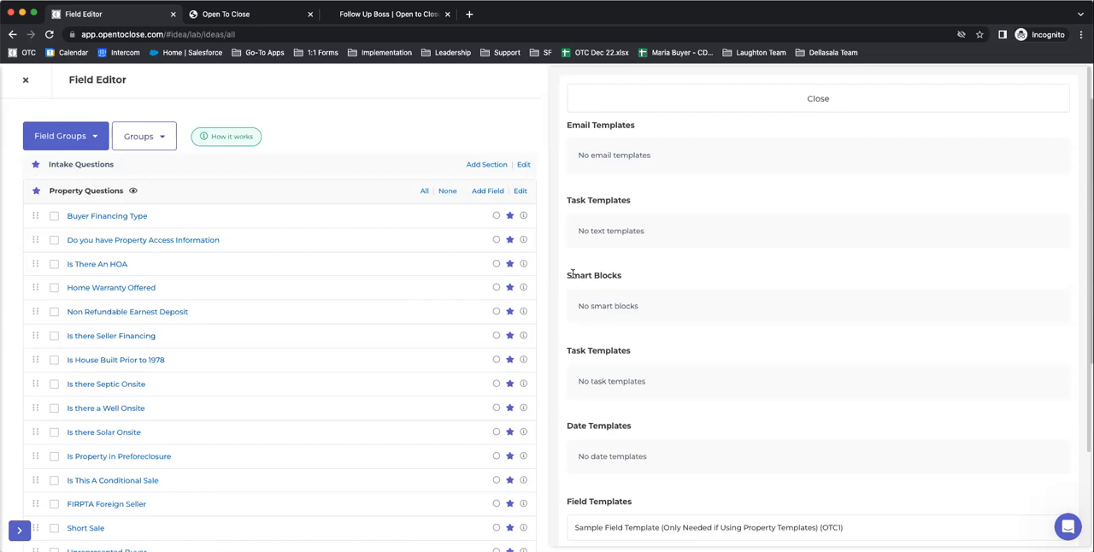
left_click(568, 109)
Review the order of field groups and their sections in Sort Groups, and close it without reordering
left_click(57, 130)
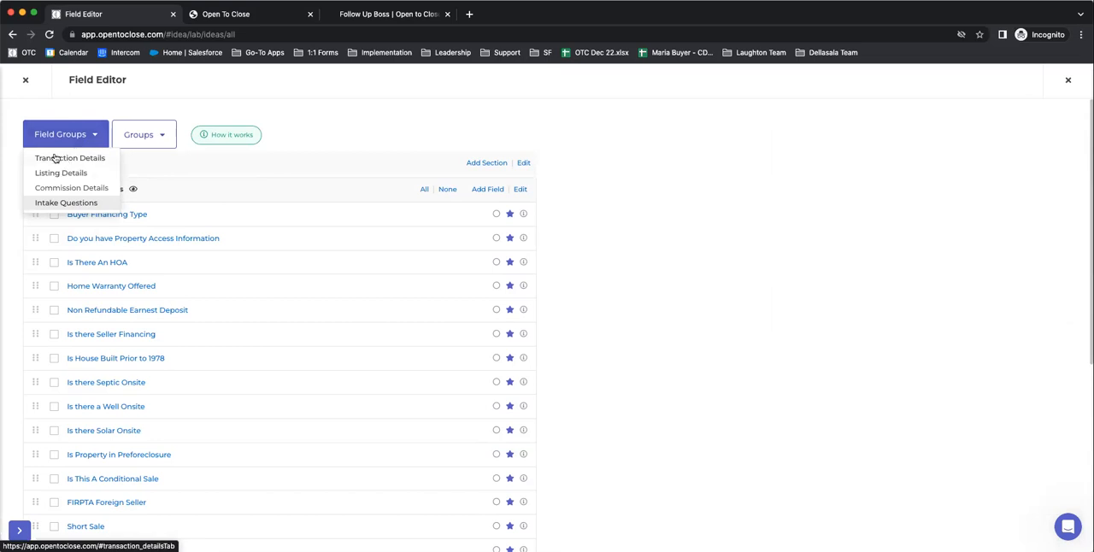
left_click(136, 142)
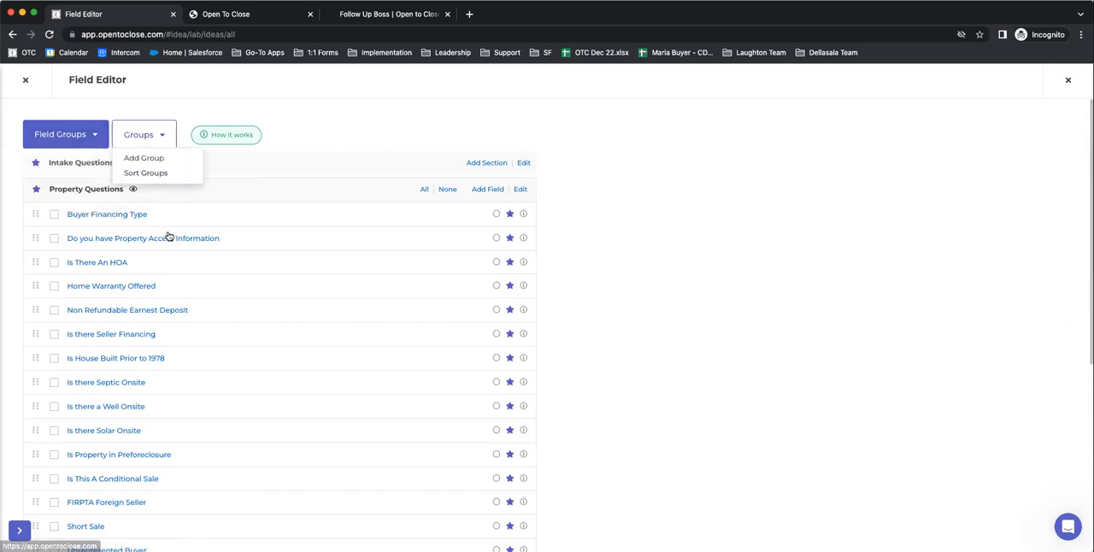
left_click(143, 173)
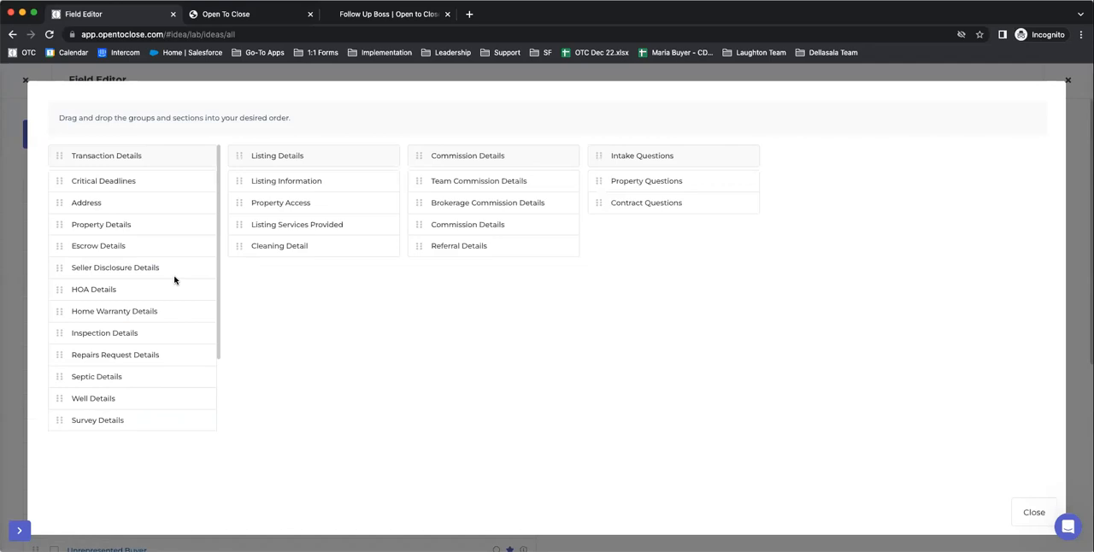
left_click(1033, 512)
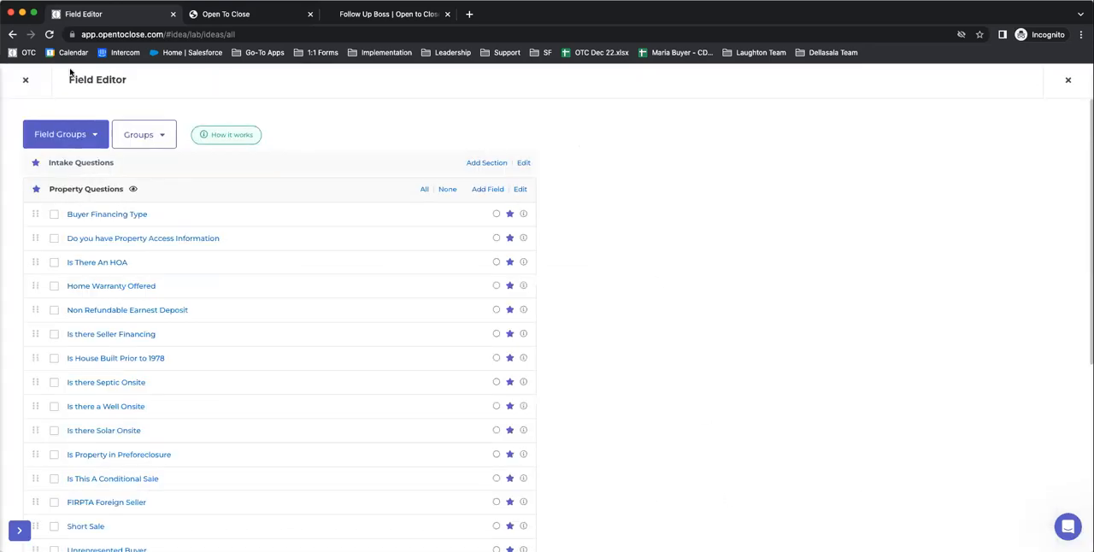
Leave the Field Editor, open the property record, and bring up its Defaults & Settings
left_click(26, 80)
left_click(366, 208)
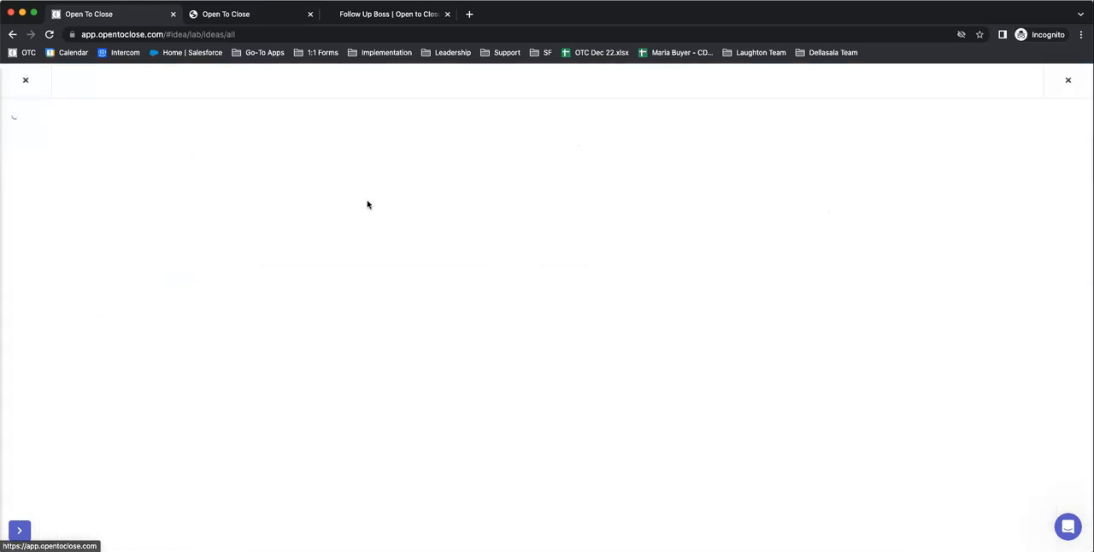
left_click(223, 124)
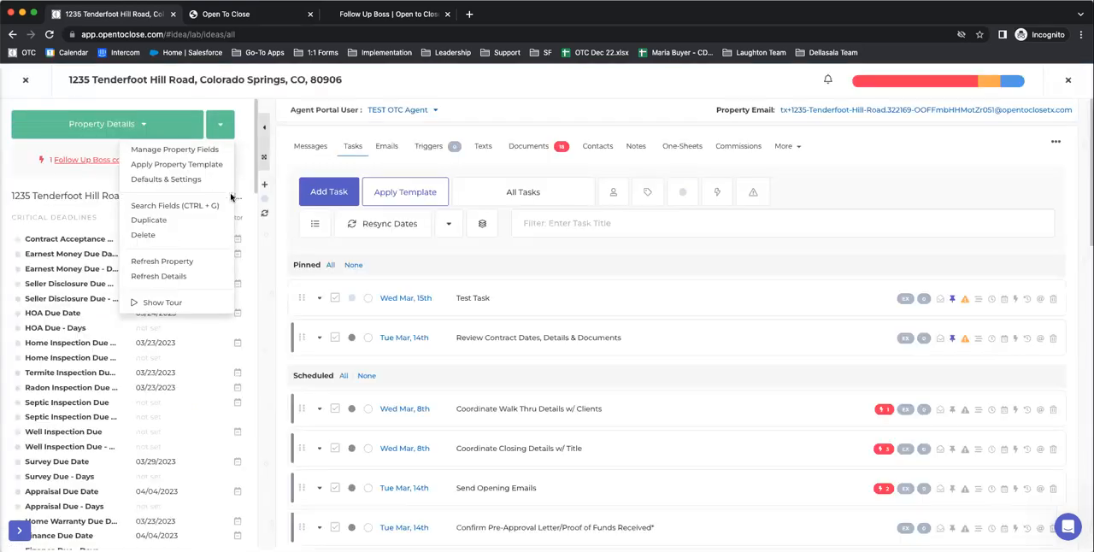
left_click(149, 179)
Review the property's default settings and the Default Details Tab options, then close the settings without changes
scroll(150, 196, "down", 10)
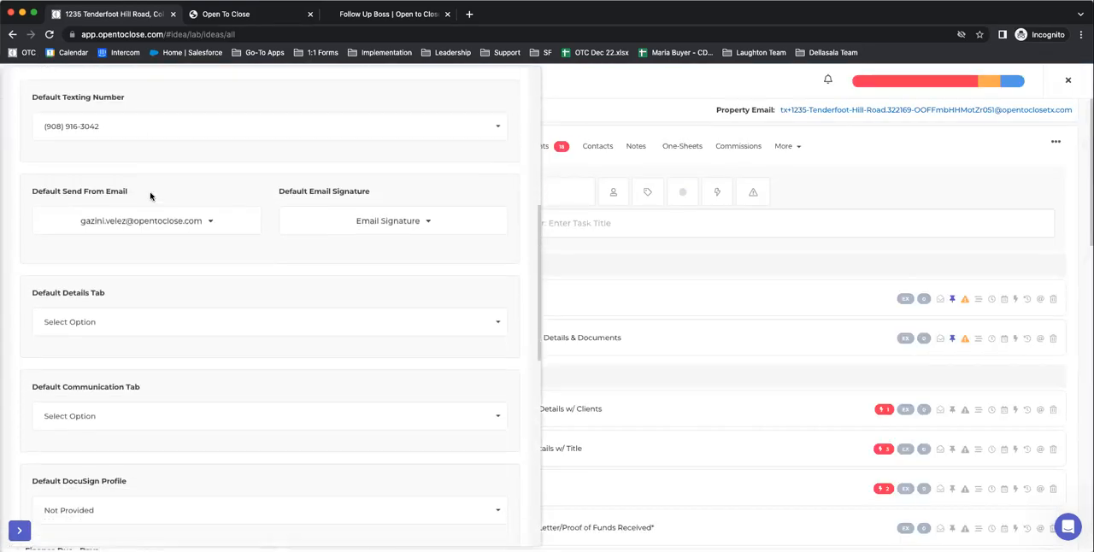
scroll(150, 196, "up", 3)
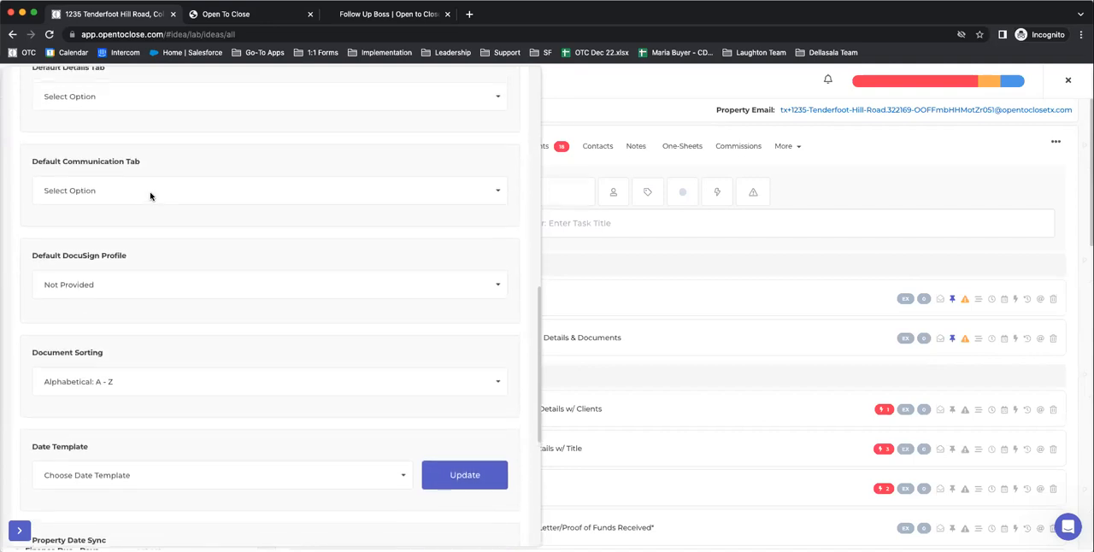
left_click(91, 180)
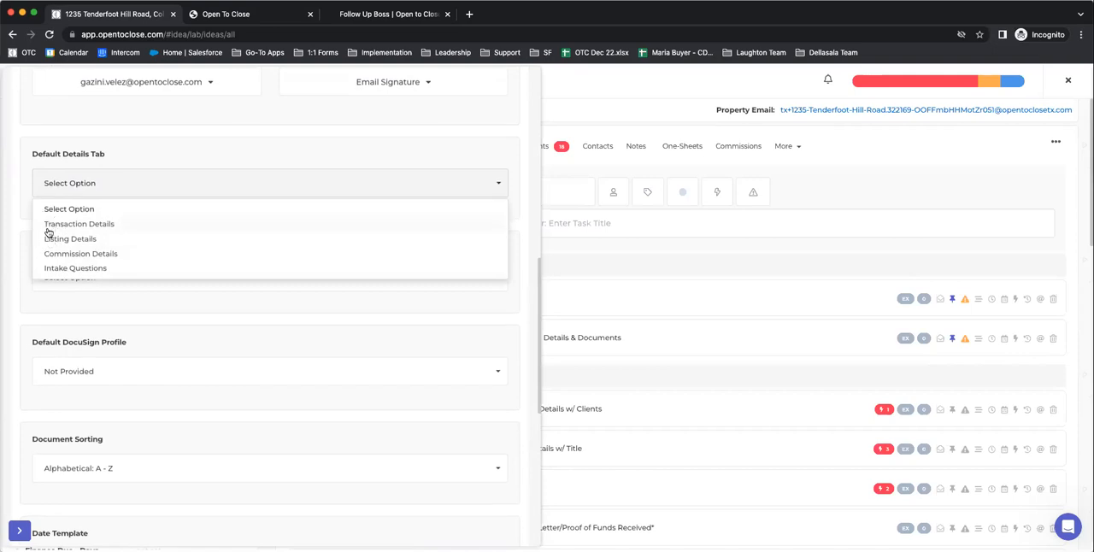
scroll(48, 233, "up", 1)
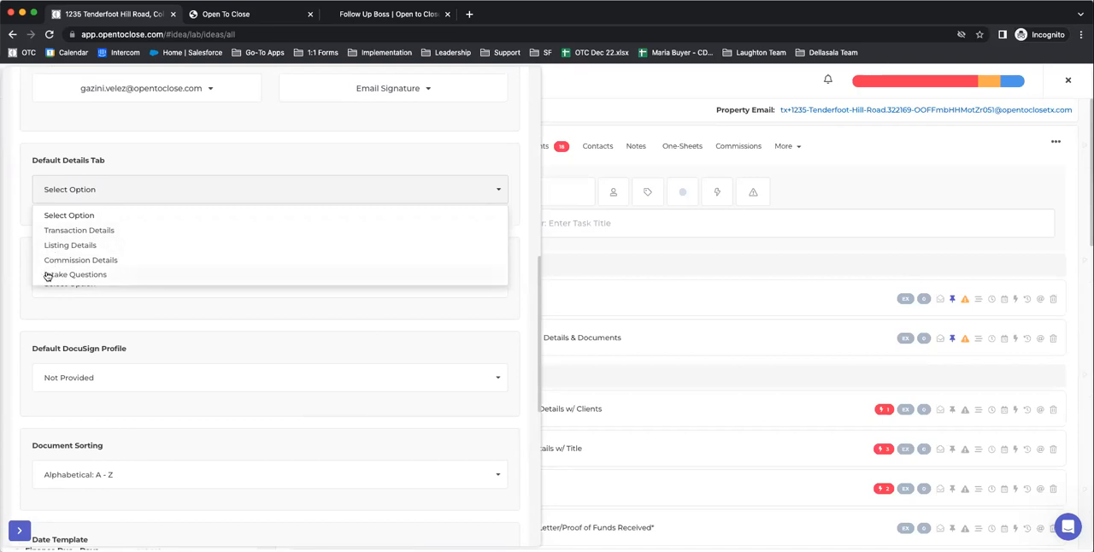
scroll(318, 153, "up", 3)
scroll(319, 152, "up", 4)
left_click(291, 108)
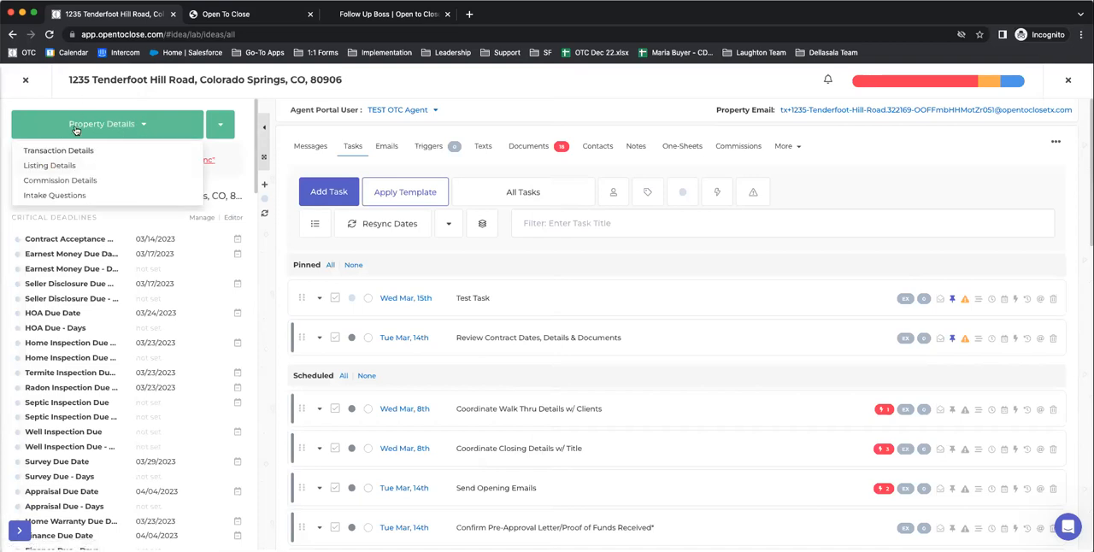
View the property's Commission Details fields, then switch to Transaction Details and look through its sections
left_click(39, 182)
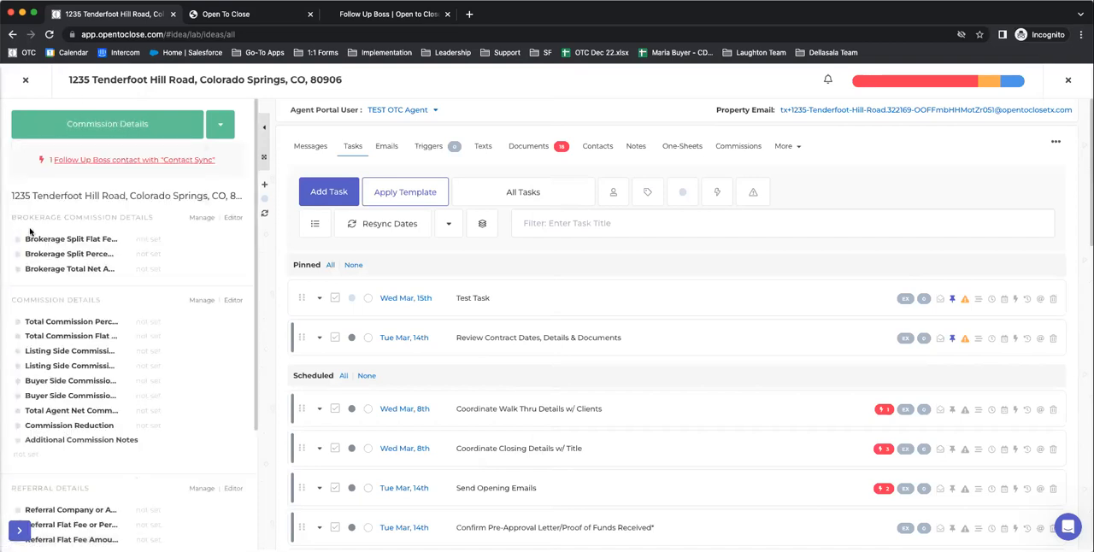
scroll(86, 233, "down", 2)
scroll(85, 233, "up", 2)
mouse_move(82, 122)
left_click(58, 152)
scroll(53, 378, "down", 18)
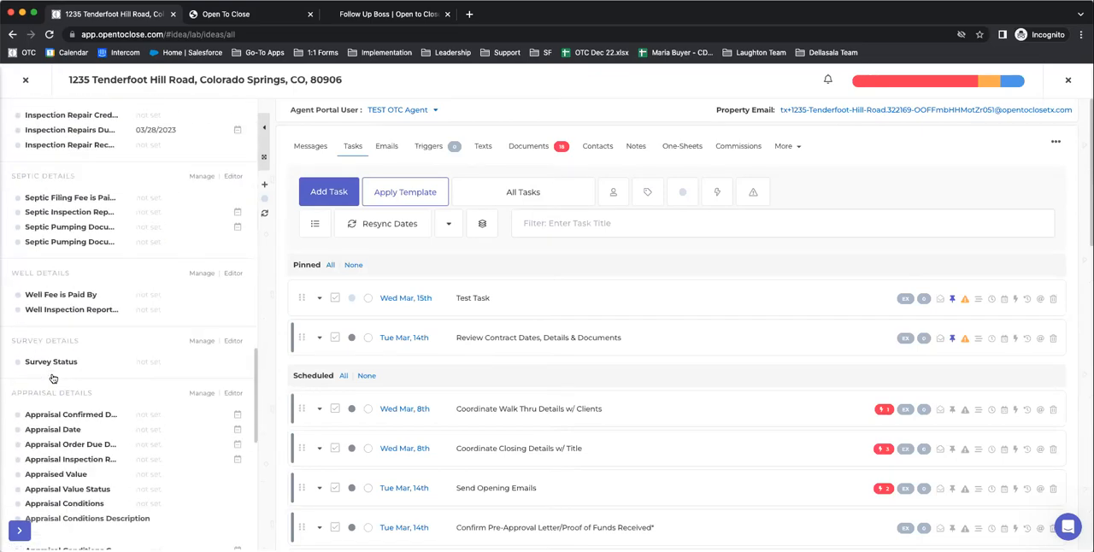
scroll(51, 377, "up", 7)
scroll(51, 377, "up", 11)
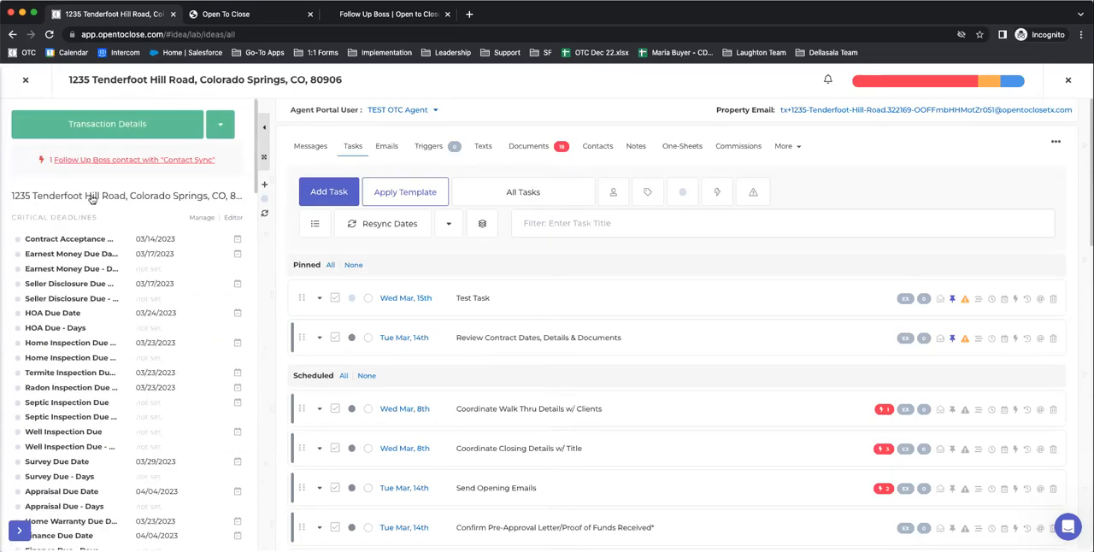
Leave the property record and reopen the Field Editor on the Transaction Details fields
mouse_move(61, 122)
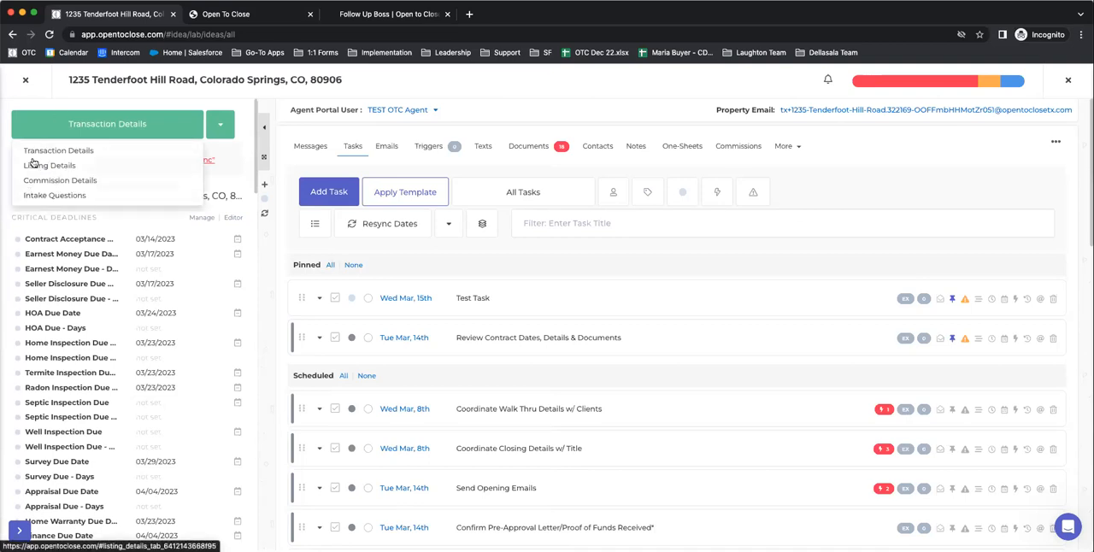
left_click(25, 80)
mouse_move(18, 369)
left_click(60, 393)
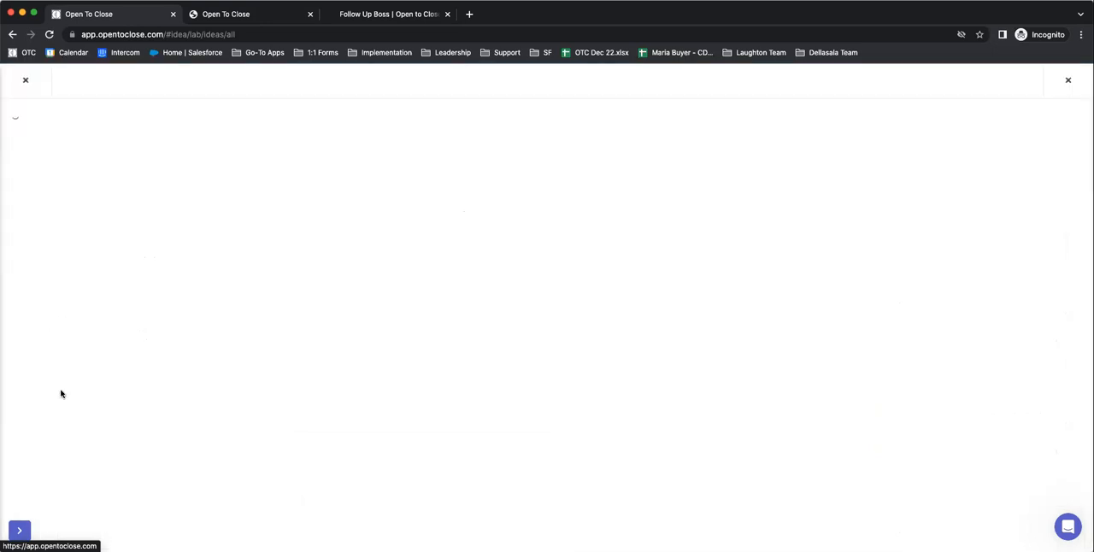
mouse_move(101, 126)
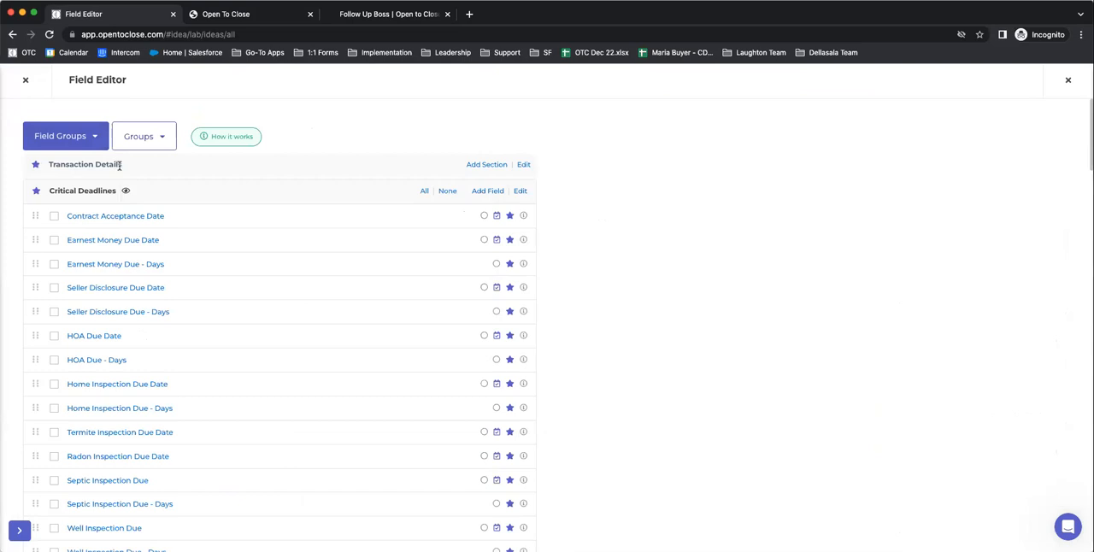
Review the order of field groups and sections in Sort Groups, then close it without changes
mouse_move(141, 138)
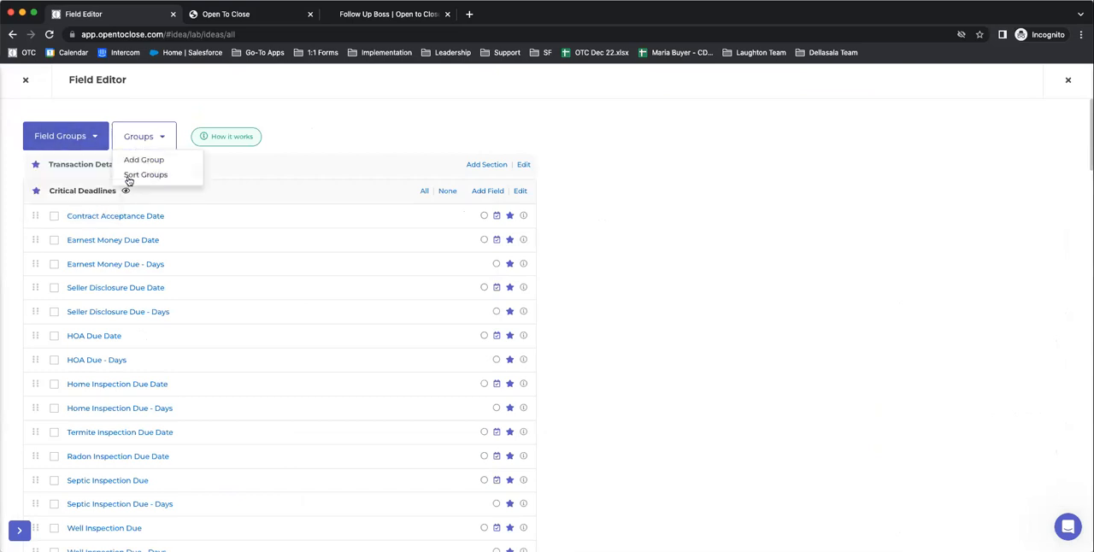
left_click(129, 175)
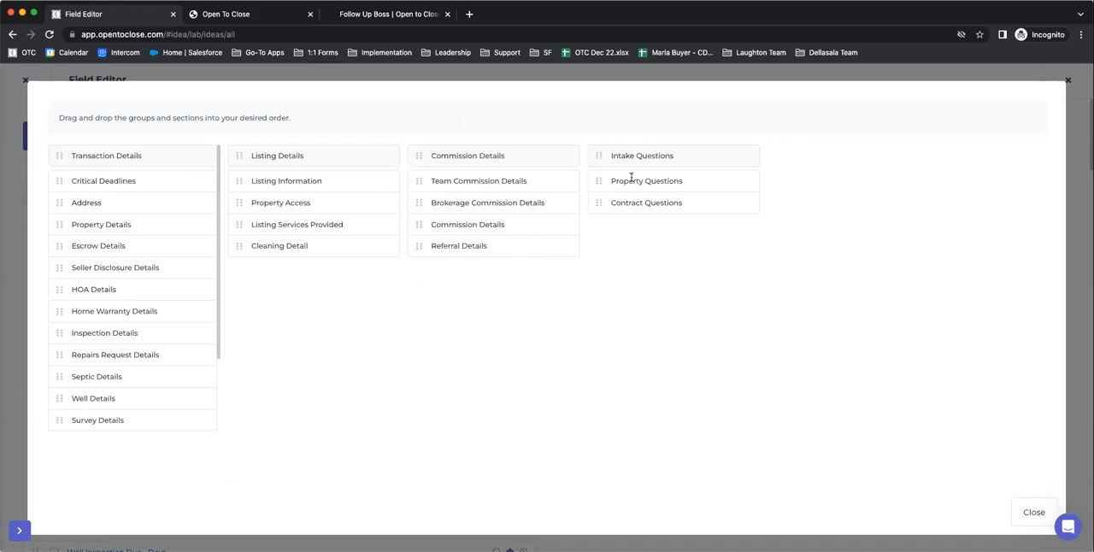
left_click(1033, 512)
Show the Intake Questions field group and look through its Property Questions and Contract Questions sections
left_click(73, 128)
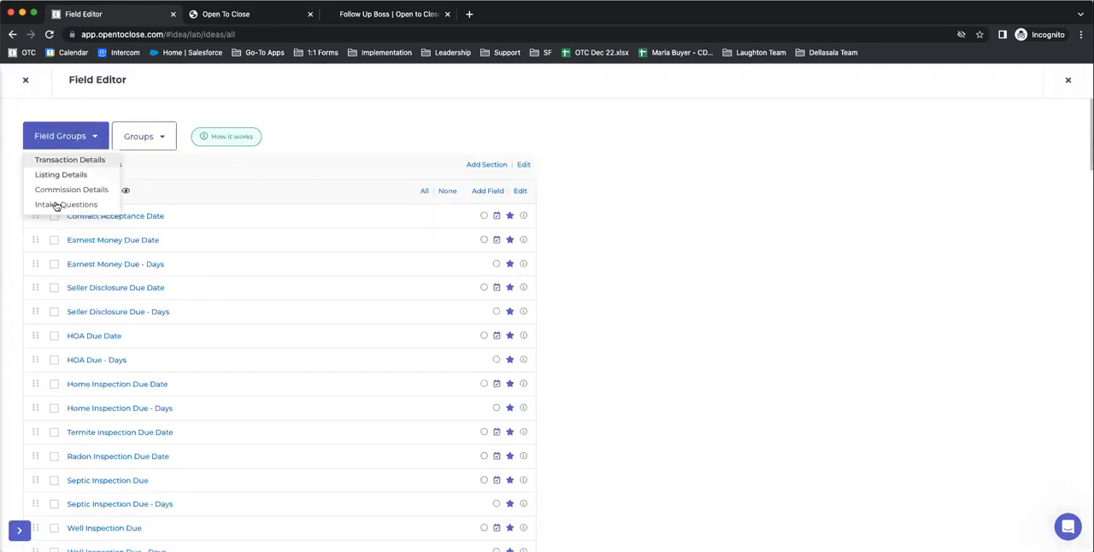
left_click(56, 206)
scroll(109, 234, "down", 5)
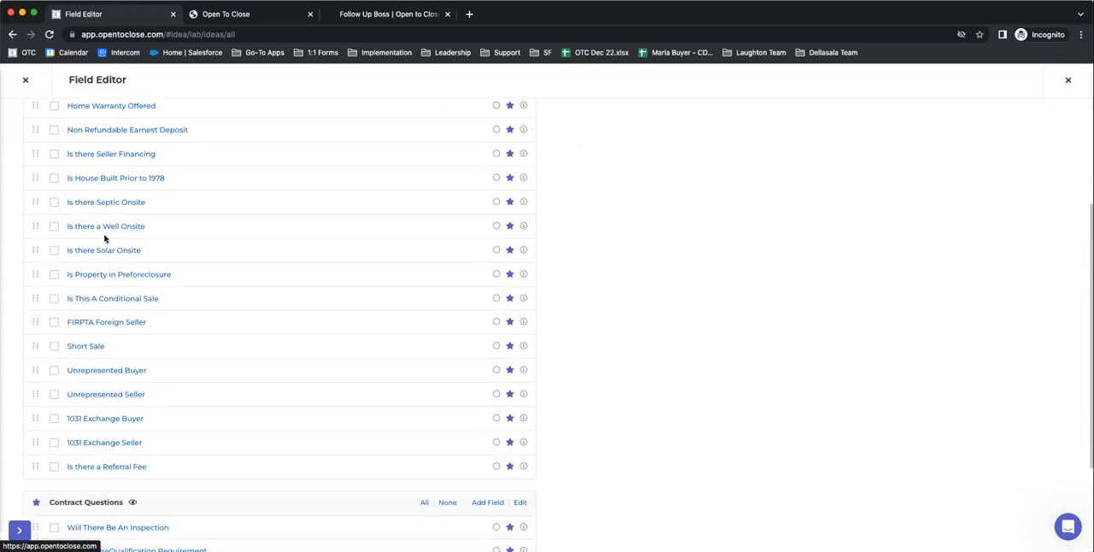
scroll(105, 239, "down", 3)
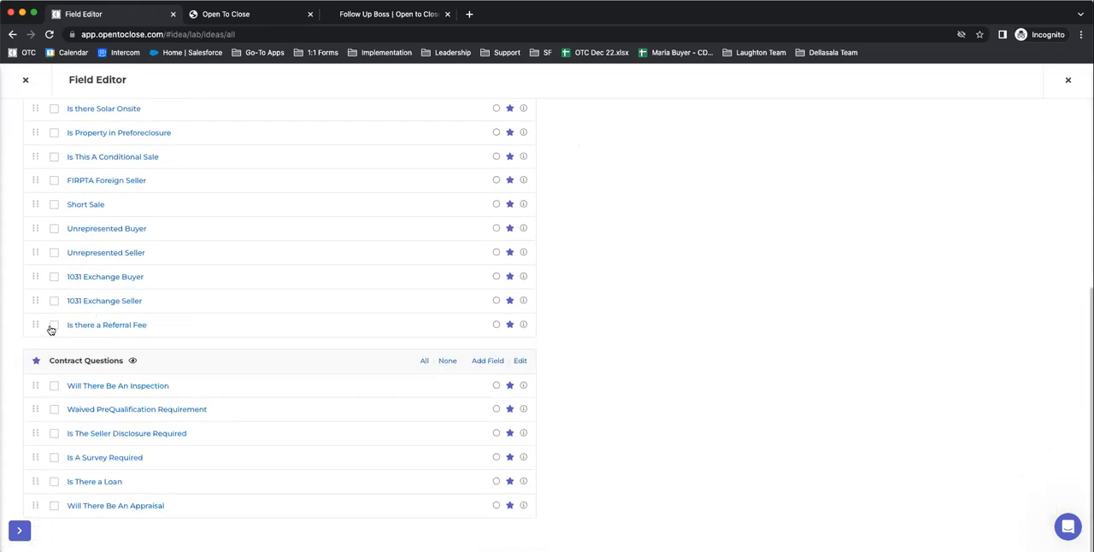
scroll(53, 456, "up", 8)
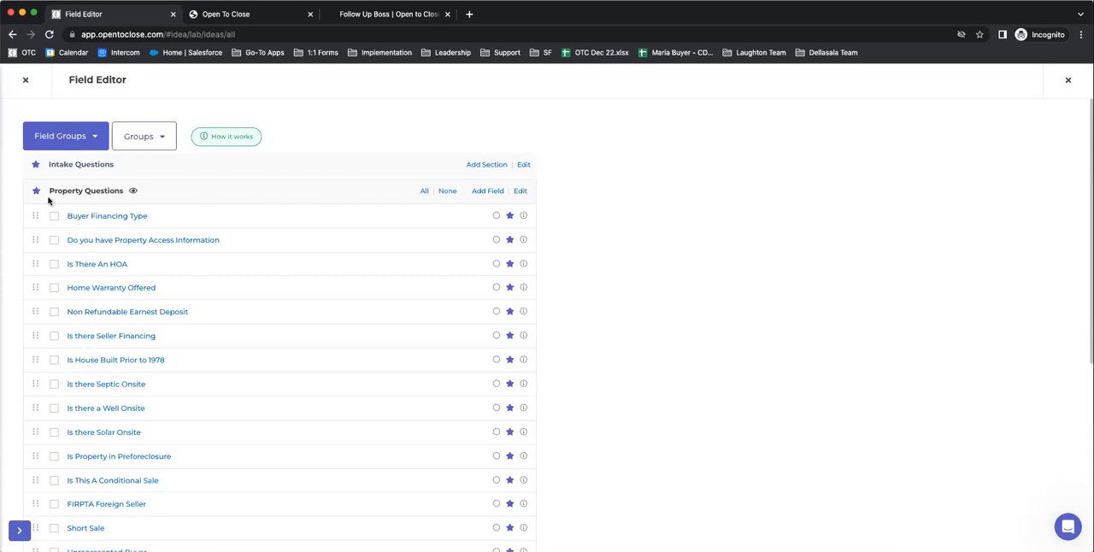
scroll(102, 191, "down", 5)
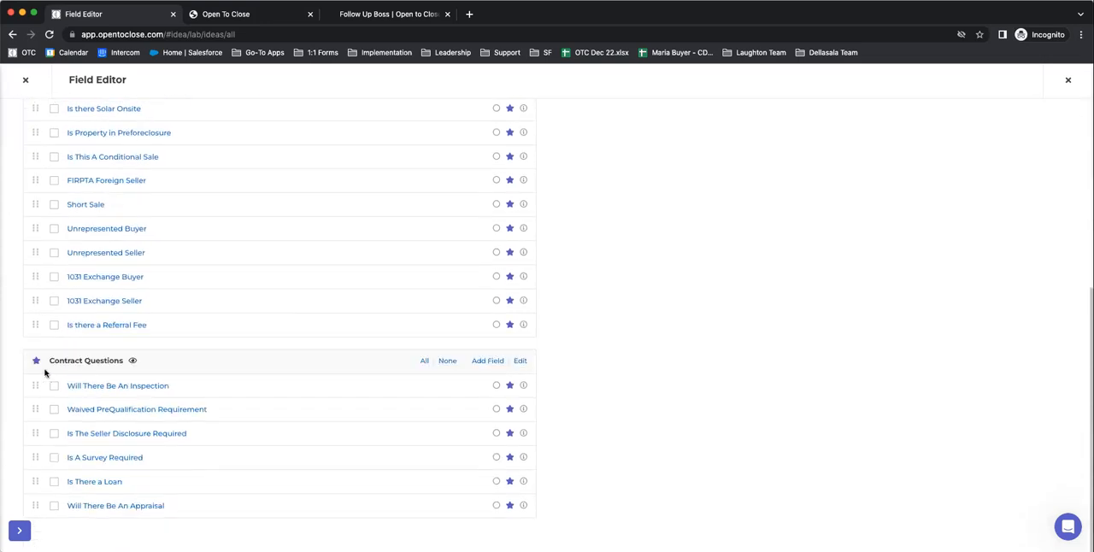
scroll(70, 376, "up", 5)
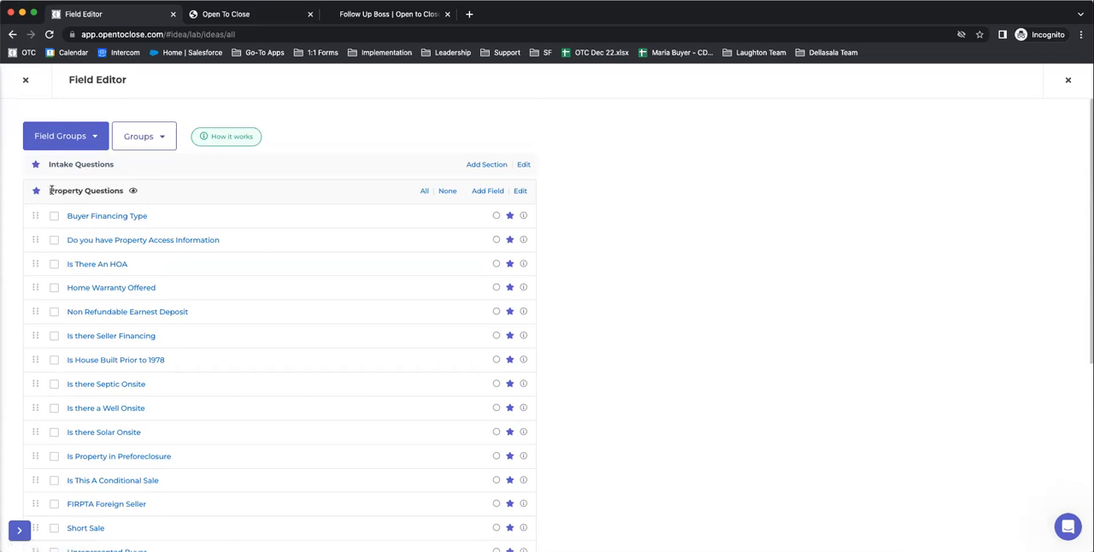
left_click_drag(50, 191, 125, 192)
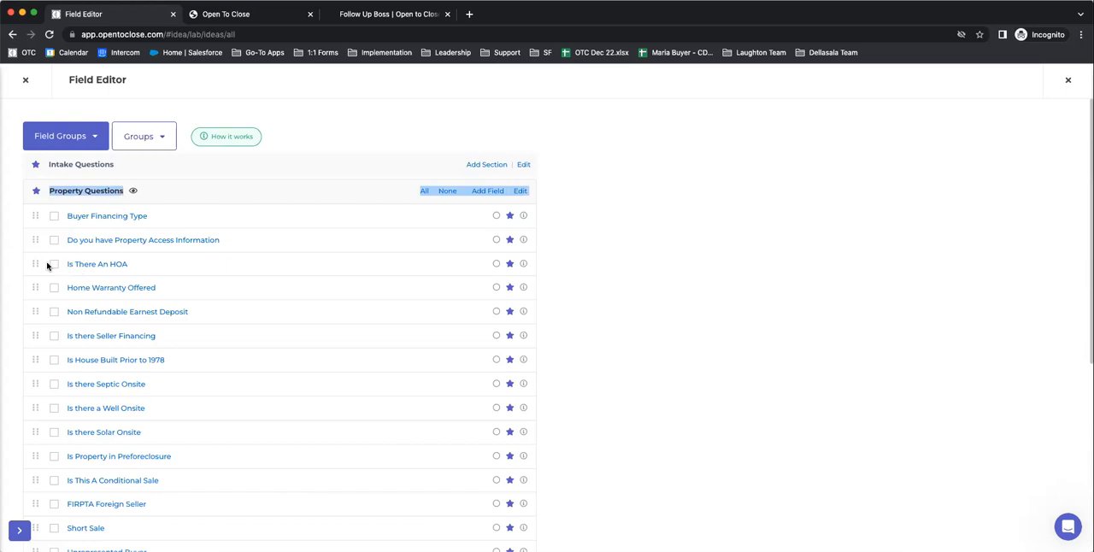
left_click(682, 252)
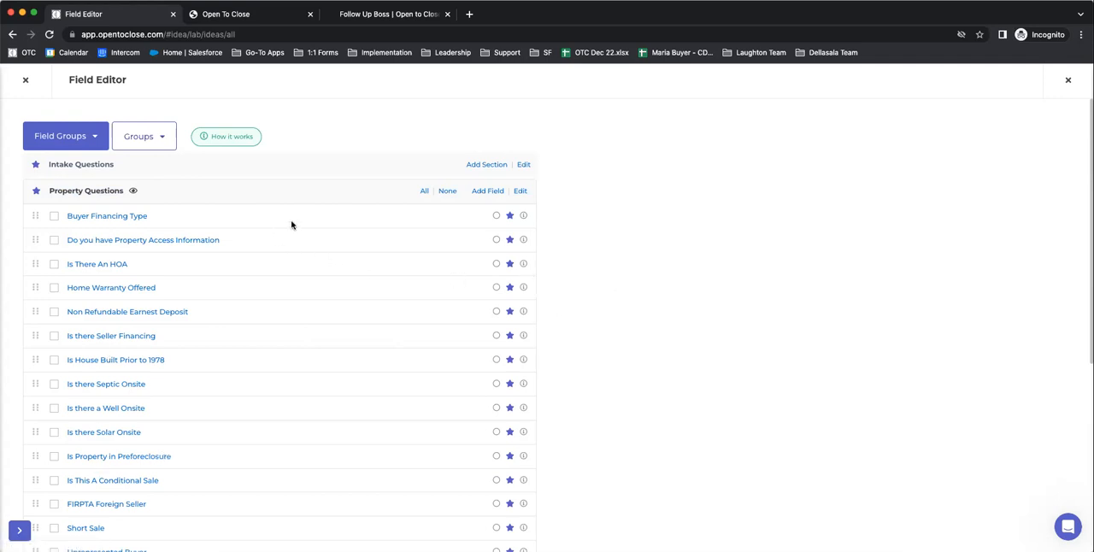
scroll(694, 210, "down", 1)
scroll(688, 208, "down", 5)
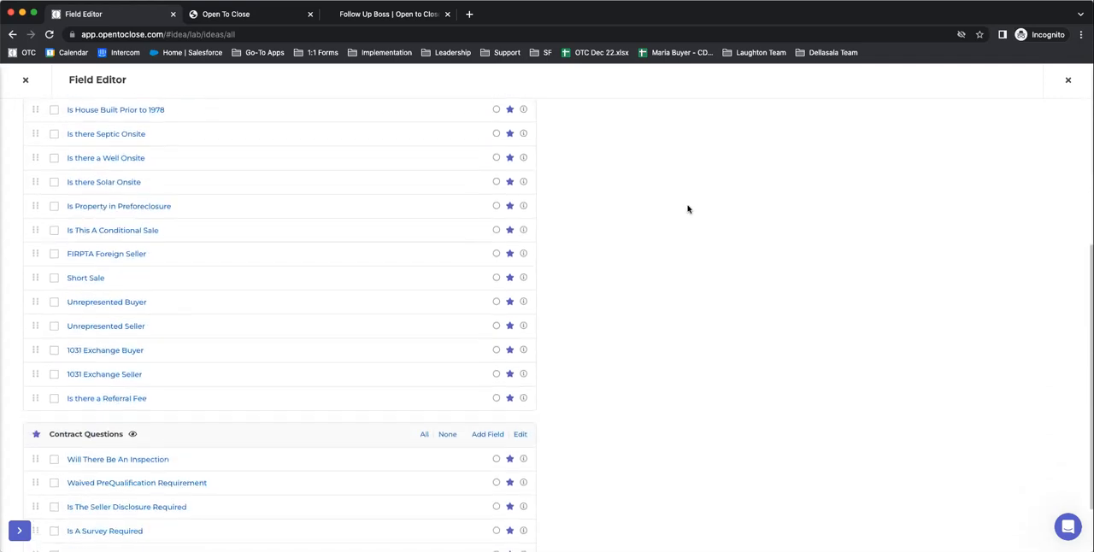
scroll(622, 228, "up", 5)
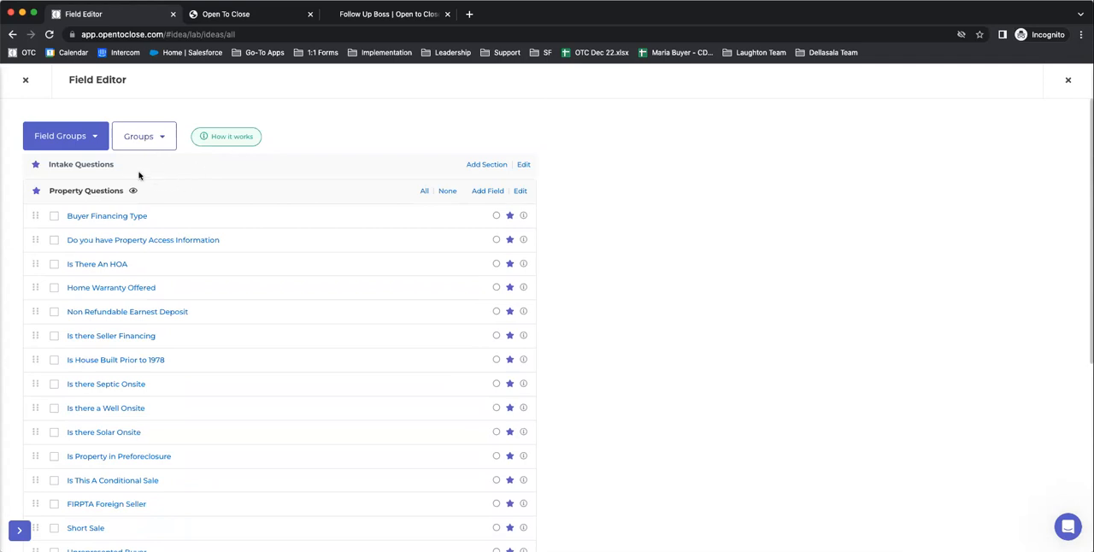
Switch to the Listing Details field group and look through its sections, including Listing Services Provided
left_click(81, 138)
left_click(55, 174)
scroll(129, 219, "down", 5)
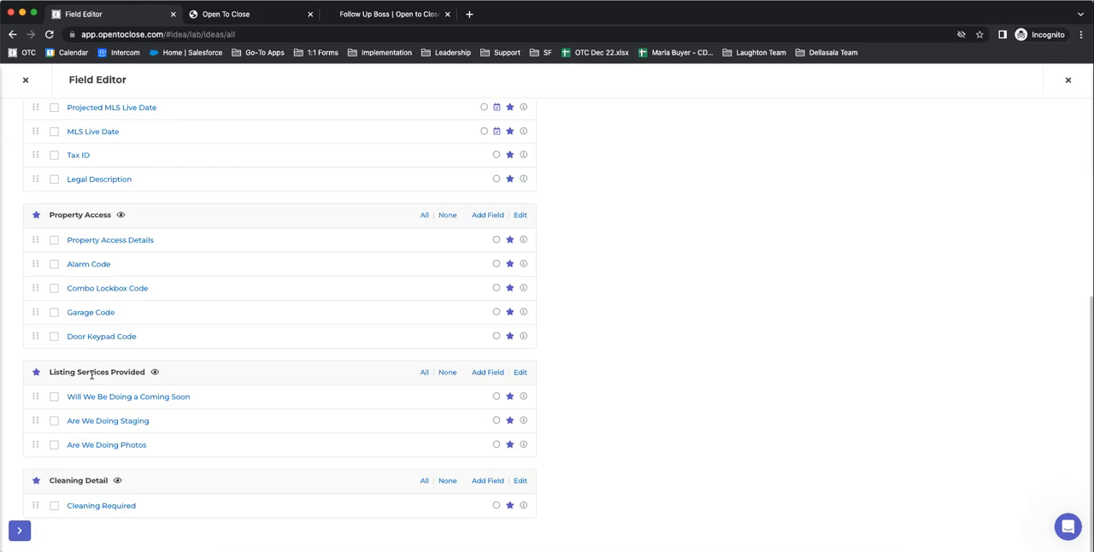
scroll(91, 265, "up", 5)
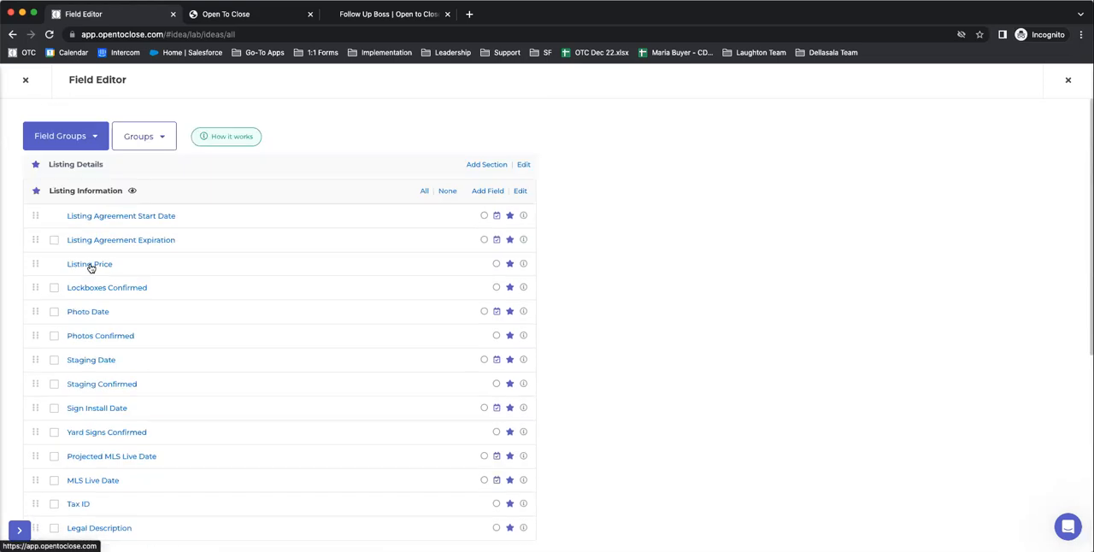
Return to the Intake Questions group, view its new-section form, and close it without adding a section
left_click(51, 136)
left_click(47, 203)
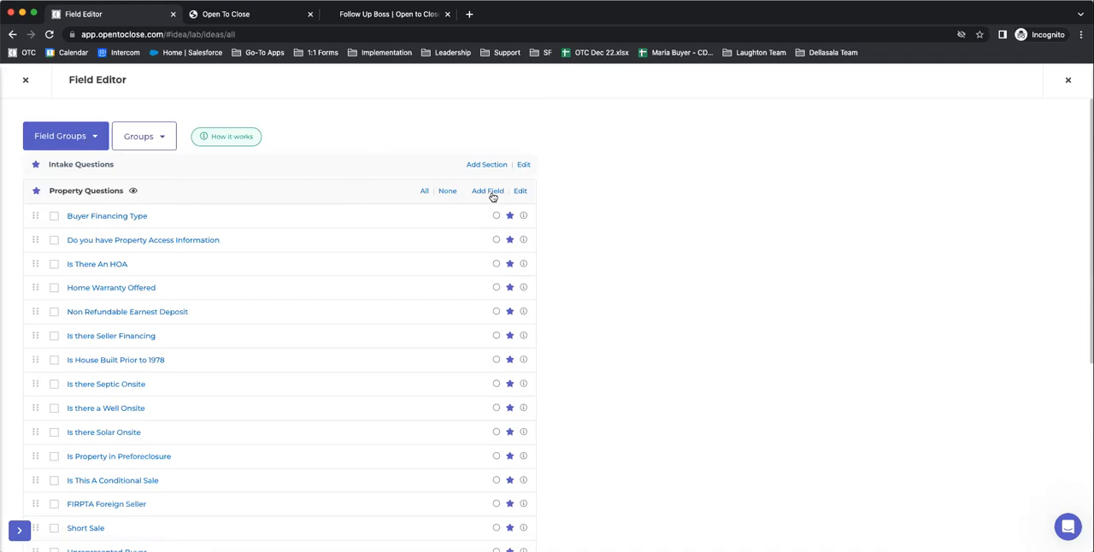
left_click(521, 191)
left_click(485, 165)
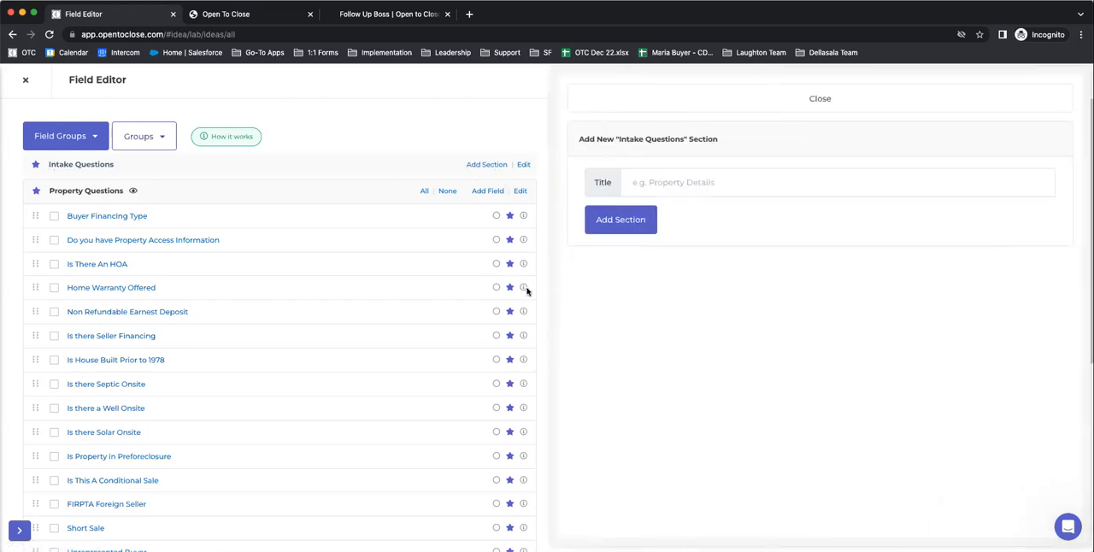
left_click(605, 106)
In Sort Groups, move the Listing Services Provided section from Listing Details to Intake Questions, between Property Questions and Contract Questions
left_click(150, 147)
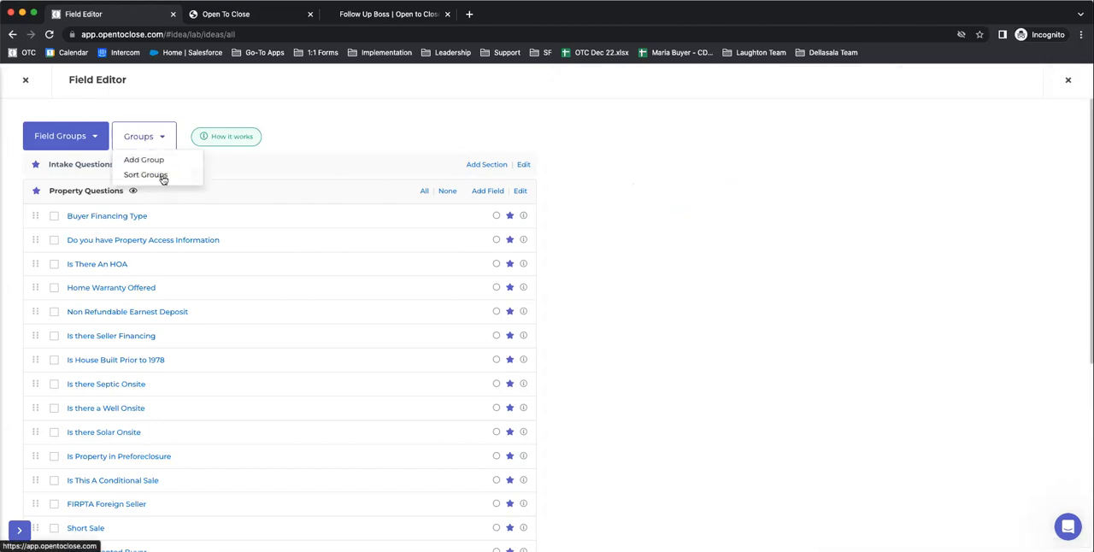
left_click(150, 175)
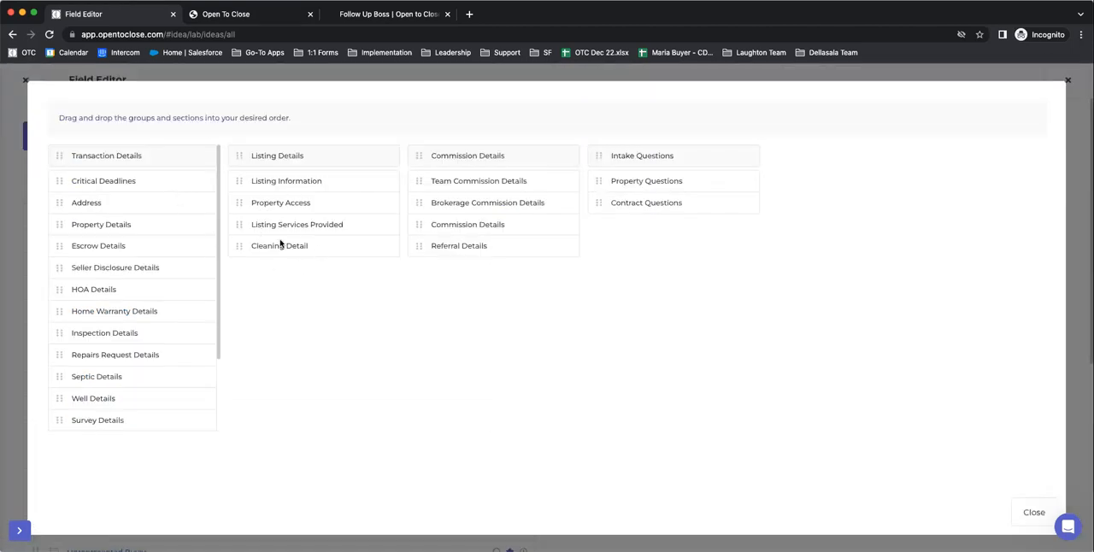
left_click_drag(242, 225, 598, 208)
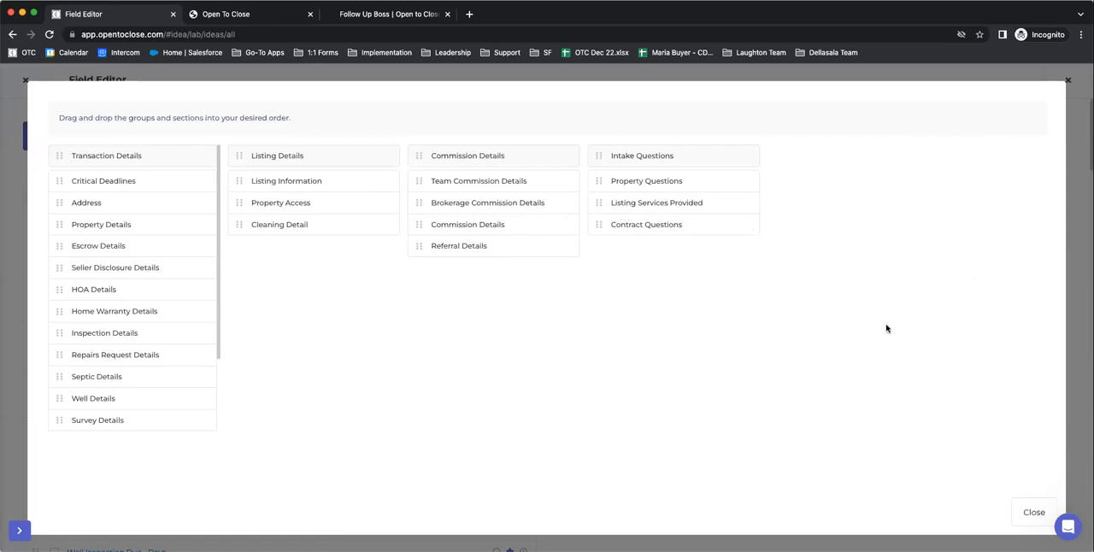
left_click(1032, 513)
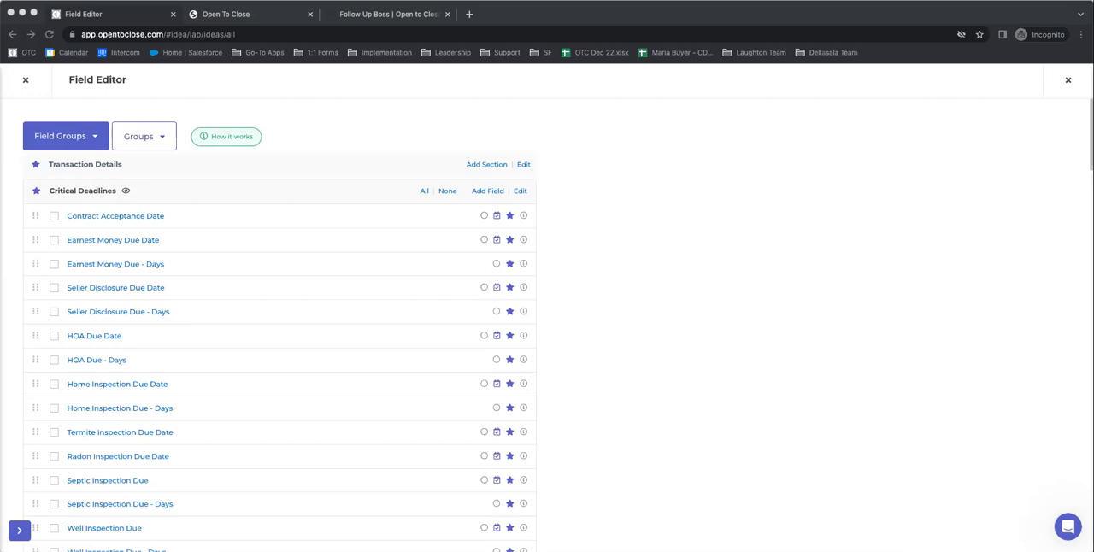
Leave and reopen the Field Editor, then look through the Critical Deadlines fields in Transaction Details
left_click(25, 80)
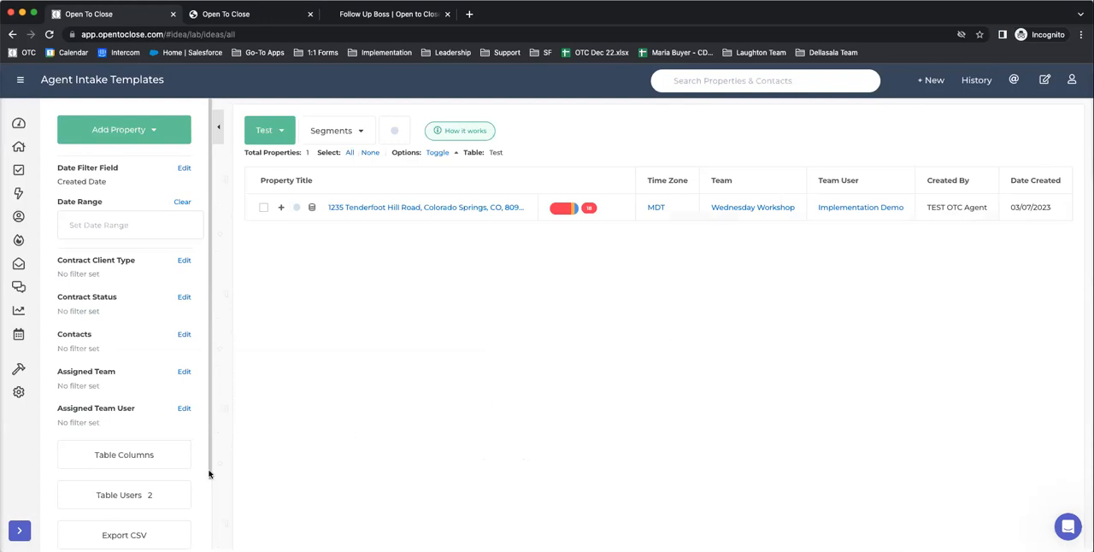
mouse_move(31, 401)
left_click(79, 408)
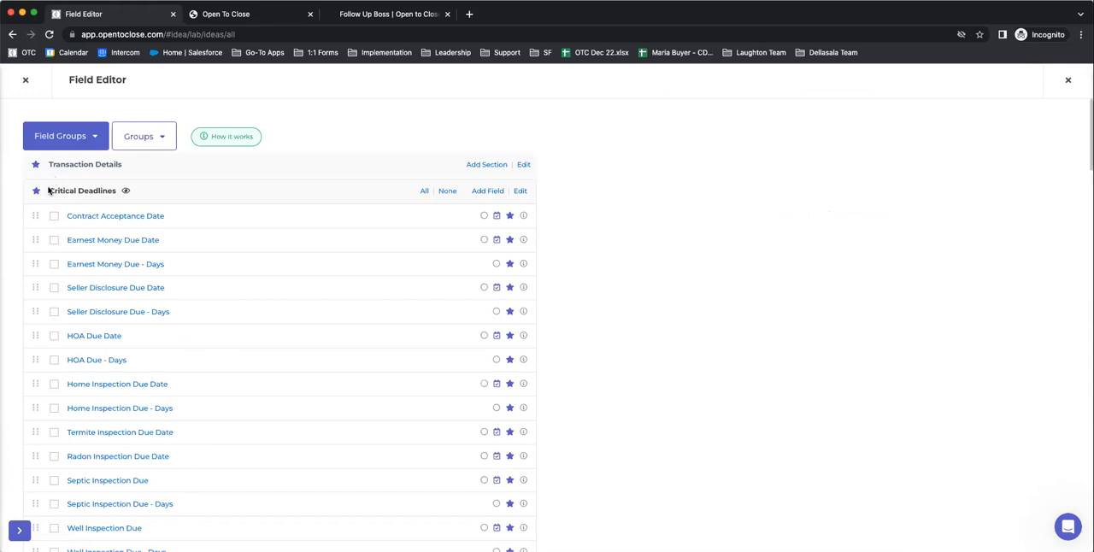
triple_click(49, 191)
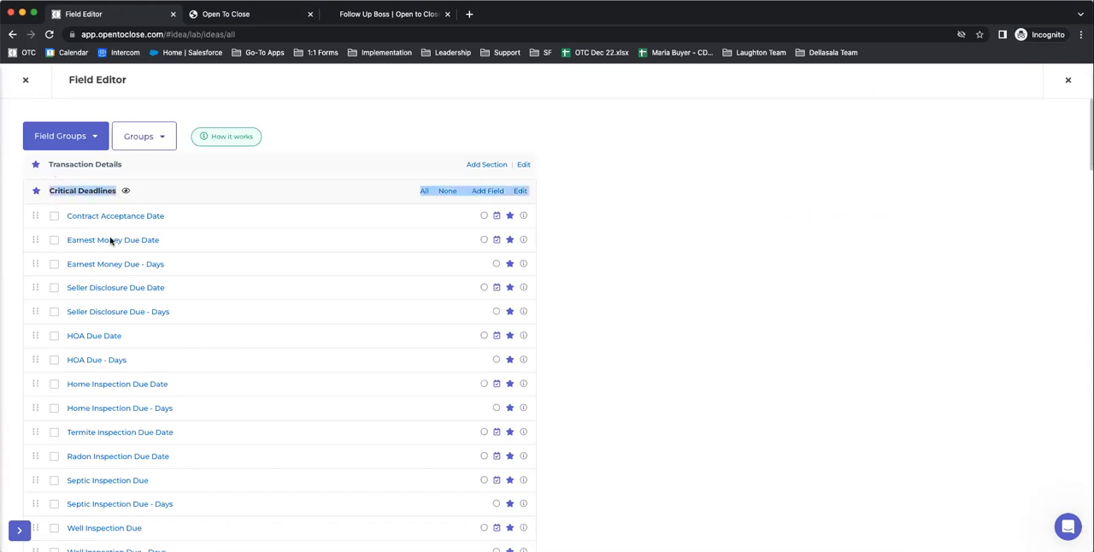
scroll(60, 244, "down", 4)
scroll(59, 245, "down", 5)
scroll(59, 245, "up", 10)
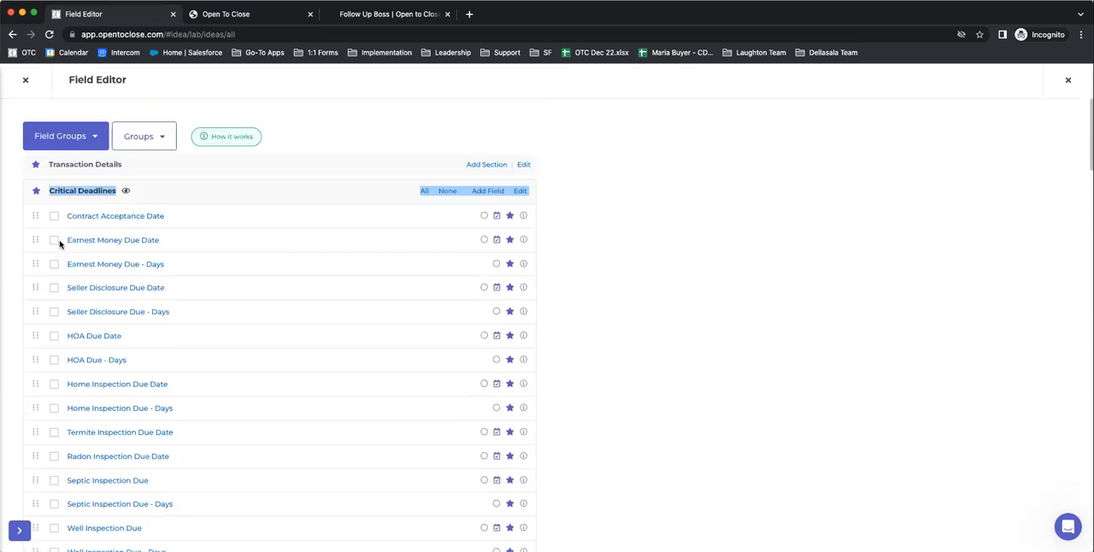
left_click(707, 301)
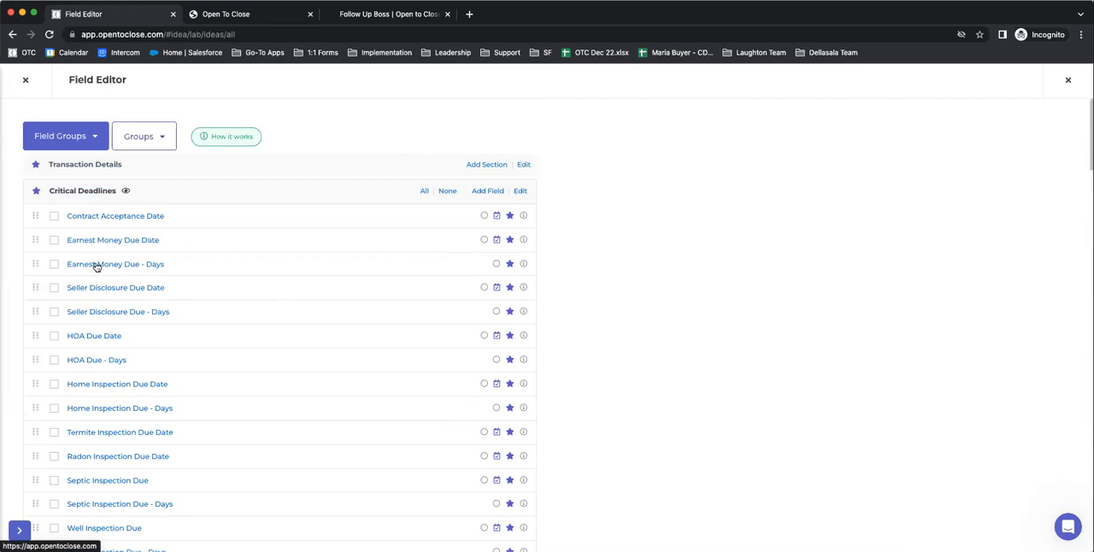
Inspect the field type of the Home Inspection Due - Days field, then close its settings unchanged
scroll(74, 264, "down", 3)
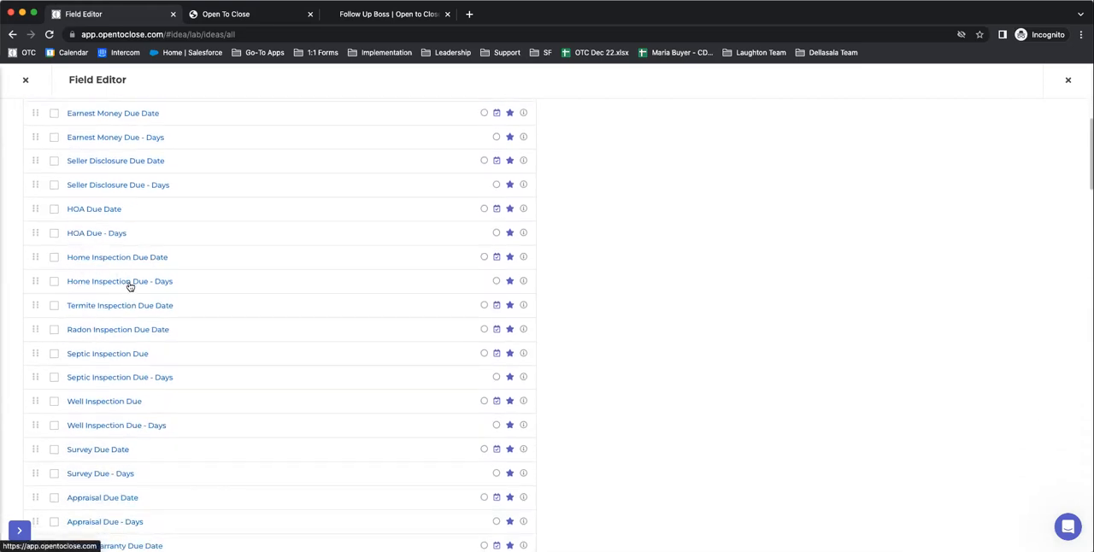
left_click(76, 288)
scroll(632, 311, "down", 5)
left_click_drag(628, 293, 595, 297)
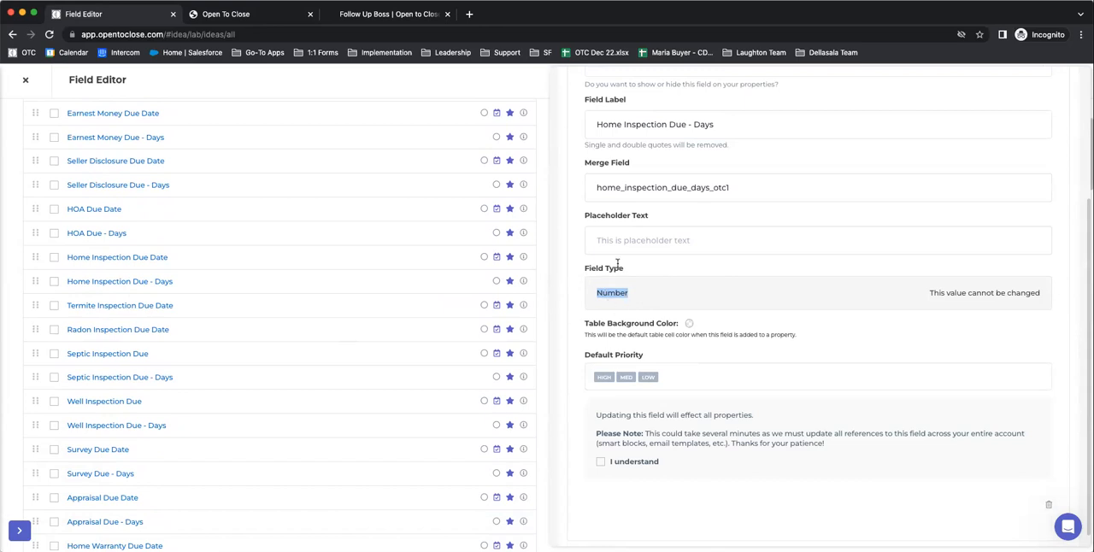
scroll(618, 297, "up", 4)
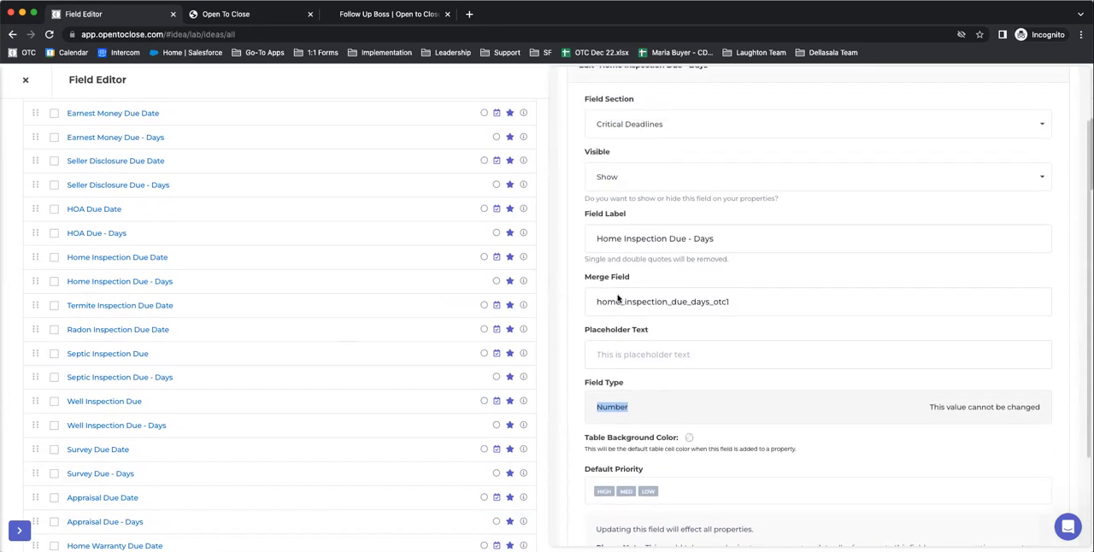
left_click(639, 99)
Inspect the field type of the Home Inspection Due Date field, then close its settings unchanged
left_click(137, 256)
scroll(638, 353, "down", 3)
double_click(604, 364)
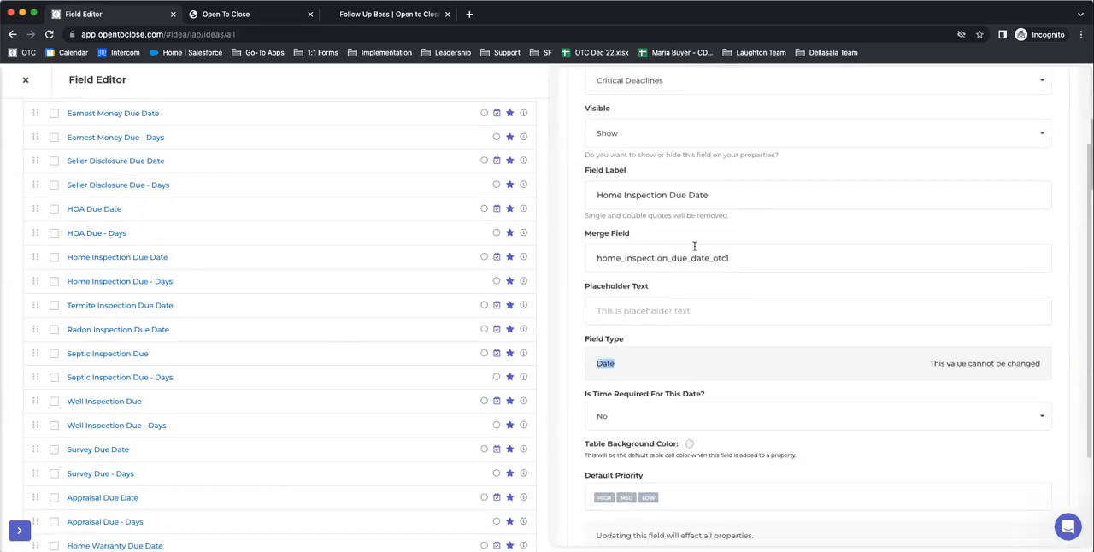
scroll(635, 132, "up", 3)
left_click(616, 99)
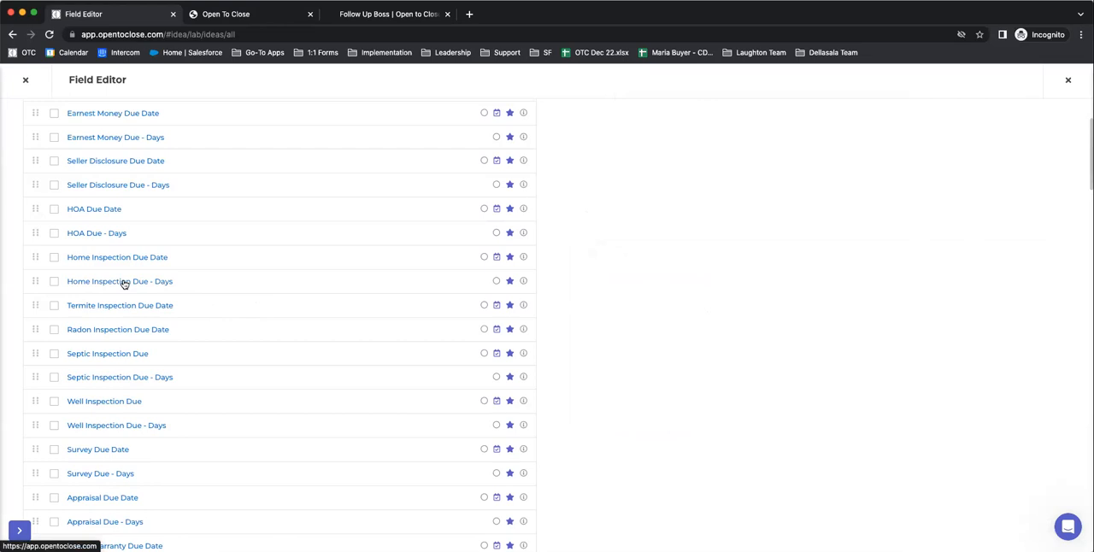
Leave the Field Editor and open the Buyers Residential Contract (OTC1) intake form template for editing
left_click(24, 79)
mouse_move(21, 376)
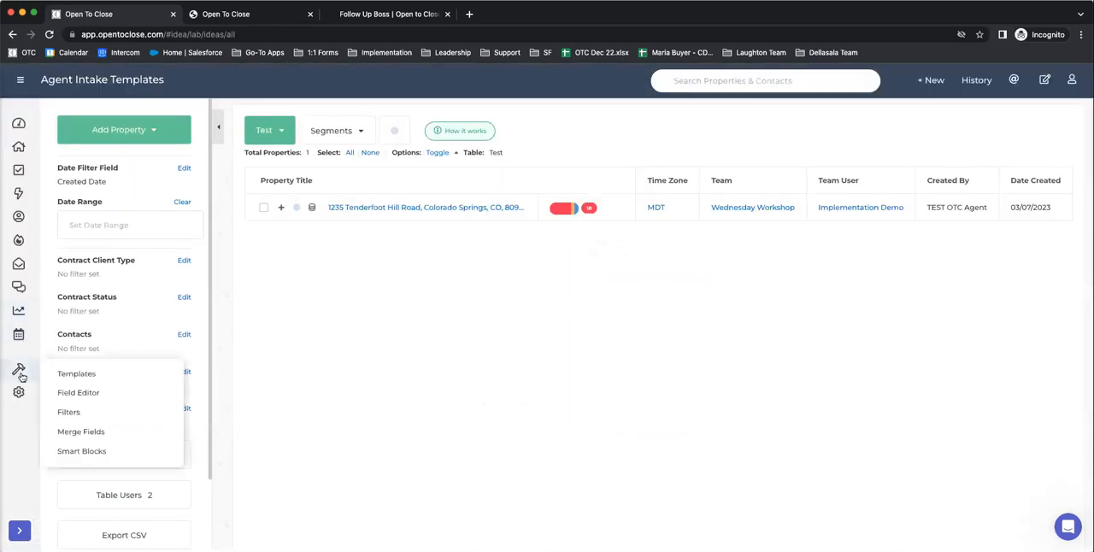
left_click(68, 375)
left_click(43, 299)
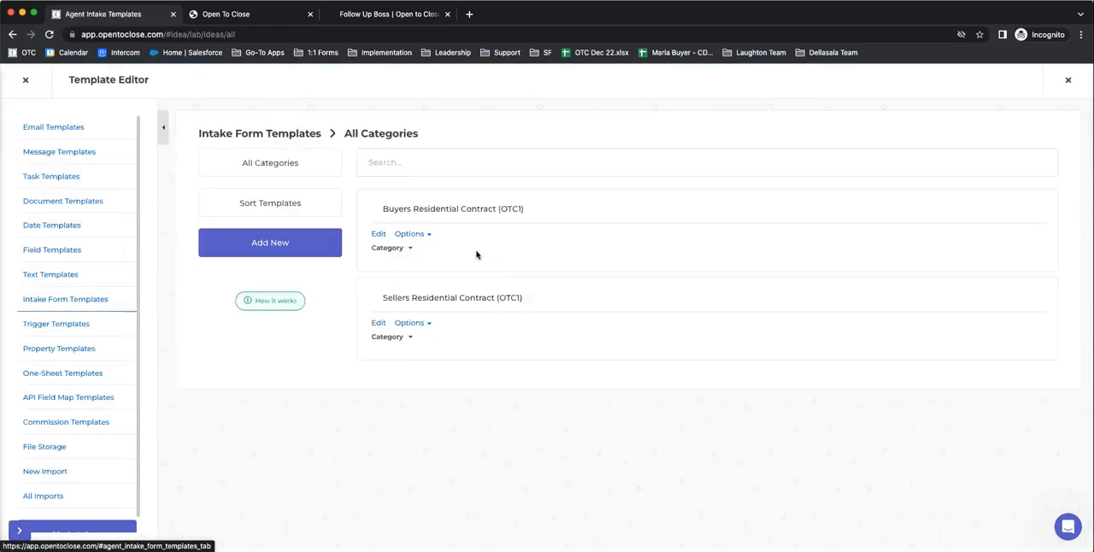
left_click(379, 234)
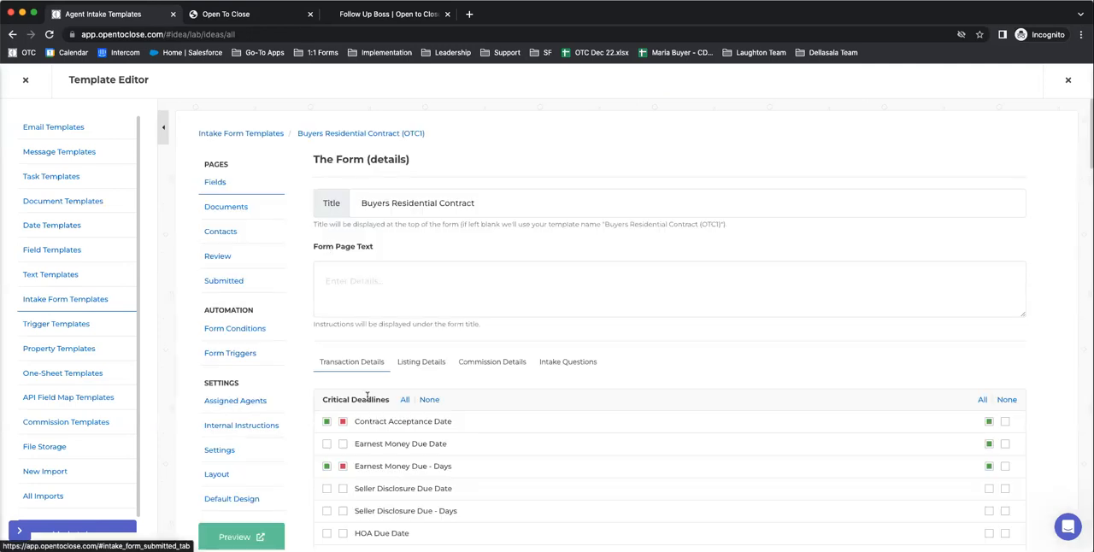
Review the form's Critical Deadlines field selections, including Earnest Money Due - Days, then open its Form Conditions
scroll(369, 398, "down", 3)
left_click_drag(353, 343, 432, 344)
left_click(444, 344)
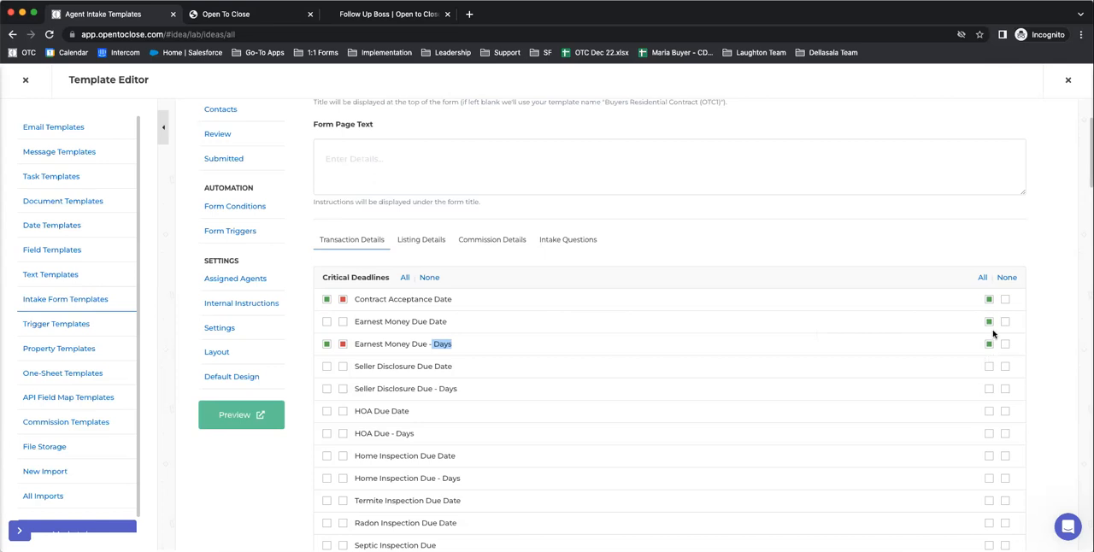
left_click(1058, 298)
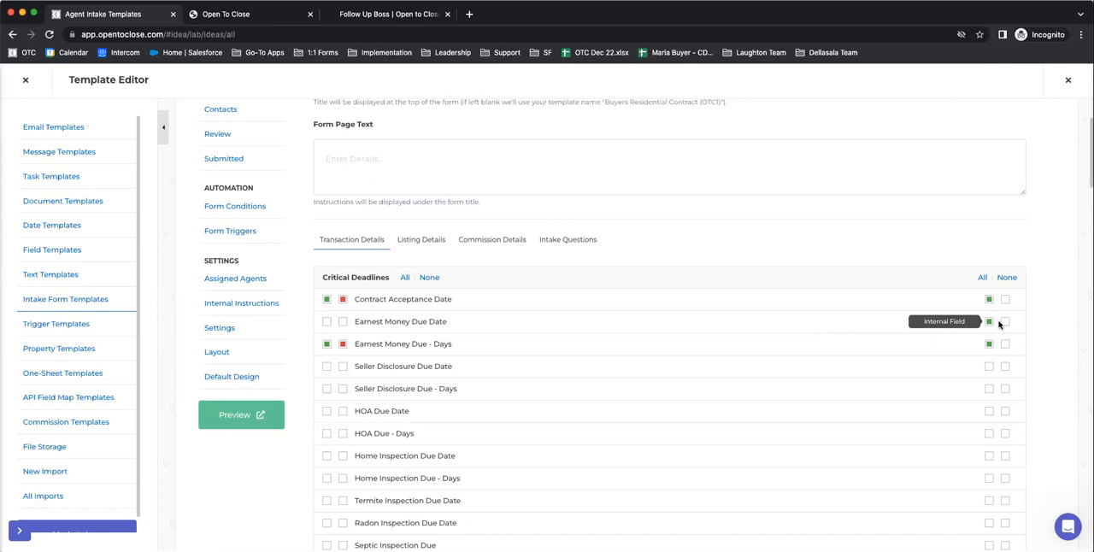
left_click(232, 207)
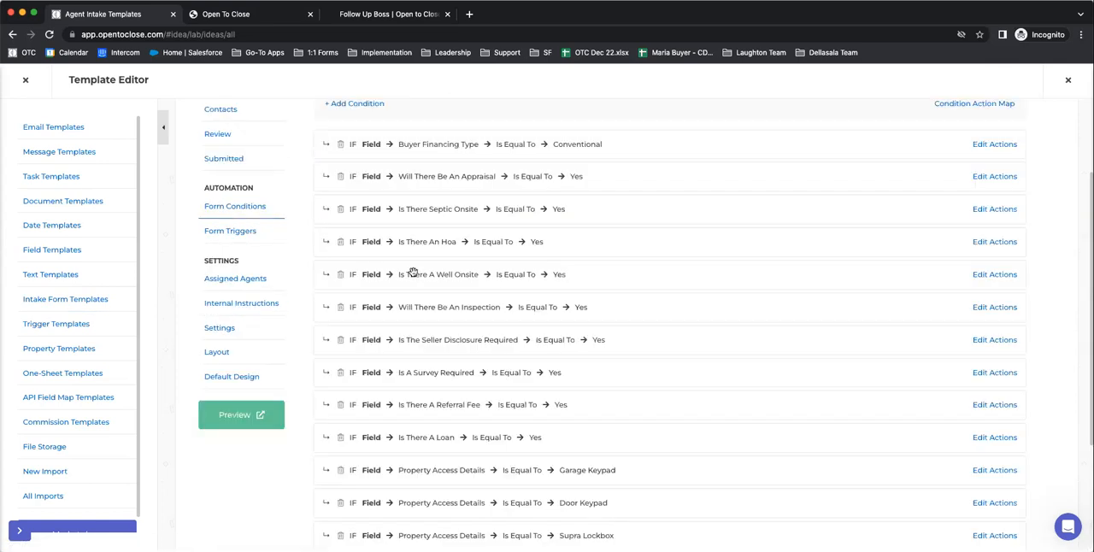
Inspect the actions of the form condition for Is There An Hoa equal to Yes, then close them unchanged
scroll(412, 271, "down", 3)
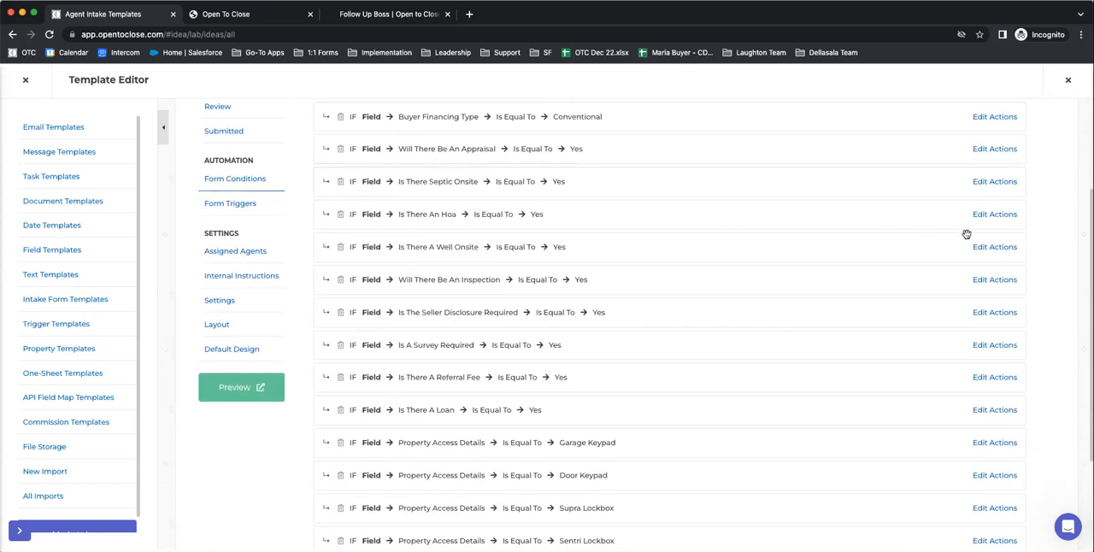
left_click(996, 219)
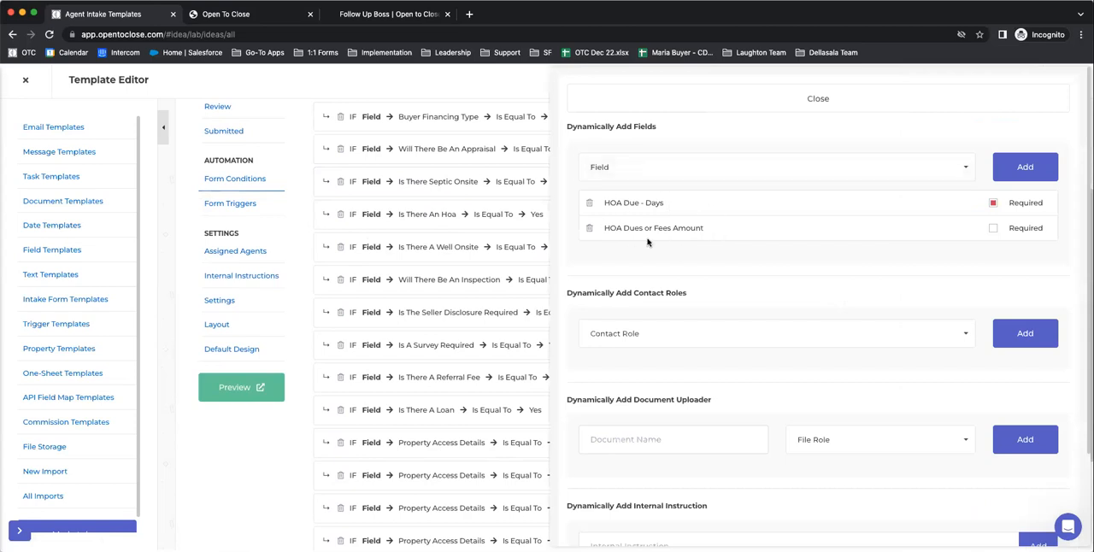
left_click(633, 108)
Review the Form Triggers of the Buyers Residential Contract (OTC1) intake form
left_click(238, 203)
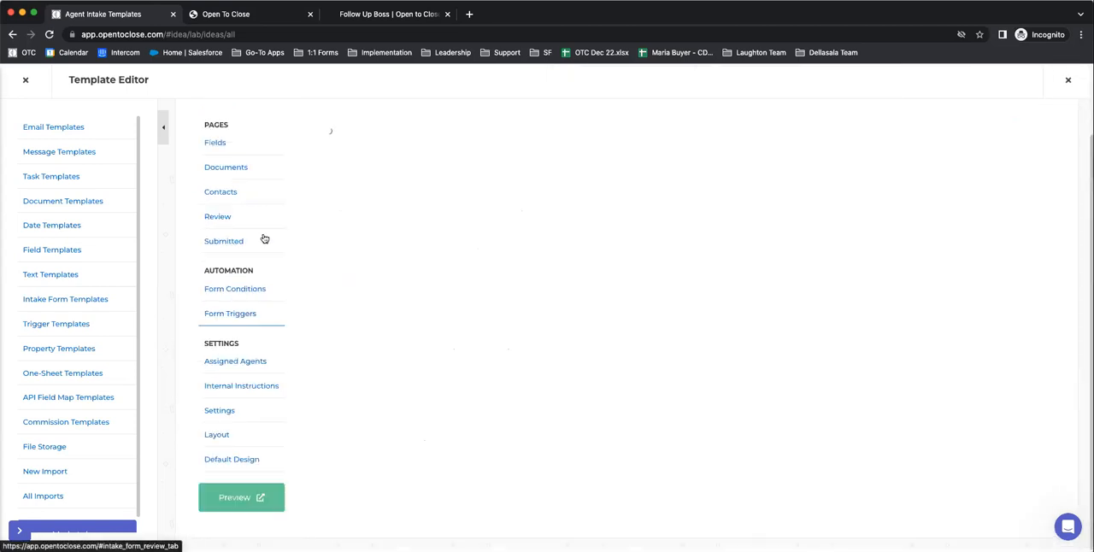
scroll(747, 353, "down", 3)
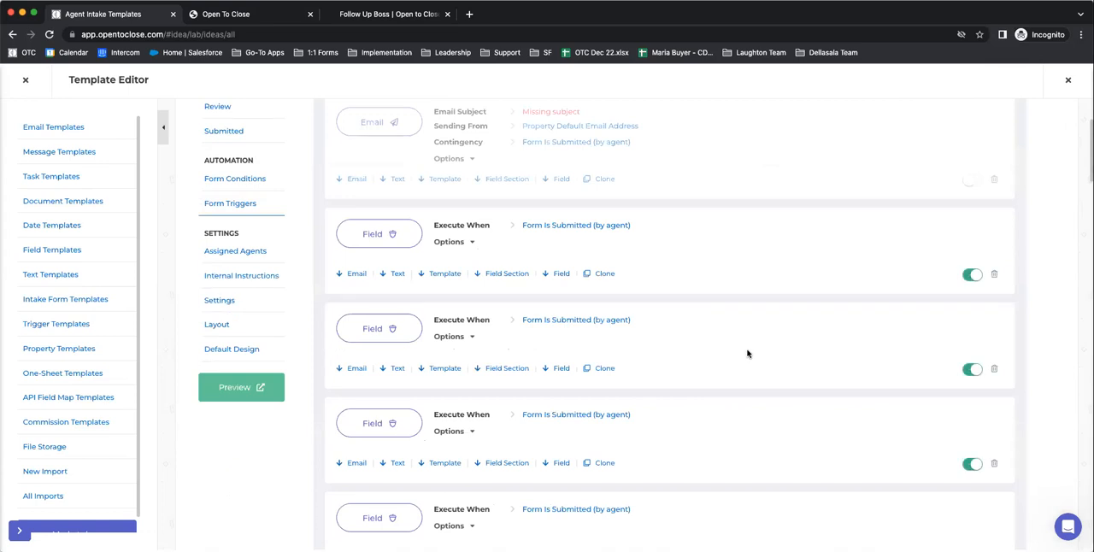
scroll(747, 353, "up", 3)
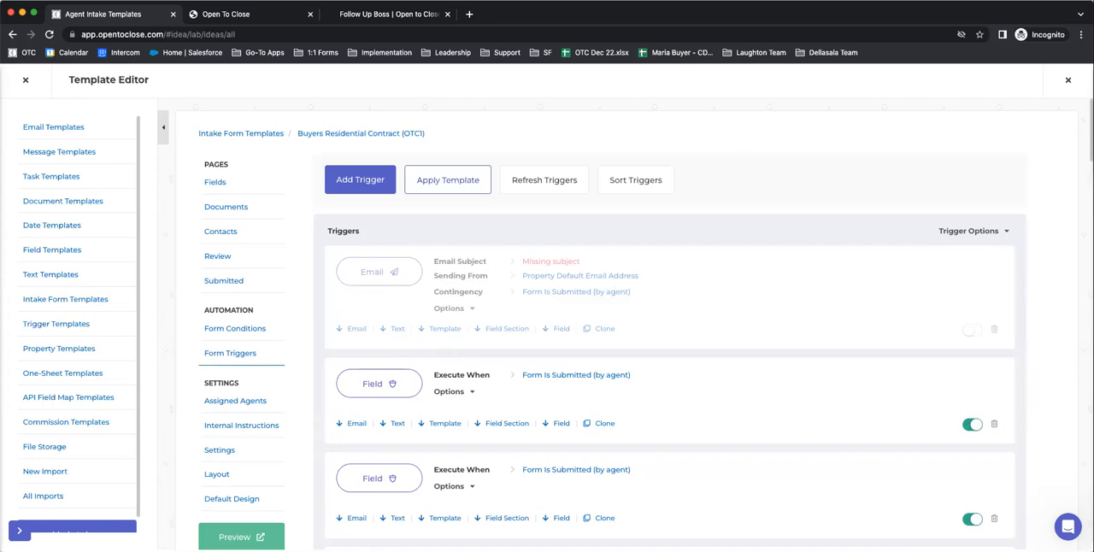
Open the Contract to Close Date Template (OTC1) from the date templates for editing
left_click(65, 231)
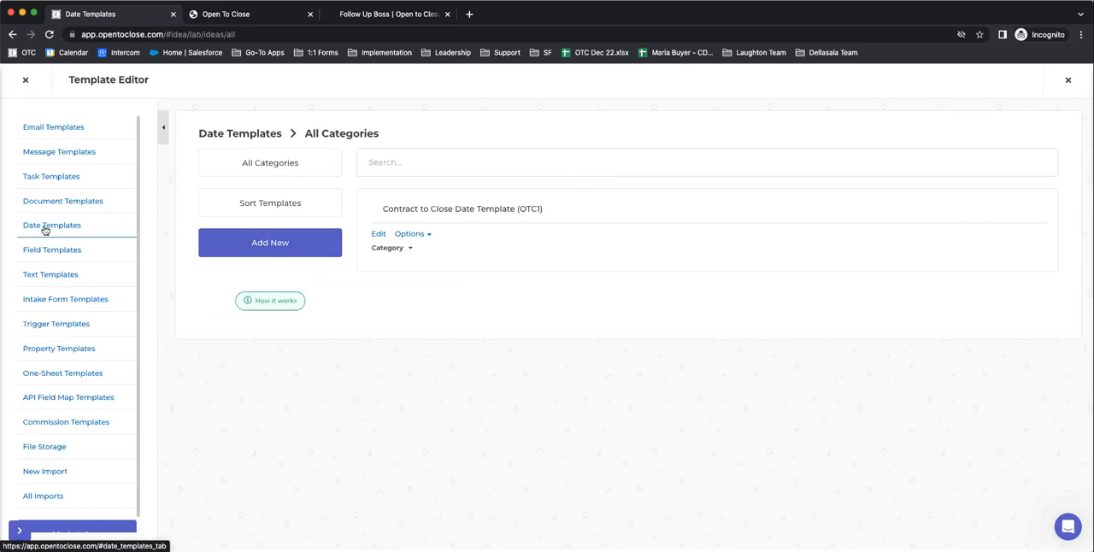
left_click(372, 236)
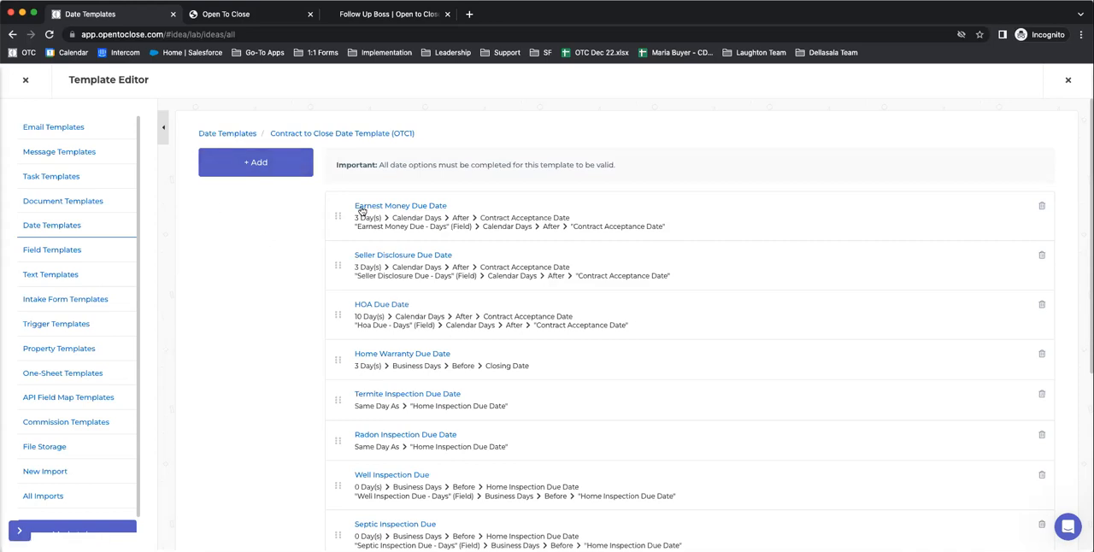
Review the template's existing date rules and the date fields available to add, from Critical Deadlines through Septic Details
scroll(362, 212, "down", 3)
scroll(387, 382, "up", 3)
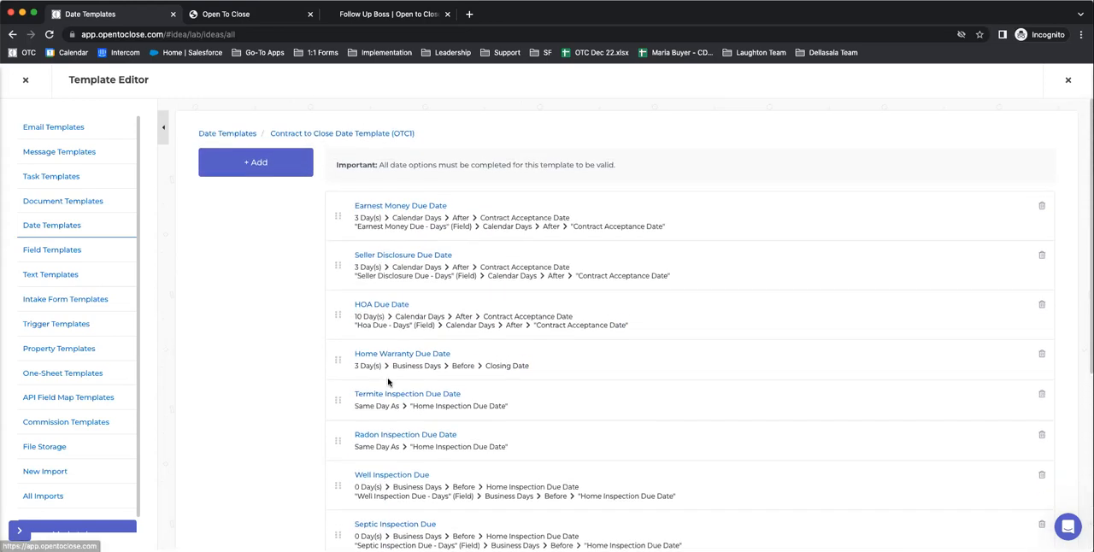
left_click(260, 173)
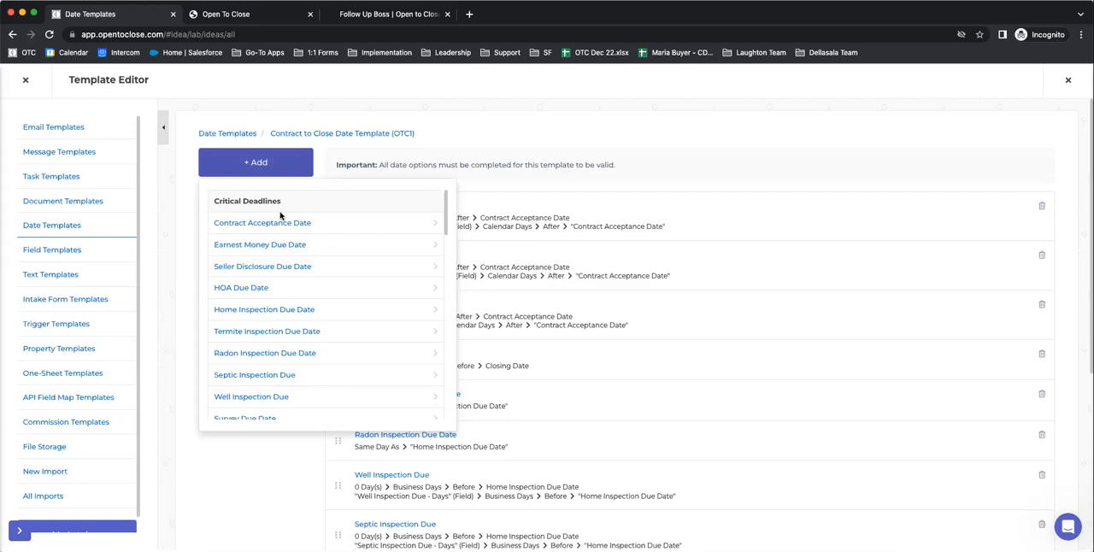
scroll(250, 321, "down", 1)
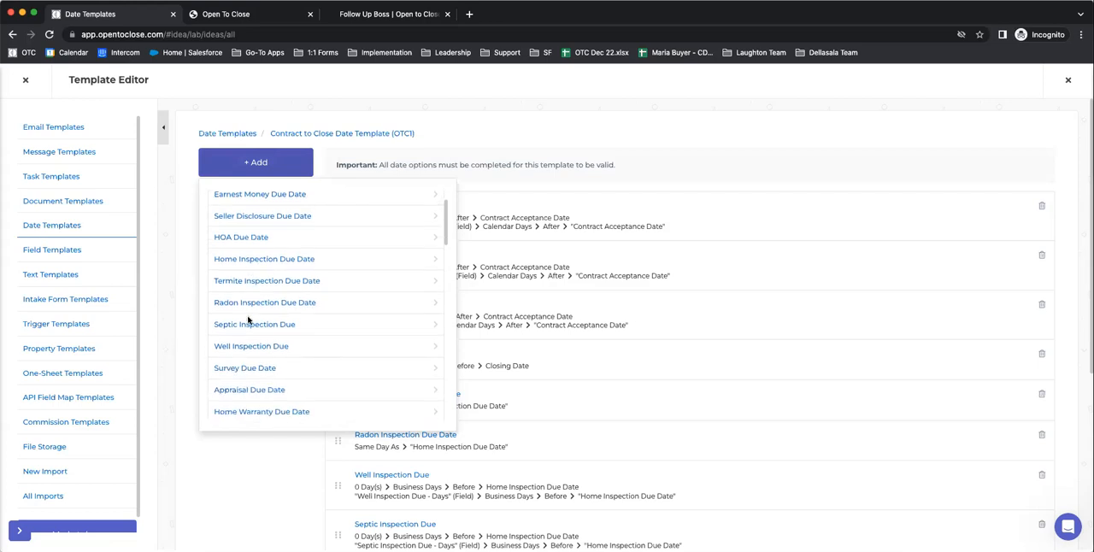
left_click(244, 283)
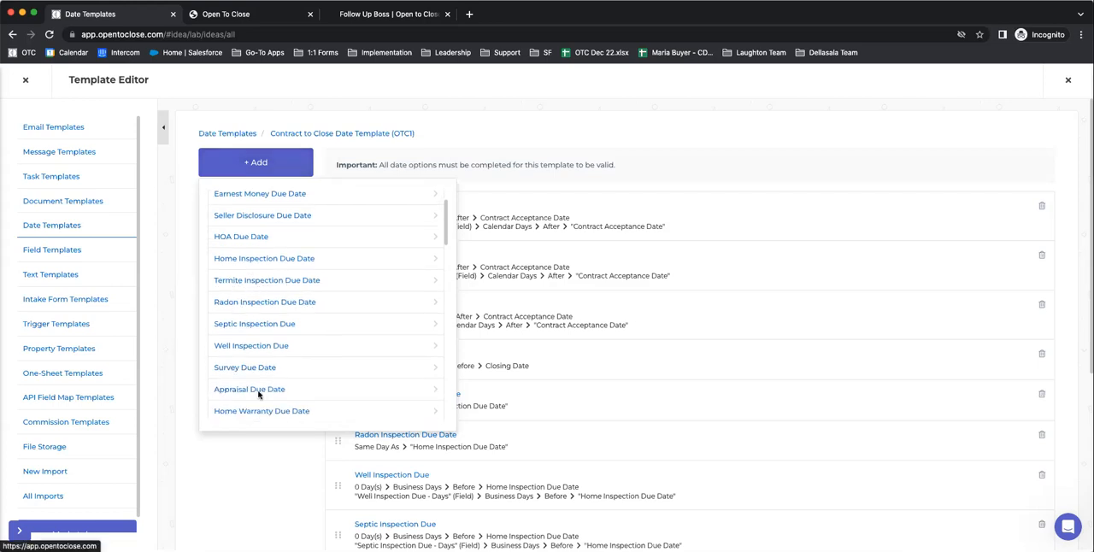
left_click(250, 165)
scroll(247, 303, "down", 3)
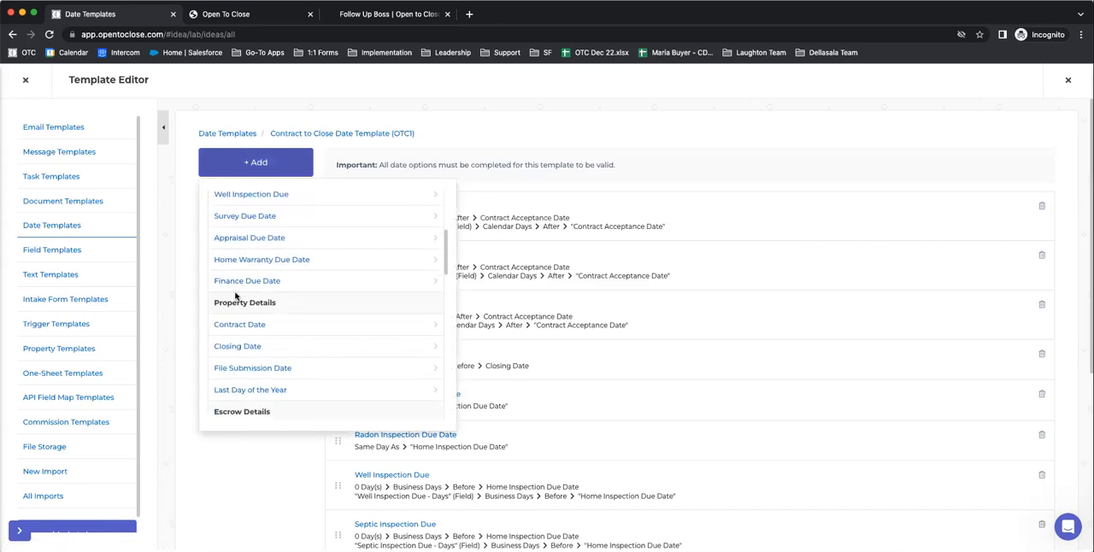
scroll(244, 349, "up", 1)
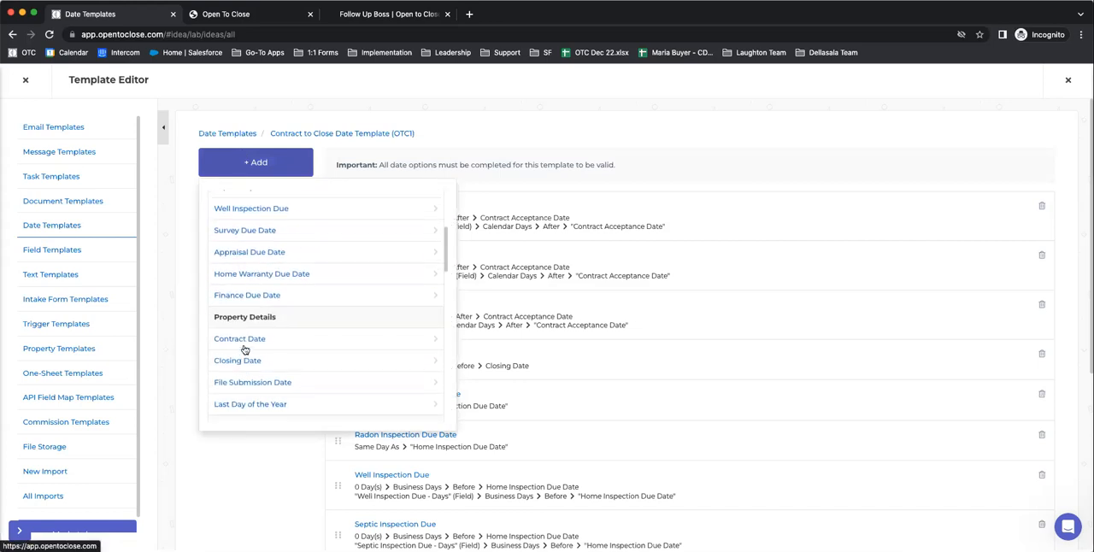
left_click(225, 479)
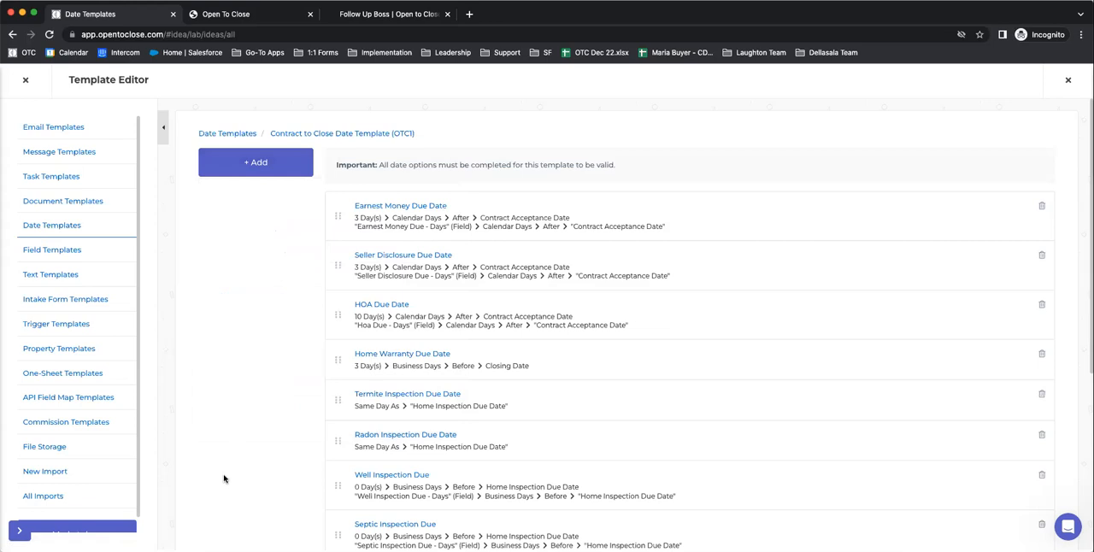
left_click(250, 165)
scroll(243, 273, "down", 2)
scroll(243, 273, "down", 1)
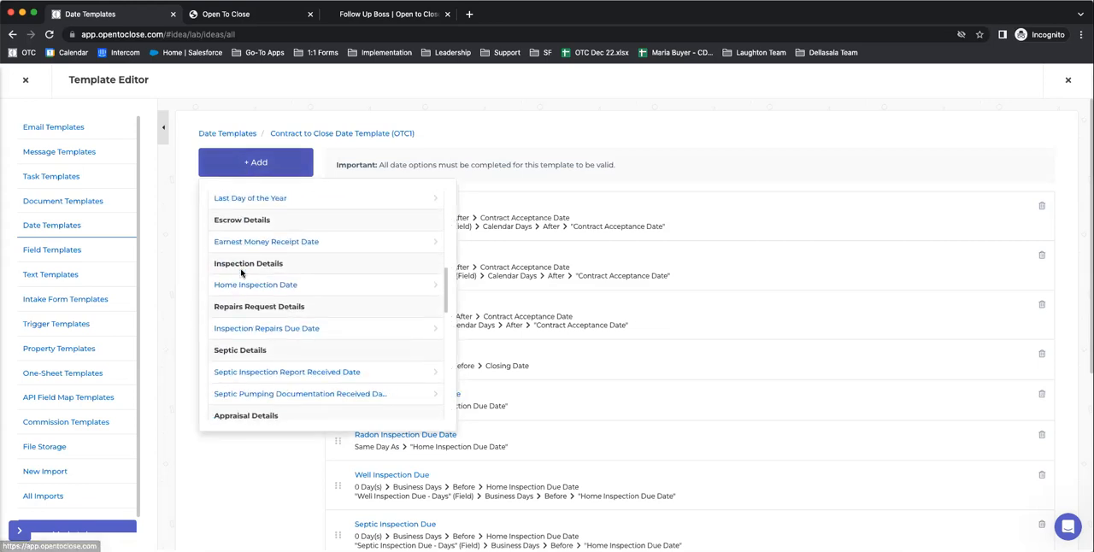
scroll(354, 300, "down", 3)
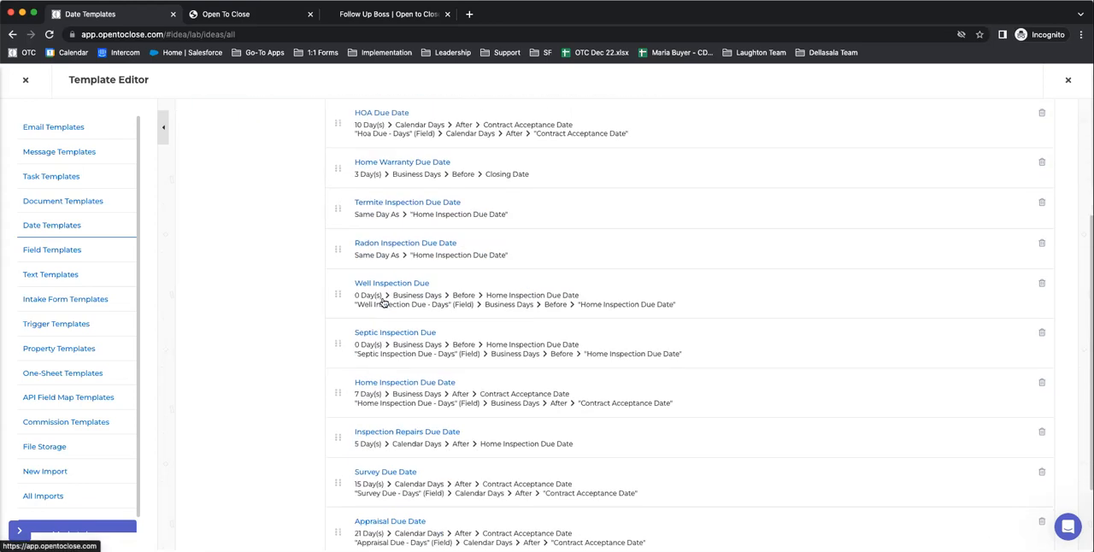
scroll(383, 298, "up", 3)
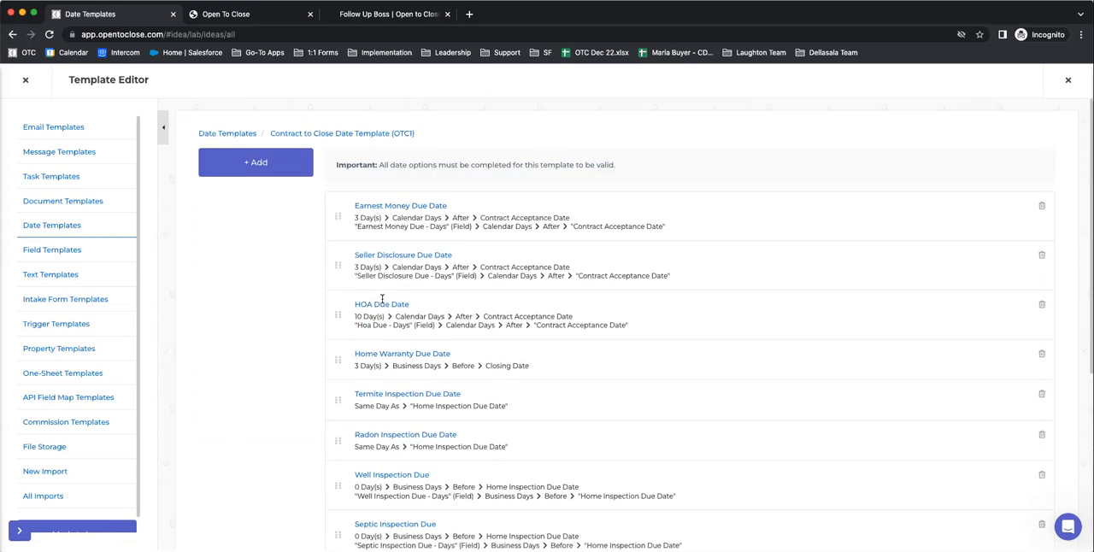
Add the Septic Inspection Report Received Date field to the Contract to Close Date Template (OTC1)
left_click(255, 163)
scroll(247, 333, "down", 1)
left_click(246, 333)
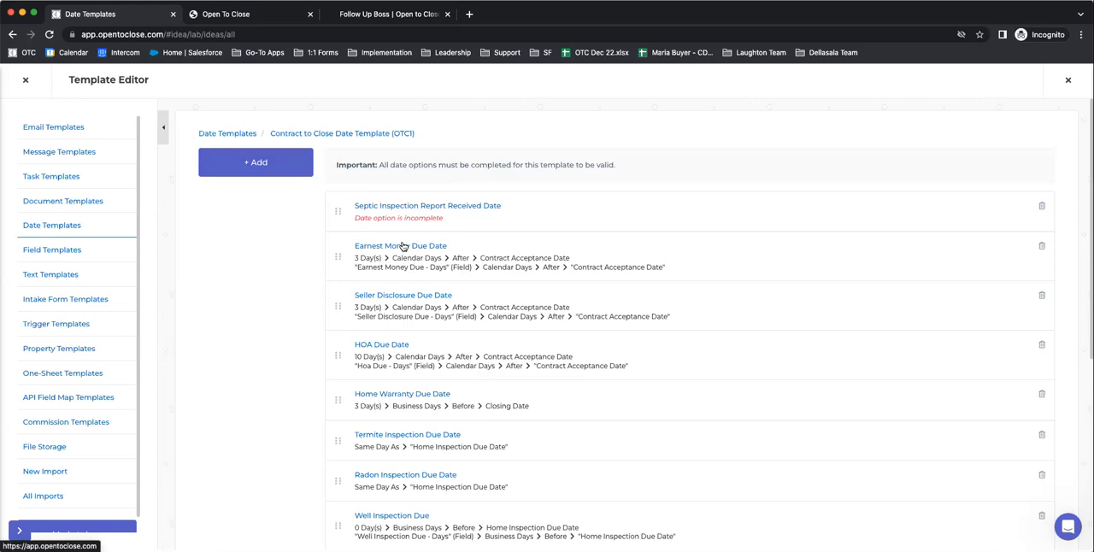
Open the Septic Inspection Report Received Date option and set Days to 11 with the type Calendar Day(s)
left_click(385, 209)
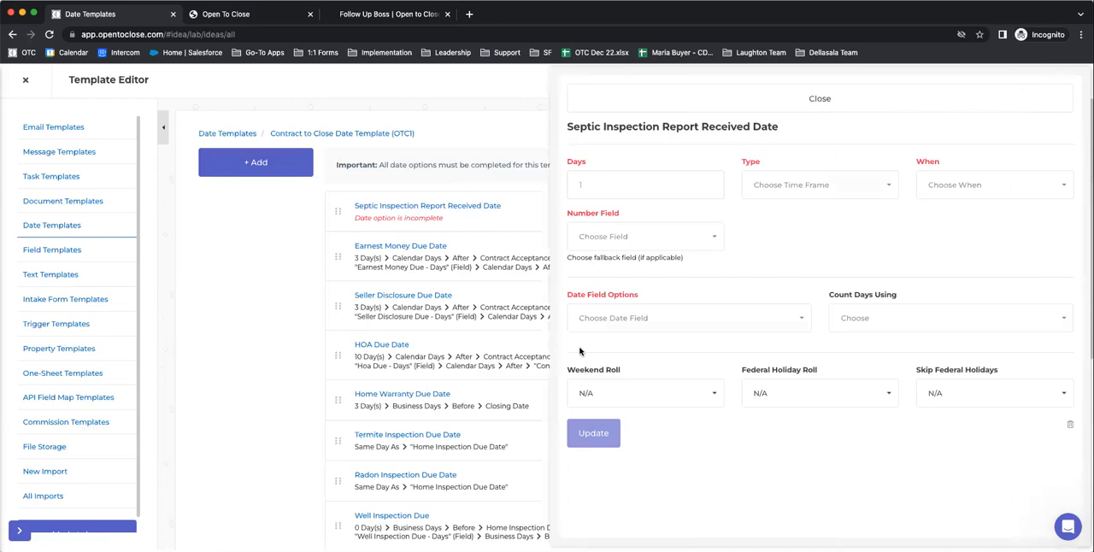
left_click(591, 179)
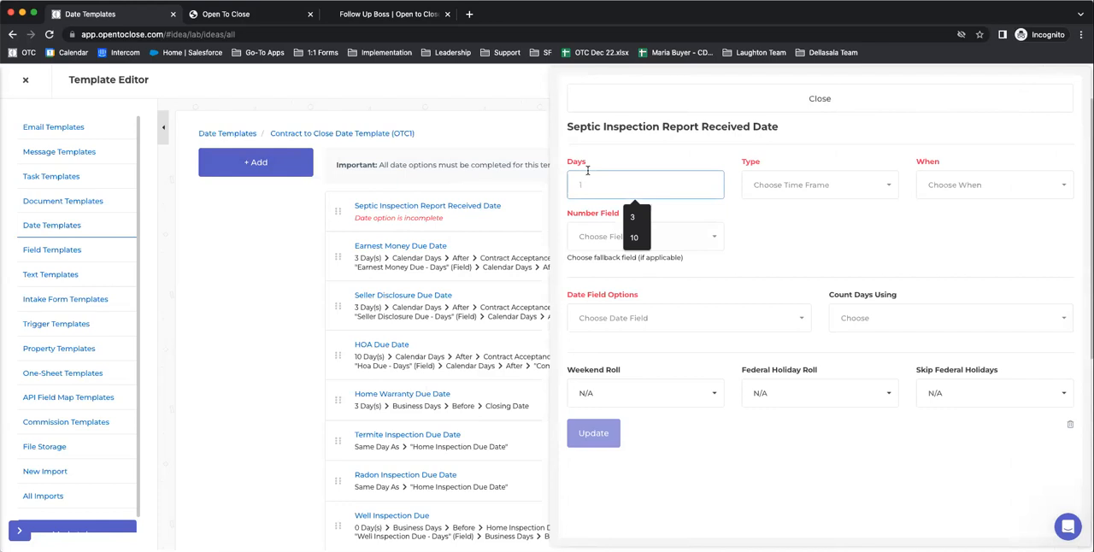
type("11")
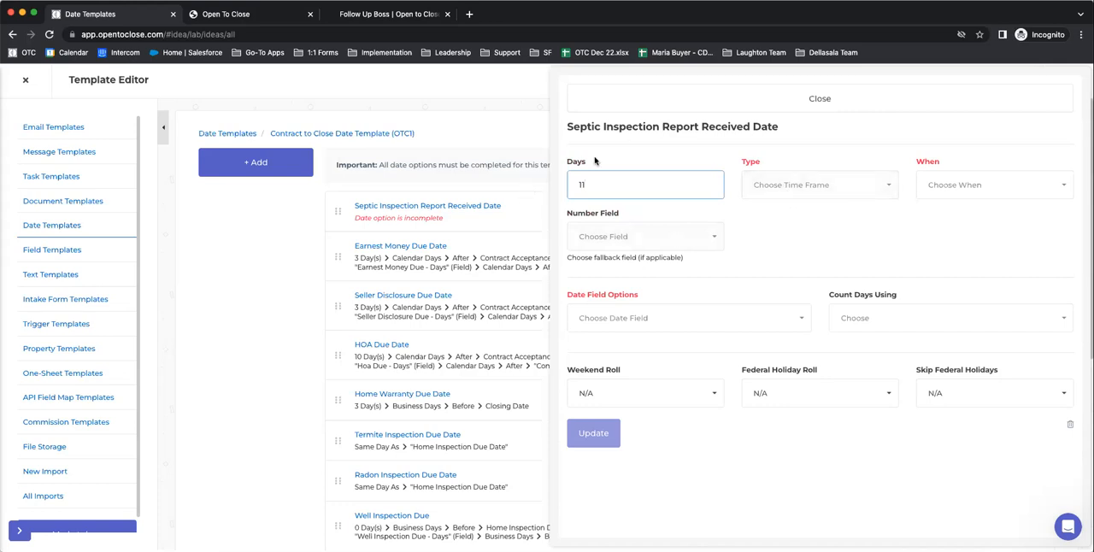
left_click(770, 189)
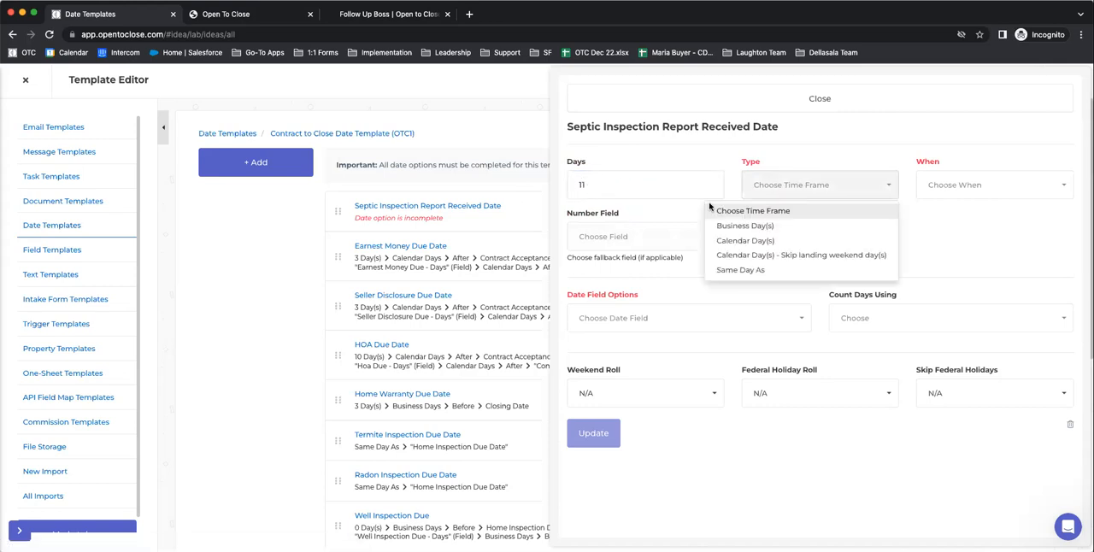
left_click(737, 242)
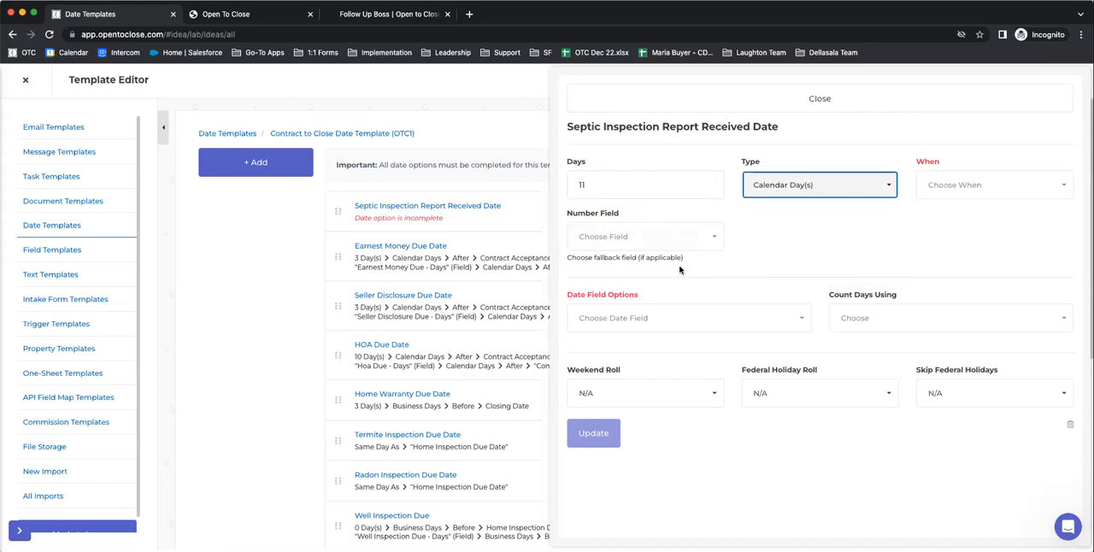
left_click(769, 195)
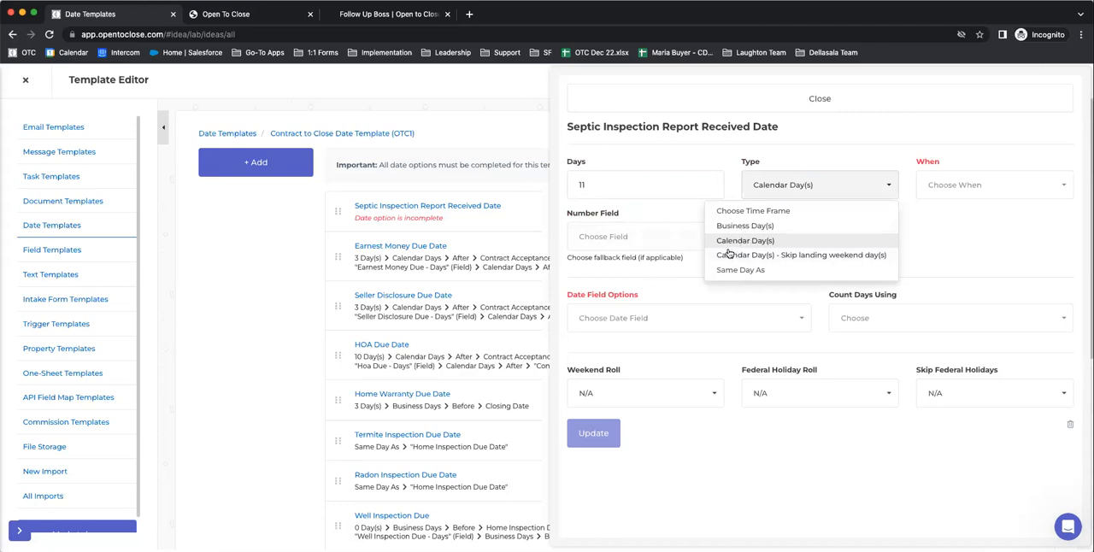
left_click(736, 241)
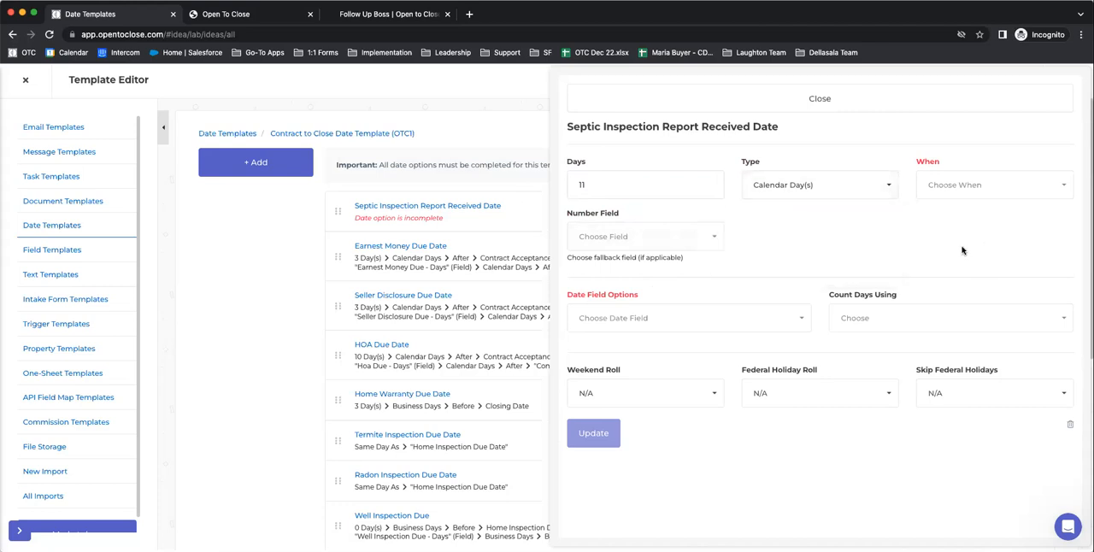
Set the date option's When to After and its date field to Contract Acceptance Date
double_click(926, 160)
left_click(945, 184)
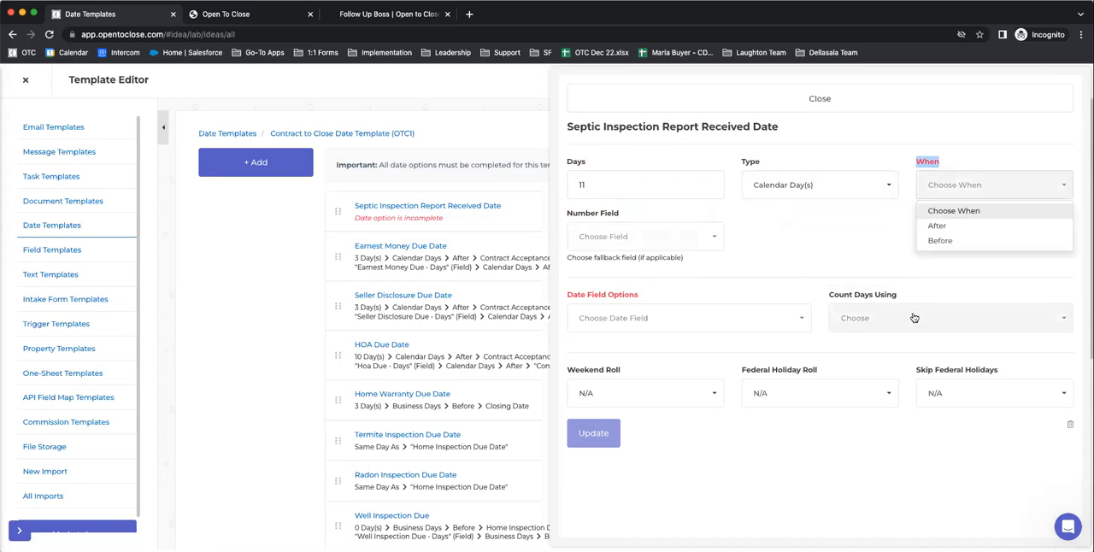
left_click(935, 232)
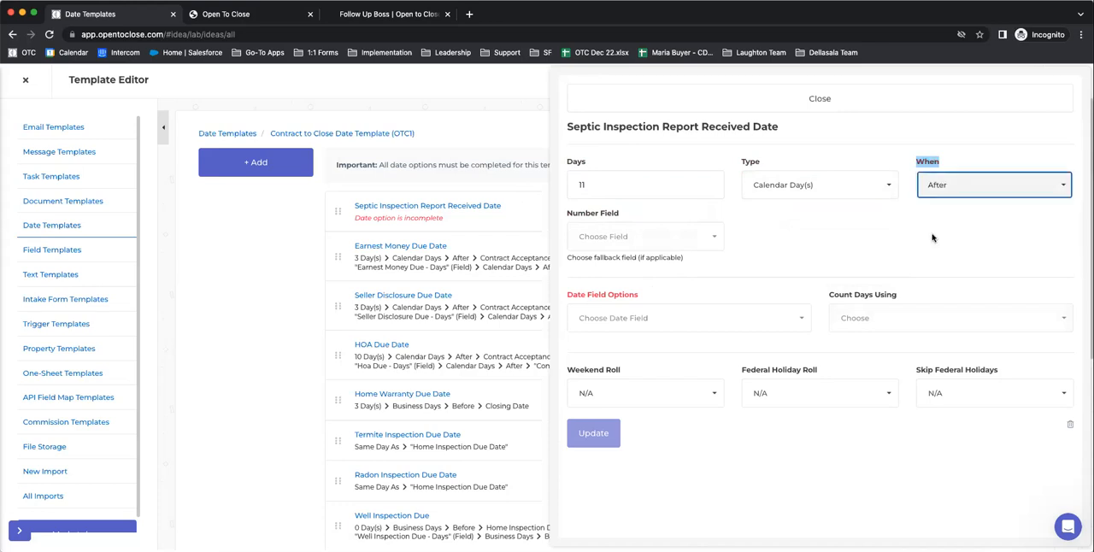
left_click(891, 235)
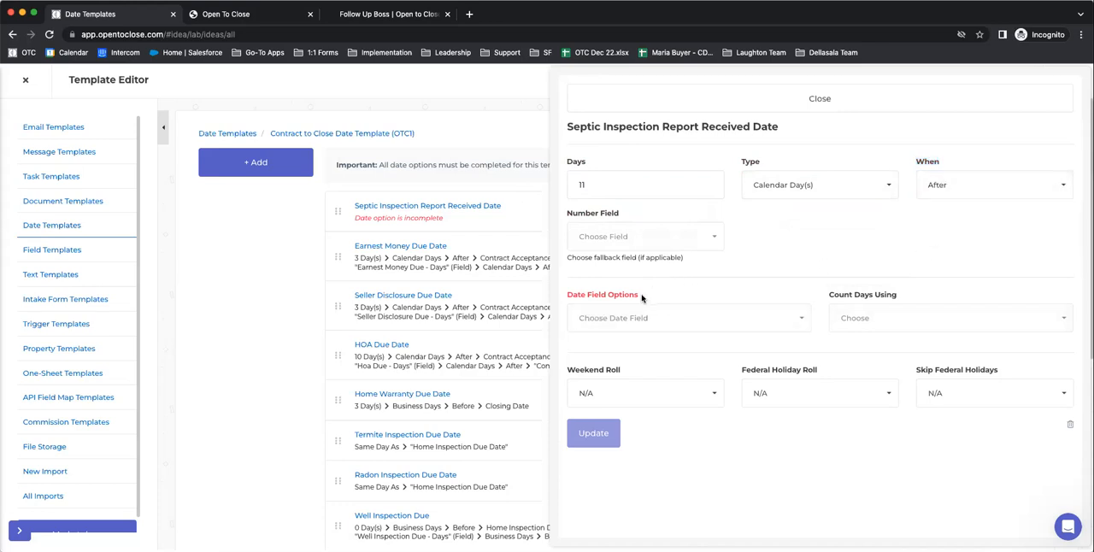
left_click_drag(641, 297, 564, 295)
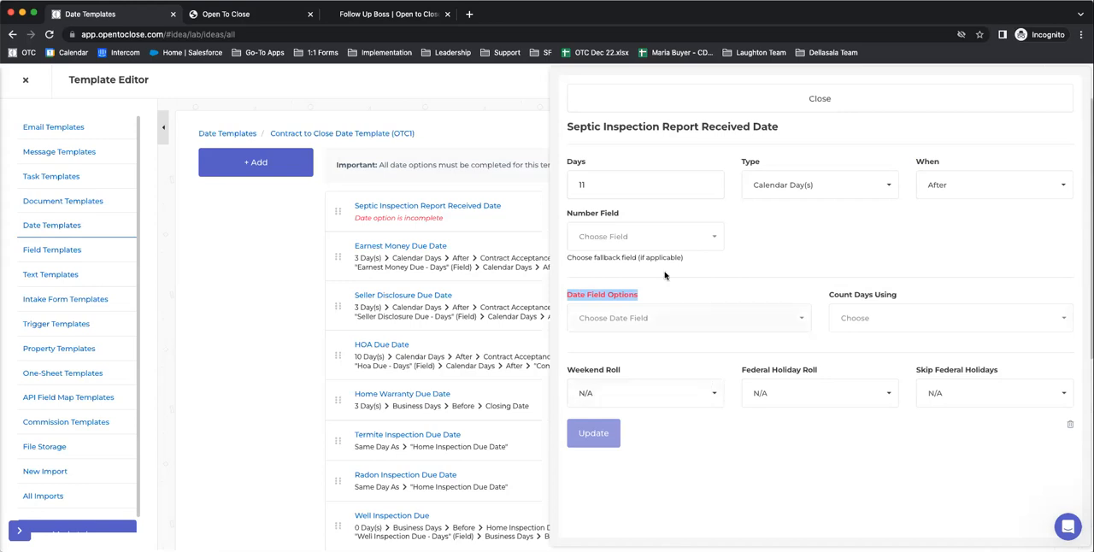
left_click(610, 325)
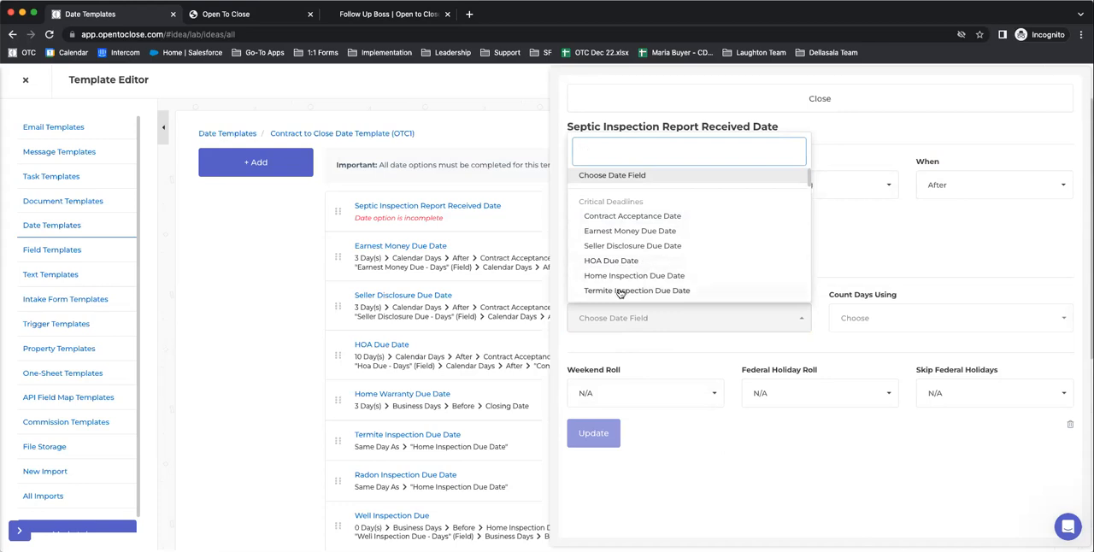
left_click(626, 219)
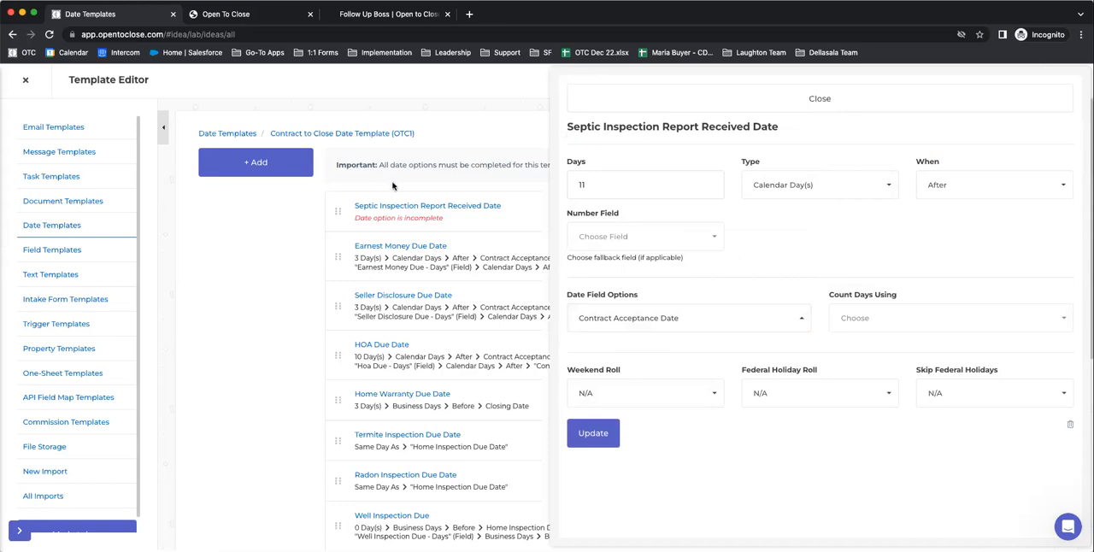
Choose Septic Inspection Due - Days as the Number Field for the septic report date option
left_click_drag(602, 183, 577, 185)
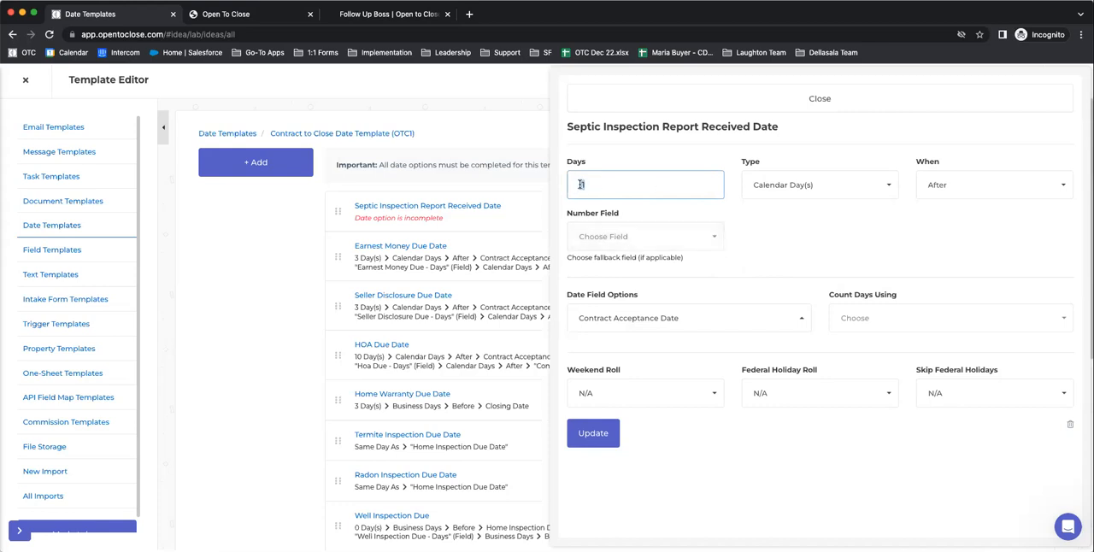
left_click_drag(568, 212, 640, 213)
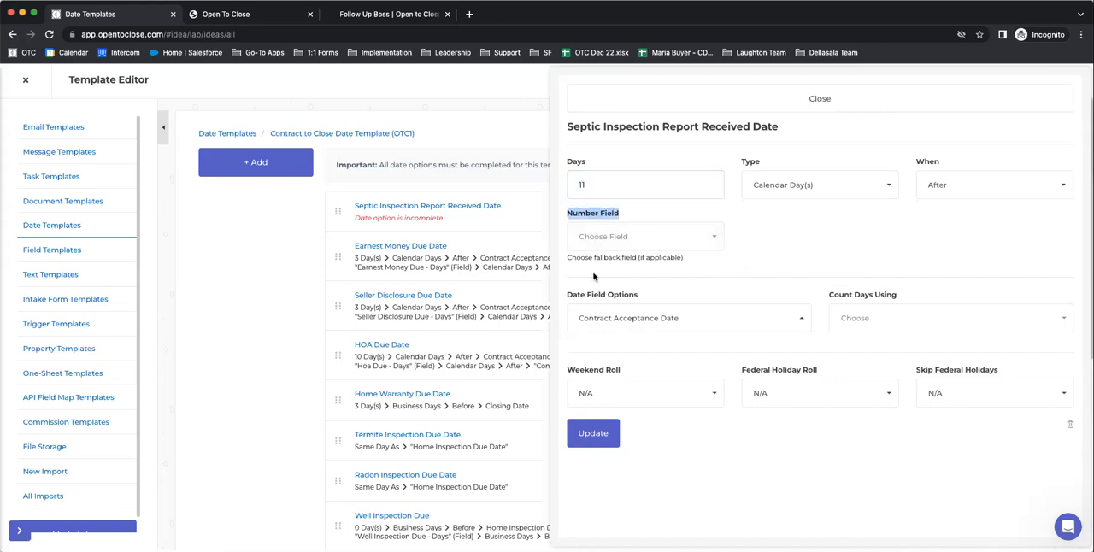
left_click(589, 238)
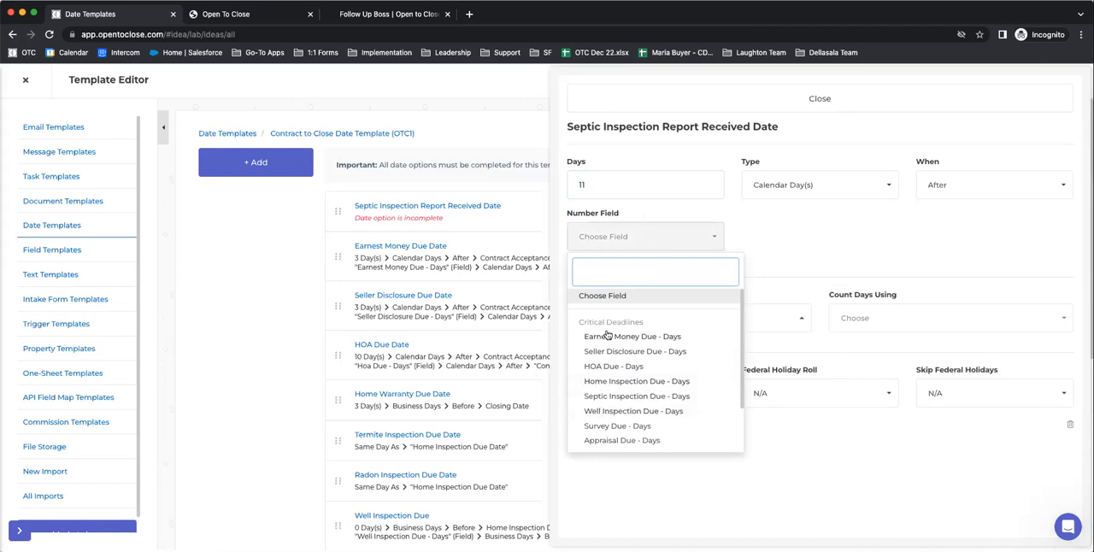
scroll(611, 347, "down", 1)
scroll(612, 347, "down", 2)
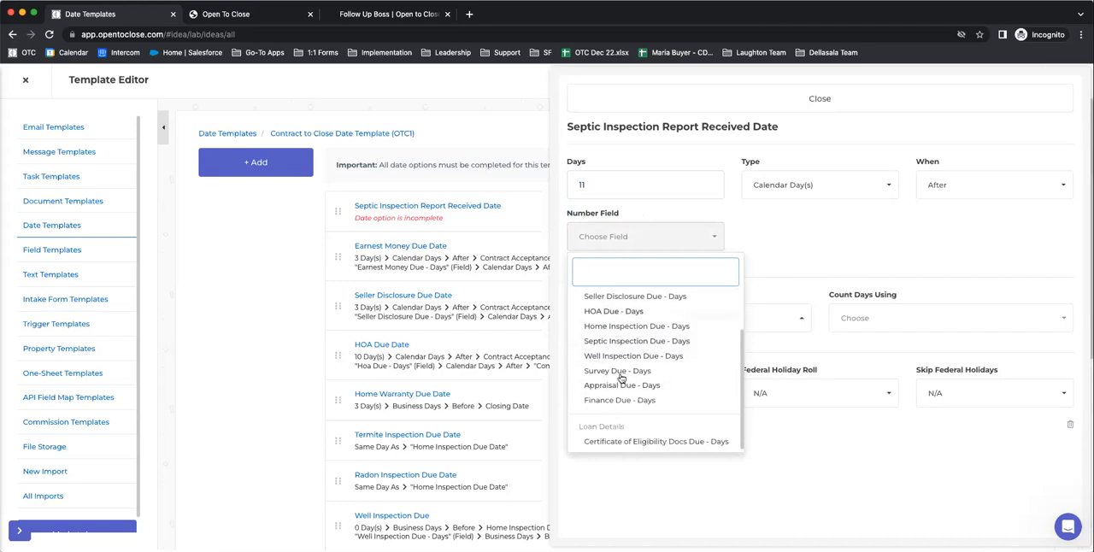
scroll(618, 420, "up", 2)
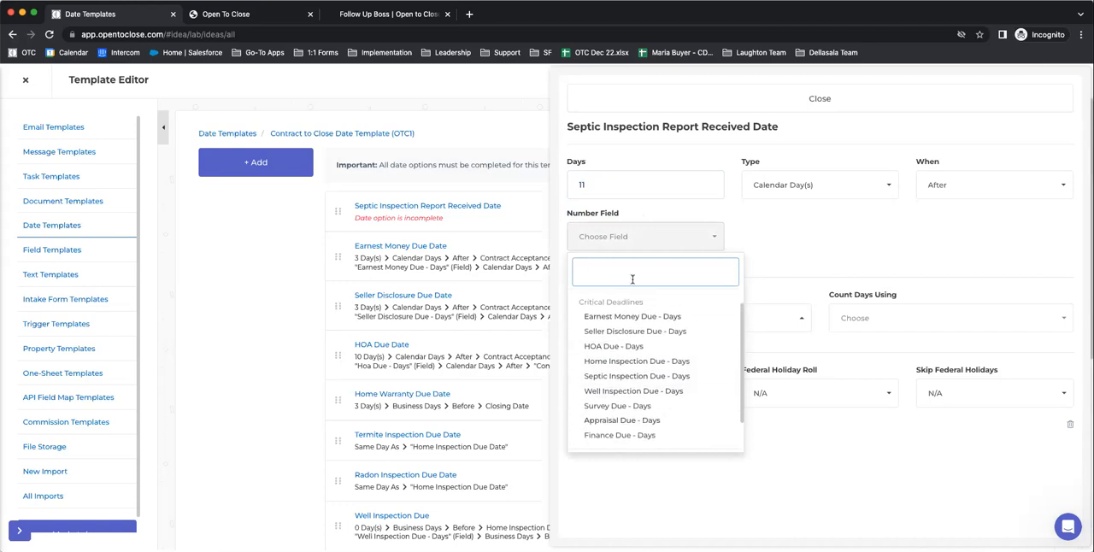
left_click(637, 376)
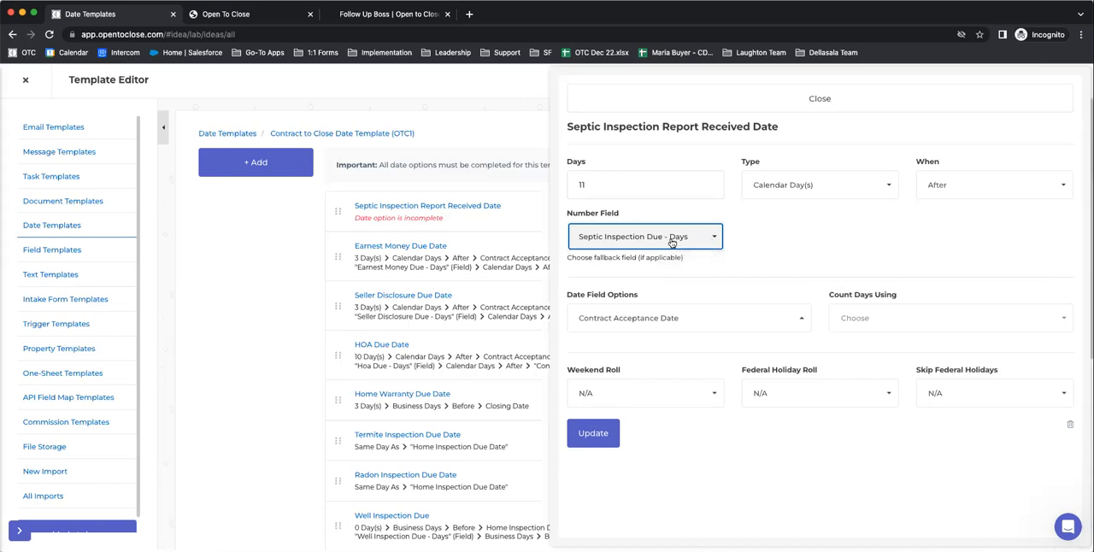
left_click(582, 184)
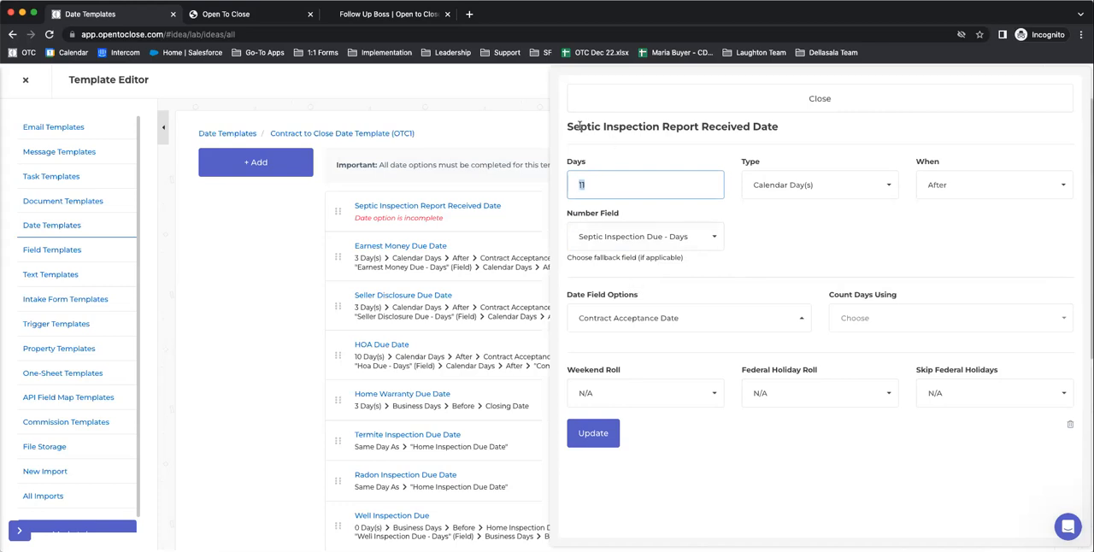
left_click_drag(570, 126, 833, 124)
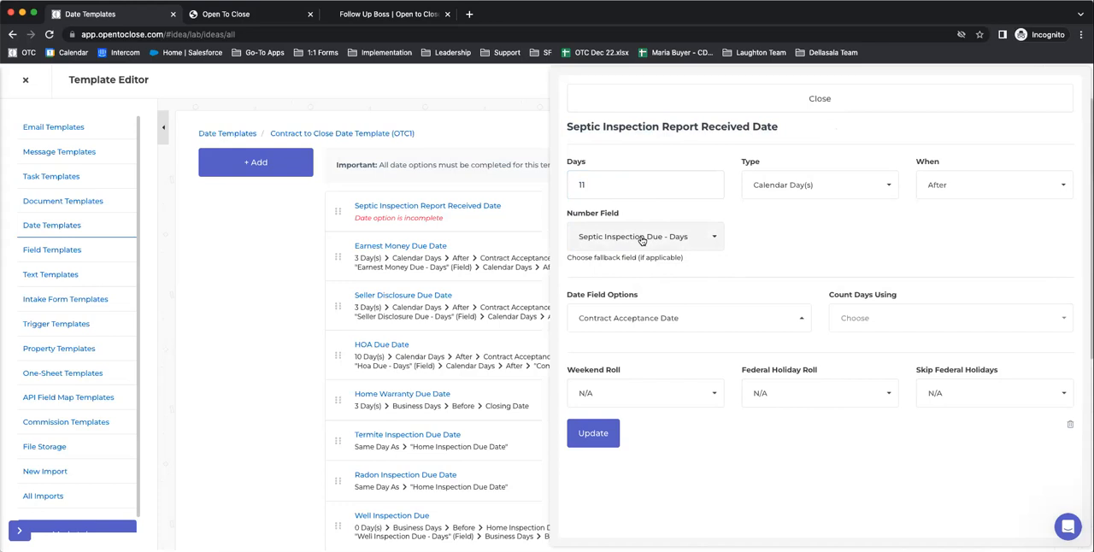
left_click_drag(583, 184, 555, 186)
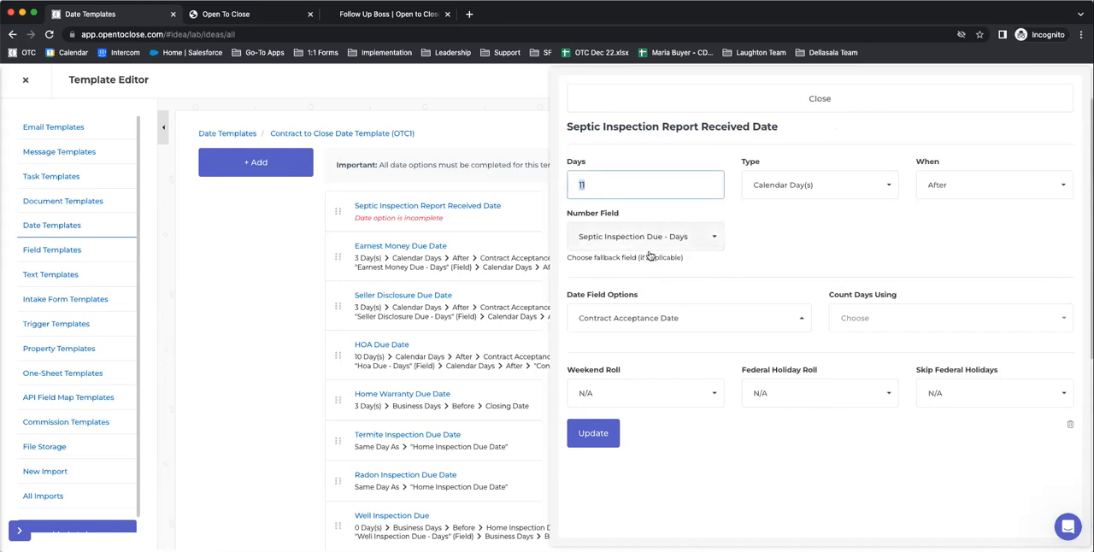
left_click(860, 246)
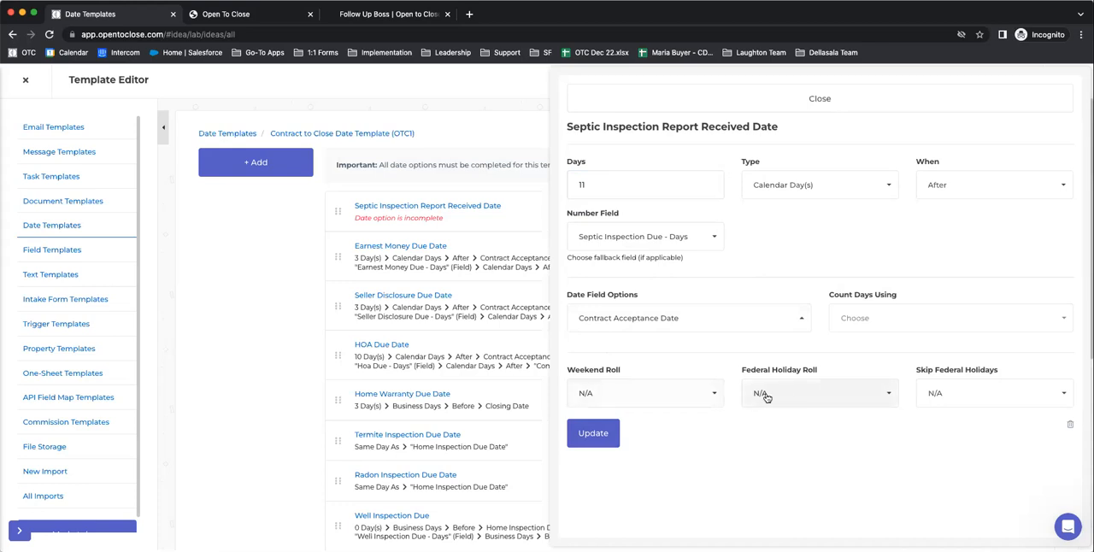
Check the Weekend Roll setting, then close the septic report date option without updating it
left_click(611, 400)
left_click(821, 476)
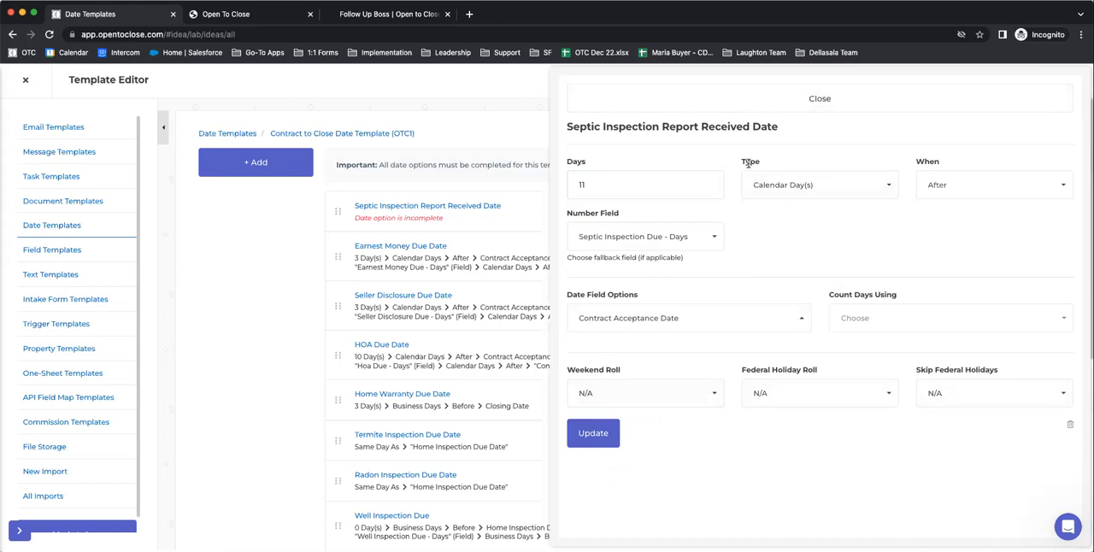
left_click(727, 101)
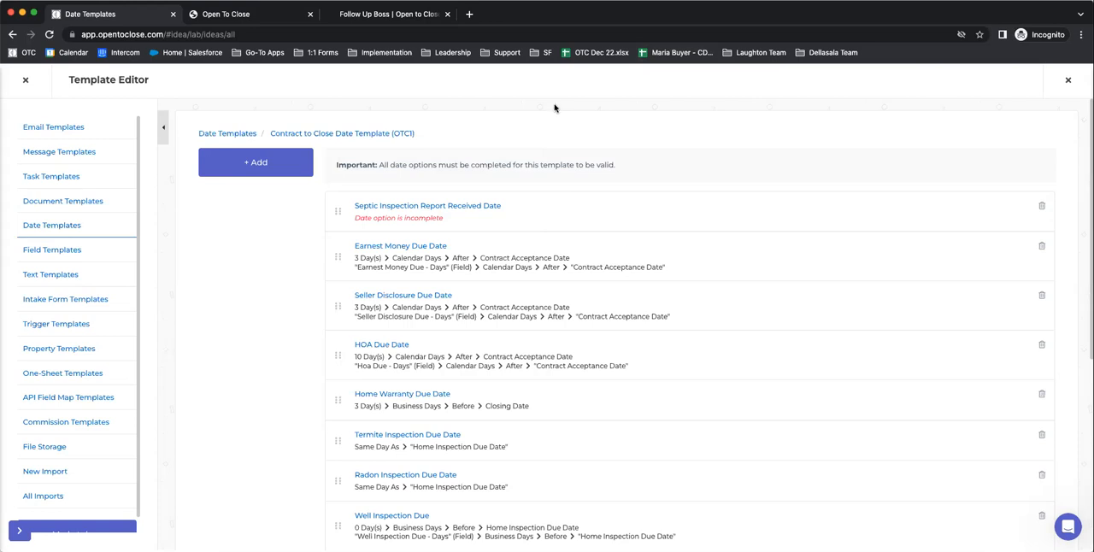
scroll(535, 112, "down", 1)
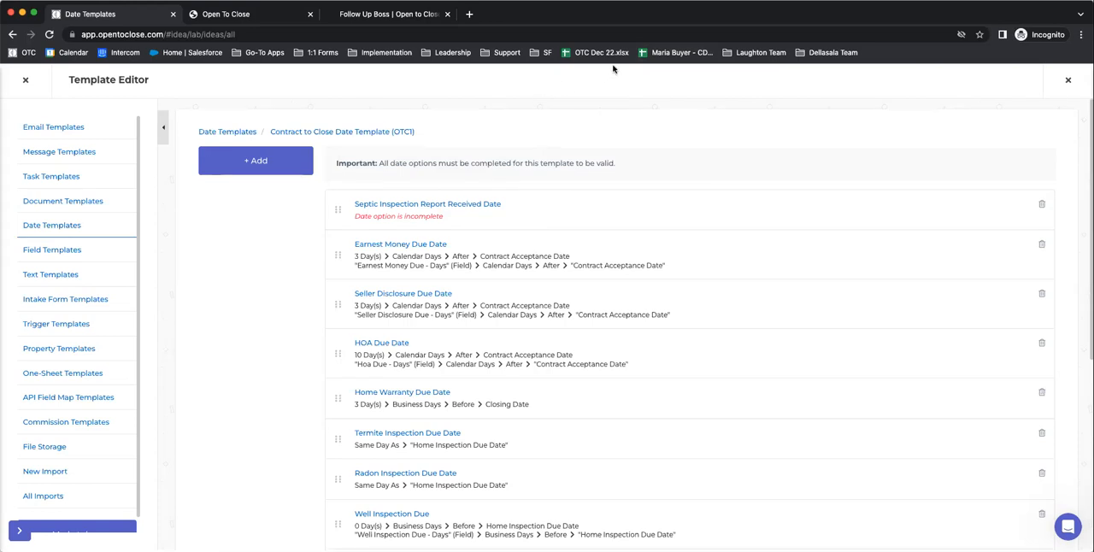